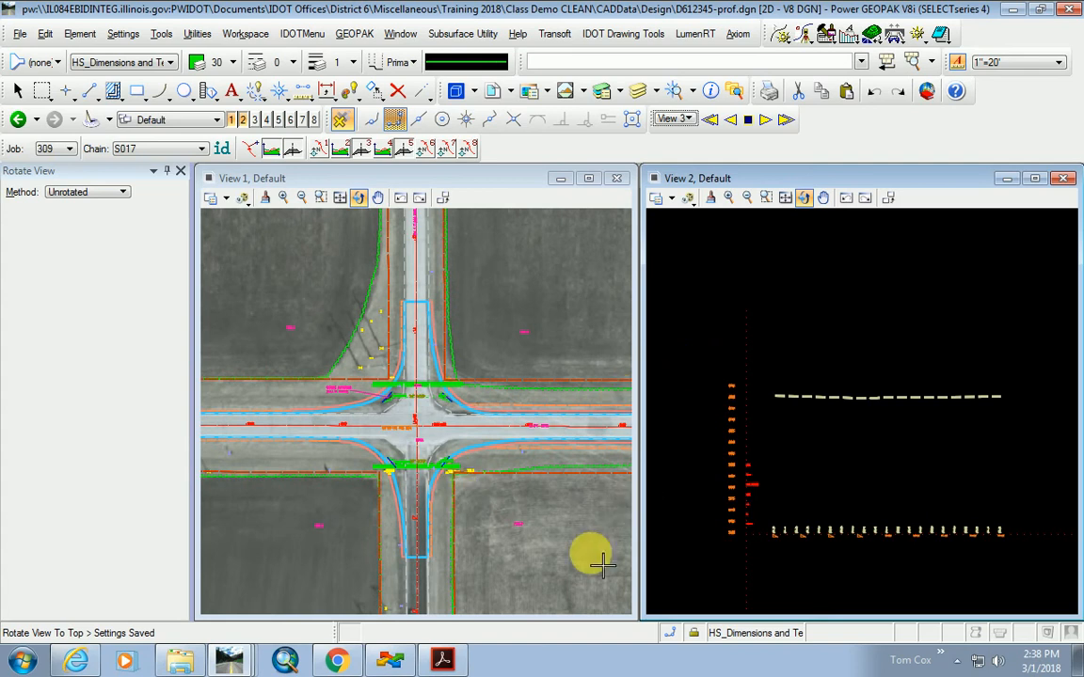
Switch to ProjectWise Explorer and open D612345-geolines.dgn from the Design folder.
left_click(391, 661)
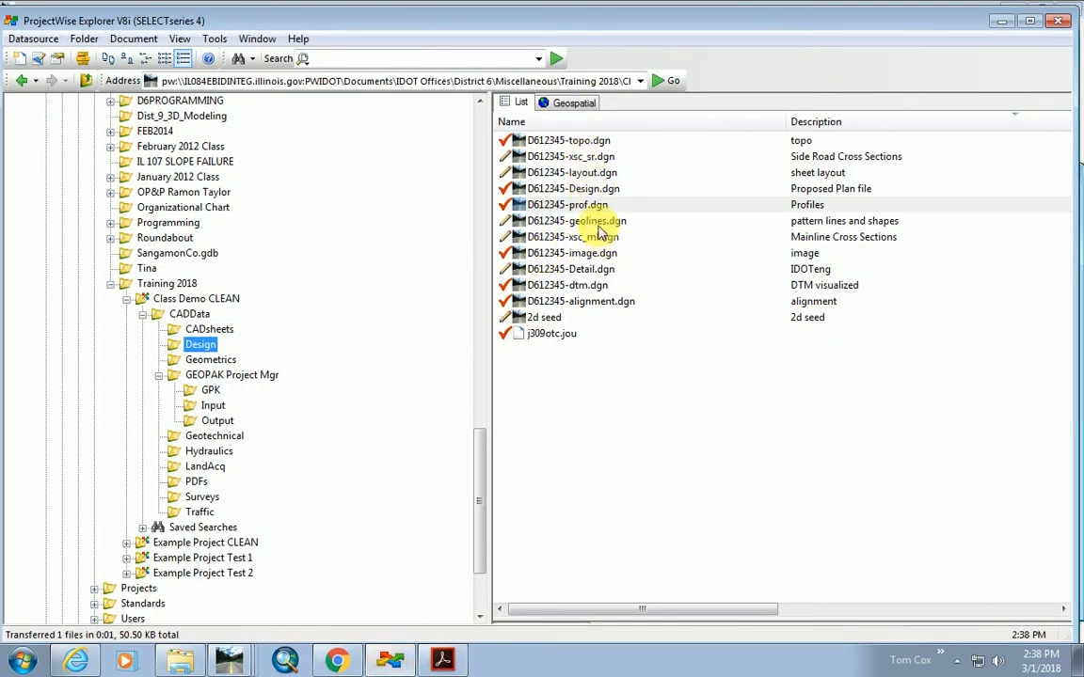
double_click(531, 224)
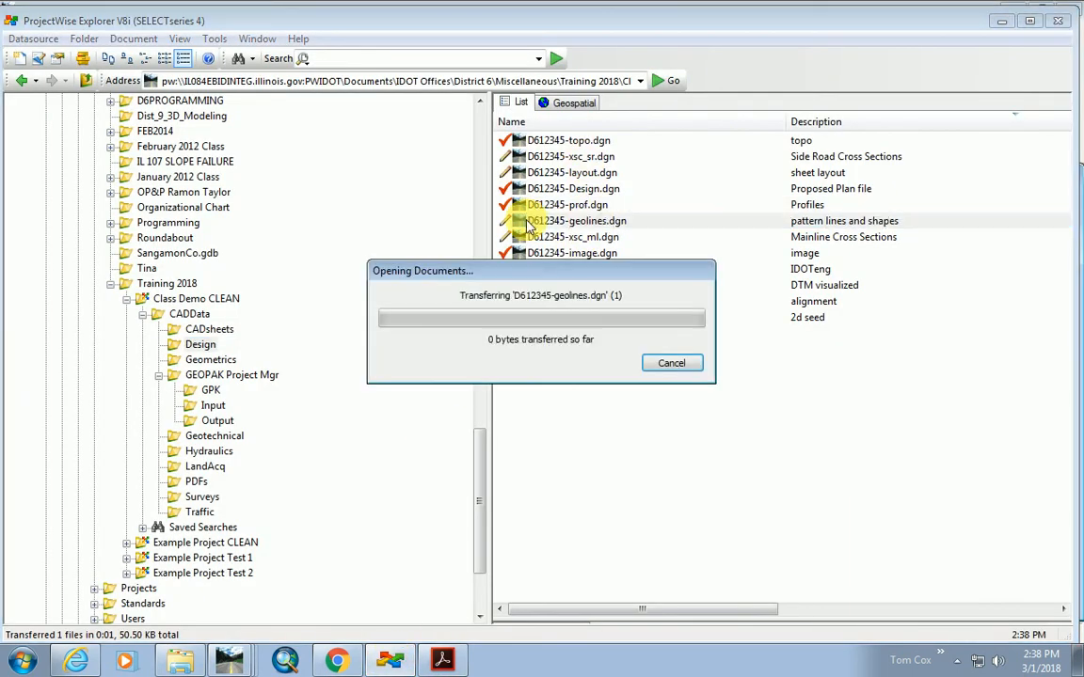
left_click(1001, 21)
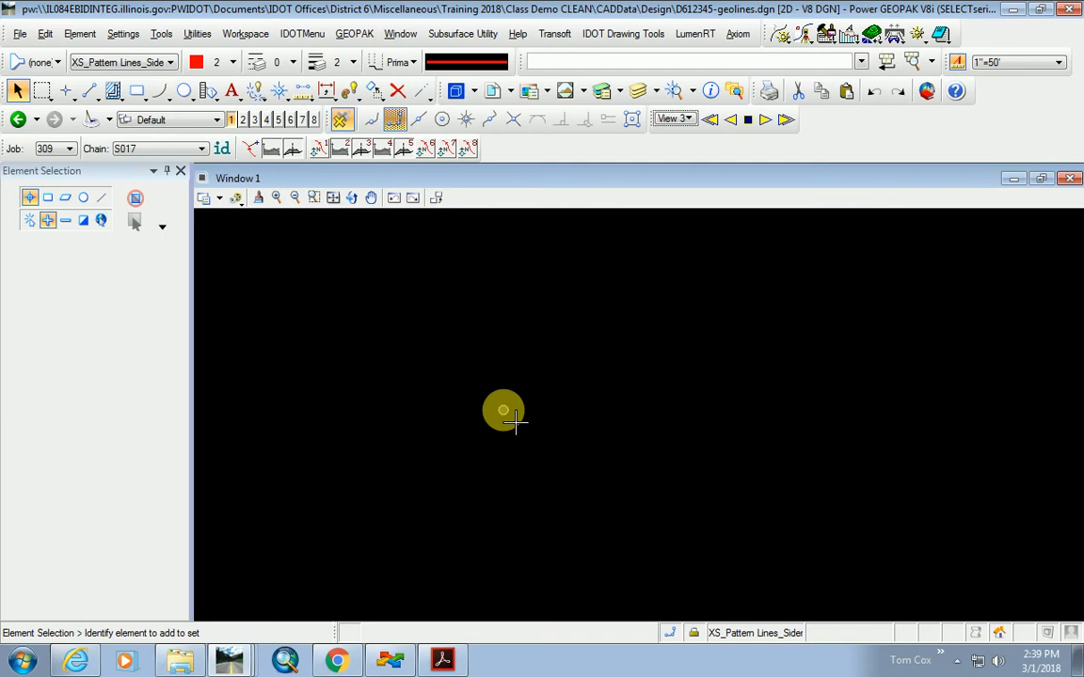
Choose D612345-alignment.dgn, D612345-Design.dgn and D612345-topo.dgn as the reference files to attach interactively.
left_click(492, 91)
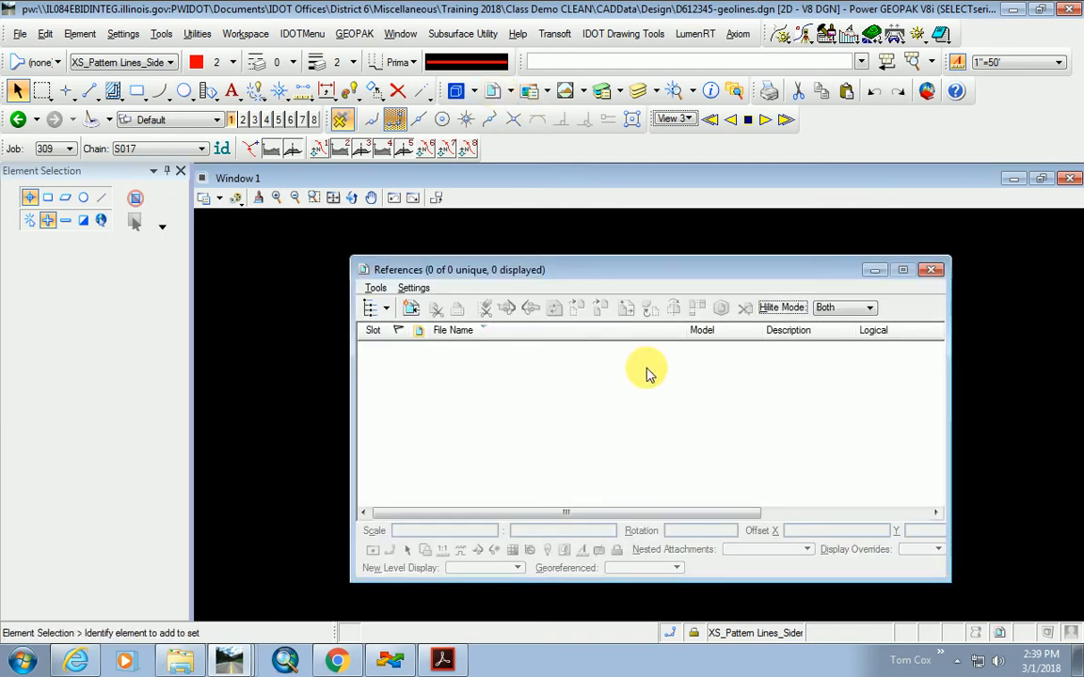
left_click(376, 287)
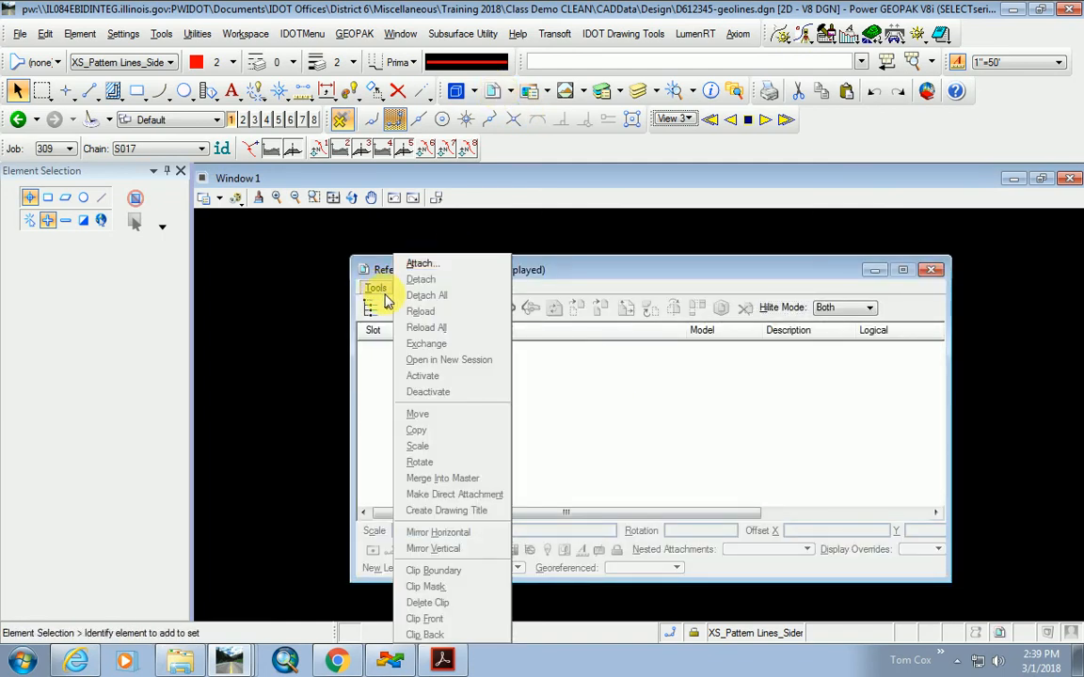
left_click(429, 269)
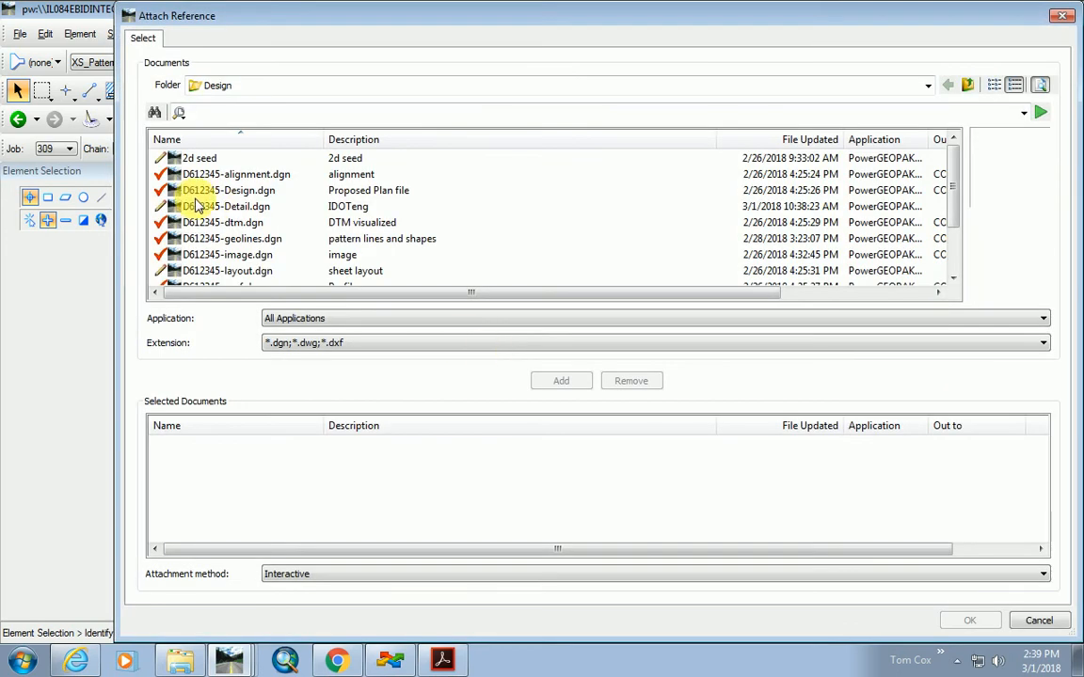
left_click(242, 174)
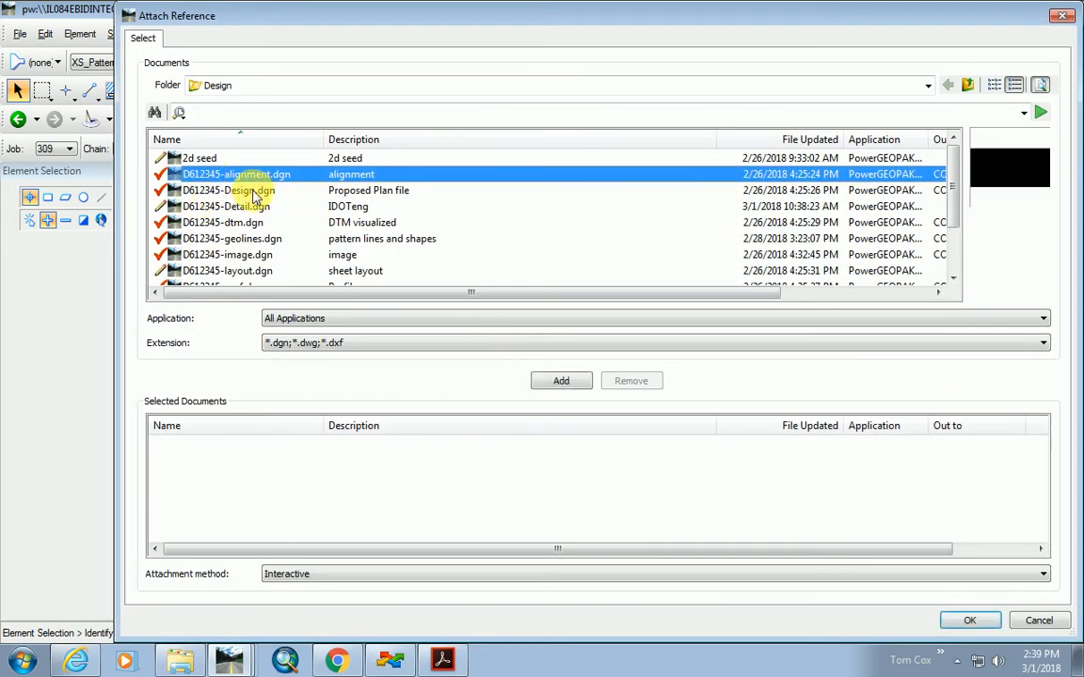
left_click(250, 191, "ctrl")
scroll(266, 246, "down", 1)
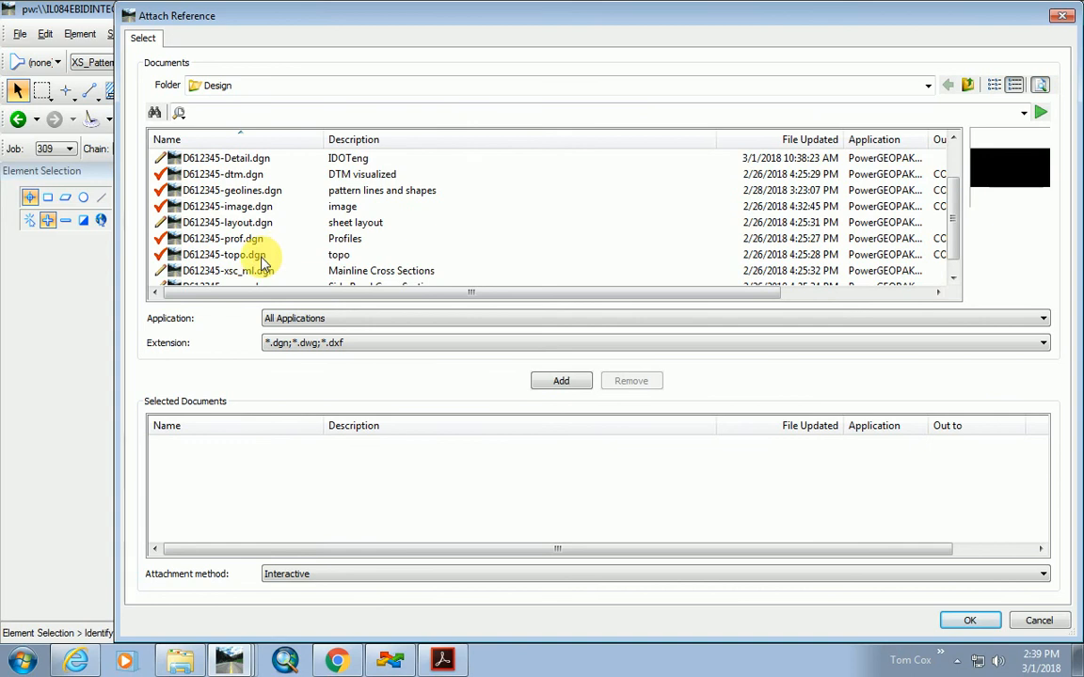
left_click(261, 256)
left_click(569, 380)
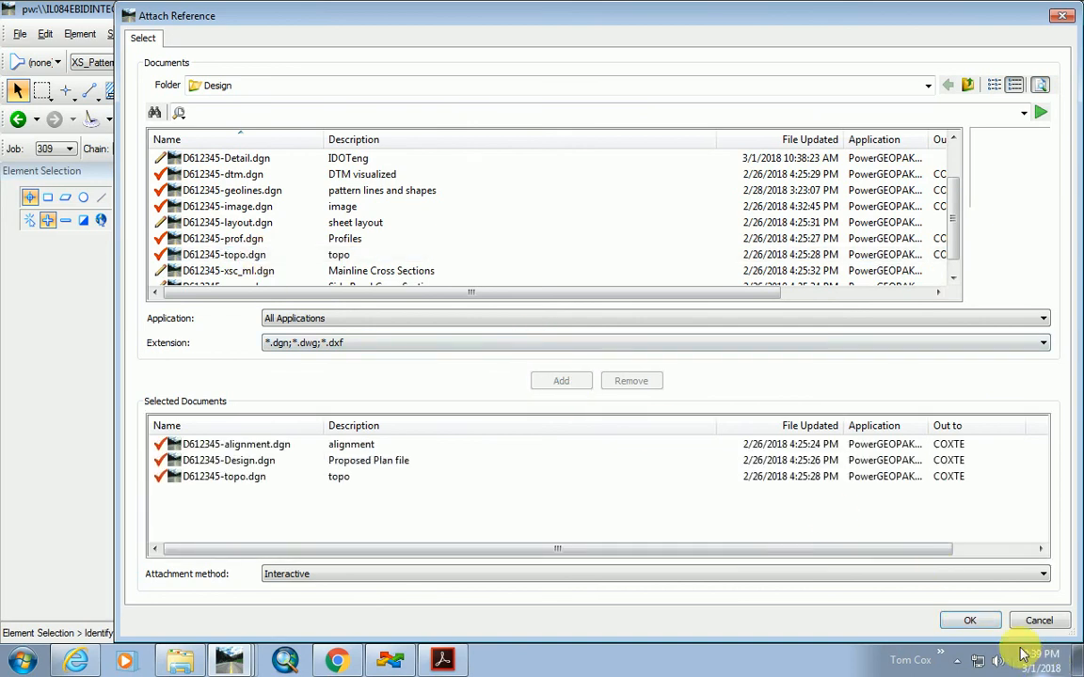
left_click(971, 621)
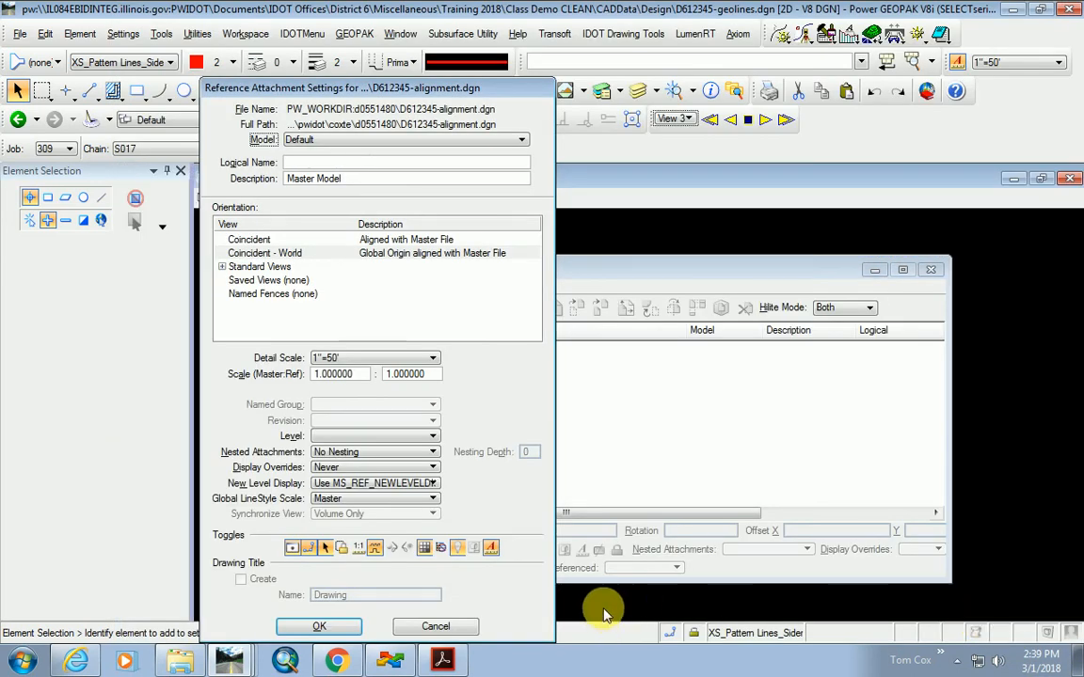
Attach the alignment reference with its 20 Scale model and the Design and topo references with their Default models.
left_click(416, 139)
left_click(333, 167)
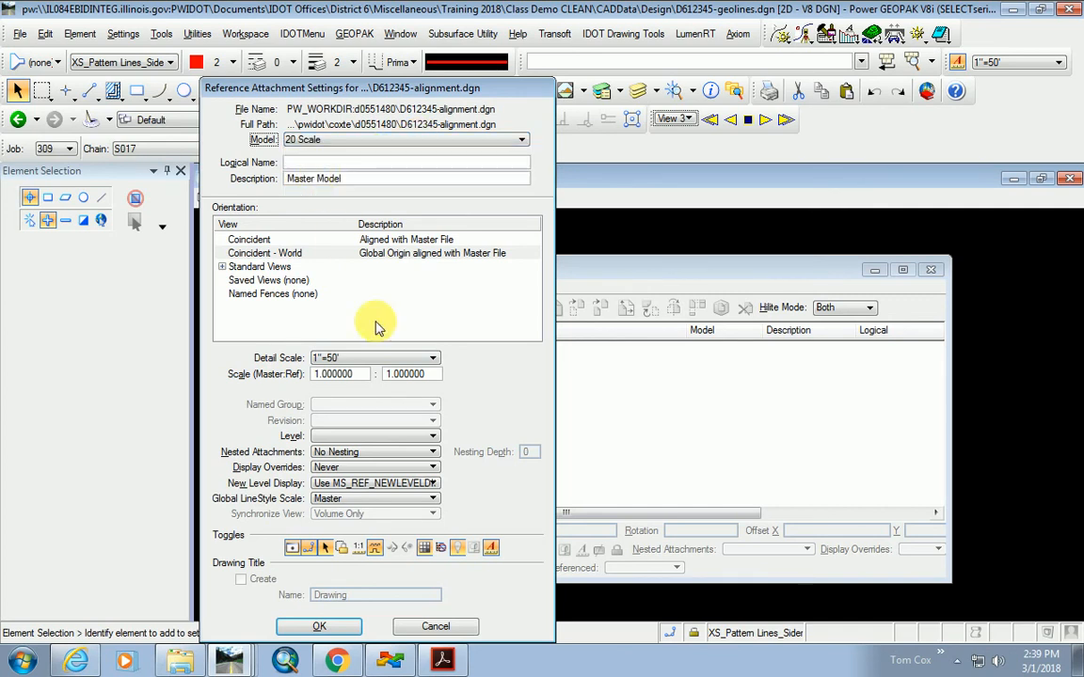
left_click(327, 627)
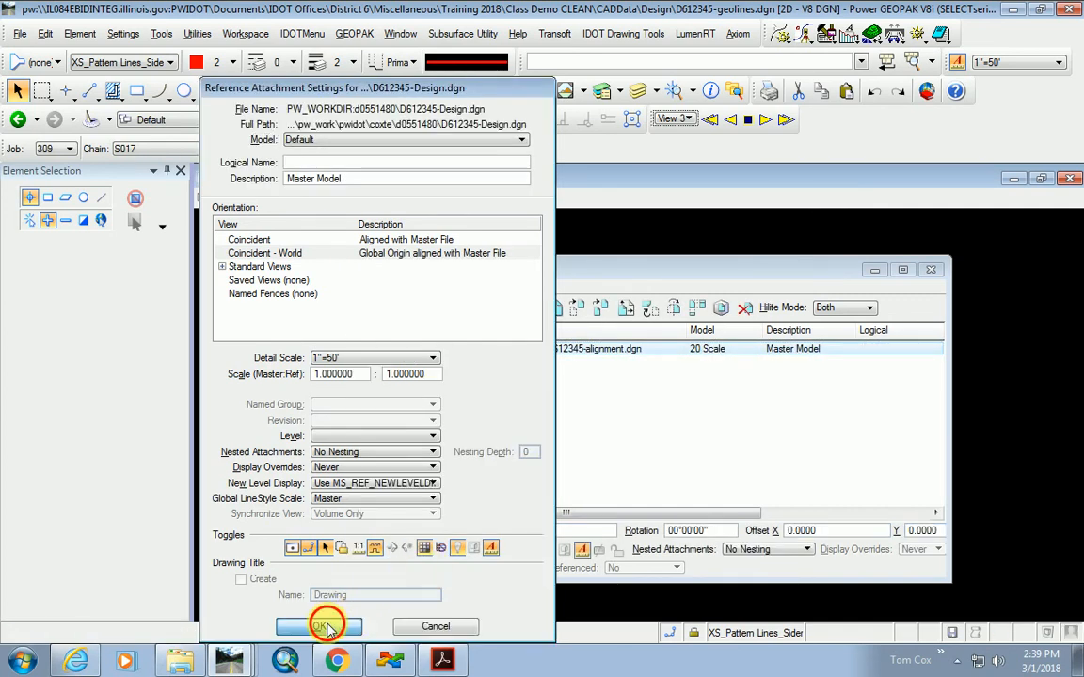
left_click(323, 627)
left_click(336, 627)
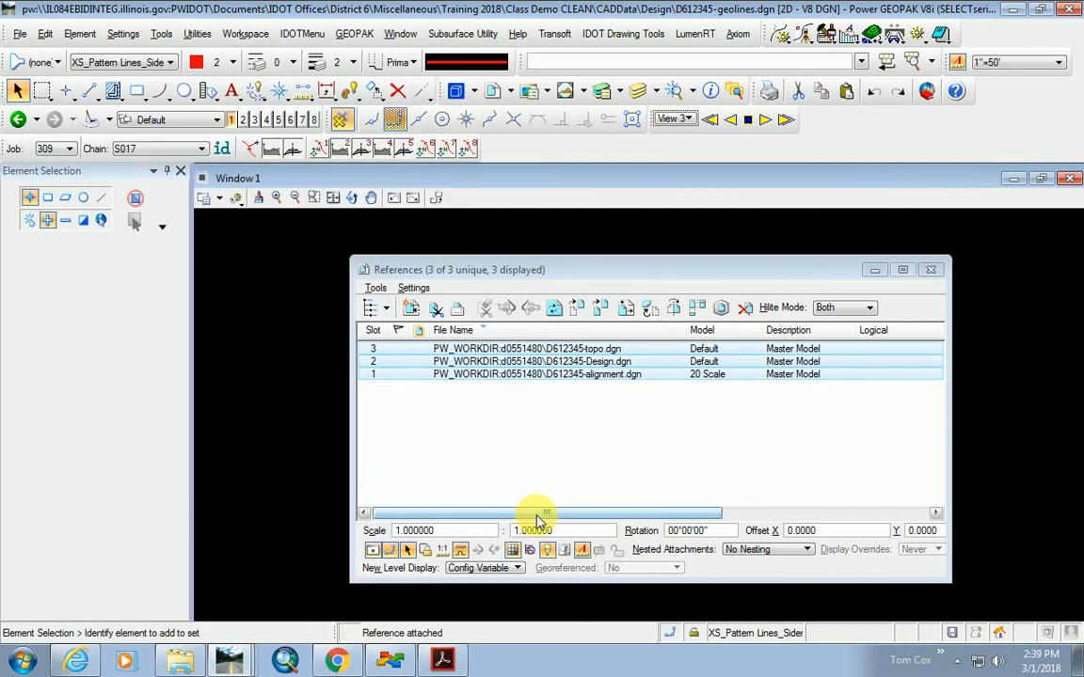
left_click(931, 270)
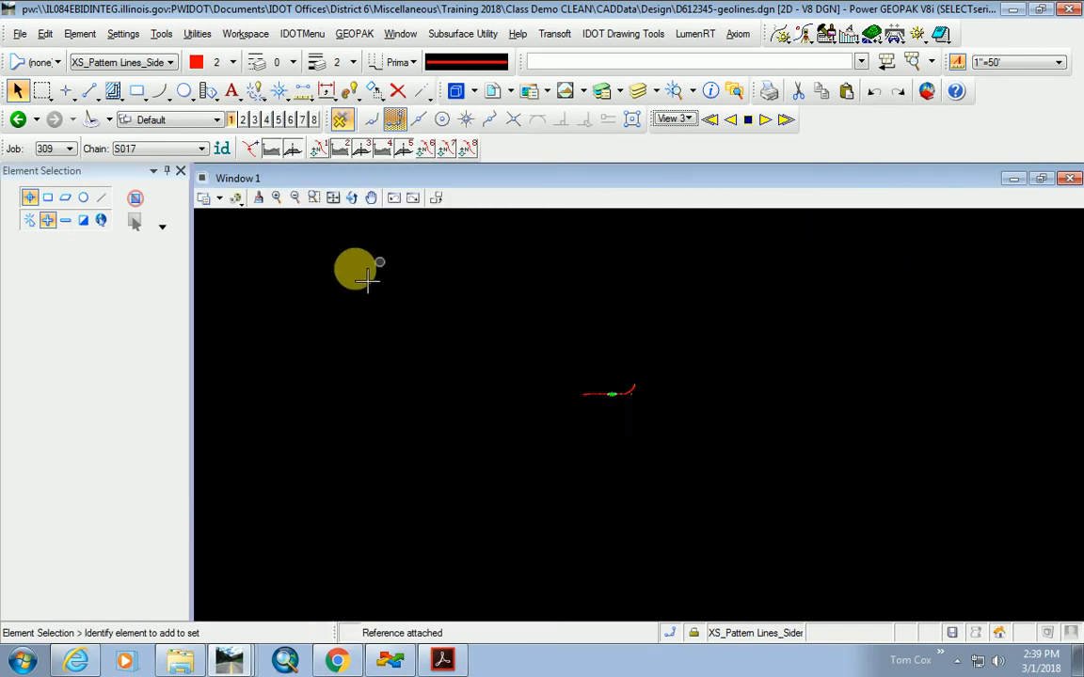
Fit the view and examine the referenced mainline, its stationing and the side road intersection.
left_click(333, 198)
left_click(636, 403)
scroll(602, 391, "up", 8)
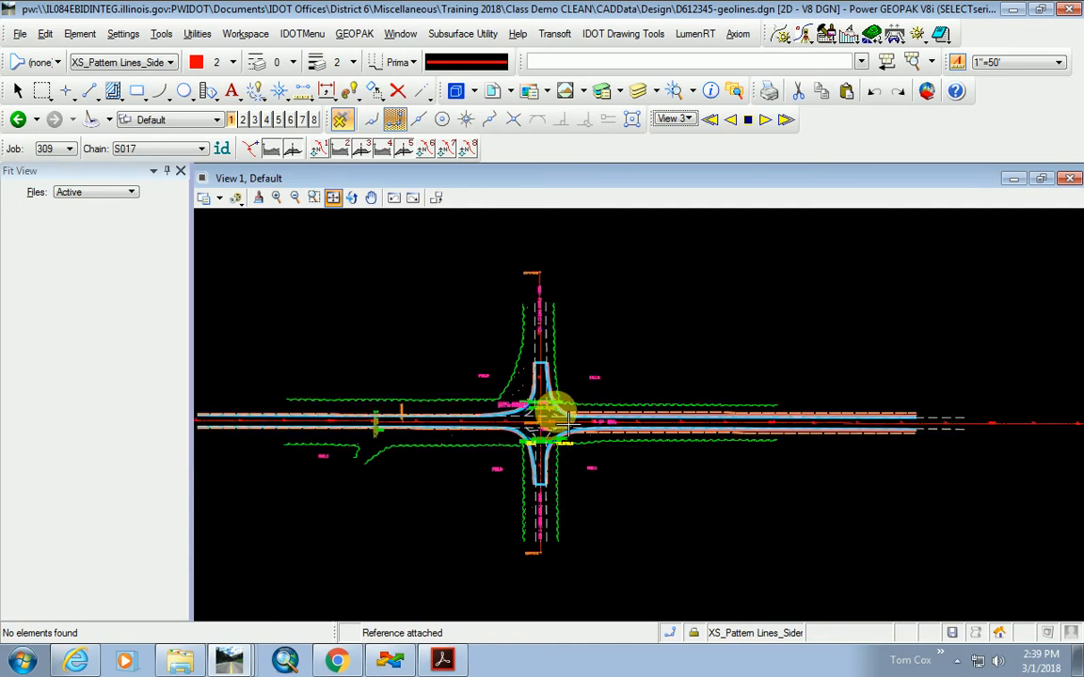
scroll(621, 425, "down", 3)
scroll(623, 416, "down", 3)
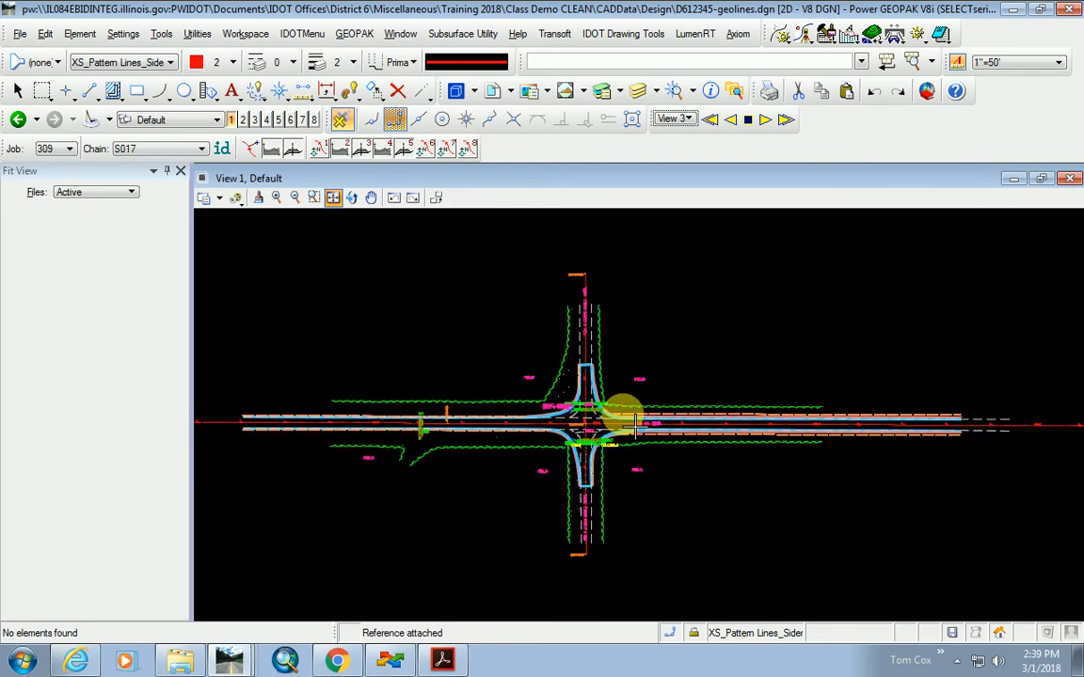
scroll(605, 419, "up", 3)
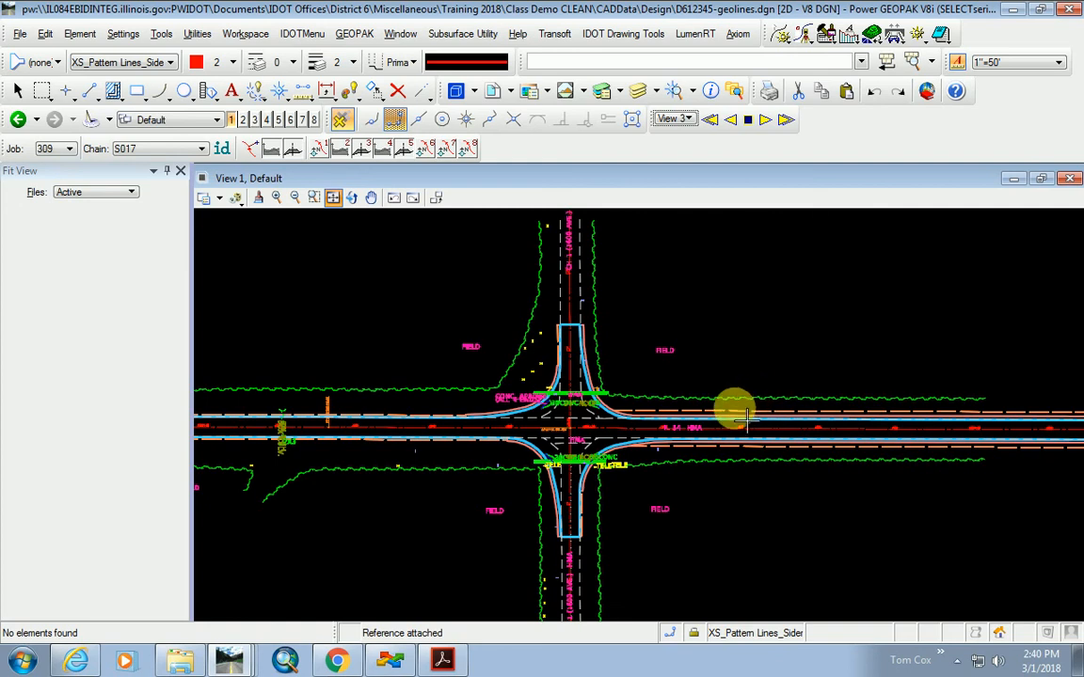
scroll(387, 416, "up", 3)
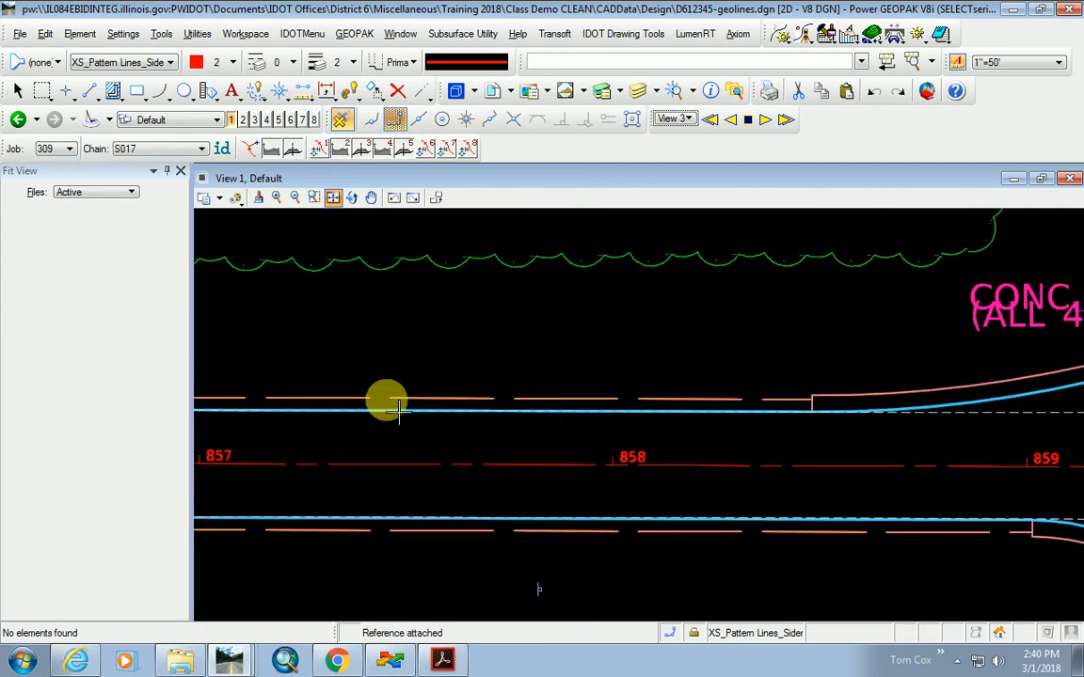
scroll(504, 395, "down", 2)
scroll(643, 344, "down", 1)
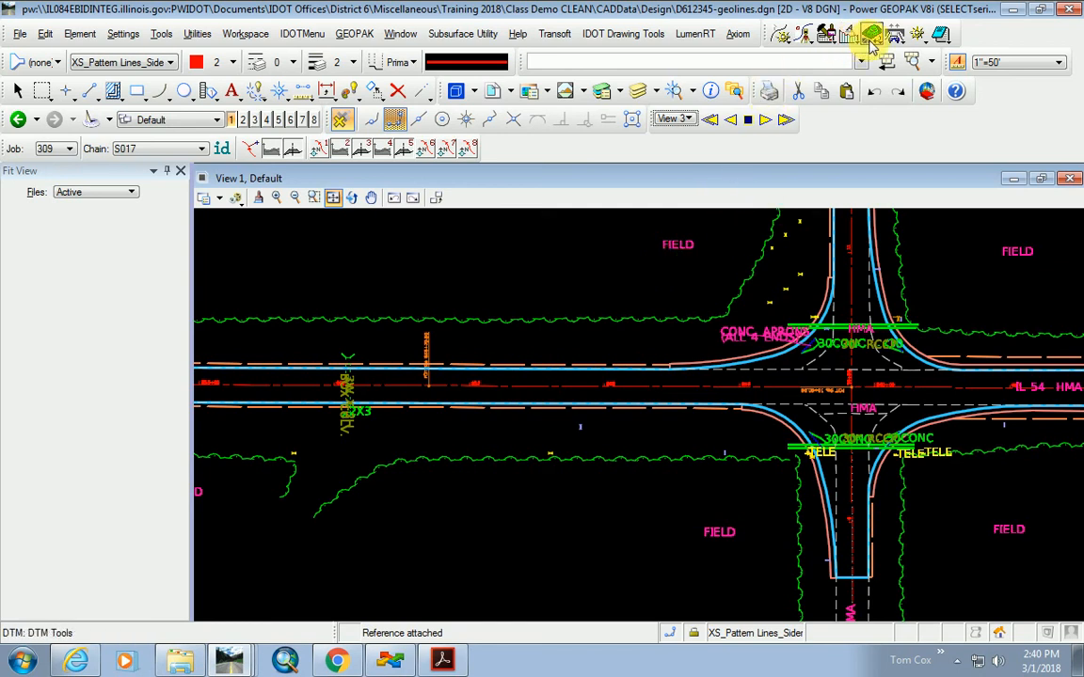
Start Draw Patterns by Station Range with the Untitled run and select chain E001.
left_click(917, 35)
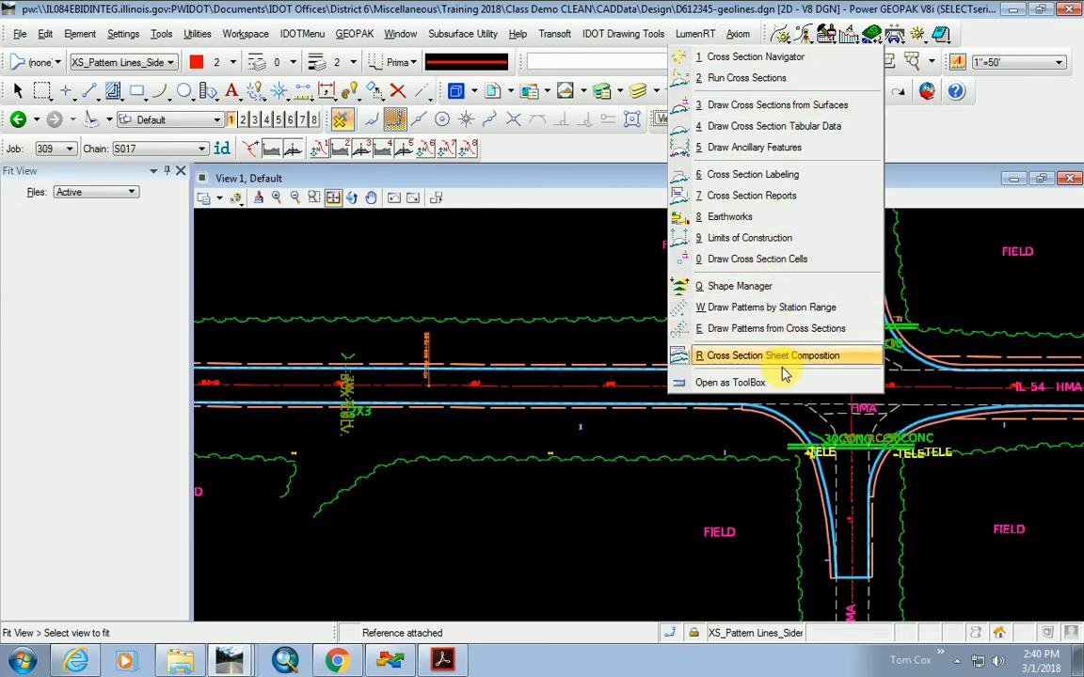
left_click(740, 308)
left_click(532, 608)
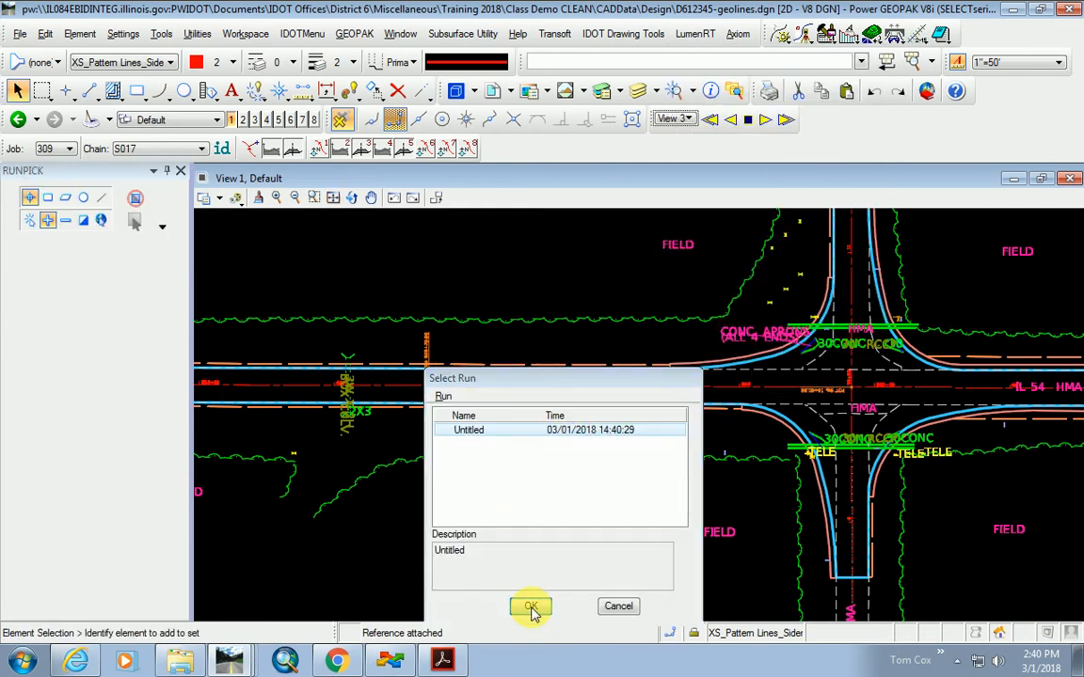
left_click_drag(811, 181, 863, 141)
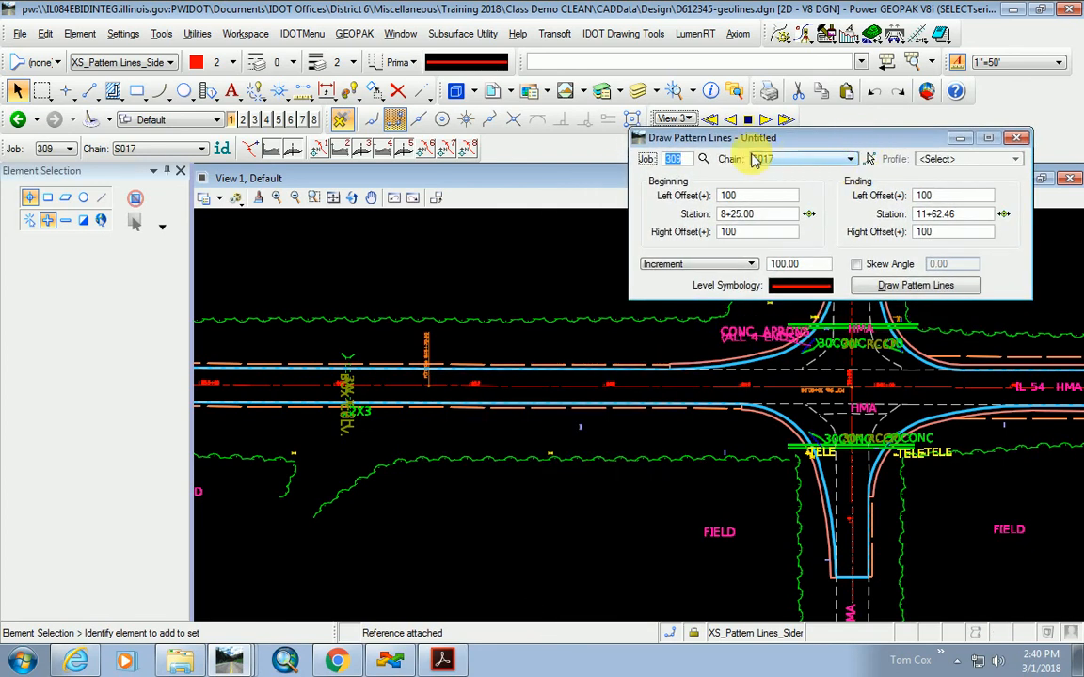
left_click(800, 160)
scroll(800, 212, "up", 5)
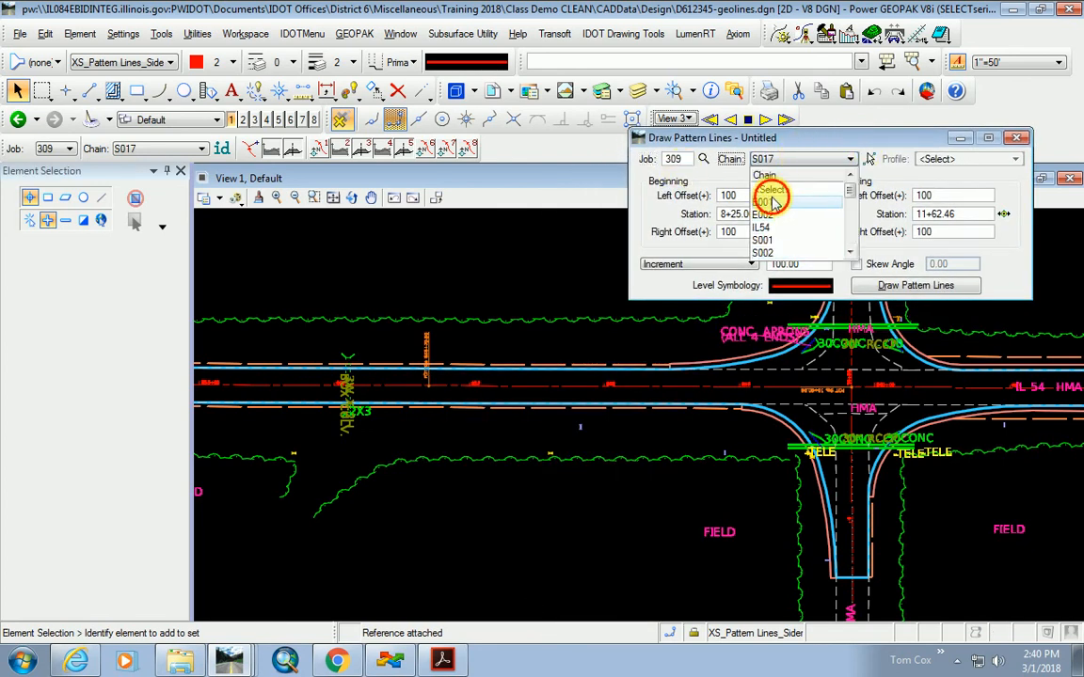
left_click(774, 204)
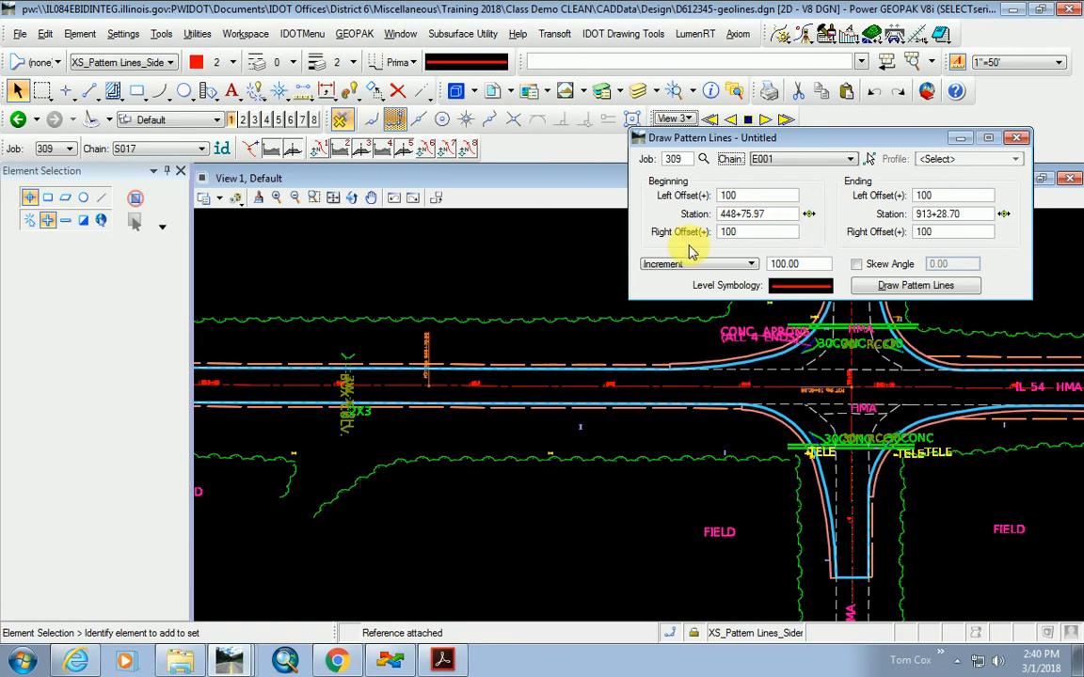
Pick the pattern range graphically along the mainline, from about station 853+75.72 to about station 868+54.88.
scroll(573, 425, "down", 2)
left_click(809, 213)
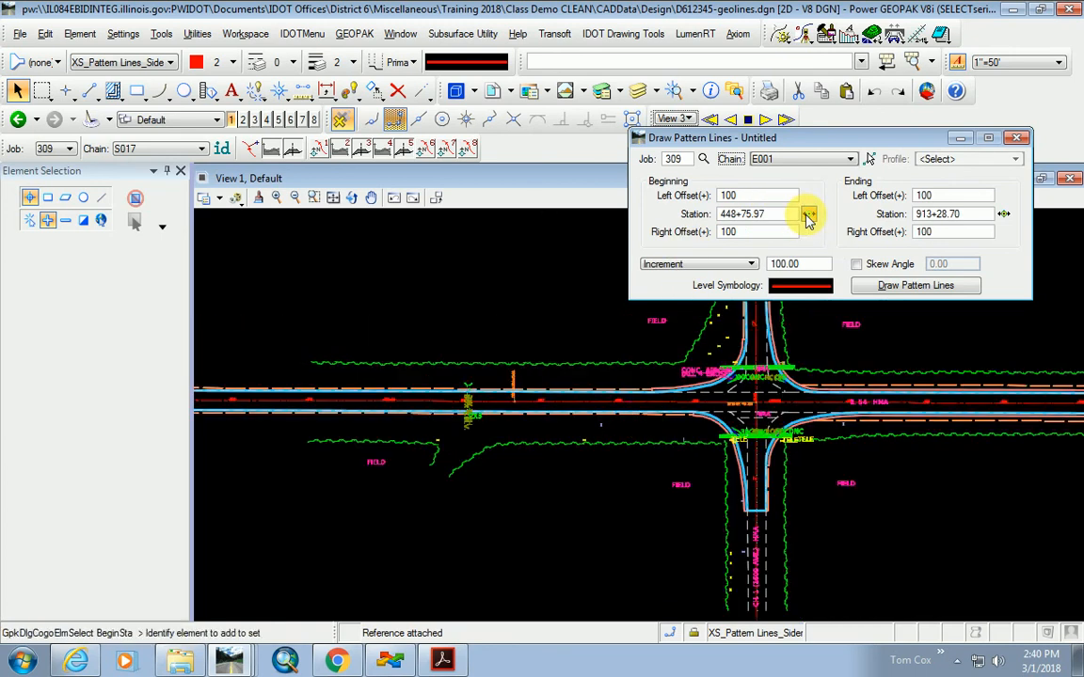
left_click(289, 425)
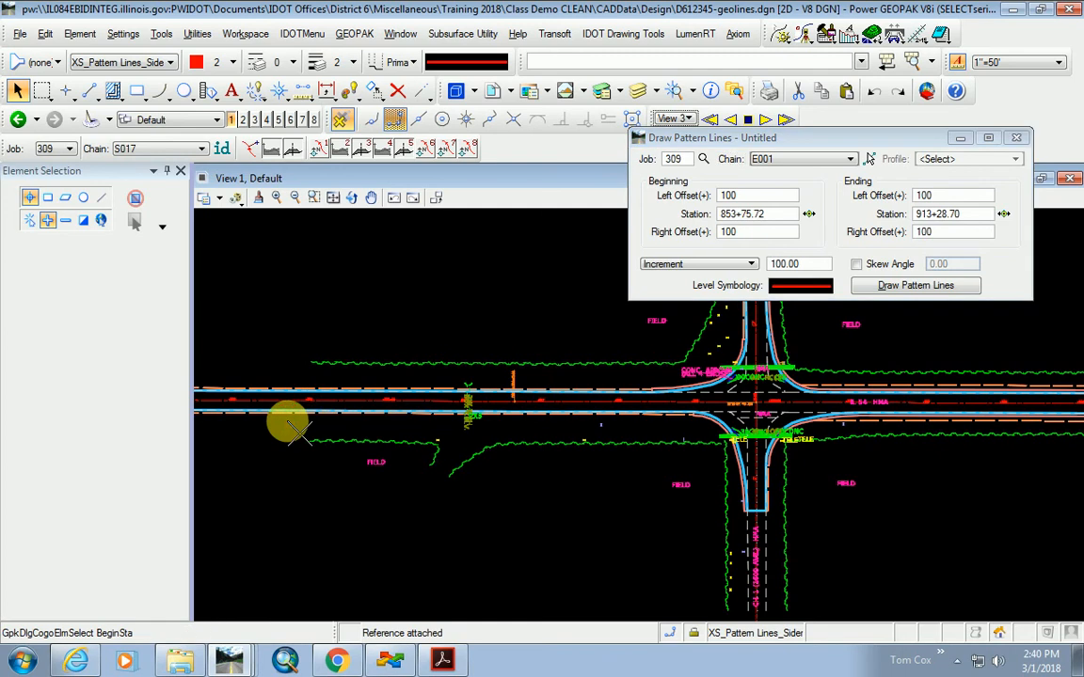
left_click(1003, 214)
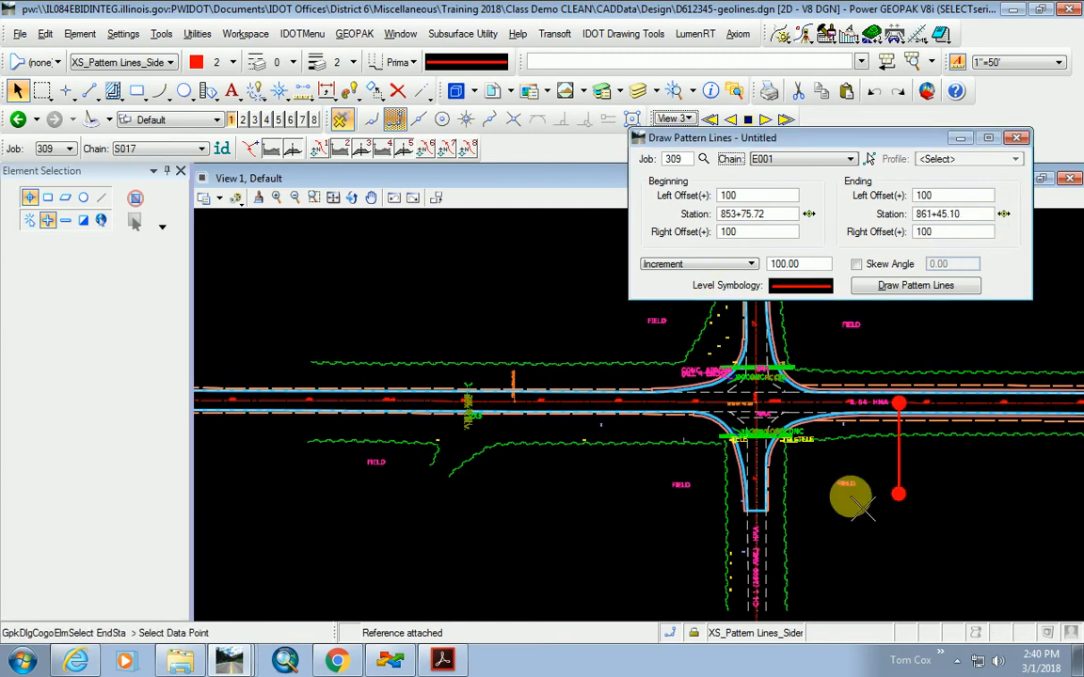
scroll(851, 503, "down", 3)
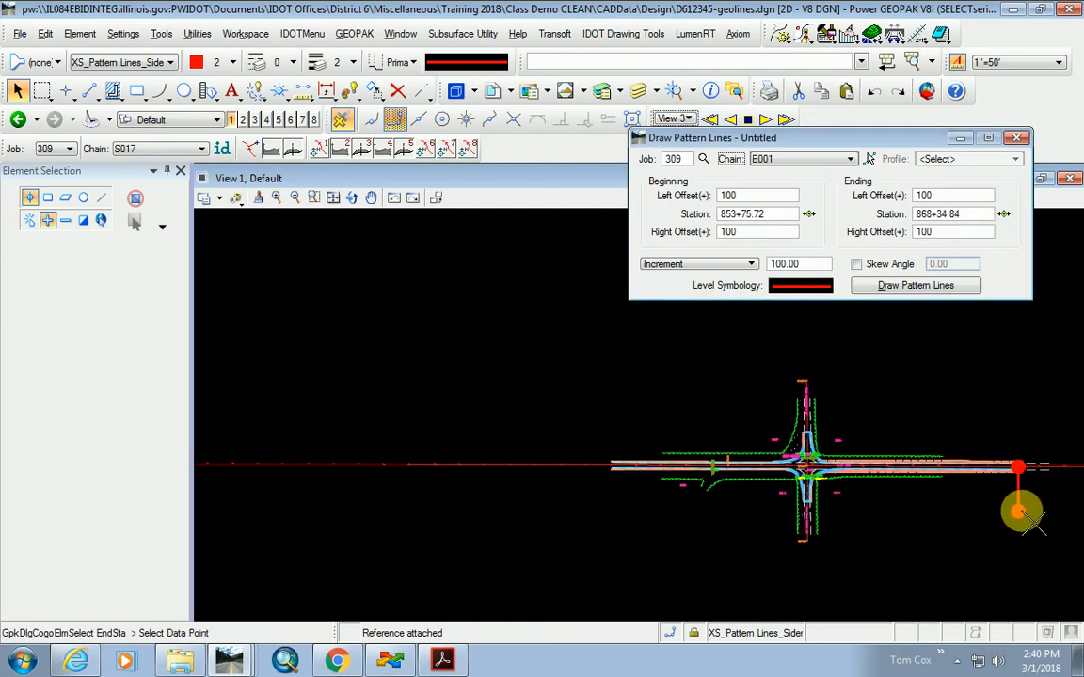
left_click(1028, 503)
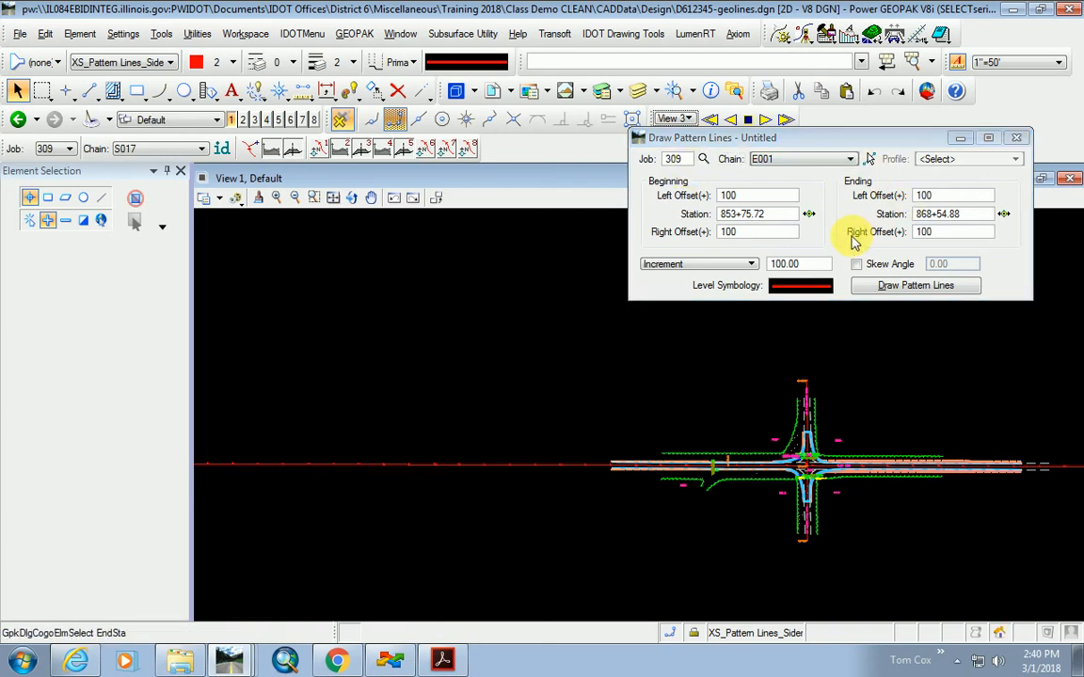
Set the beginning station of the pattern lines to 854+00.
mouse_move(752, 285)
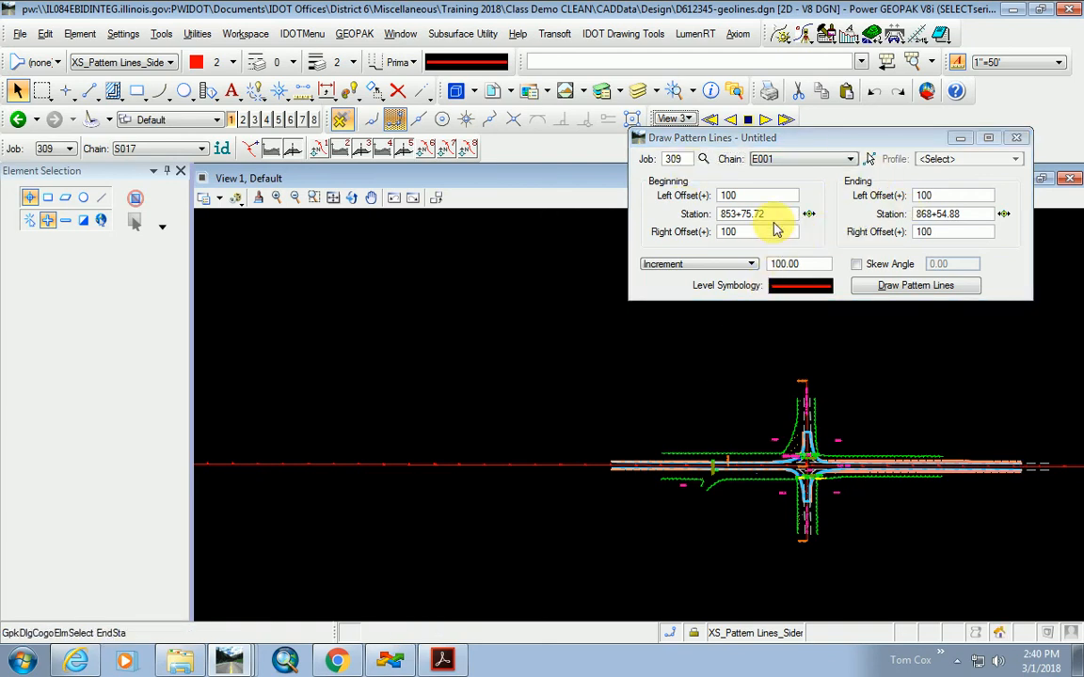
left_click_drag(769, 215, 733, 219)
type("4+00")
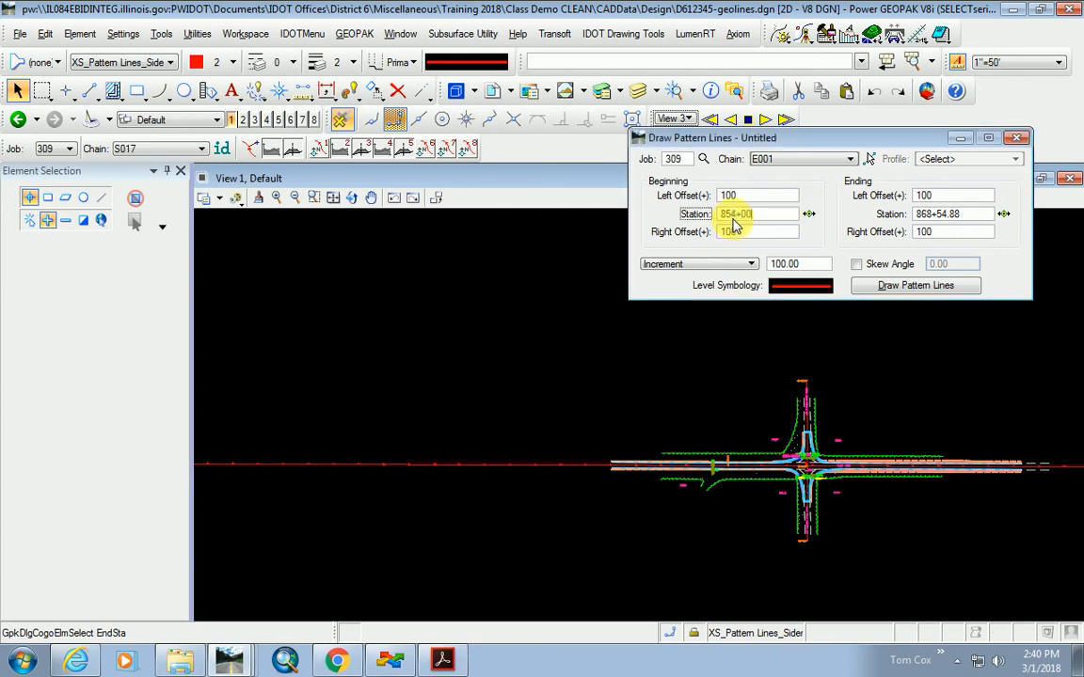
key("Tab")
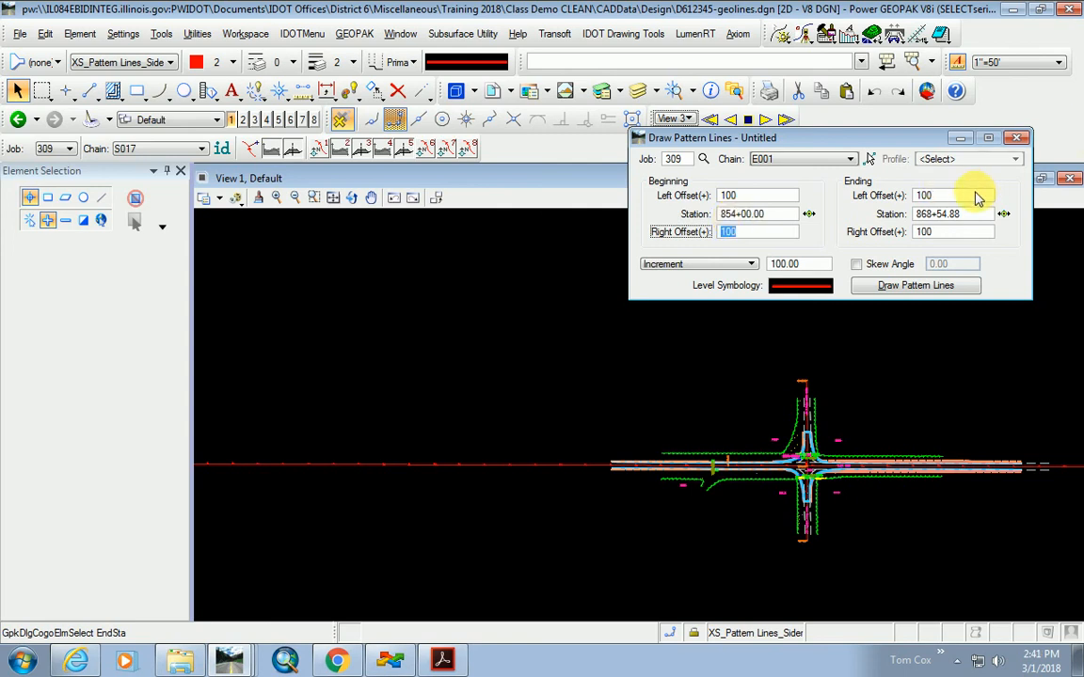
Keep the Increment spacing method for the pattern lines and set the increment to 50.
left_click(725, 265)
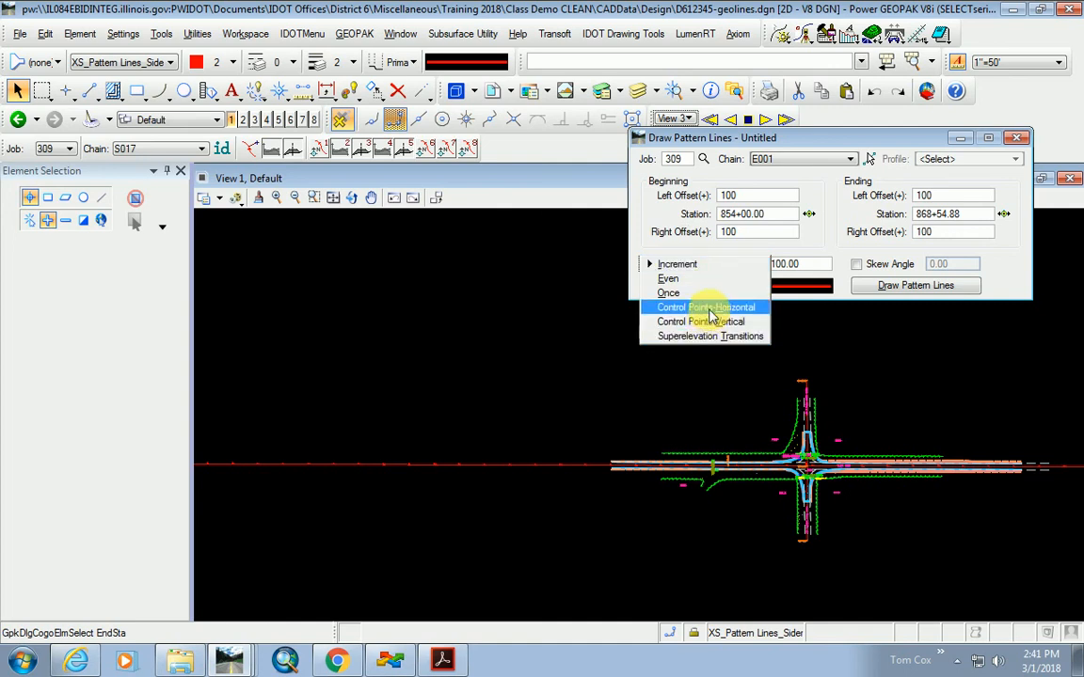
left_click(679, 265)
key("Tab")
type("5")
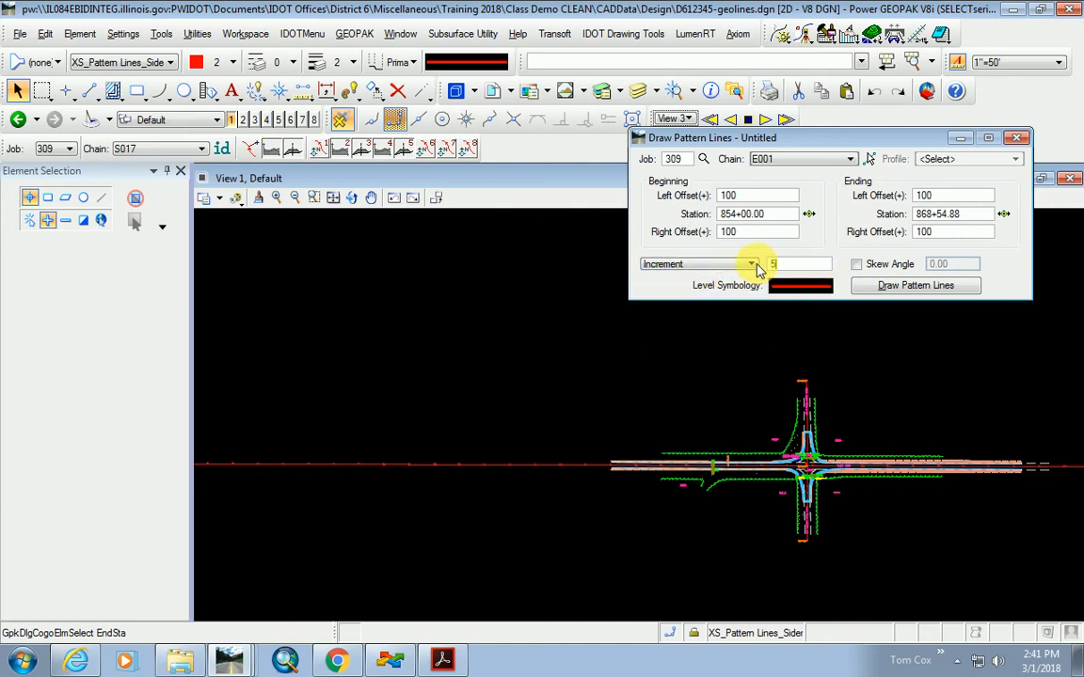
key("Tab")
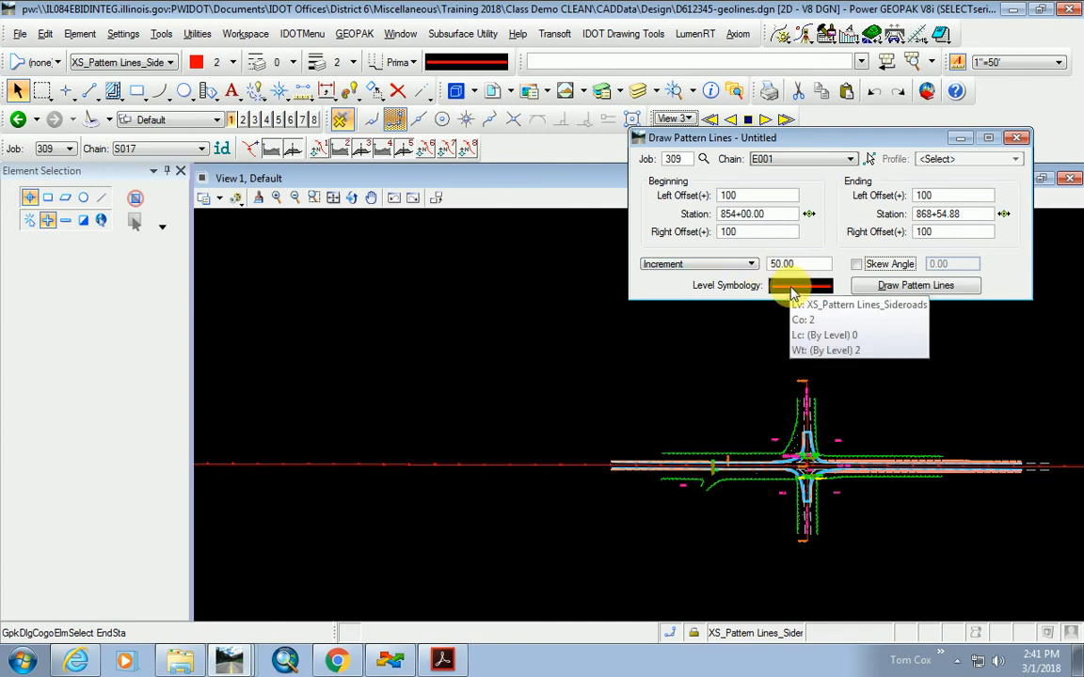
Set the level in the pattern lines' level symbology to XS_Pattern Lines_Mainline.
left_click(793, 287)
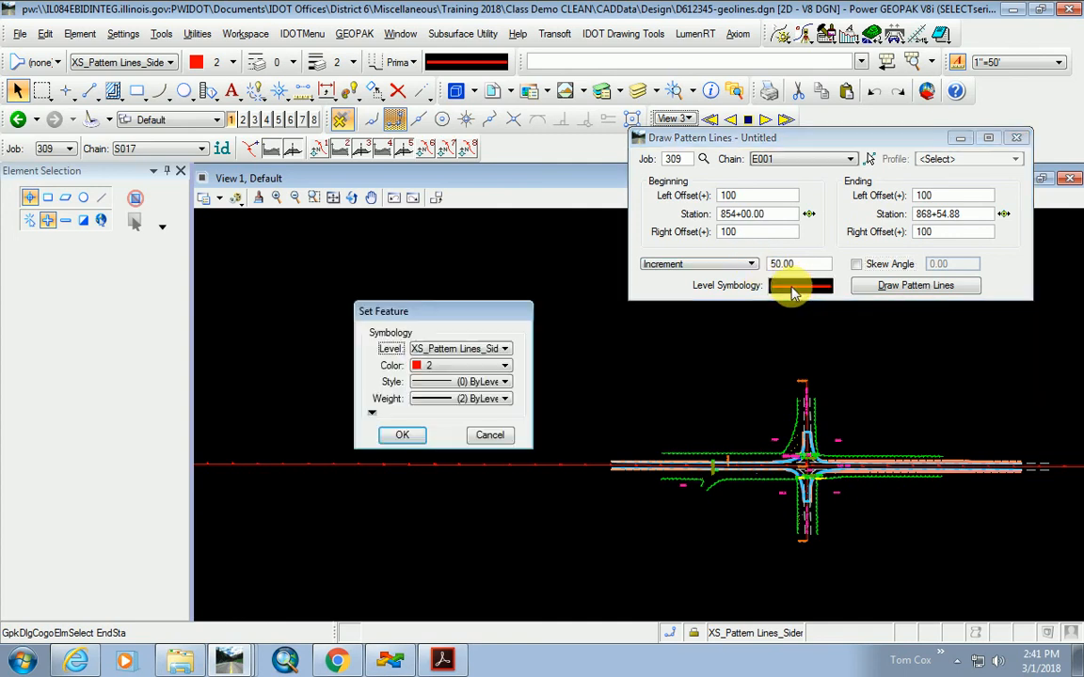
left_click(493, 351)
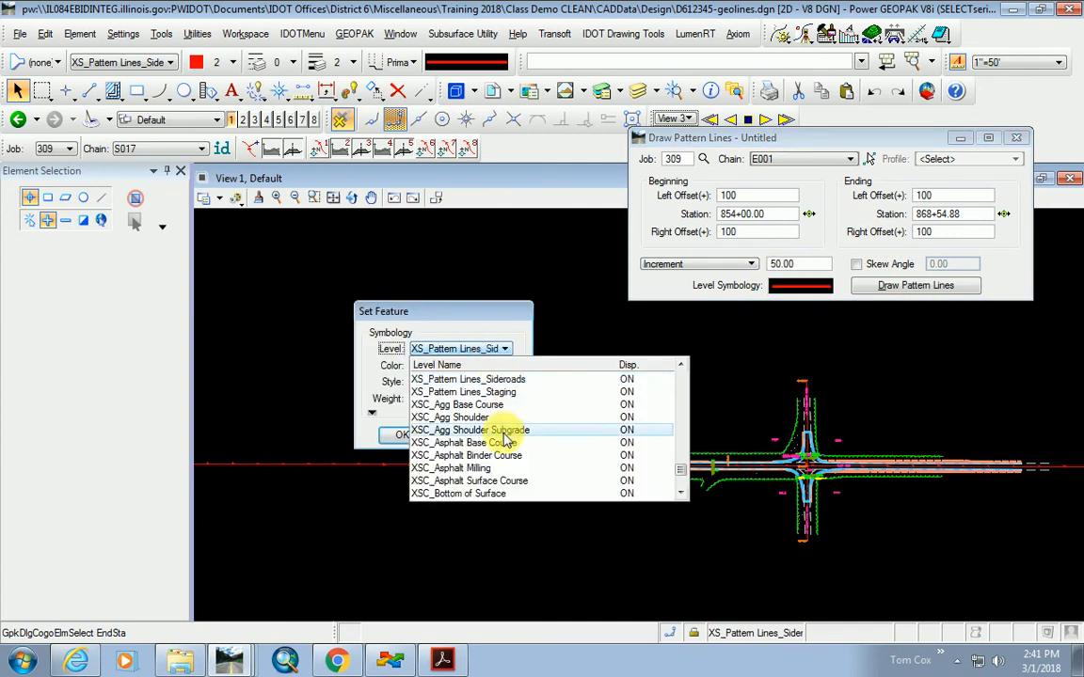
scroll(505, 444, "up", 1)
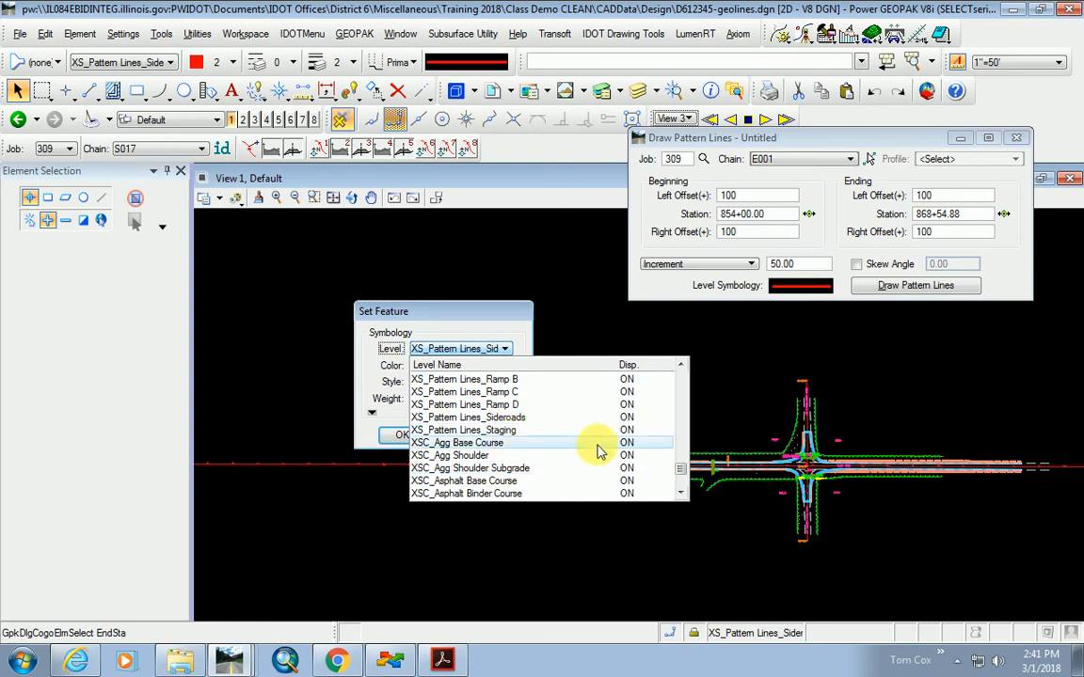
scroll(415, 474, "down", 3)
scroll(431, 470, "up", 2)
scroll(433, 473, "up", 2)
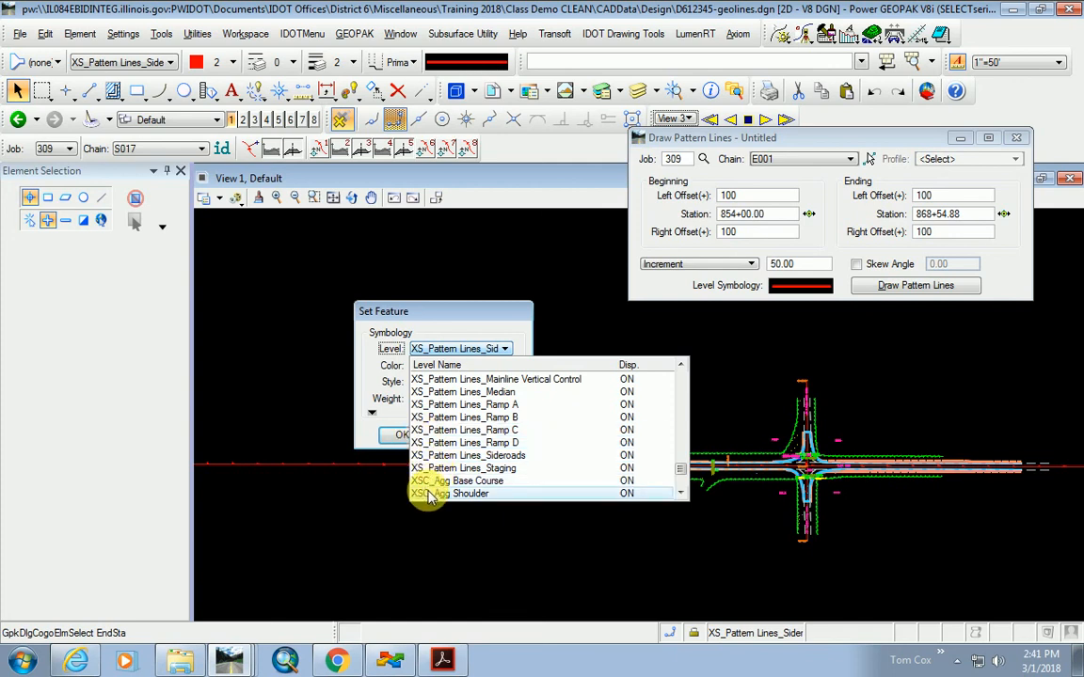
scroll(489, 454, "up", 2)
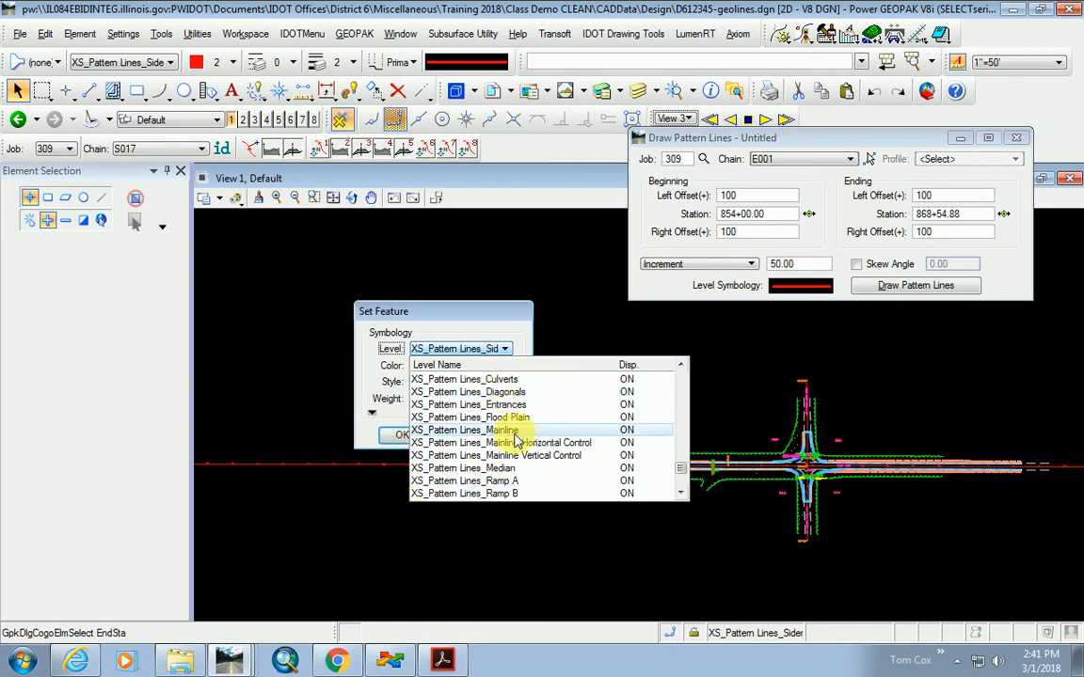
scroll(466, 428, "up", 1)
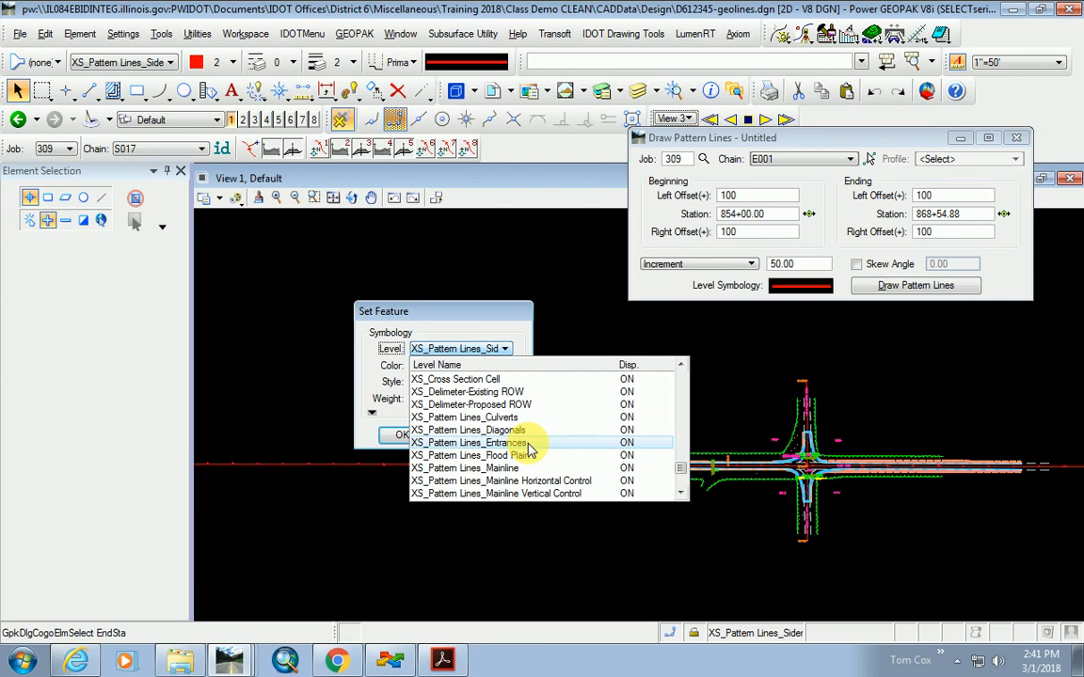
left_click(442, 467)
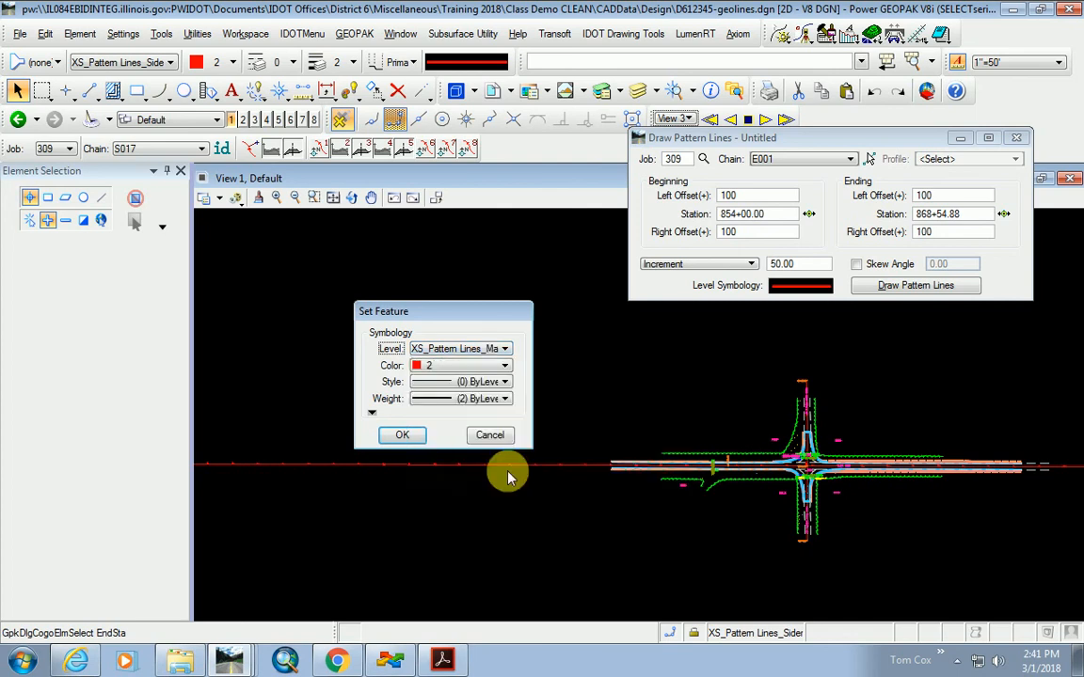
Set the pattern line color and weight to ByLevel and accept the symbology.
left_click(504, 365)
left_click(442, 380)
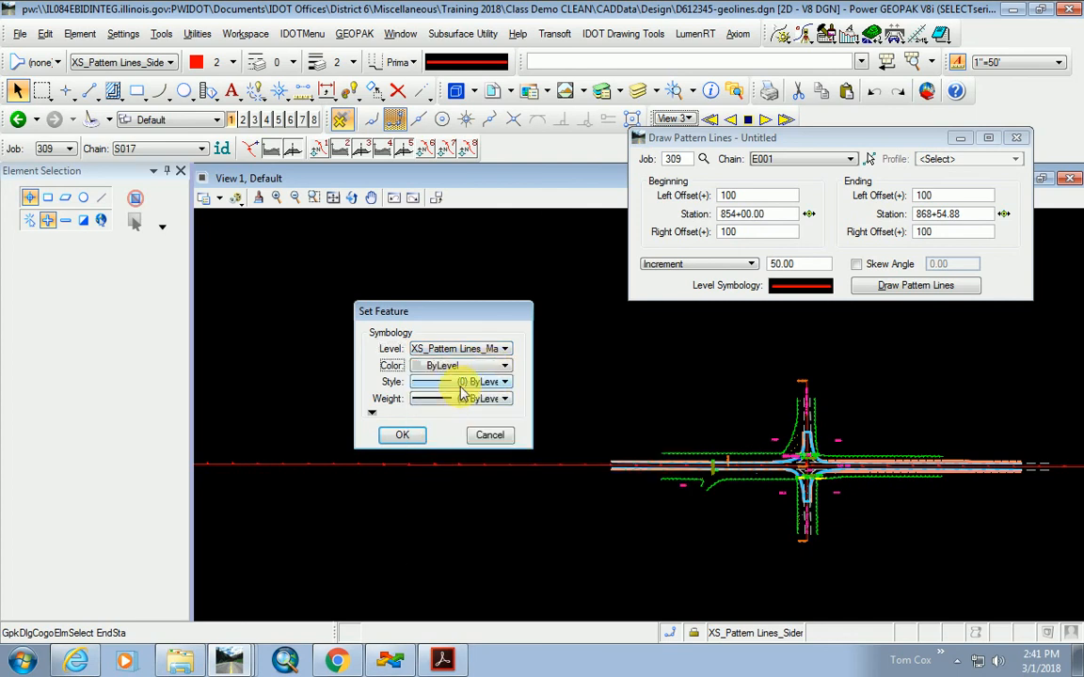
left_click(484, 398)
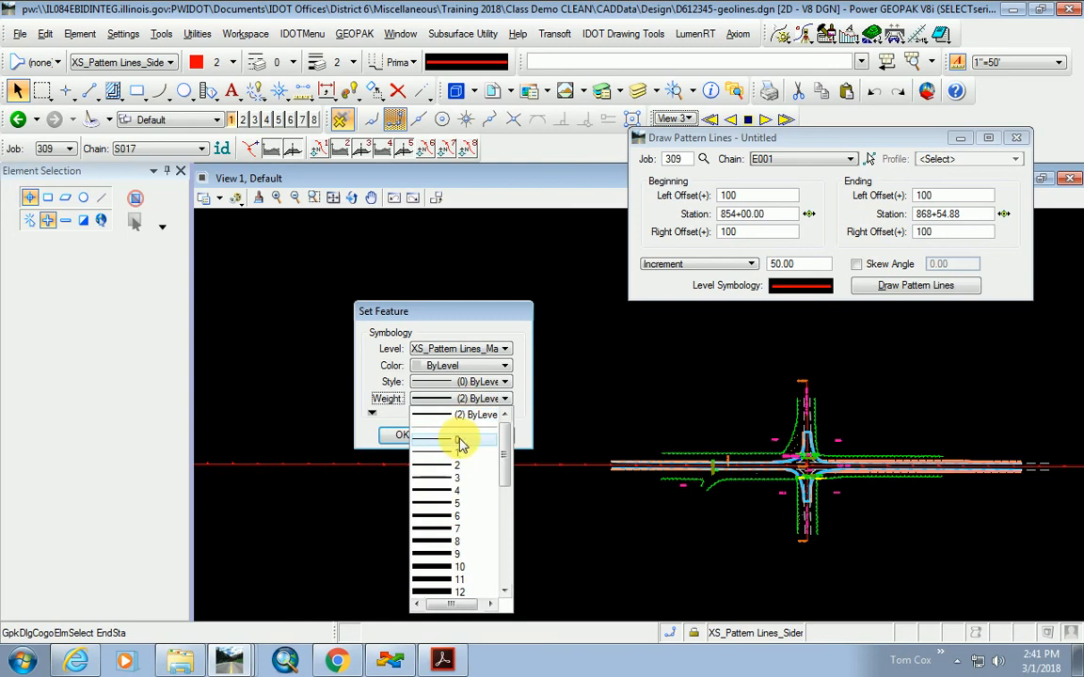
left_click(461, 414)
left_click(402, 435)
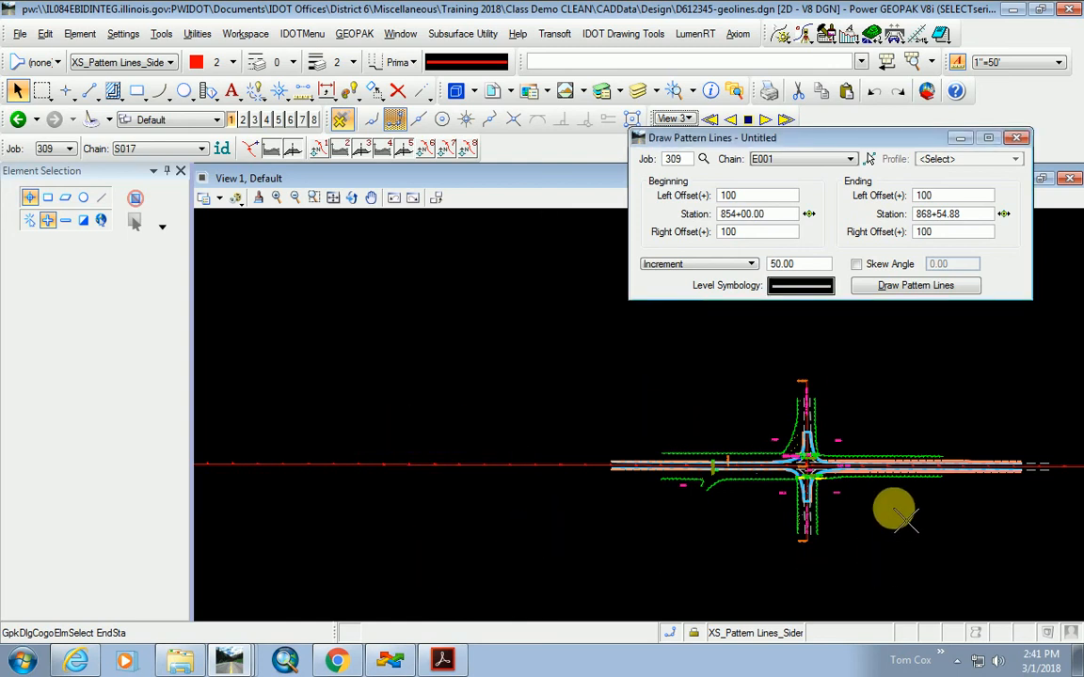
Draw the pattern lines along chain E001 from station 854+00 to 868+54.88 at the 50 increment.
scroll(902, 517, "up", 2)
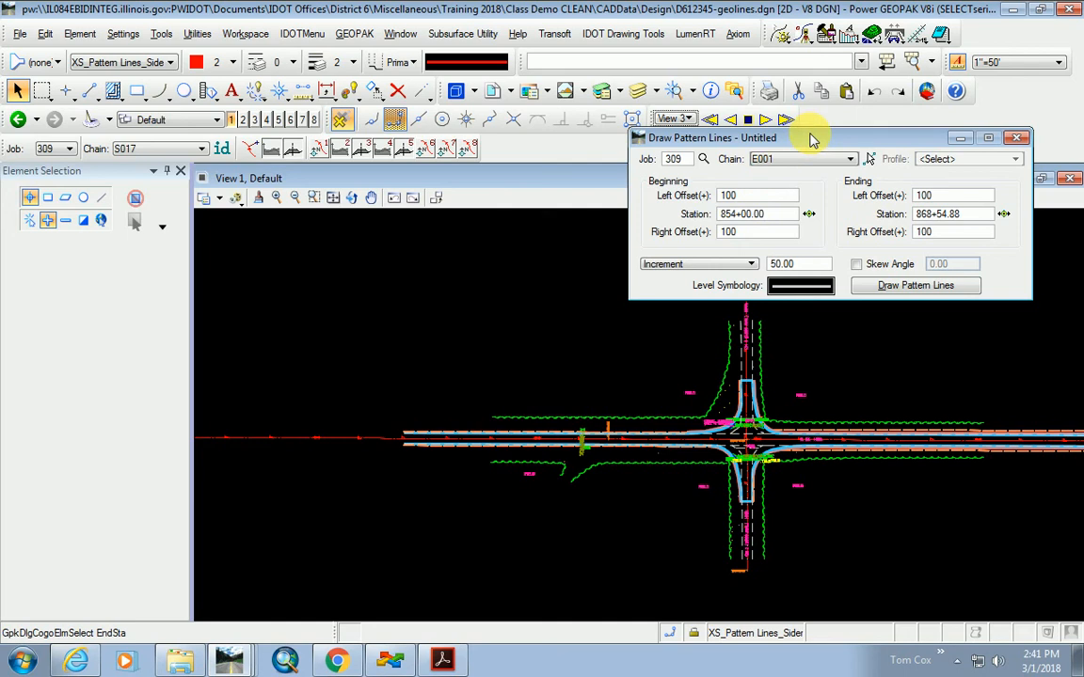
left_click(917, 286)
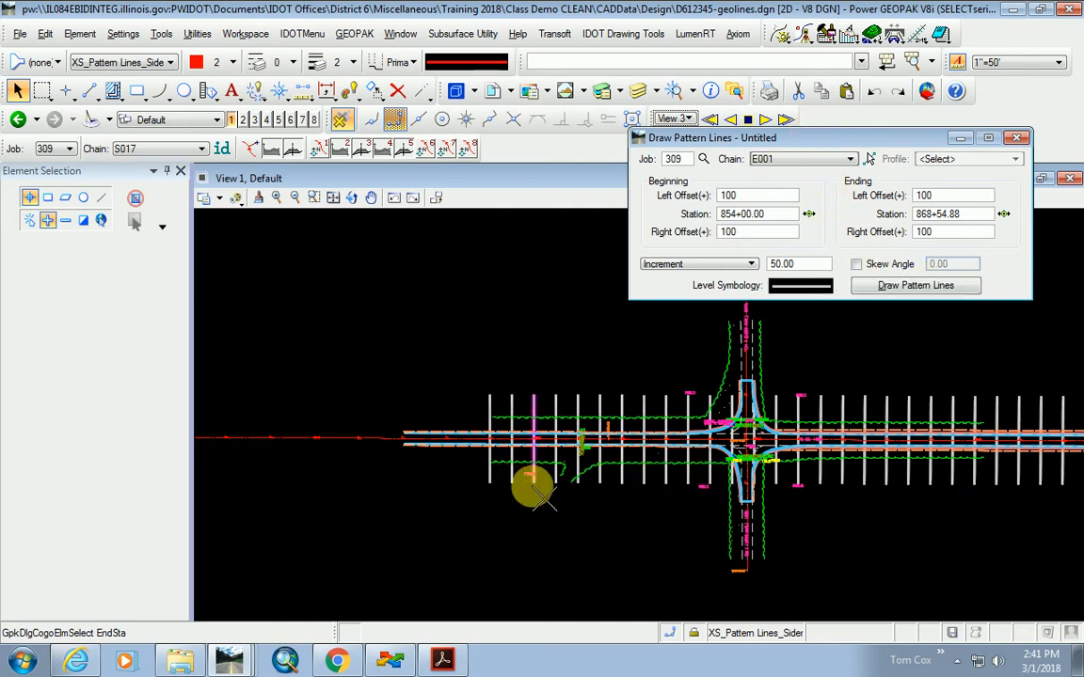
scroll(431, 513, "down", 3)
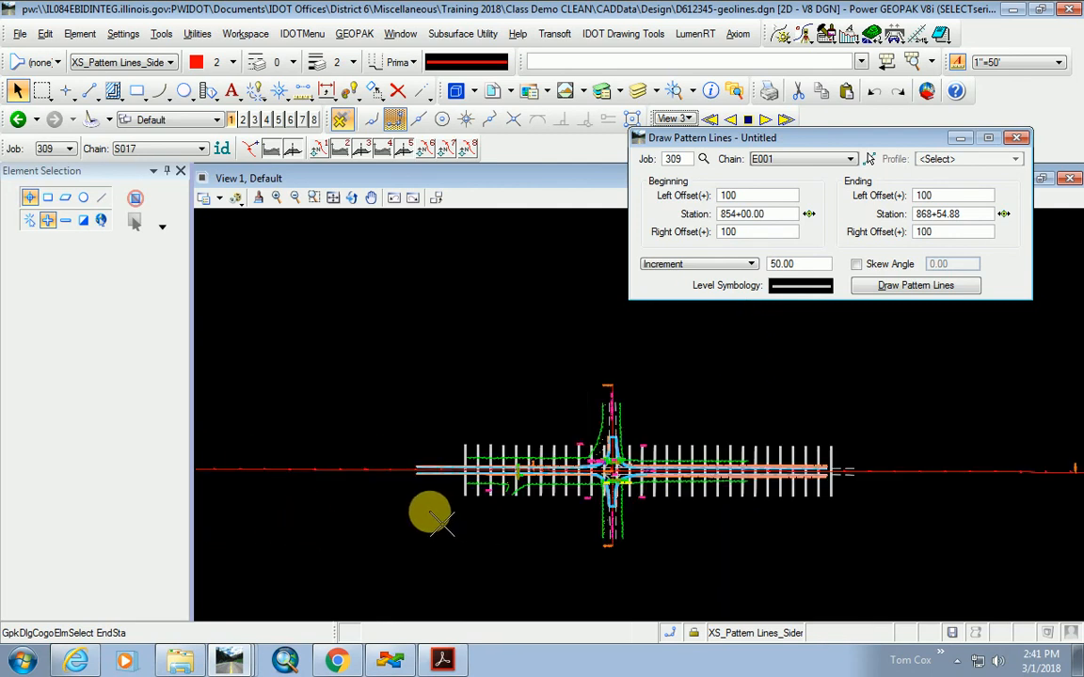
scroll(779, 506, "up", 2)
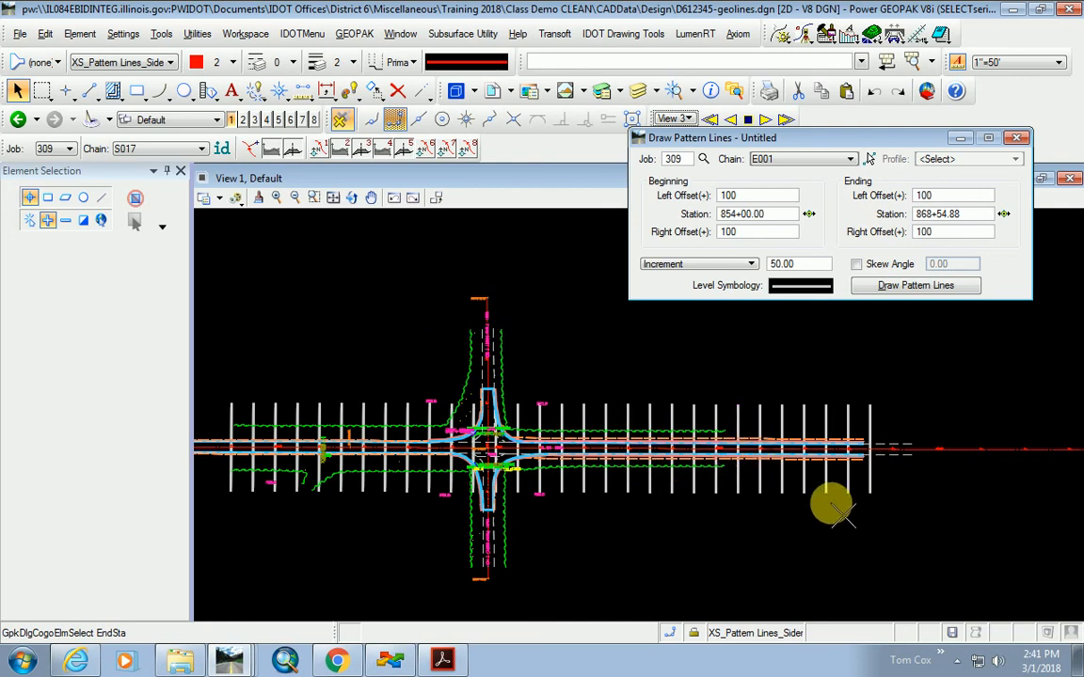
Select the seven easternmost pattern lines, beyond the end of the green field line, and delete them.
left_click(17, 89)
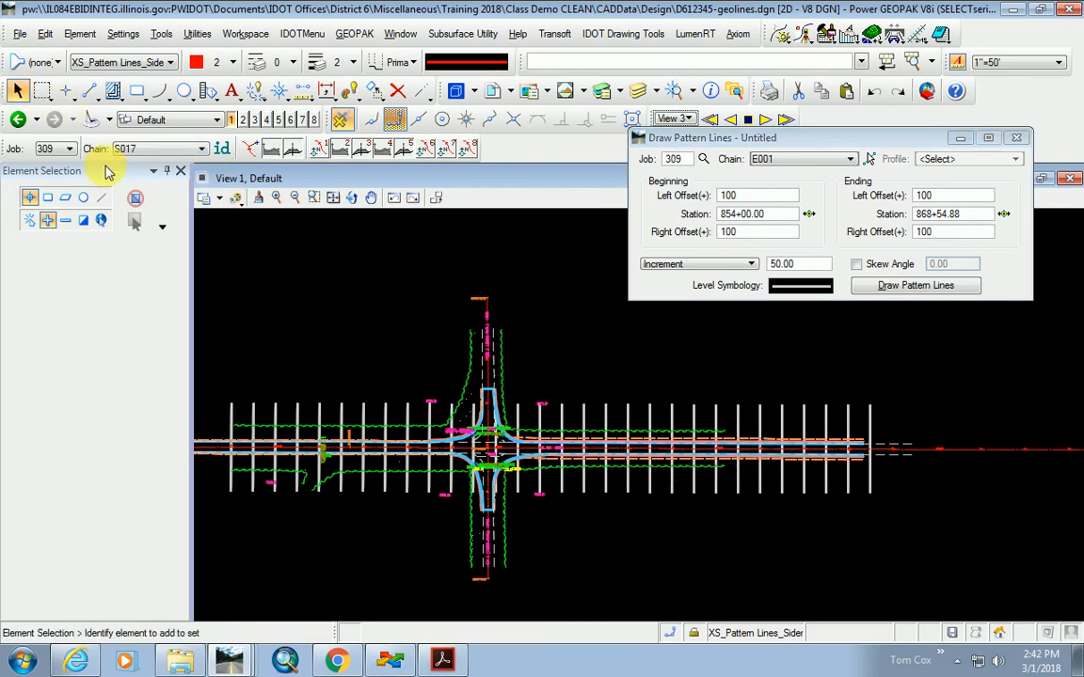
left_click_drag(902, 484, 734, 498)
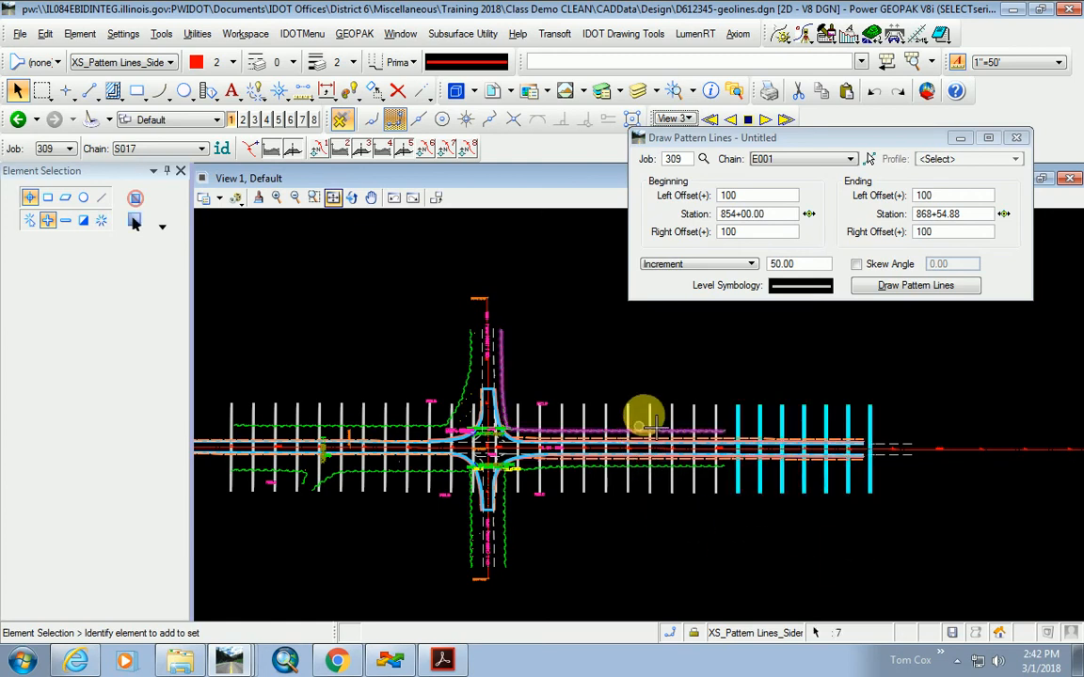
left_click(397, 91)
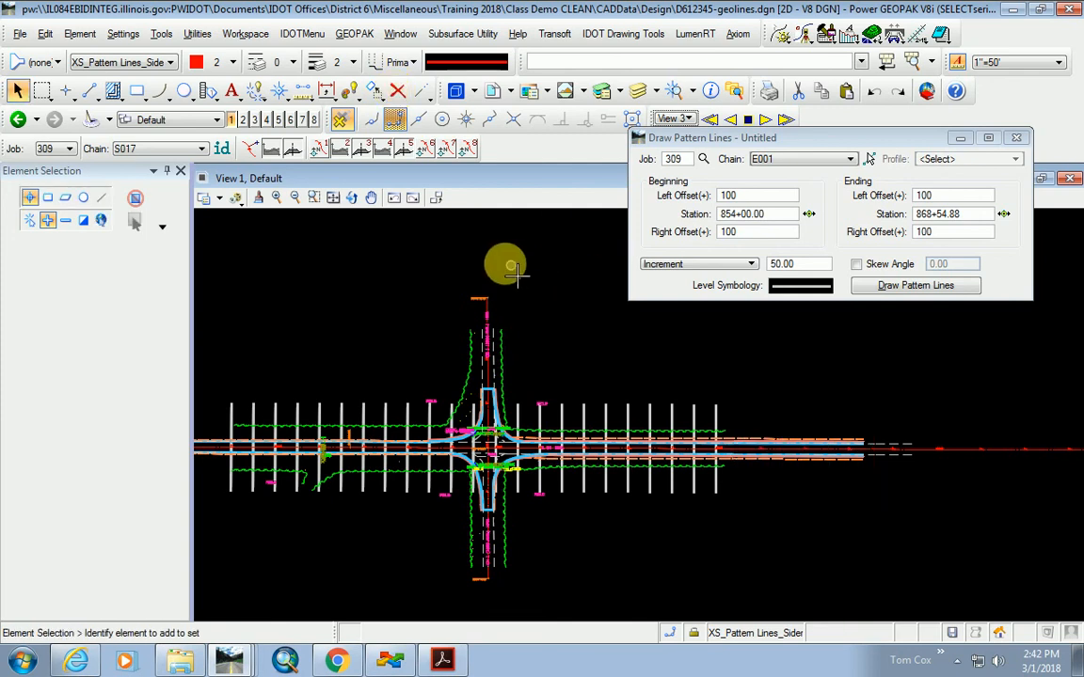
scroll(664, 457, "down", 2)
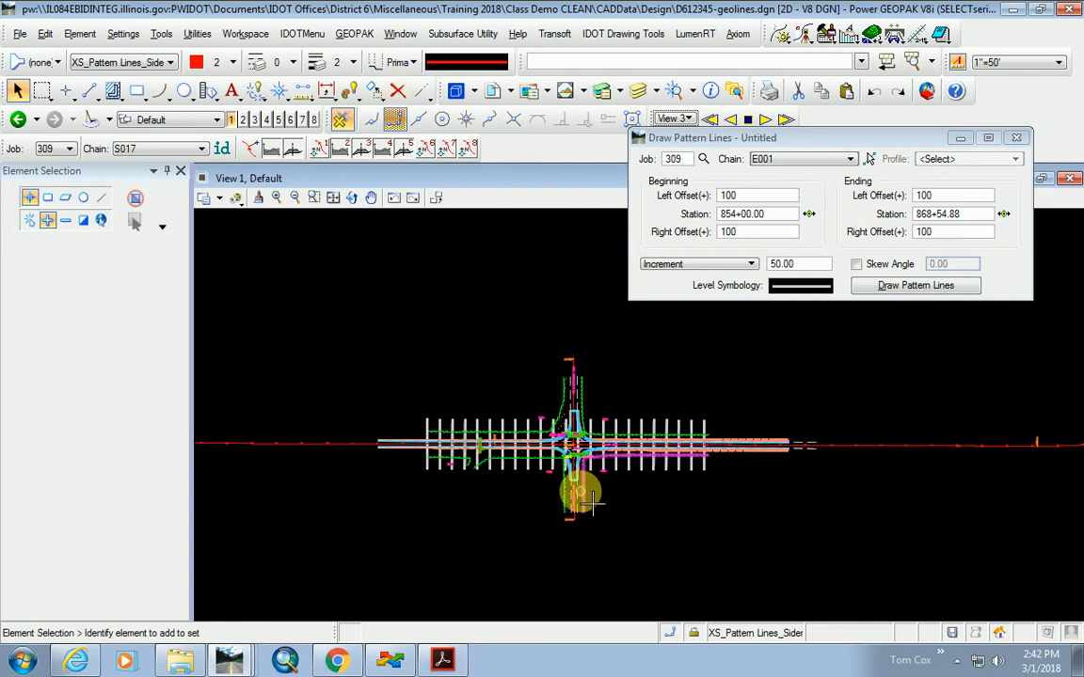
Move the pattern line at station 856 parallel to the midpoint of the box culvert headwall, without fixed distance, active attributes or copy.
scroll(362, 441, "up", 4)
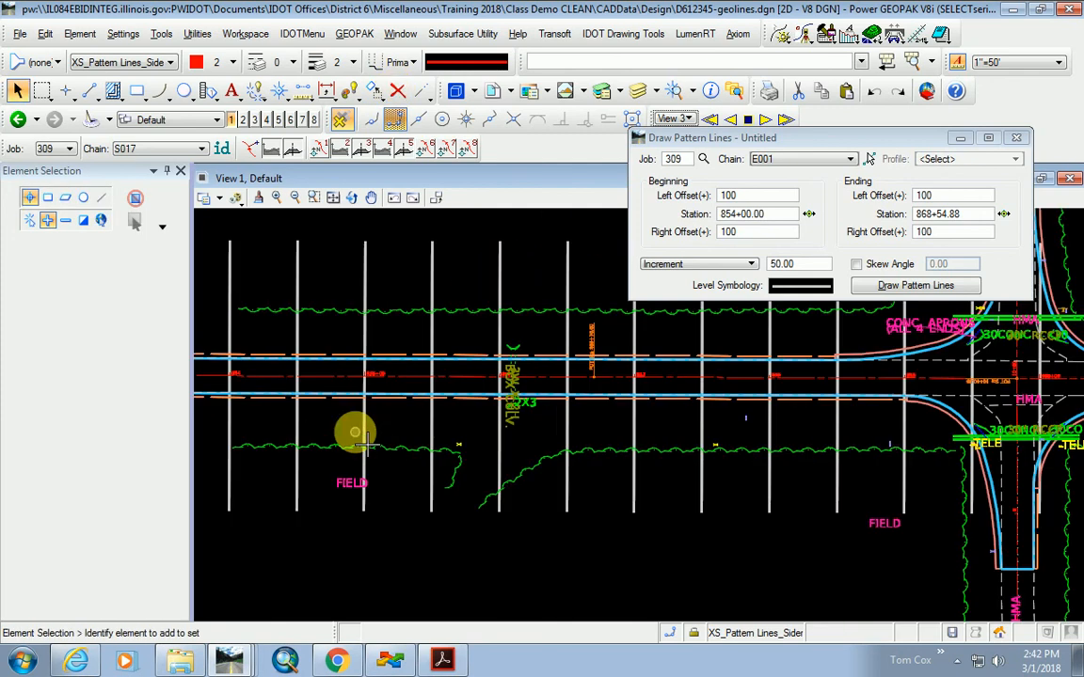
scroll(499, 381, "up", 4)
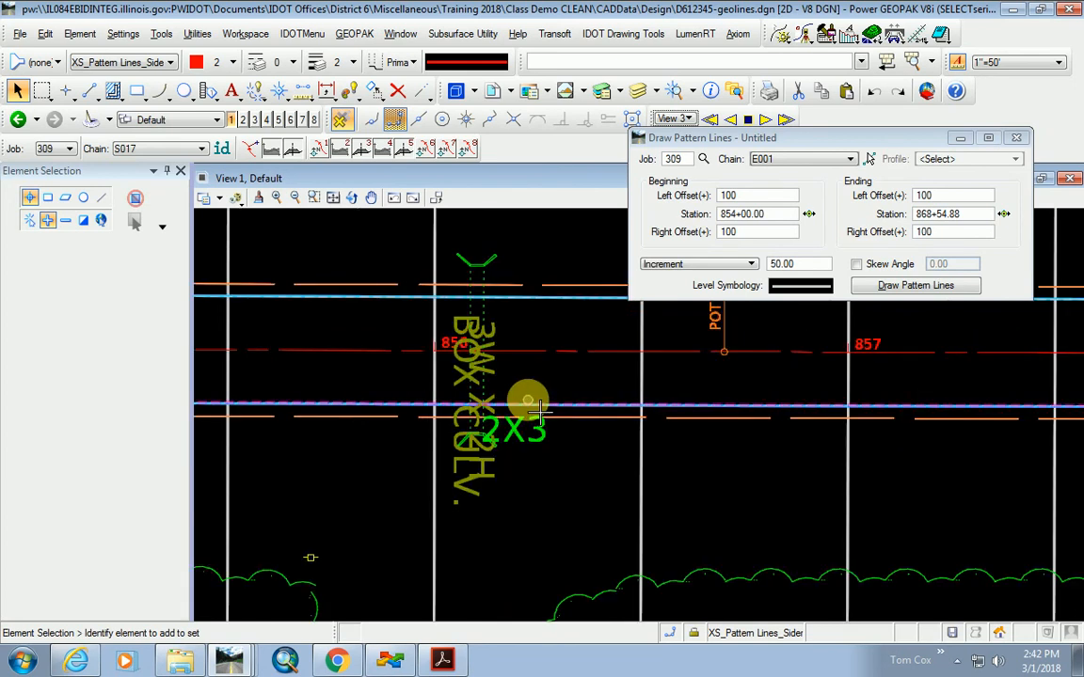
scroll(437, 385, "down", 2)
left_click_drag(639, 137, 760, 157)
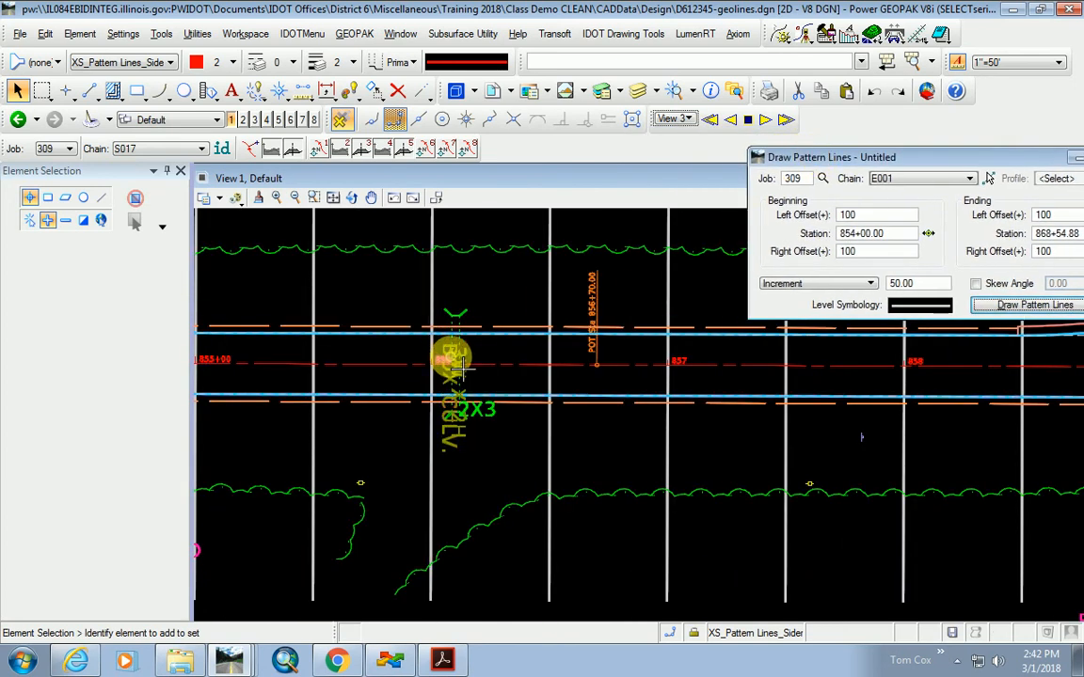
scroll(357, 442, "down", 1)
scroll(414, 447, "up", 3)
scroll(414, 447, "down", 3)
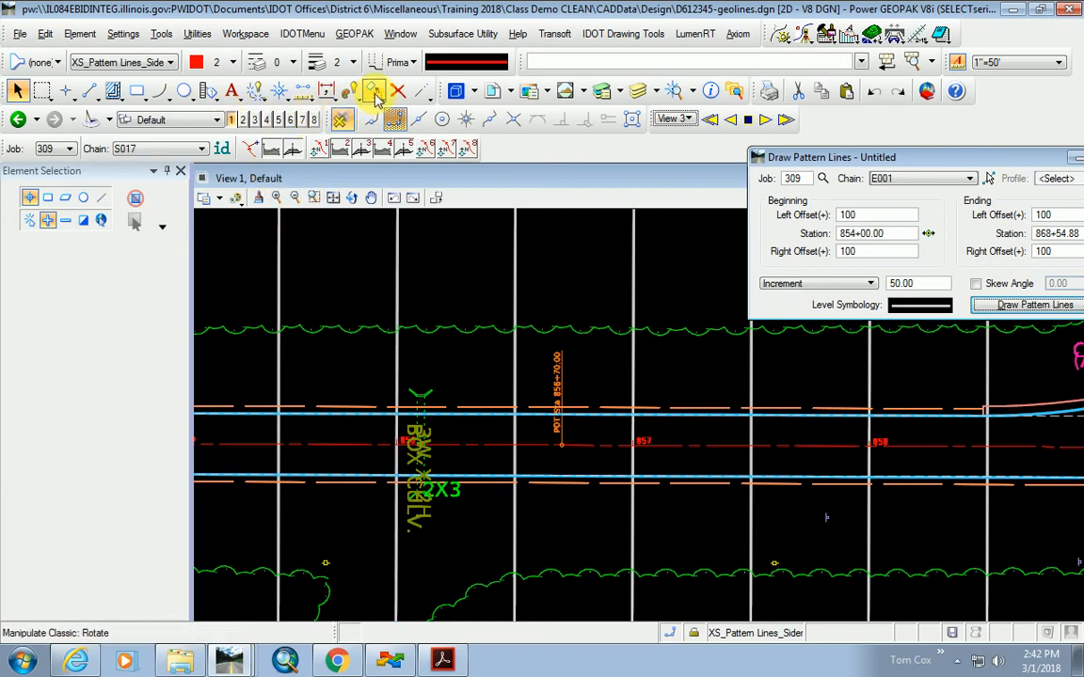
left_click(344, 119)
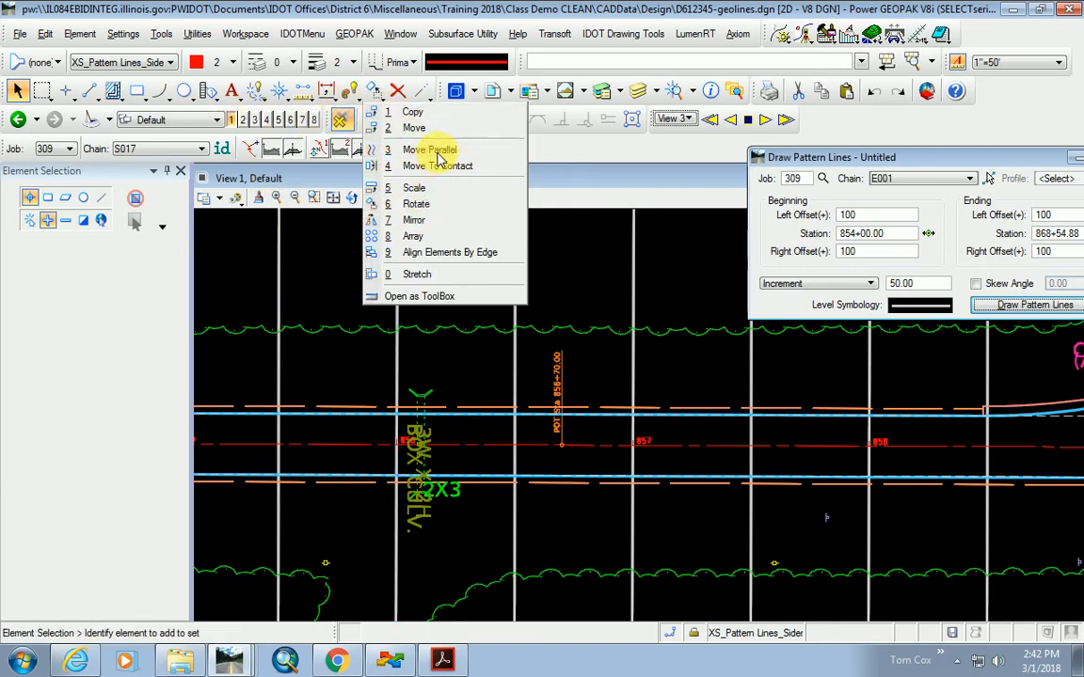
left_click(436, 154)
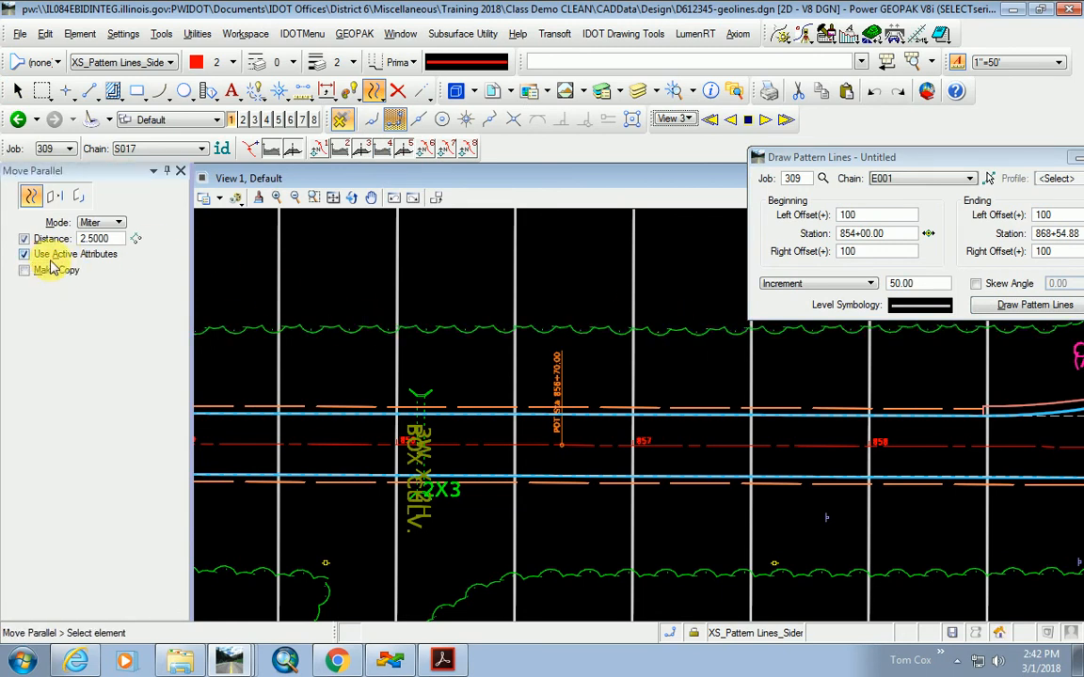
left_click(403, 360)
scroll(411, 444, "up", 3)
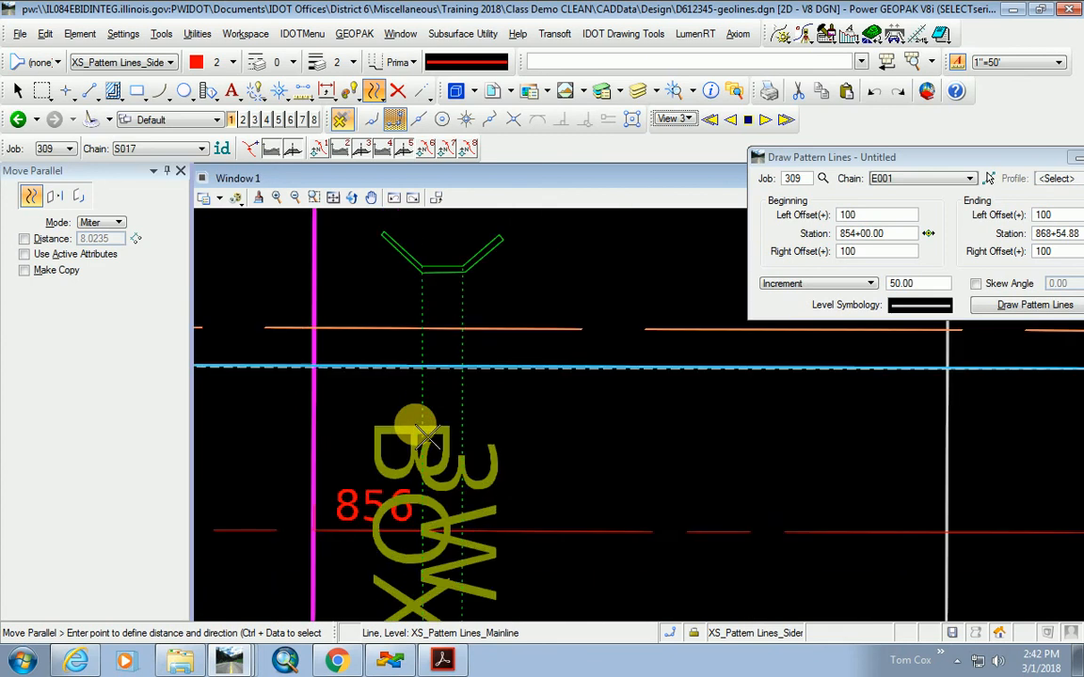
scroll(418, 414, "up", 2)
scroll(399, 373, "down", 1)
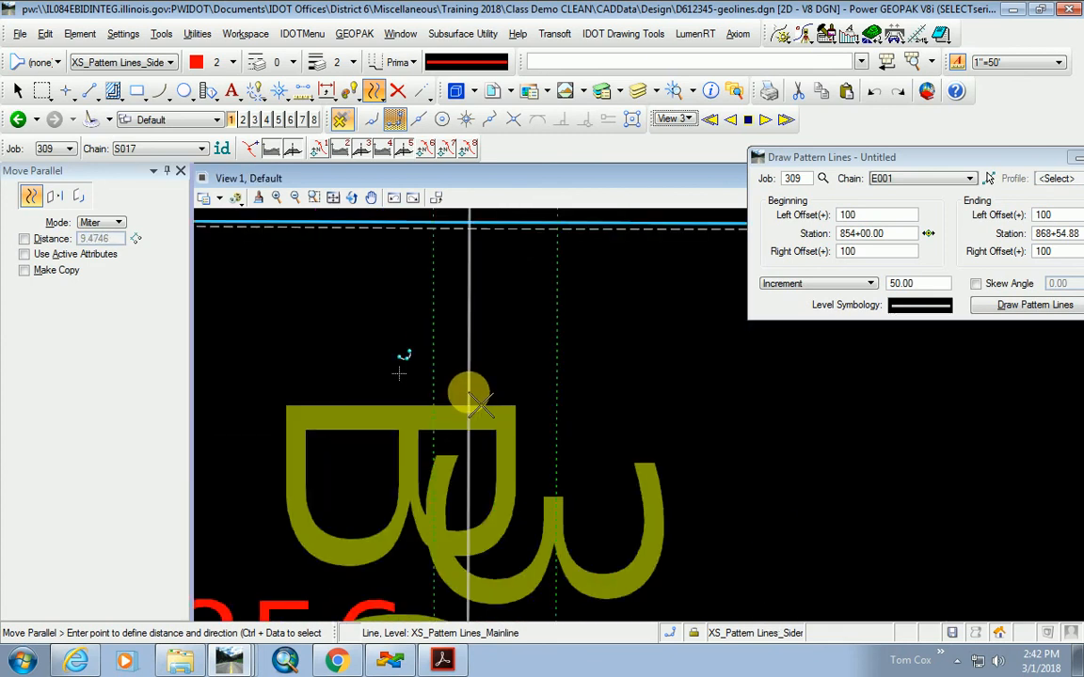
scroll(477, 399, "down", 2)
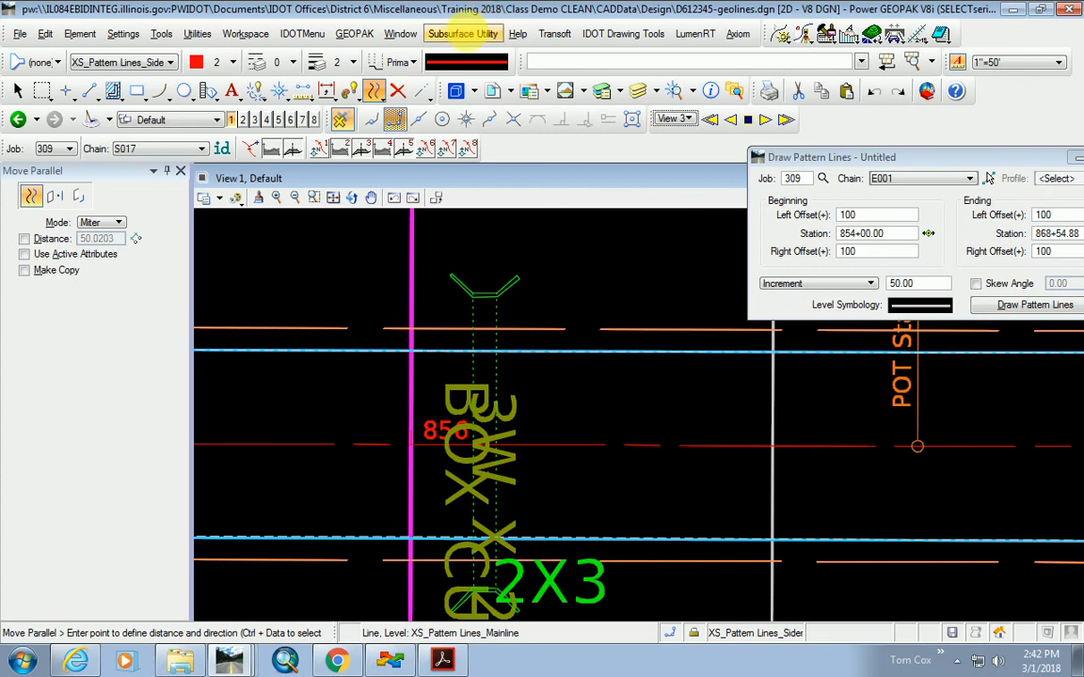
left_click(419, 123)
scroll(484, 287, "up", 3)
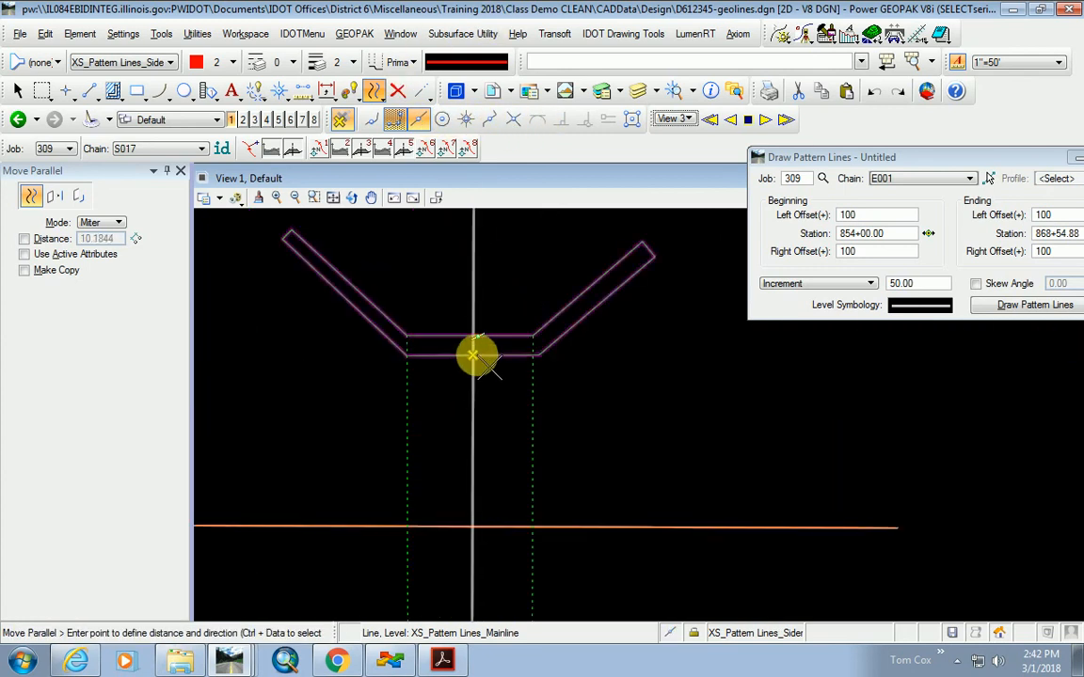
right_click(475, 339)
scroll(476, 313, "up", 4)
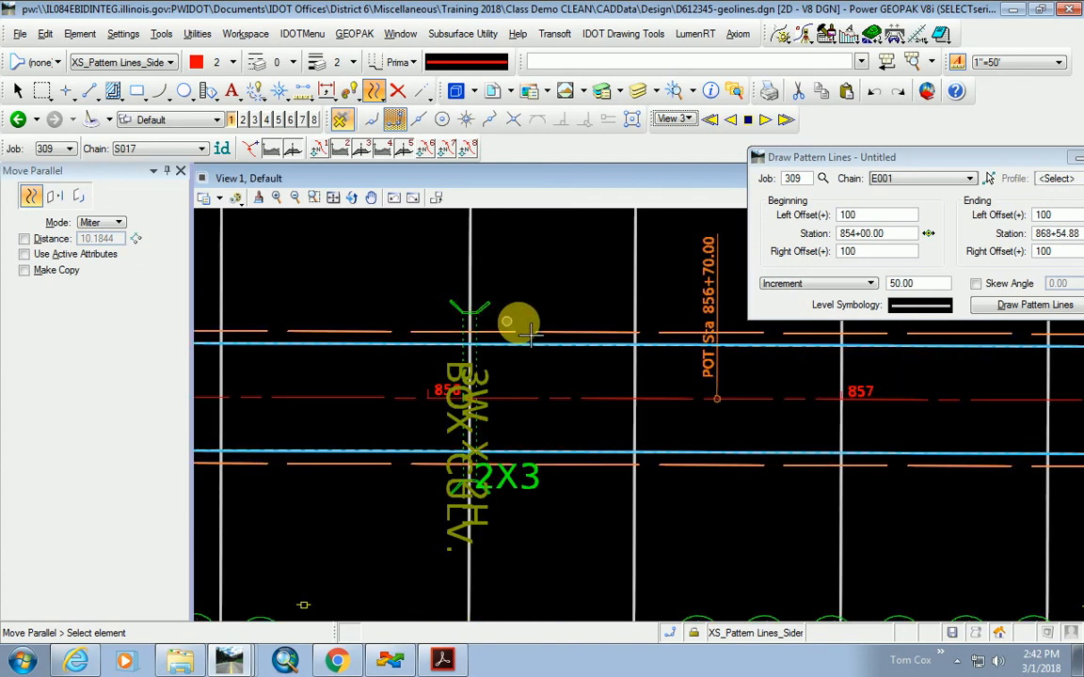
scroll(489, 377, "up", 2)
scroll(490, 435, "down", 4)
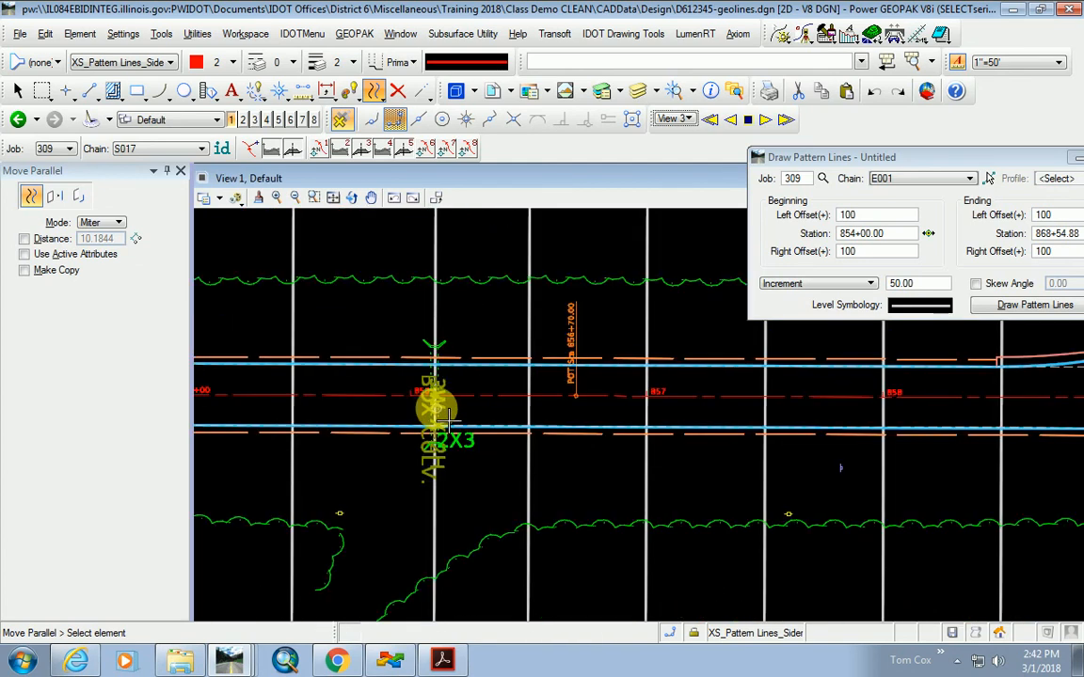
Match all element settings from the pattern line at the box culvert, leaving multi-line caps unmatched.
scroll(390, 522, "up", 2)
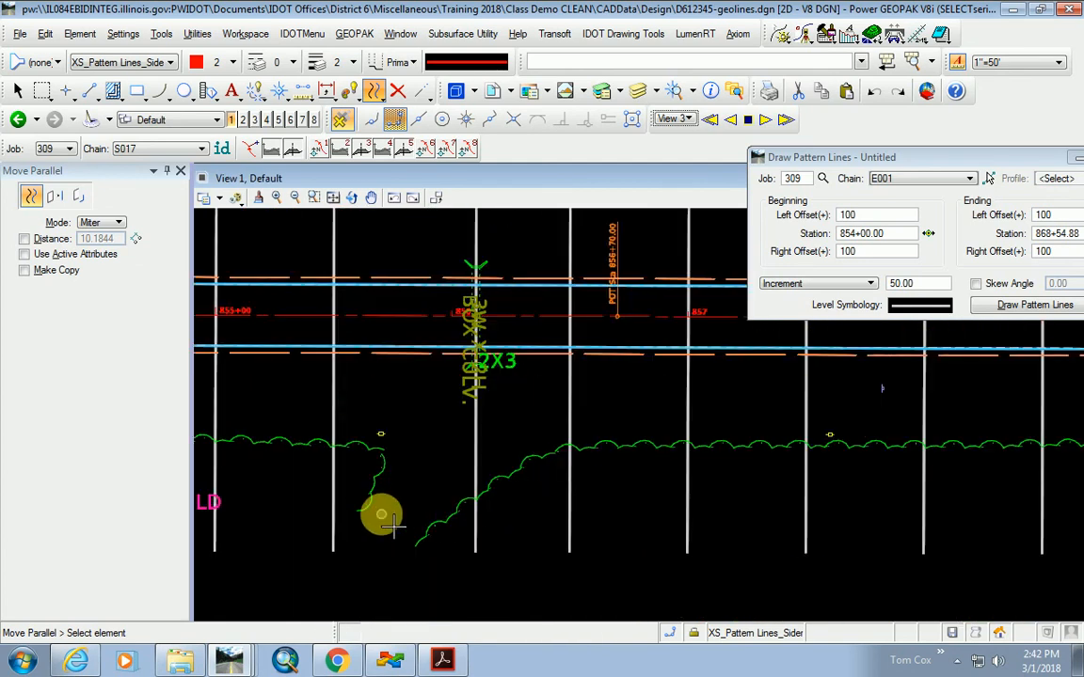
scroll(446, 475, "down", 2)
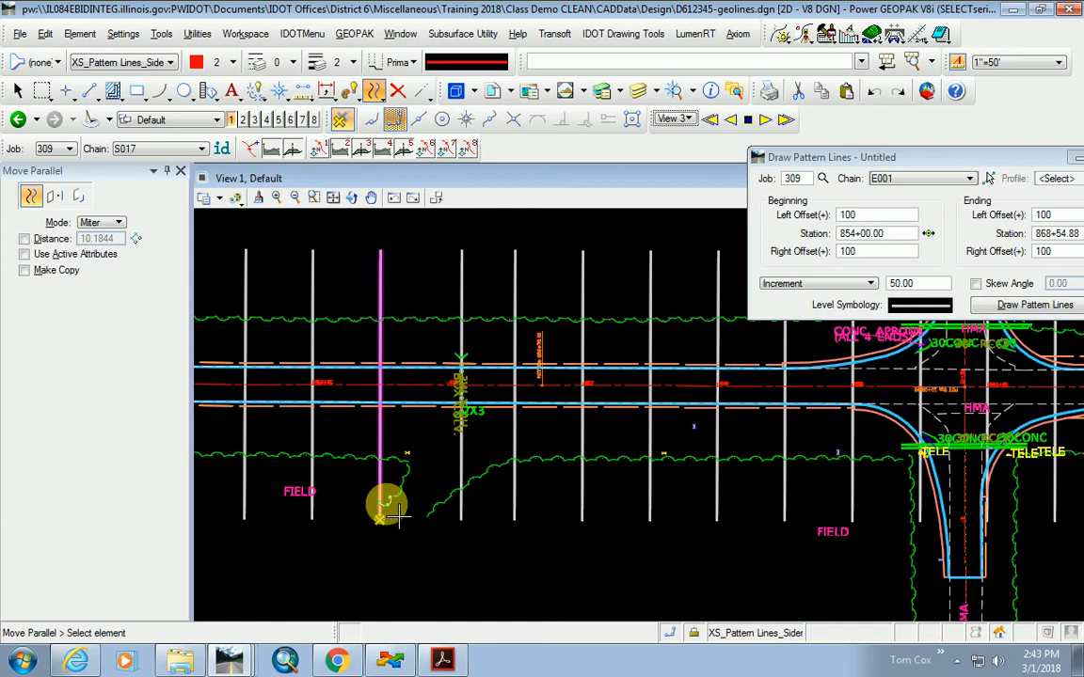
scroll(411, 491, "up", 2)
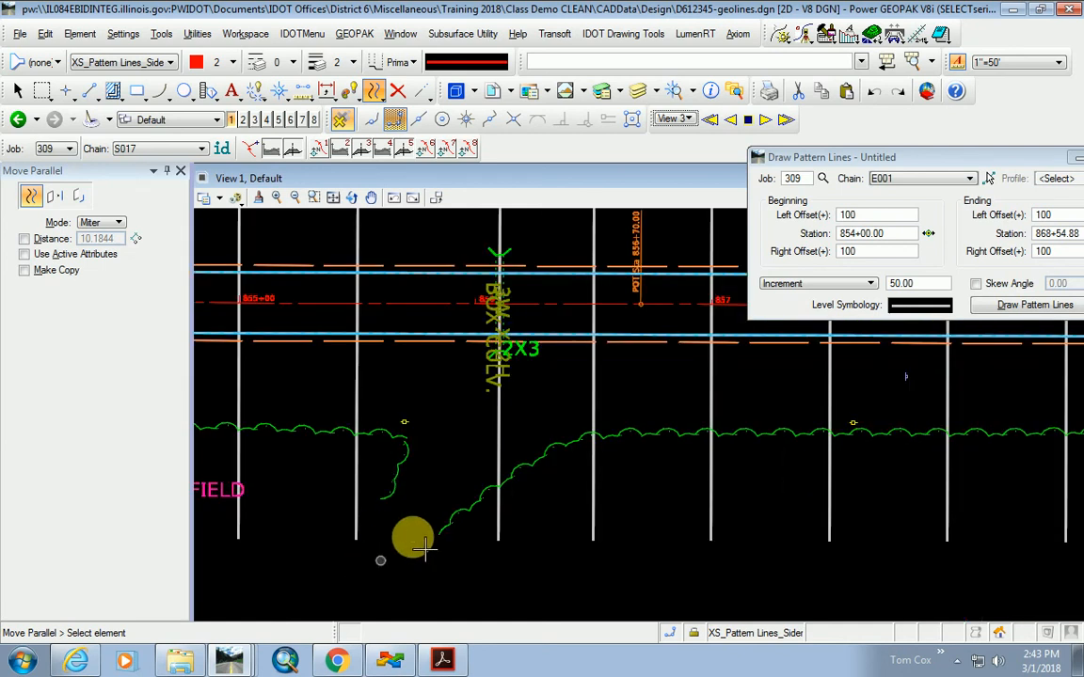
left_click(90, 94)
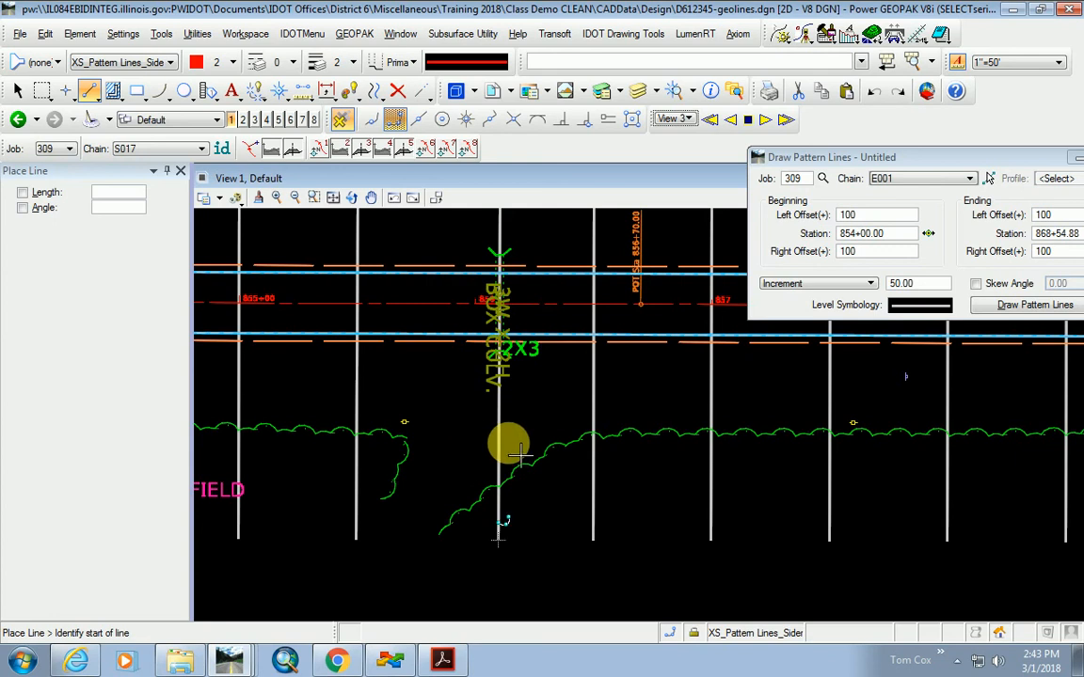
scroll(410, 446, "up", 2)
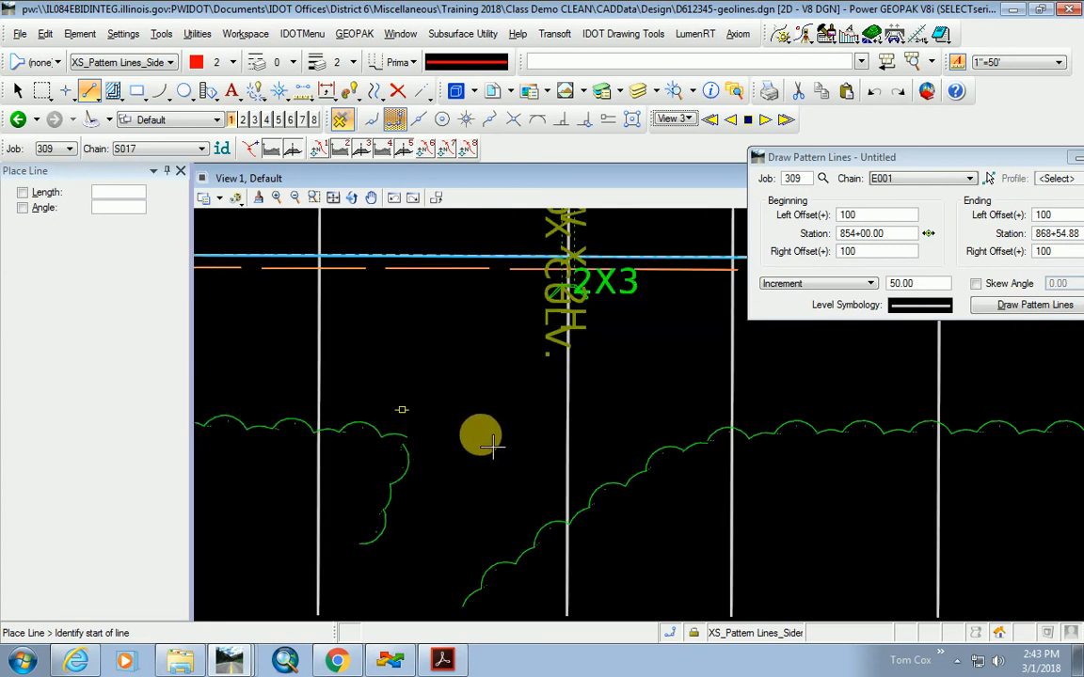
scroll(556, 368, "down", 1)
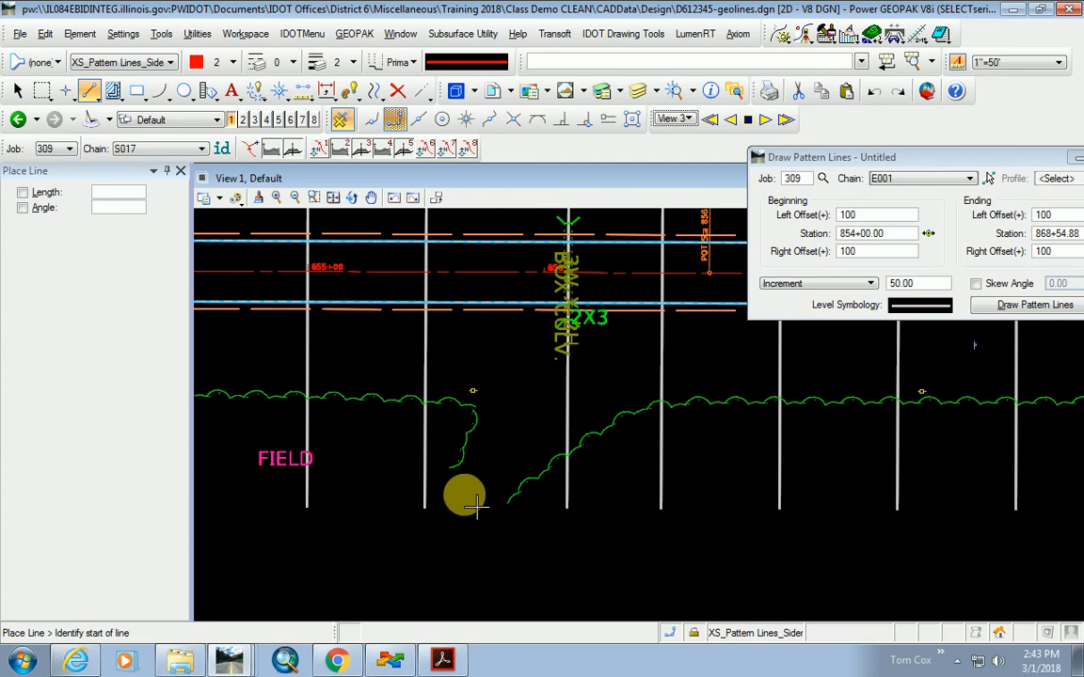
right_click(512, 411)
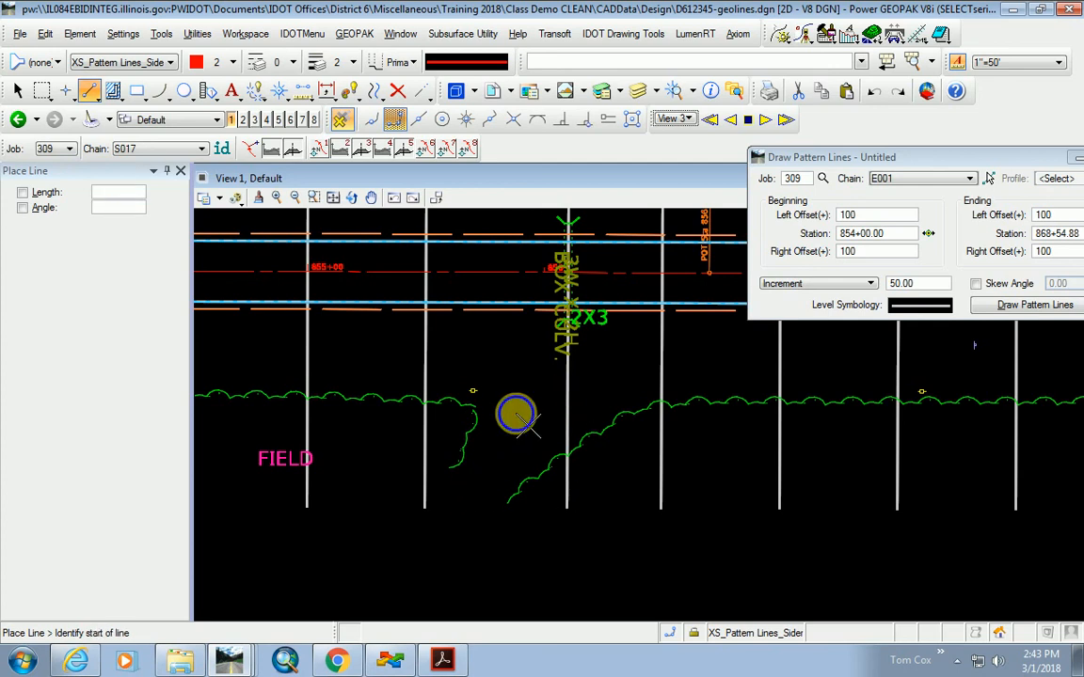
mouse_move(882, 165)
left_mouse_down()
mouse_move(826, 195)
mouse_move(813, 102)
left_mouse_up()
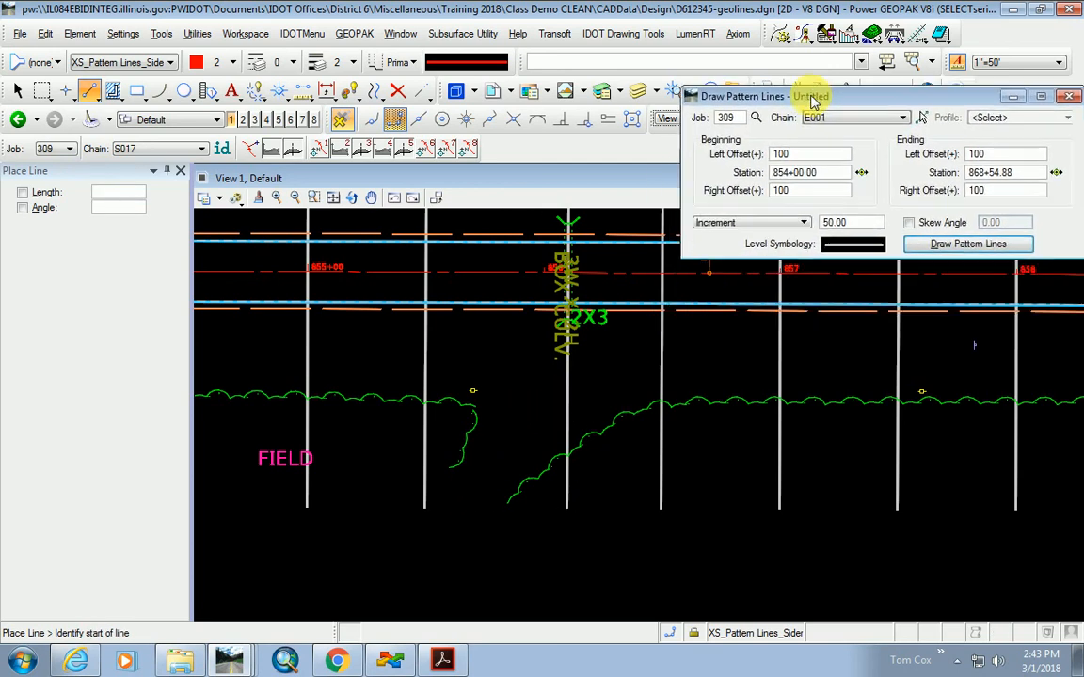
left_click(346, 106)
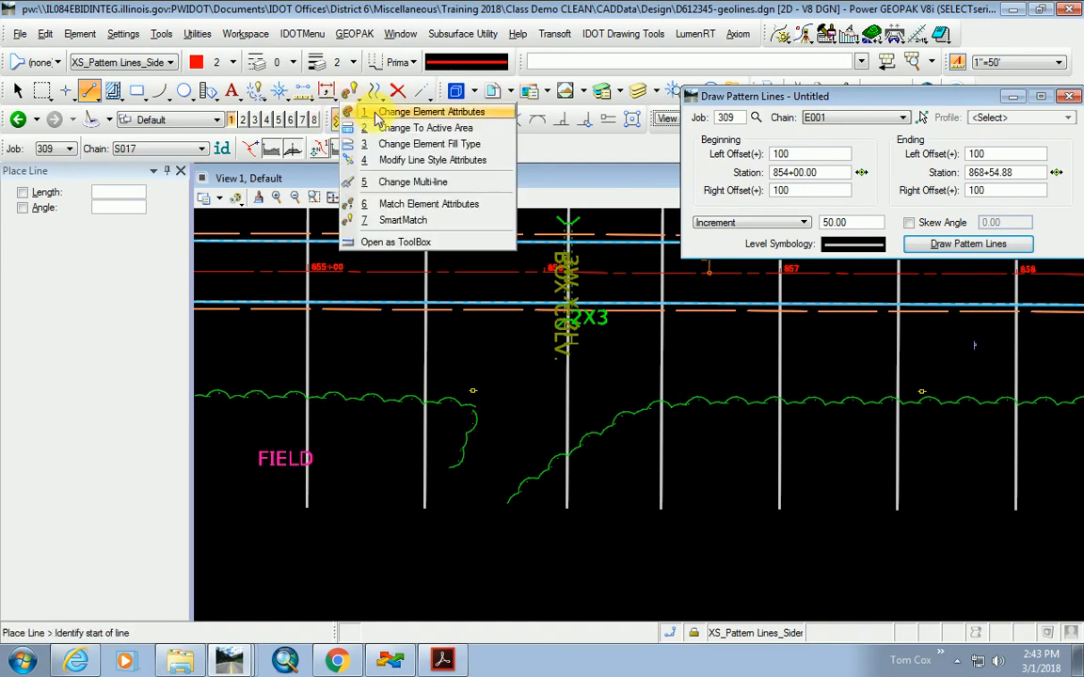
left_click(399, 203)
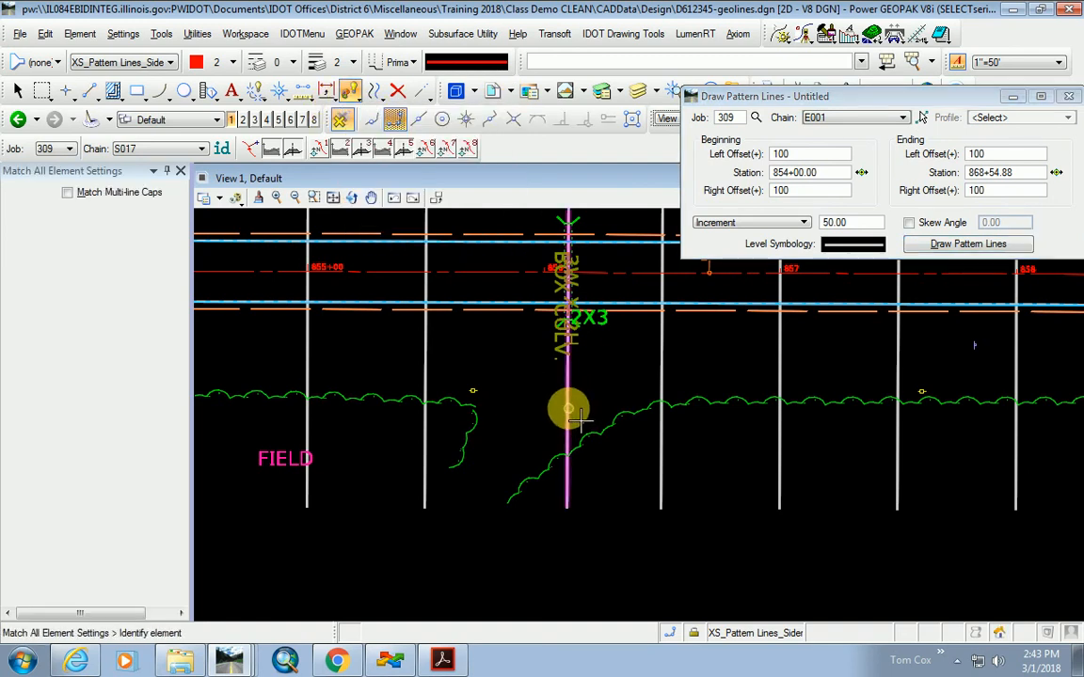
left_click(567, 412)
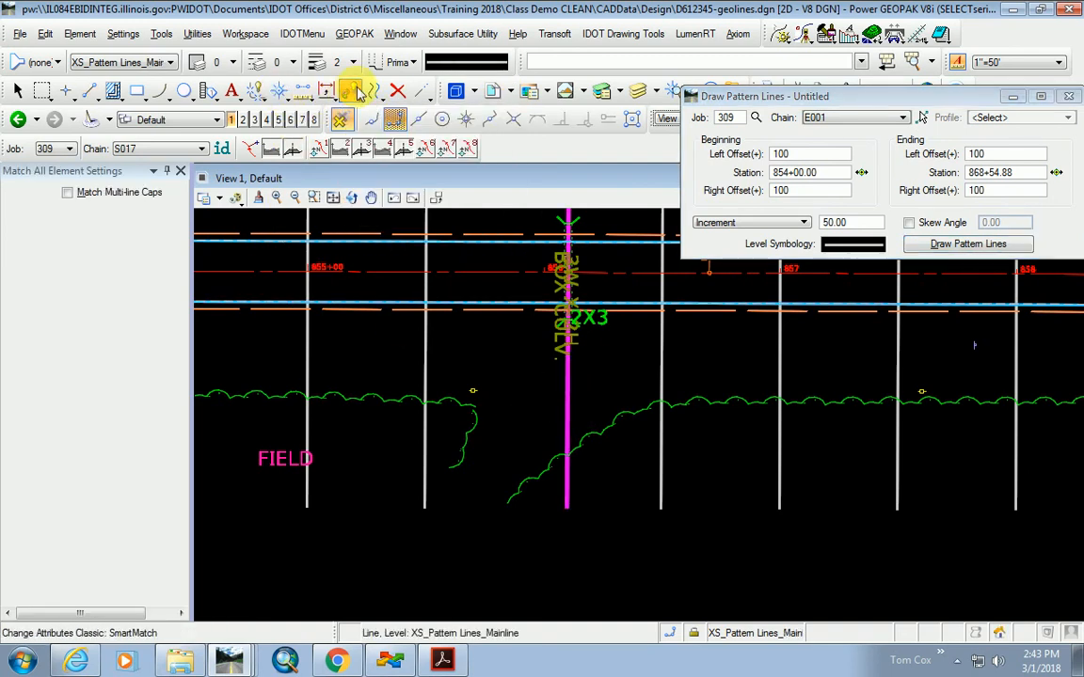
Draw a skewed line about 64.5 long from the middle of the field entrance opening up to the box culvert pattern line.
left_click(90, 91)
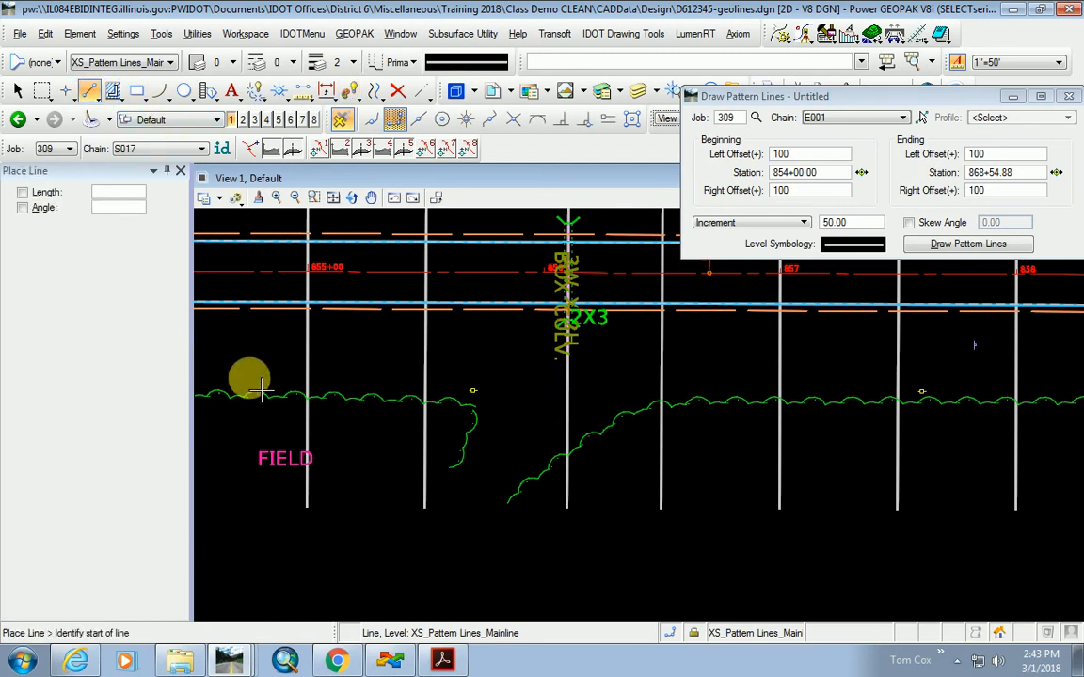
left_click(470, 486)
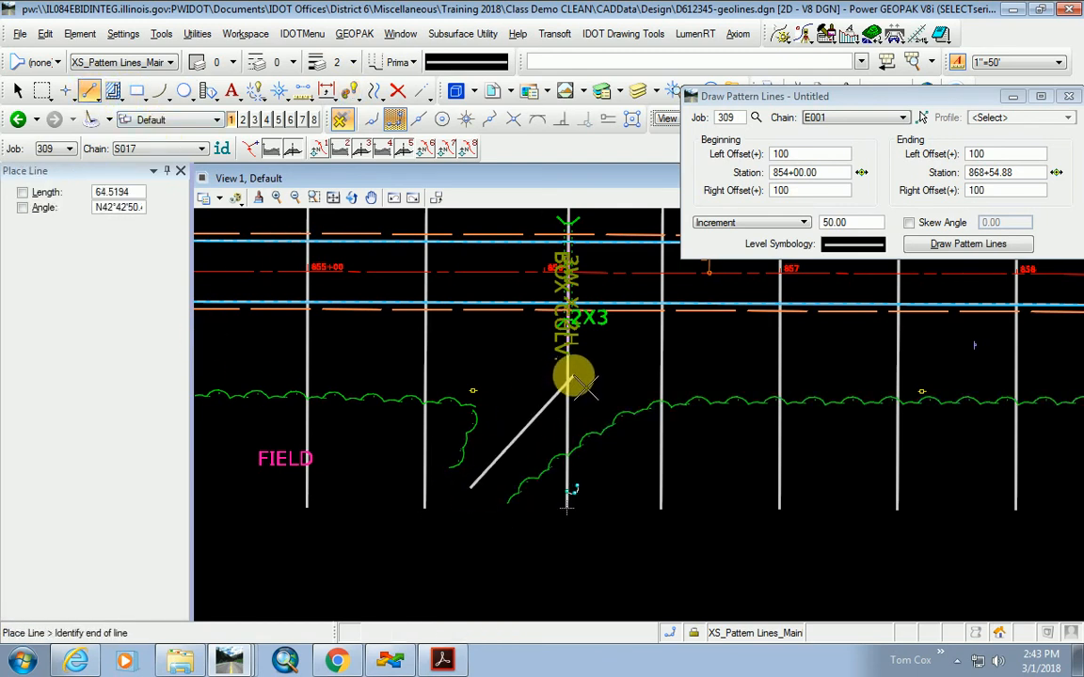
left_click(573, 376)
right_click(573, 376)
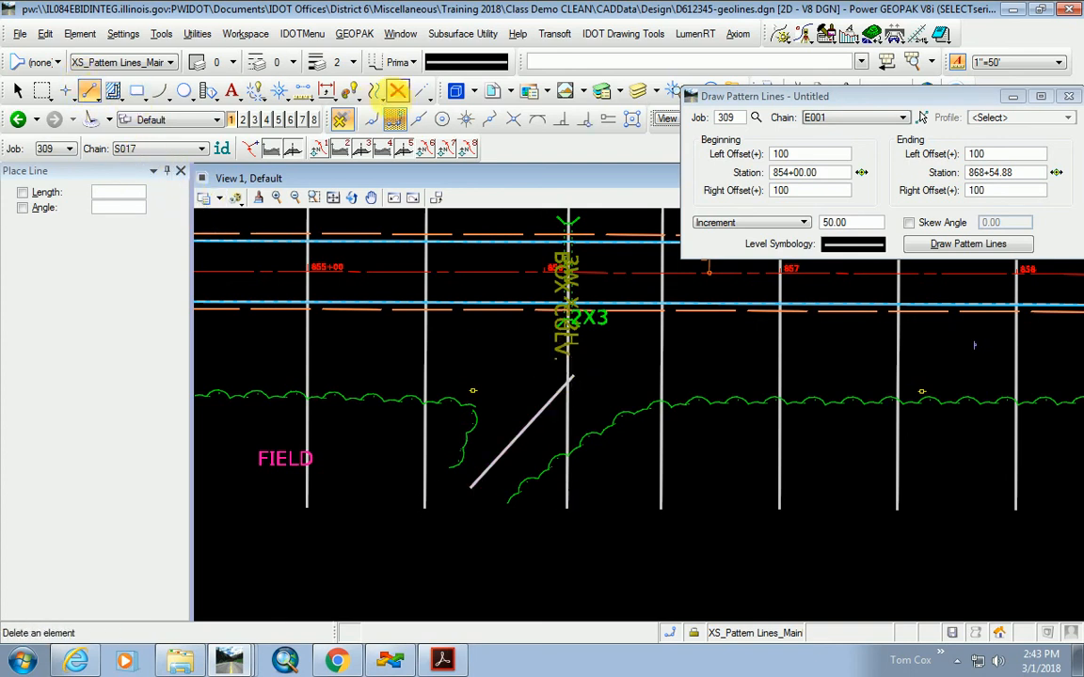
Trim the box culvert pattern line and the skewed field entrance line to their intersection.
left_click(421, 90)
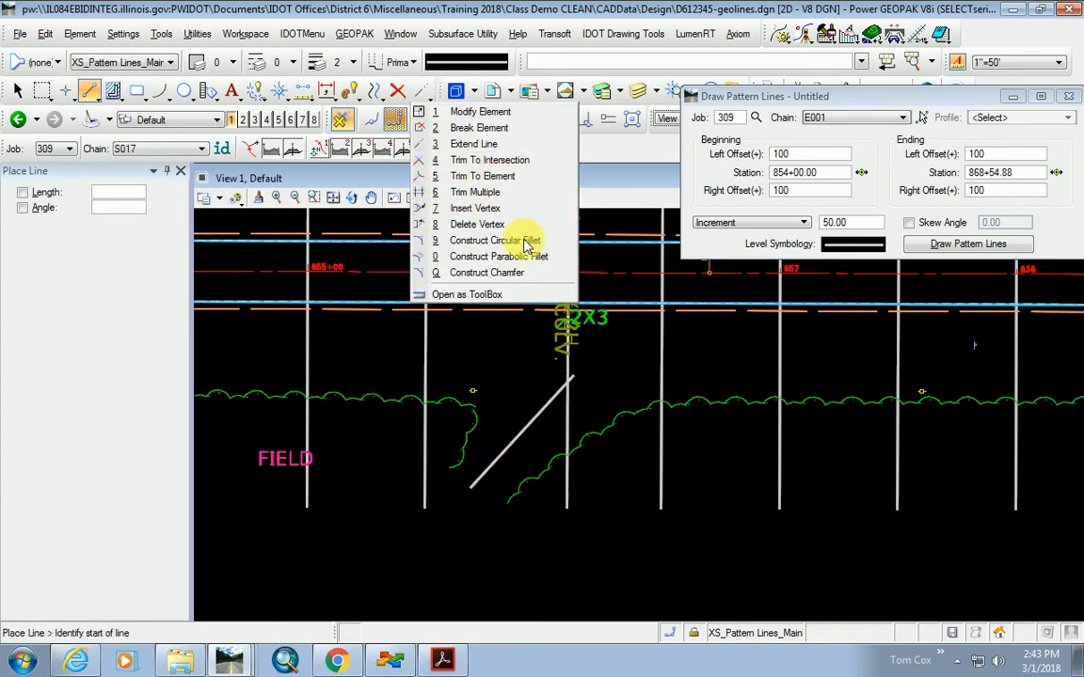
left_click(466, 160)
left_click(568, 368)
left_click(562, 399)
Trace the culvert pattern line and its skewed leg as one joined SmartLine with sharp vertices, and delete the original separate line.
scroll(520, 561, "down", 2)
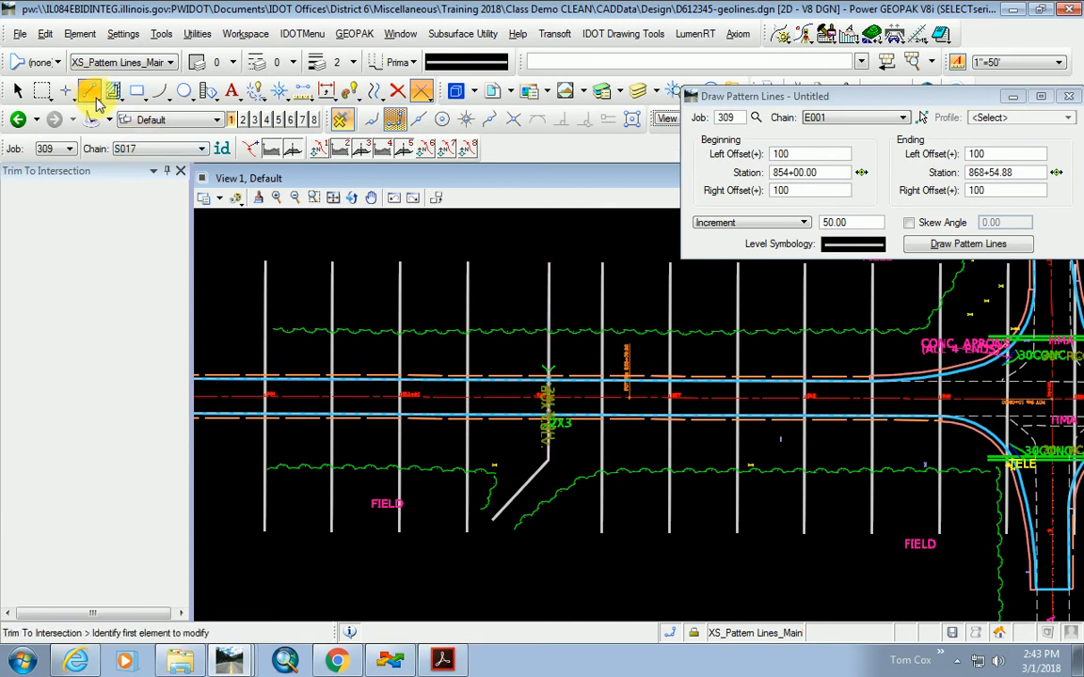
left_click_drag(89, 91, 106, 117)
left_click(139, 116)
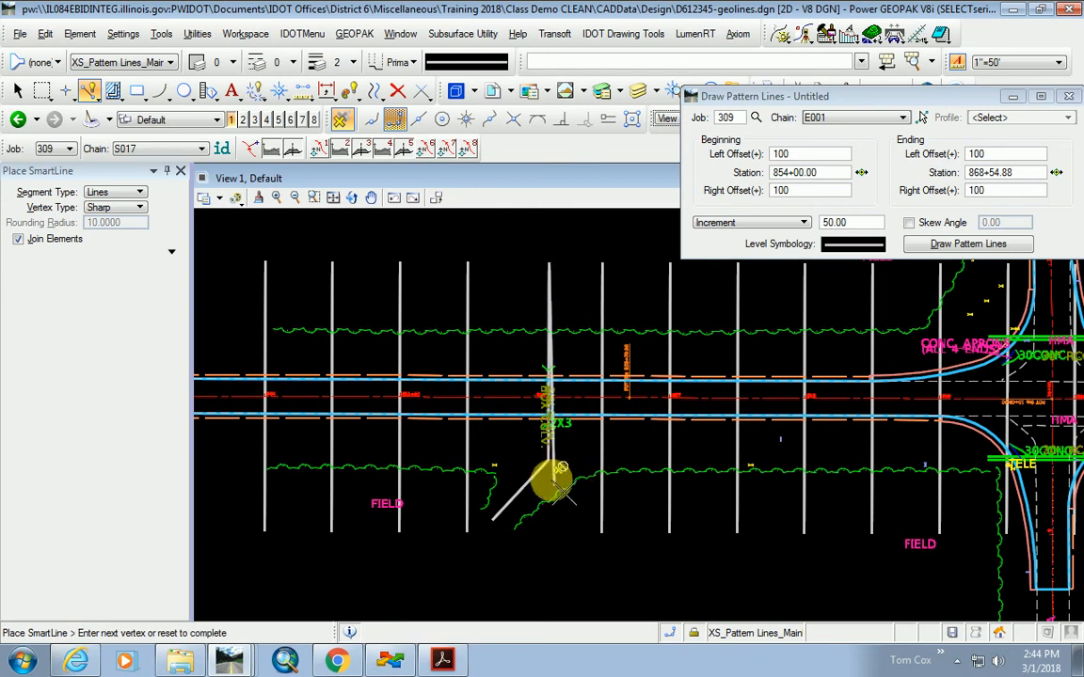
left_click(548, 459)
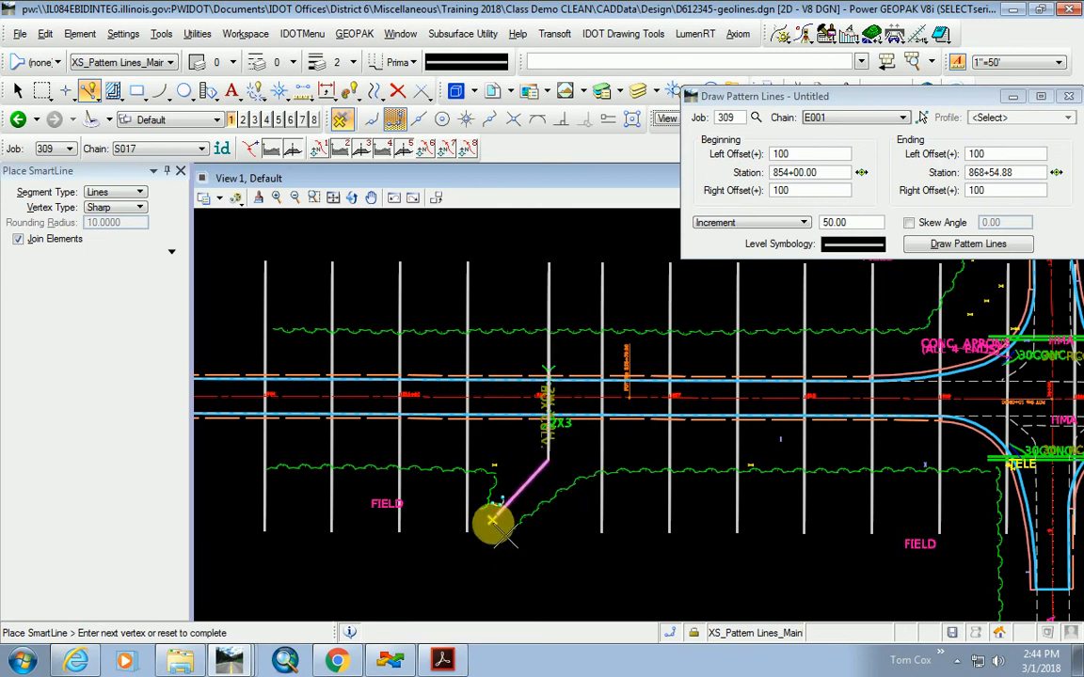
left_click(494, 515)
right_click(494, 516)
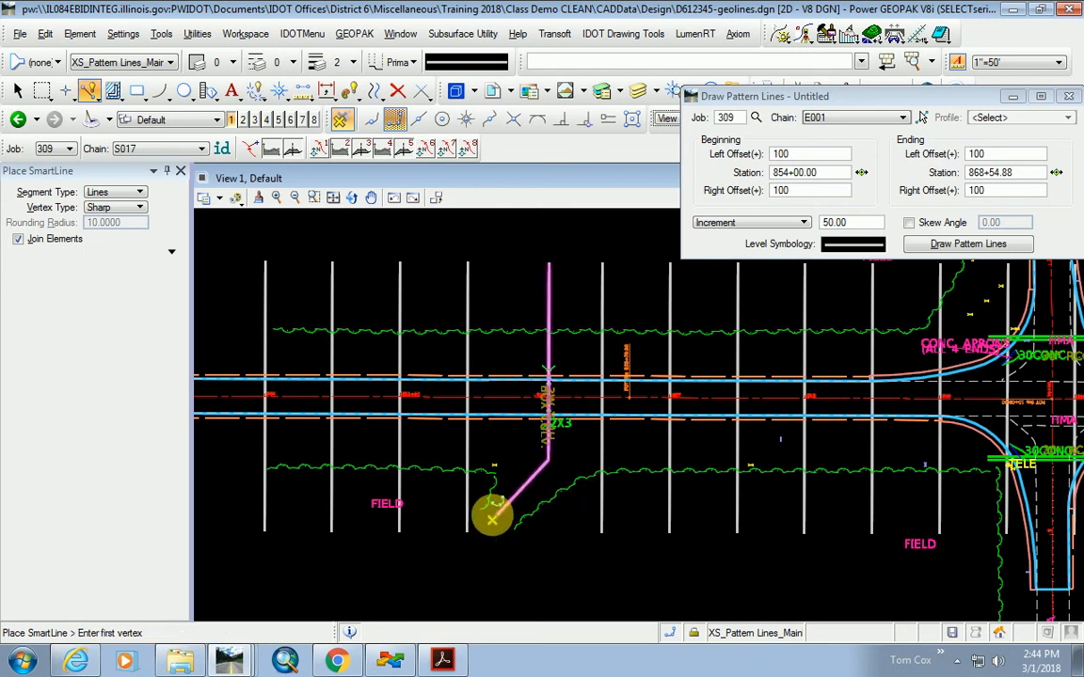
left_click(393, 95)
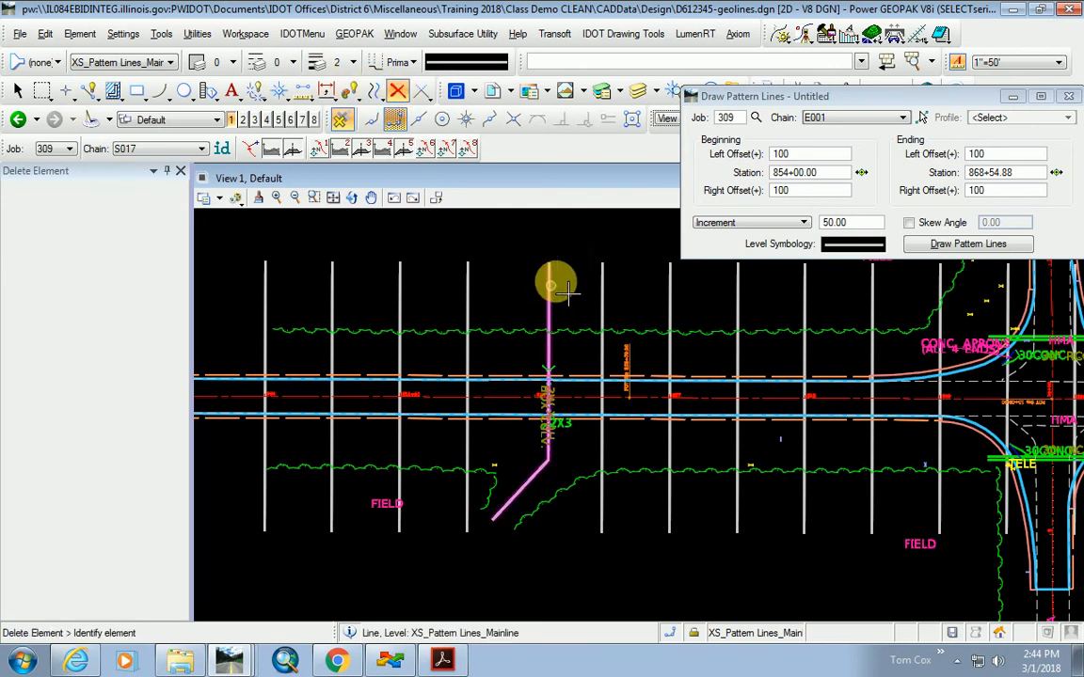
left_click(547, 442)
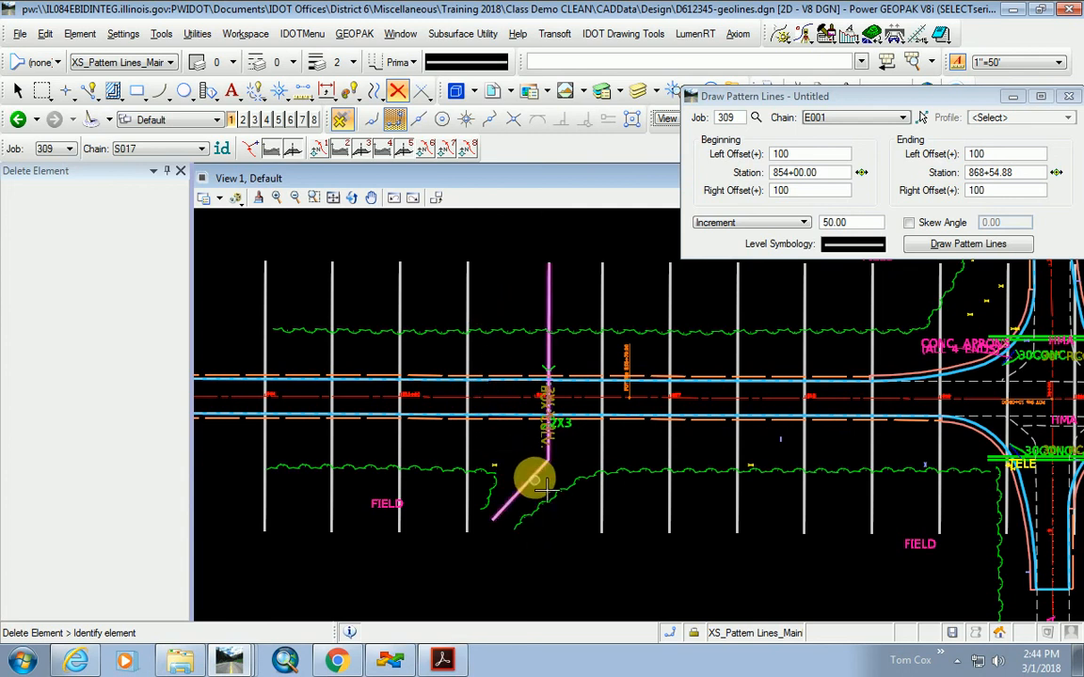
Examine the bent culvert pattern line and the neighbouring pattern lines along the mainline up to the side road intersection.
scroll(381, 503, "down", 2)
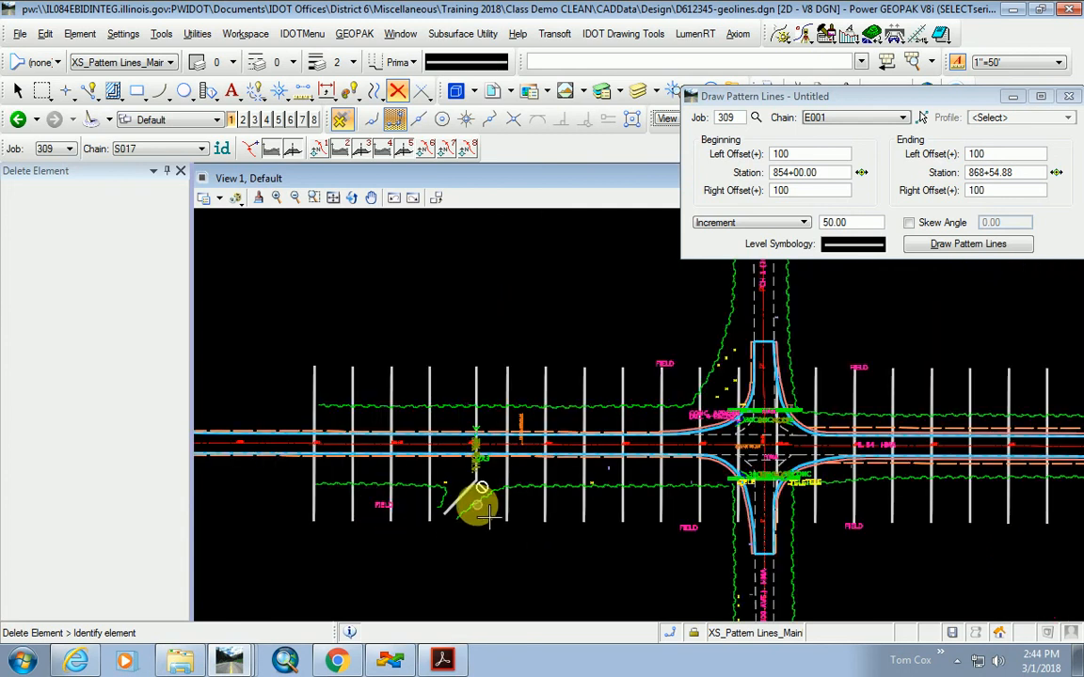
scroll(443, 428, "up", 3)
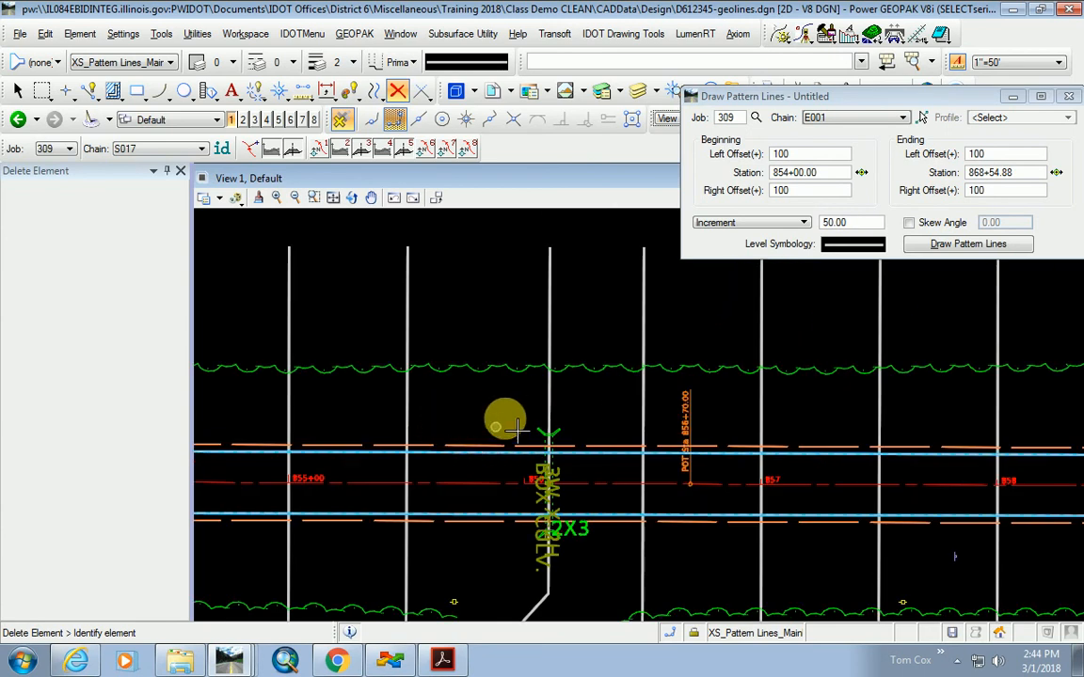
scroll(498, 425, "down", 2)
scroll(475, 404, "up", 3)
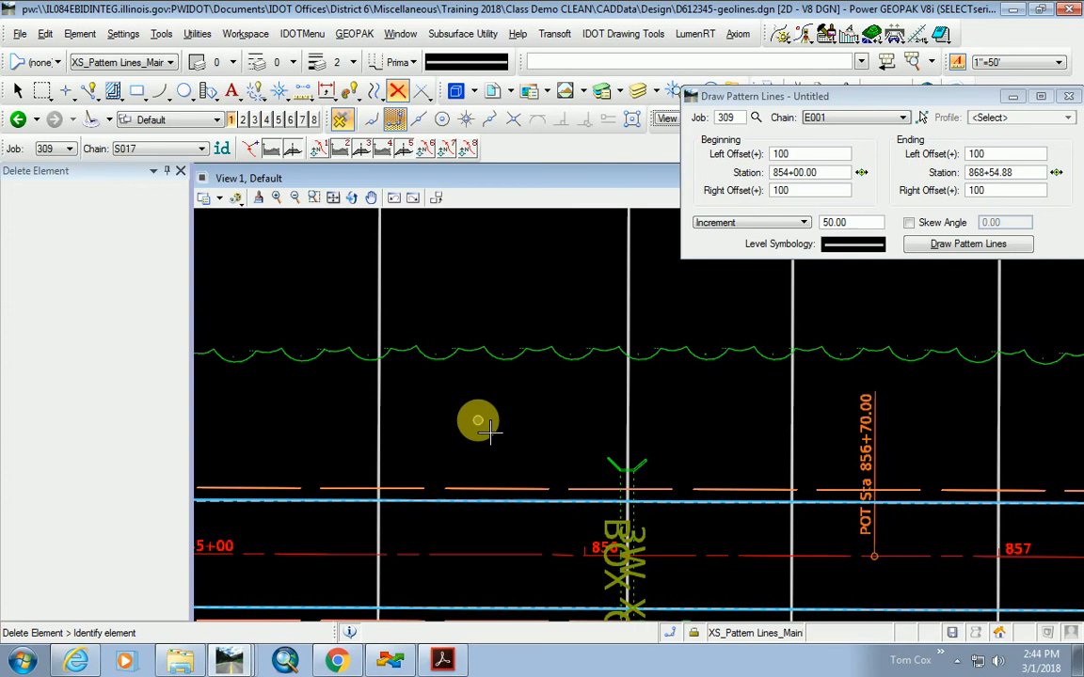
scroll(403, 428, "down", 3)
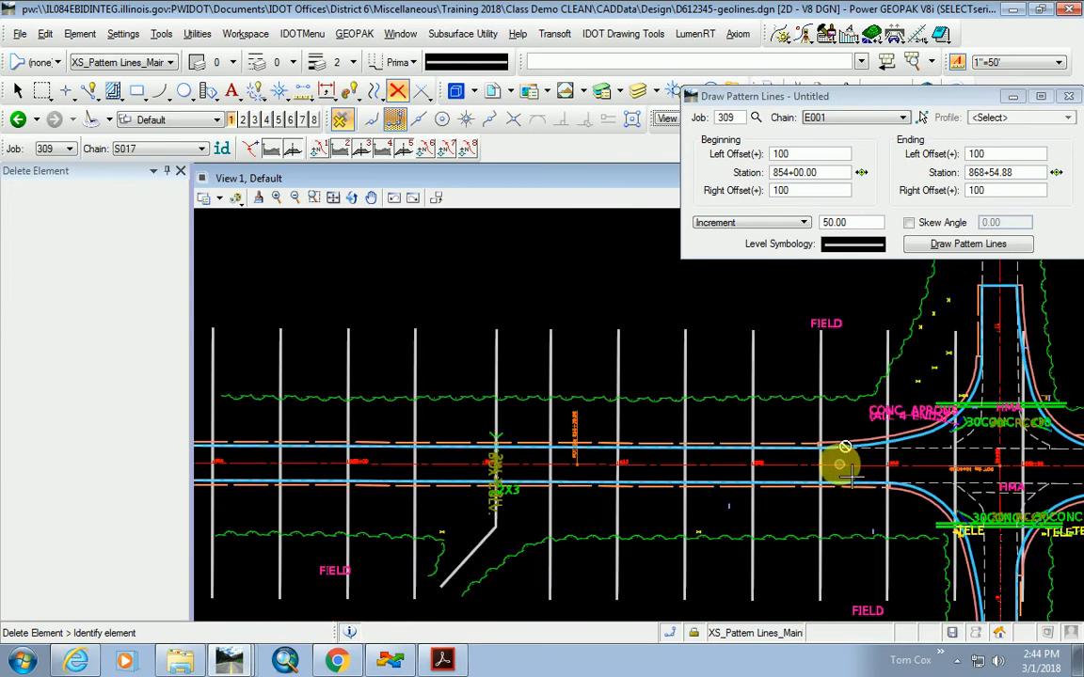
scroll(564, 459, "down", 3)
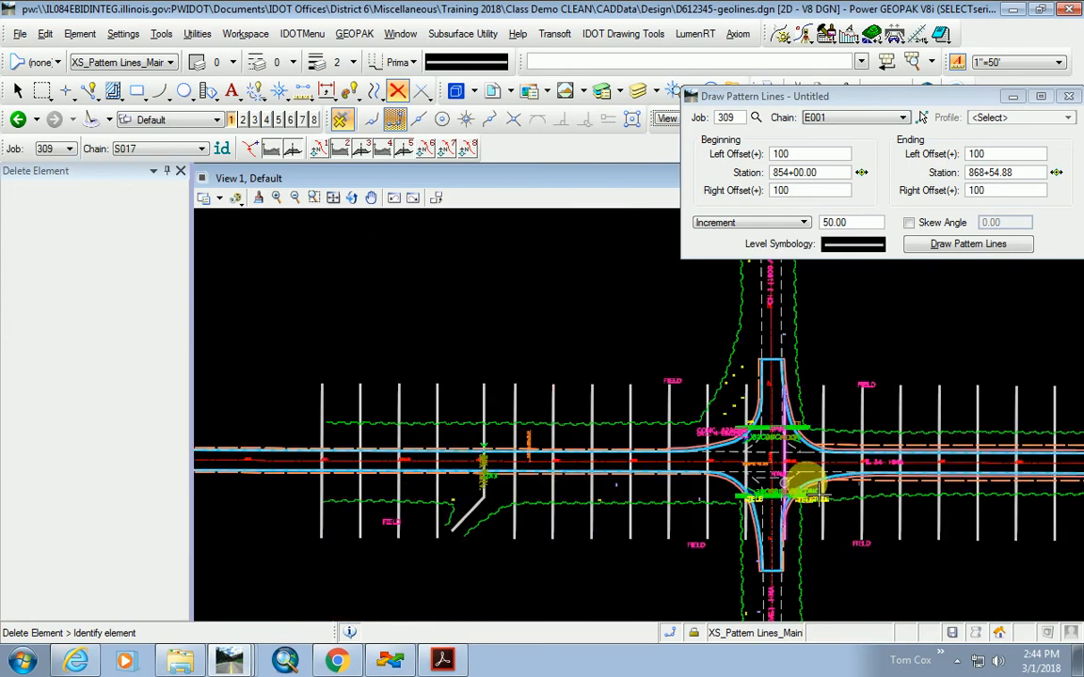
scroll(795, 479, "up", 3)
scroll(424, 422, "down", 2)
scroll(350, 419, "up", 3)
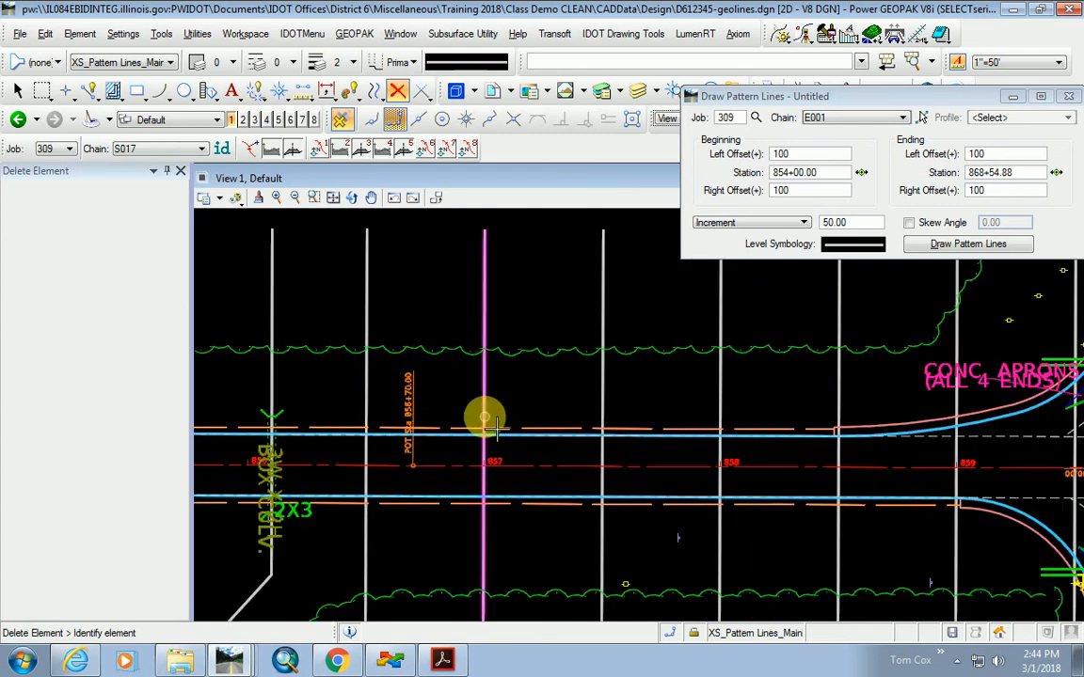
scroll(521, 405, "up", 3)
scroll(518, 404, "down", 5)
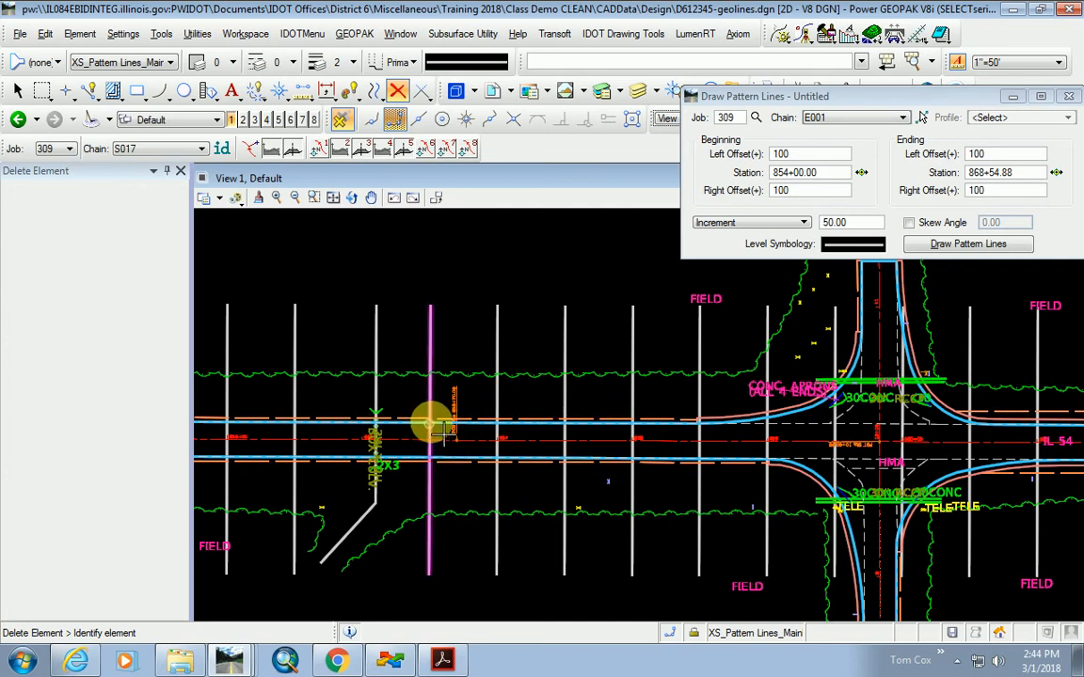
scroll(472, 406, "up", 5)
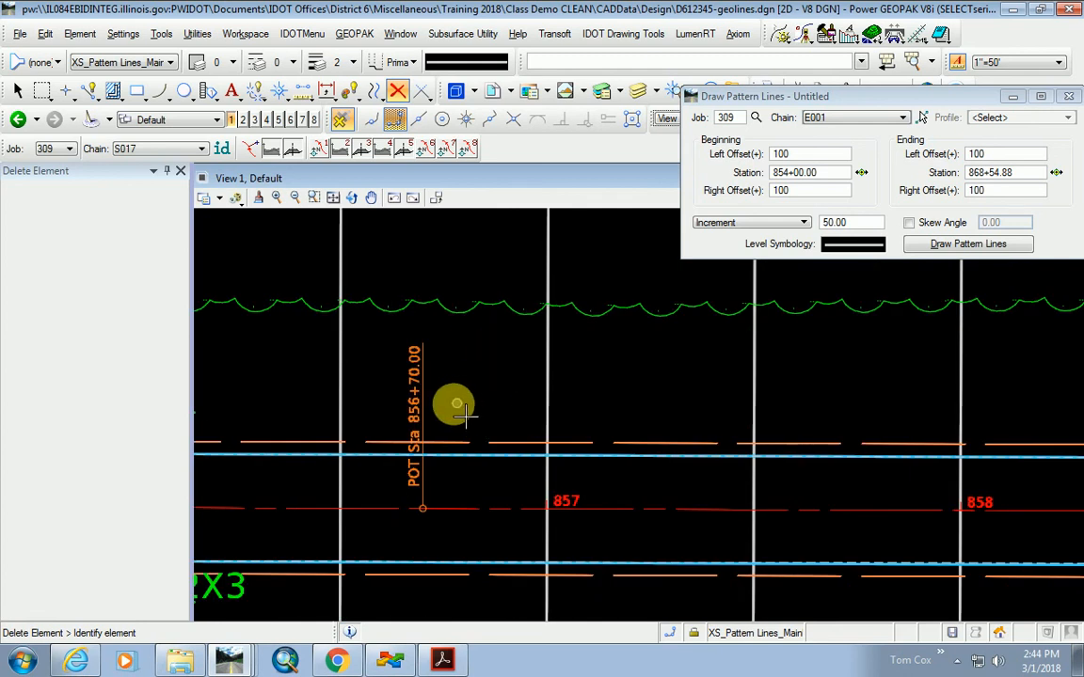
scroll(454, 411, "down", 5)
scroll(376, 481, "down", 2)
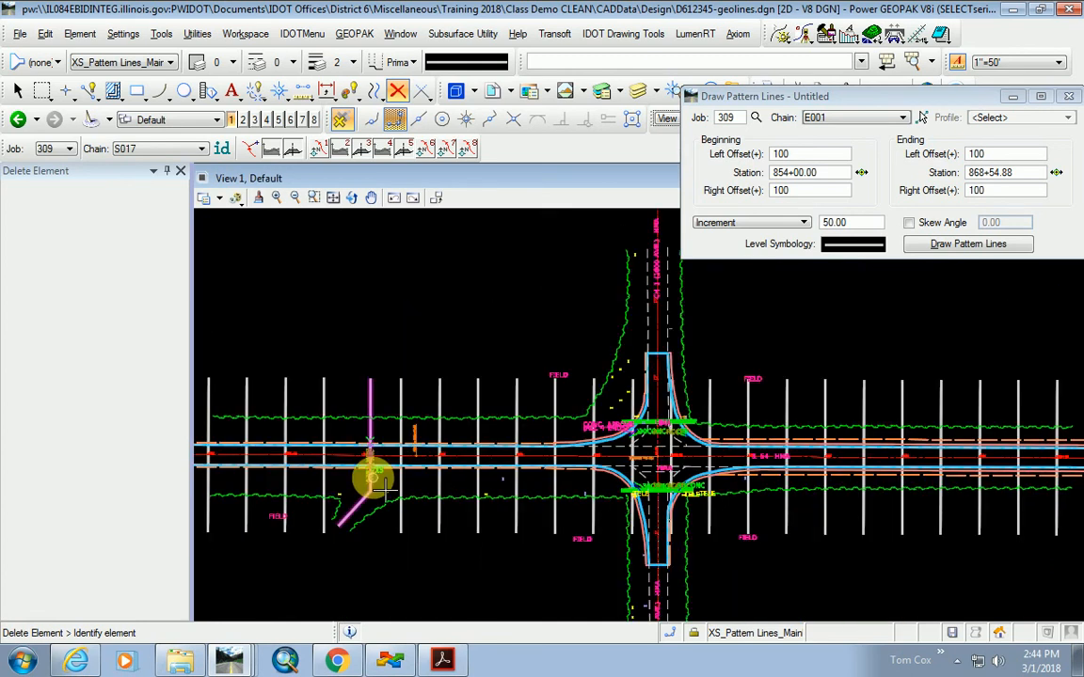
scroll(707, 516, "up", 2)
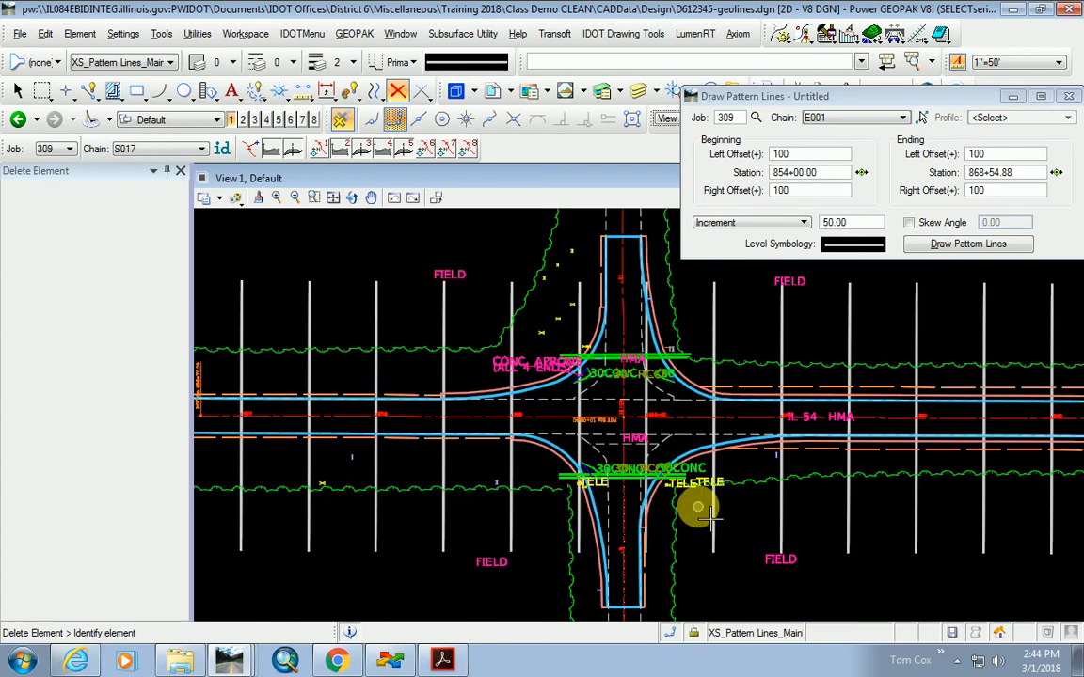
scroll(698, 509, "up", 1)
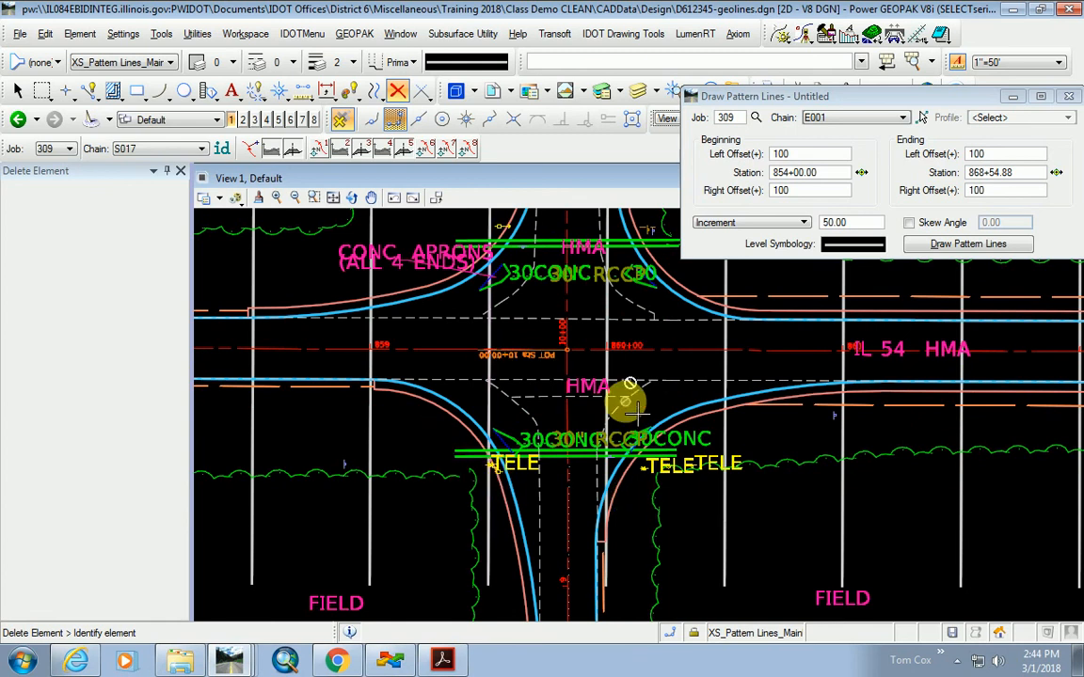
scroll(629, 386, "down", 1)
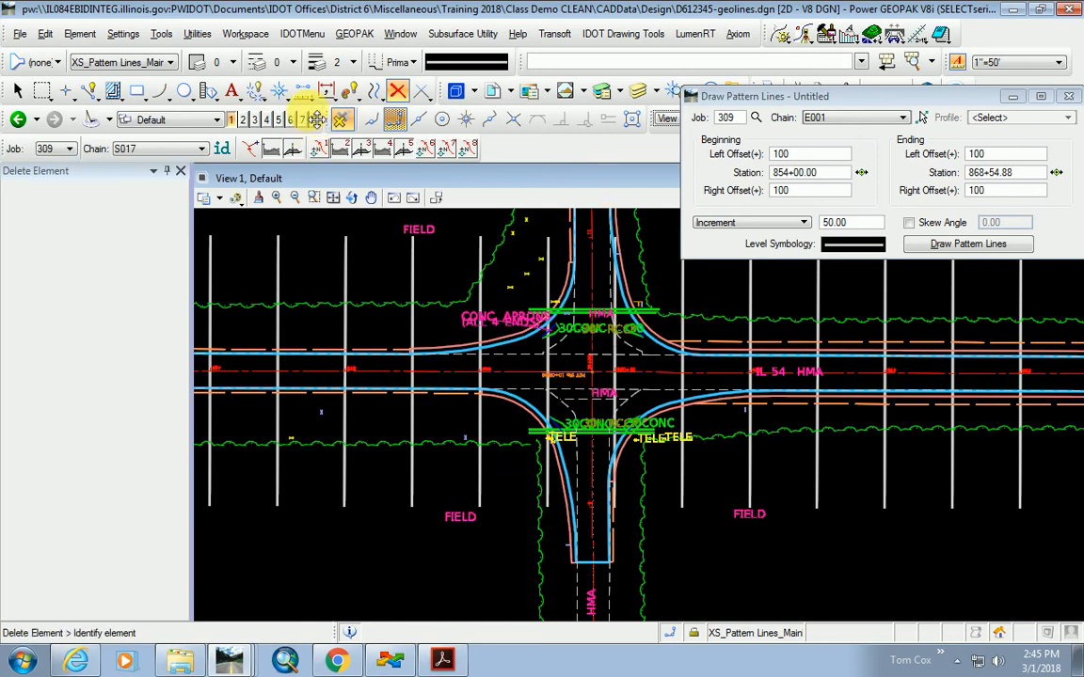
left_click(89, 91)
left_click(141, 130)
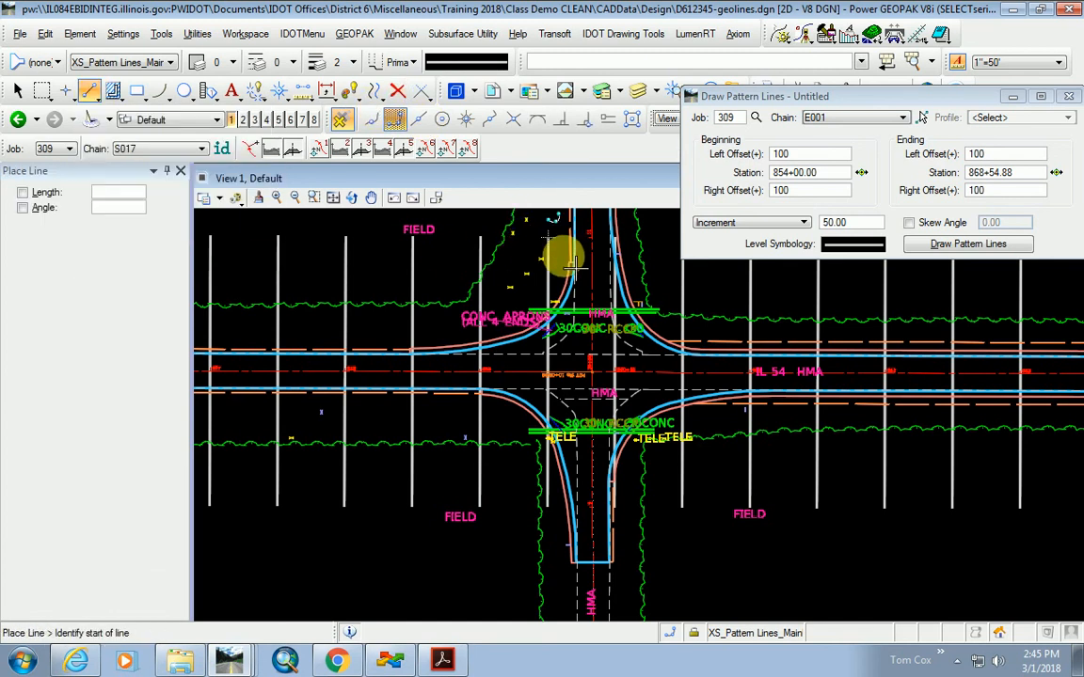
left_click(593, 266)
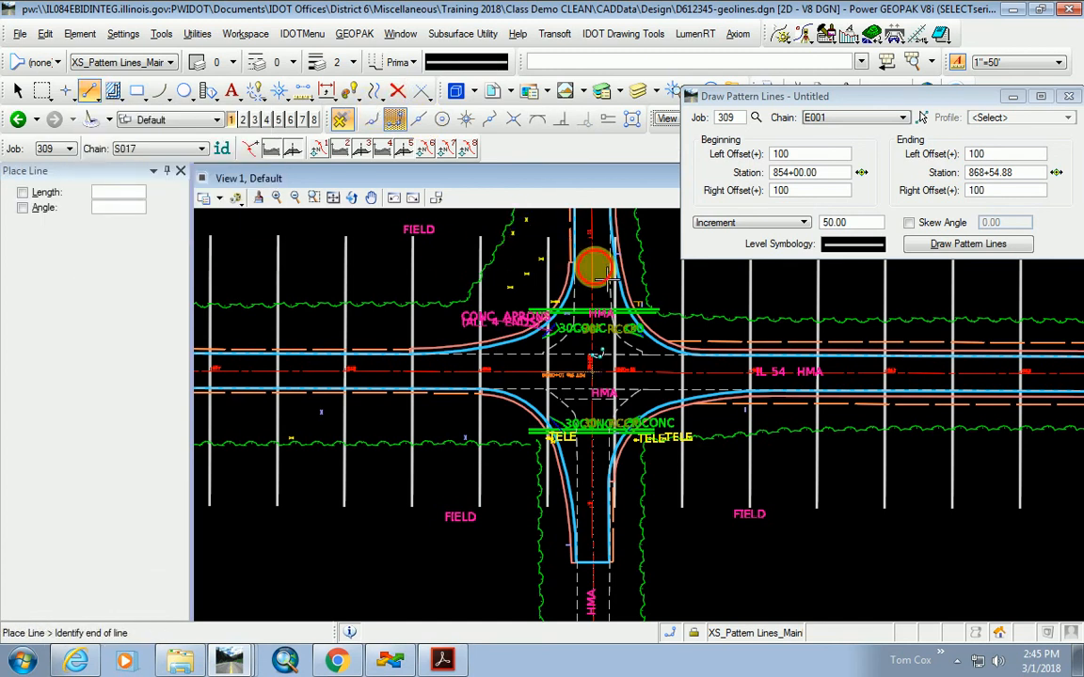
left_click(590, 589)
right_click(513, 557)
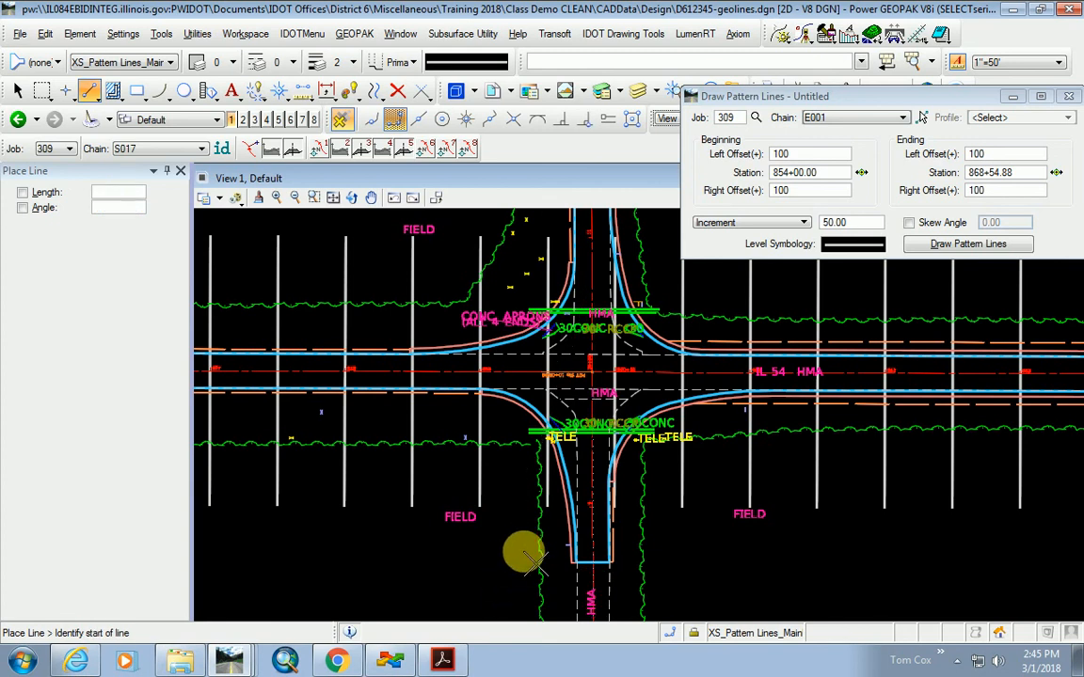
Move the mainline pattern line at station 860+00 parallel by about 30.7 up-station, away from the side road centerline.
scroll(585, 374, "up", 2)
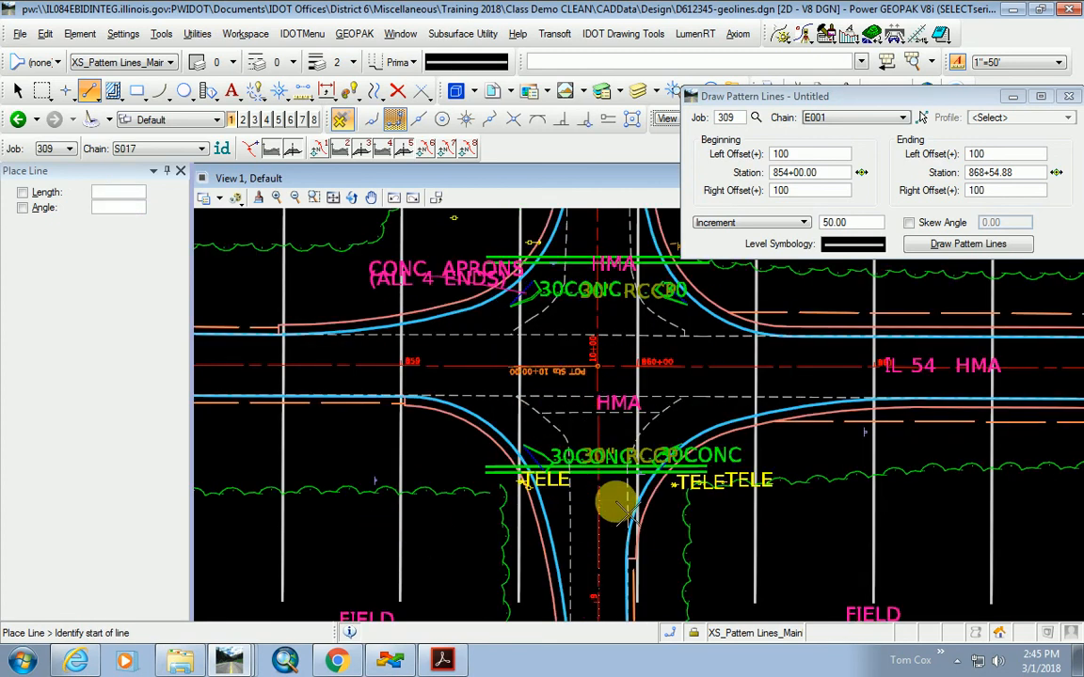
scroll(636, 522, "up", 2)
scroll(634, 512, "down", 2)
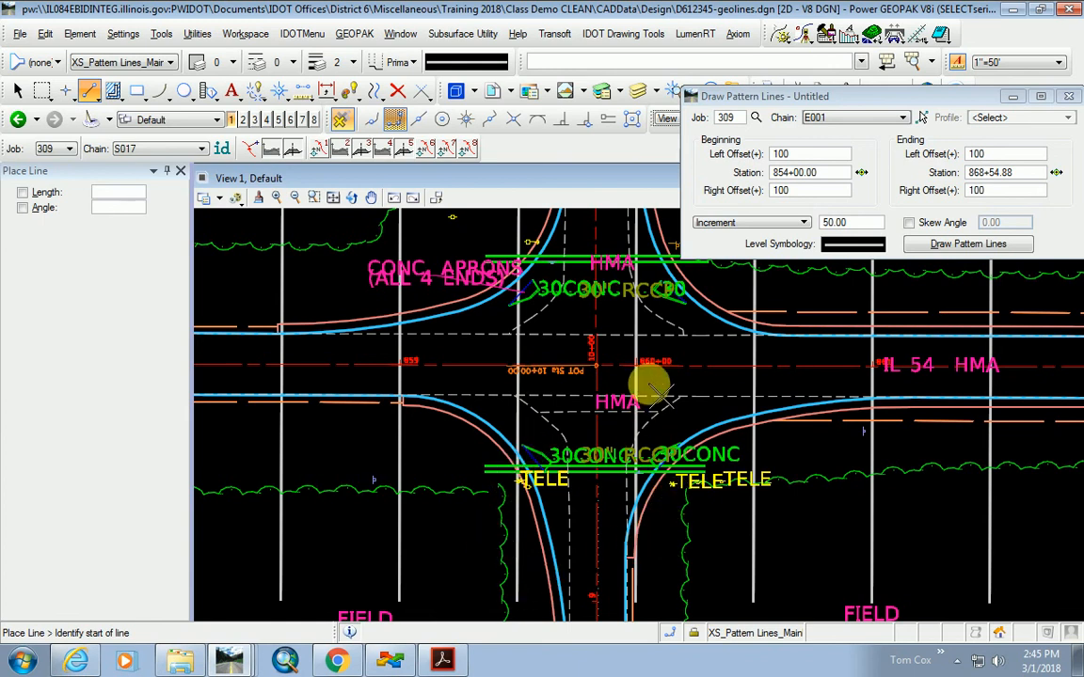
scroll(540, 475, "down", 2)
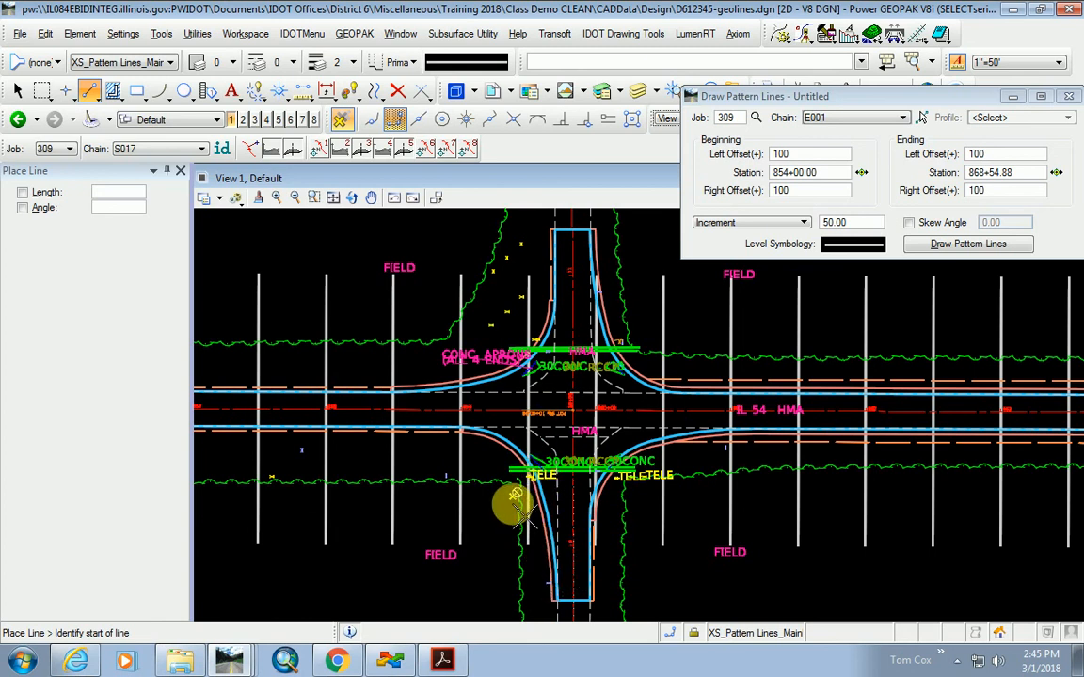
scroll(598, 452, "up", 2)
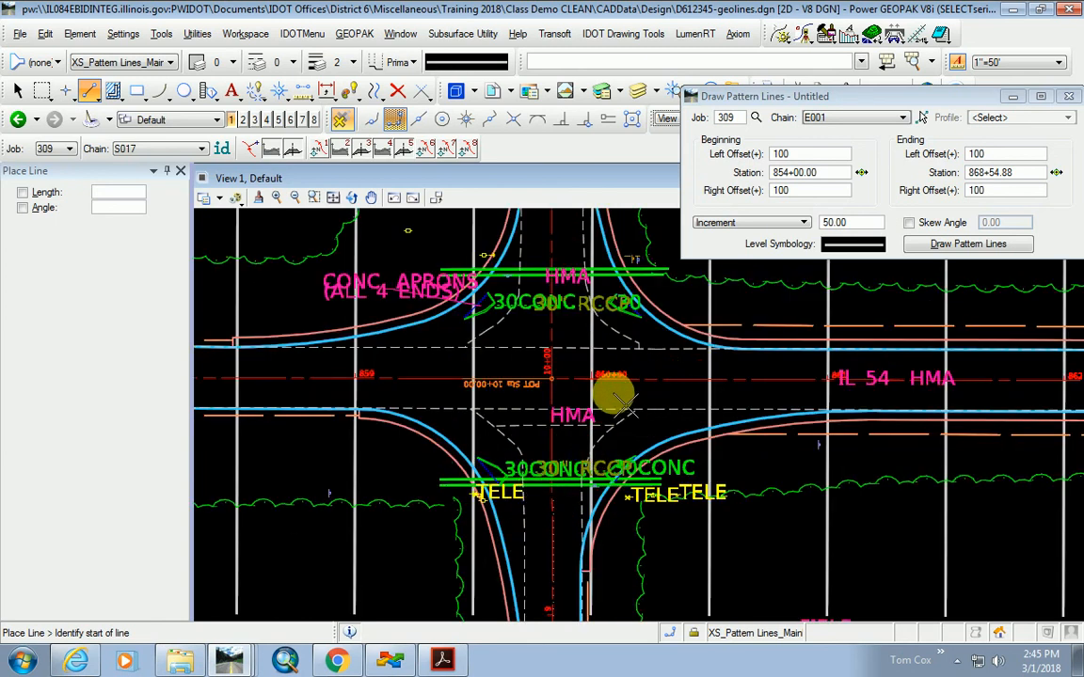
scroll(567, 386, "down", 2)
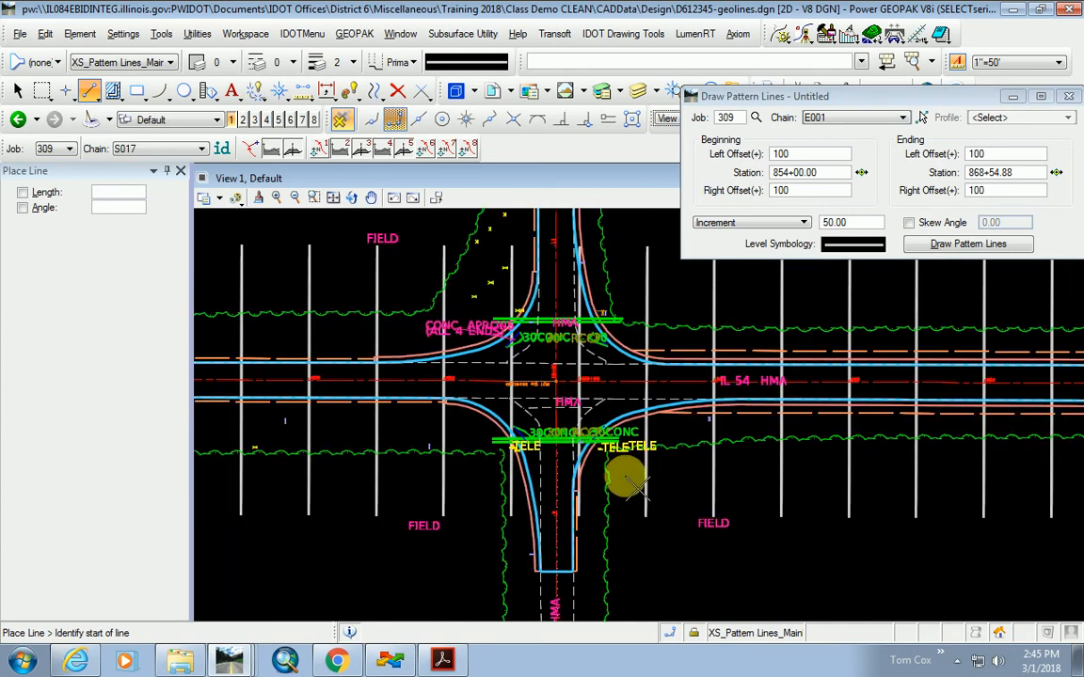
scroll(624, 474, "up", 2)
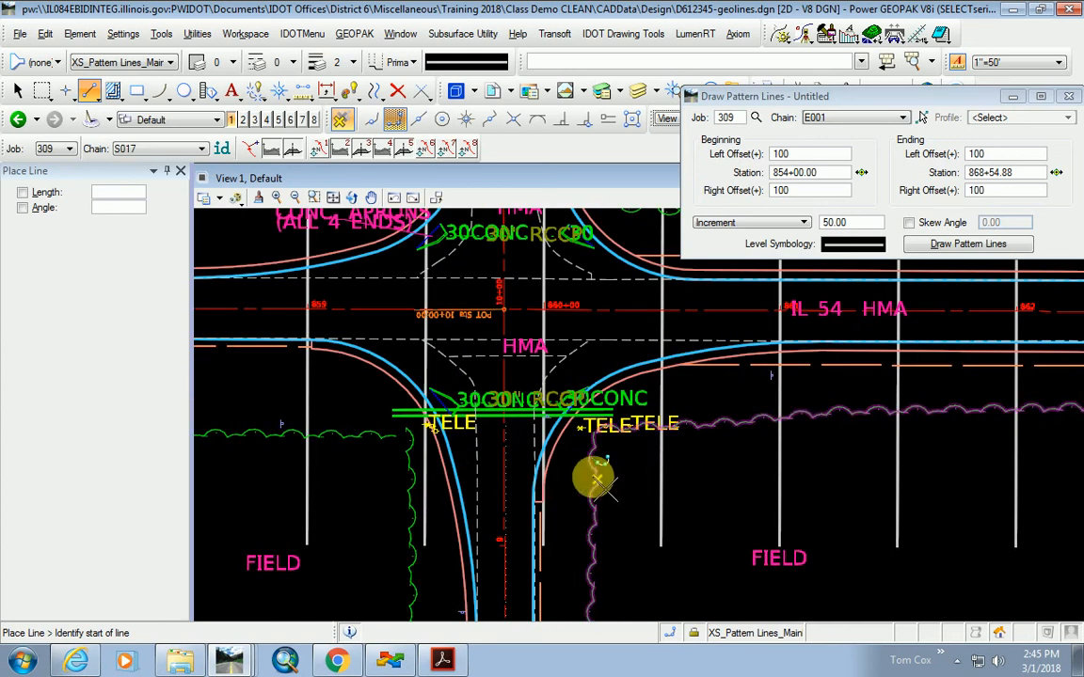
left_click(374, 90)
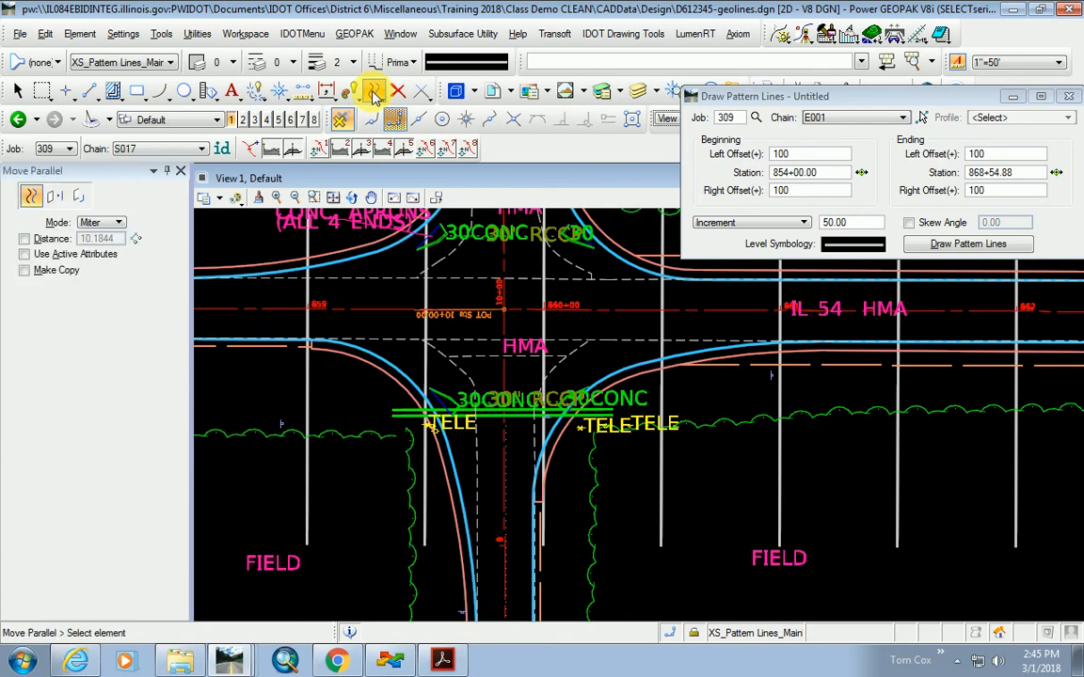
left_click(541, 314)
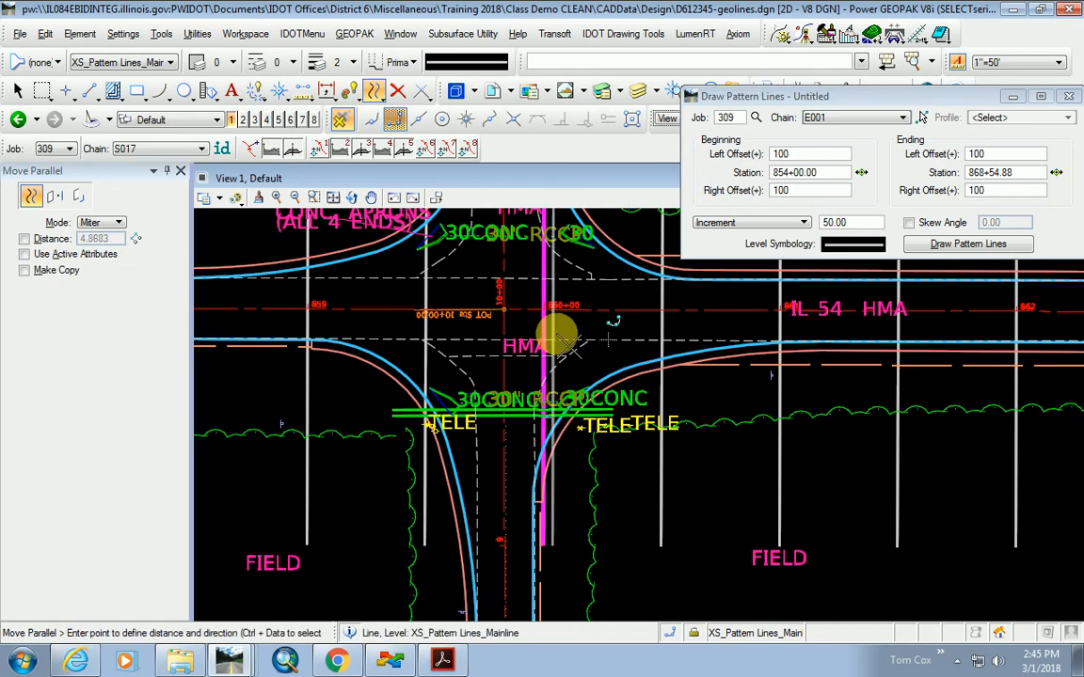
left_click(616, 364)
scroll(559, 387, "down", 1)
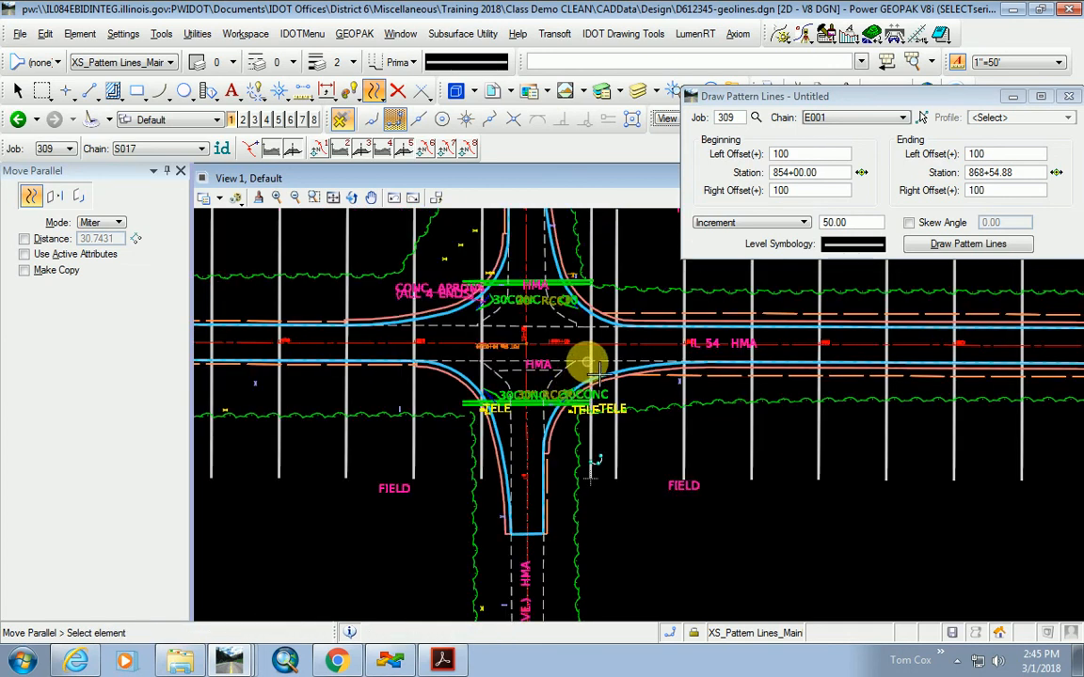
Move the pattern line just before the side road parallel by about 18.5 down-station, away from the intersection.
scroll(585, 362, "up", 1)
scroll(565, 339, "down", 1)
scroll(346, 329, "up", 1)
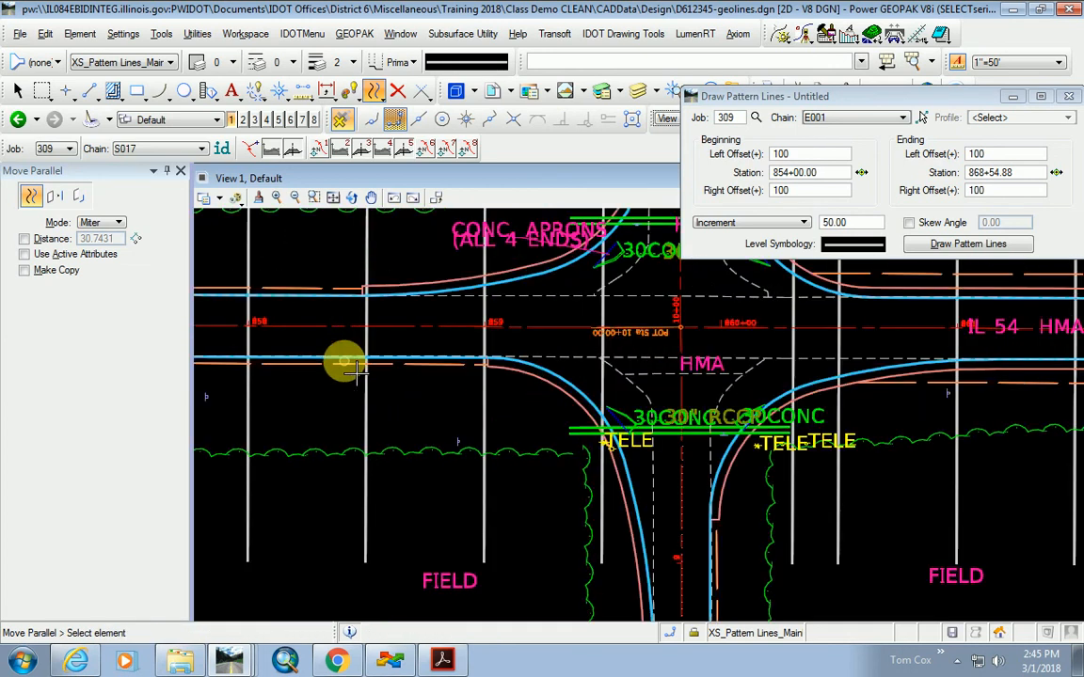
left_click(602, 311)
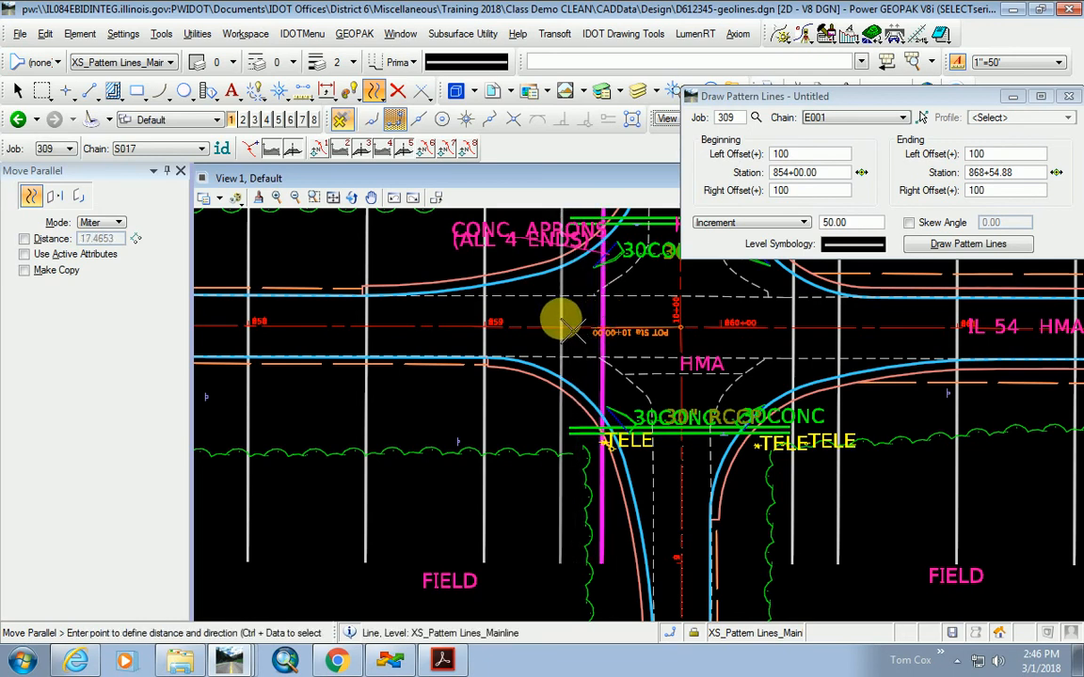
left_click(556, 317)
scroll(440, 428, "down", 1)
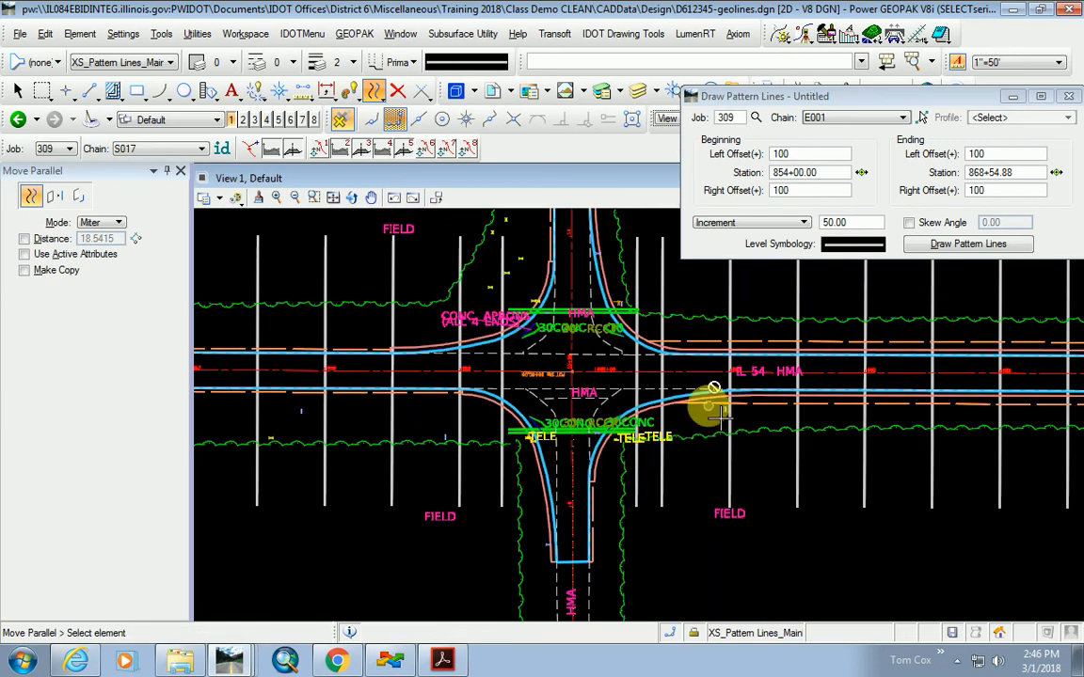
Examine the pattern line layout around the side road intersection and along the whole mainline.
scroll(411, 498, "down", 1)
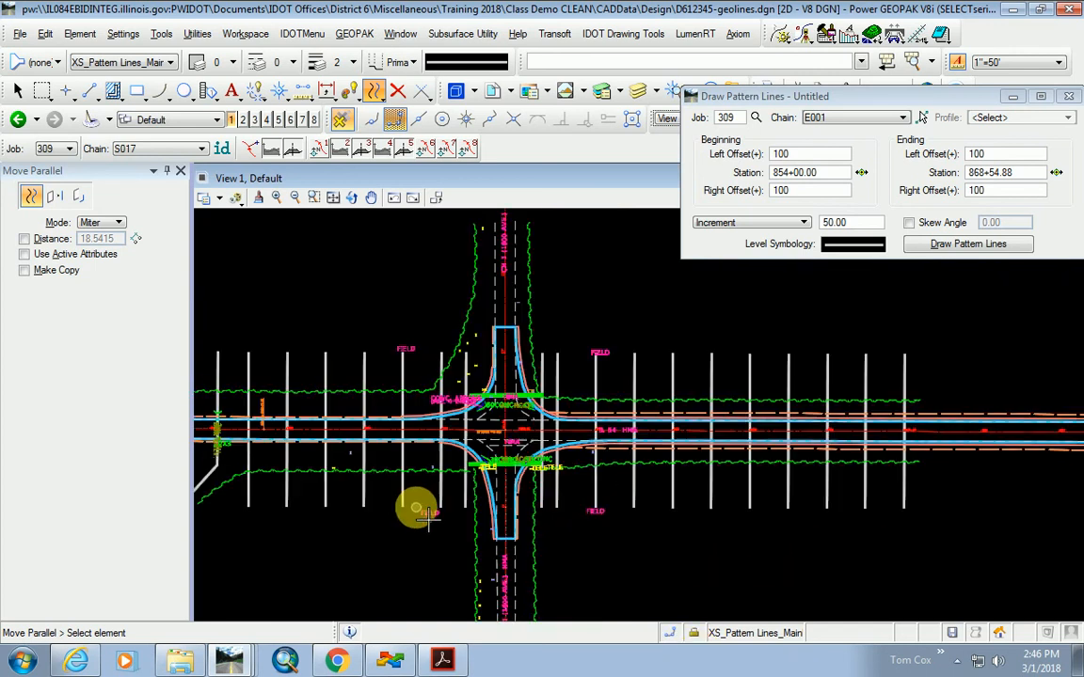
scroll(515, 480, "up", 2)
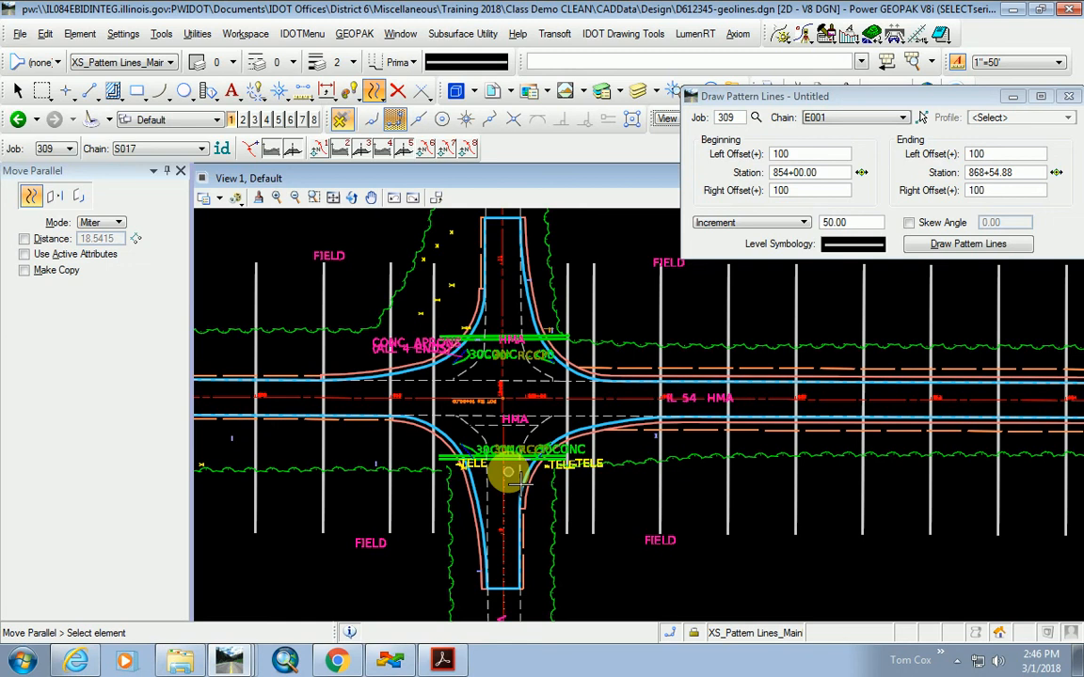
scroll(516, 440, "down", 1)
scroll(515, 440, "up", 1)
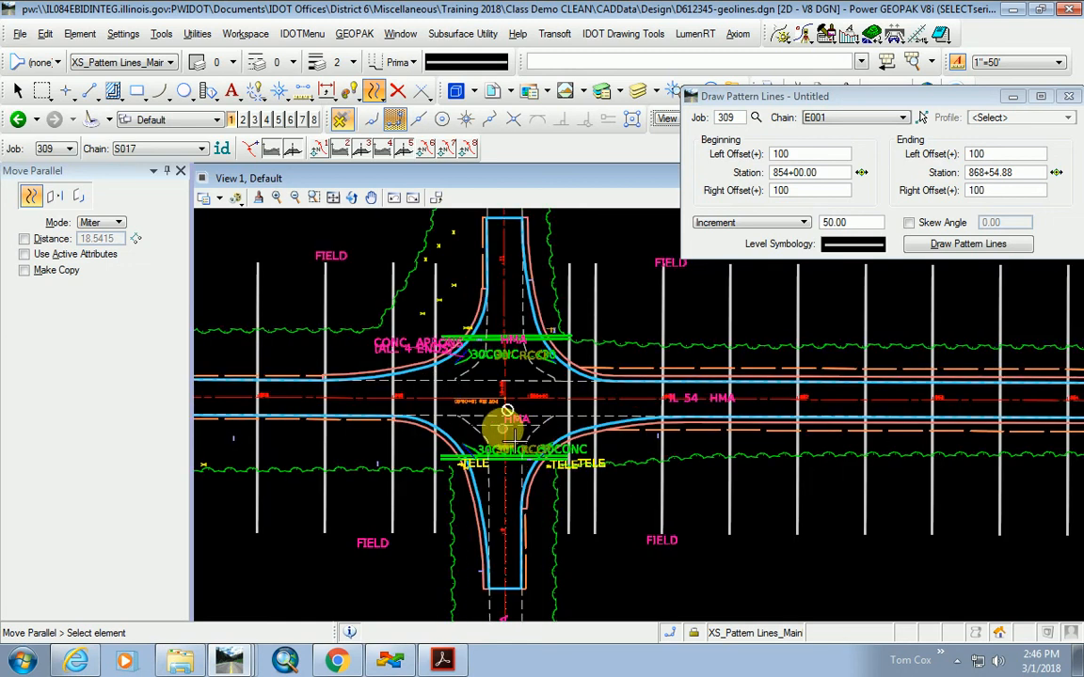
scroll(505, 416, "down", 1)
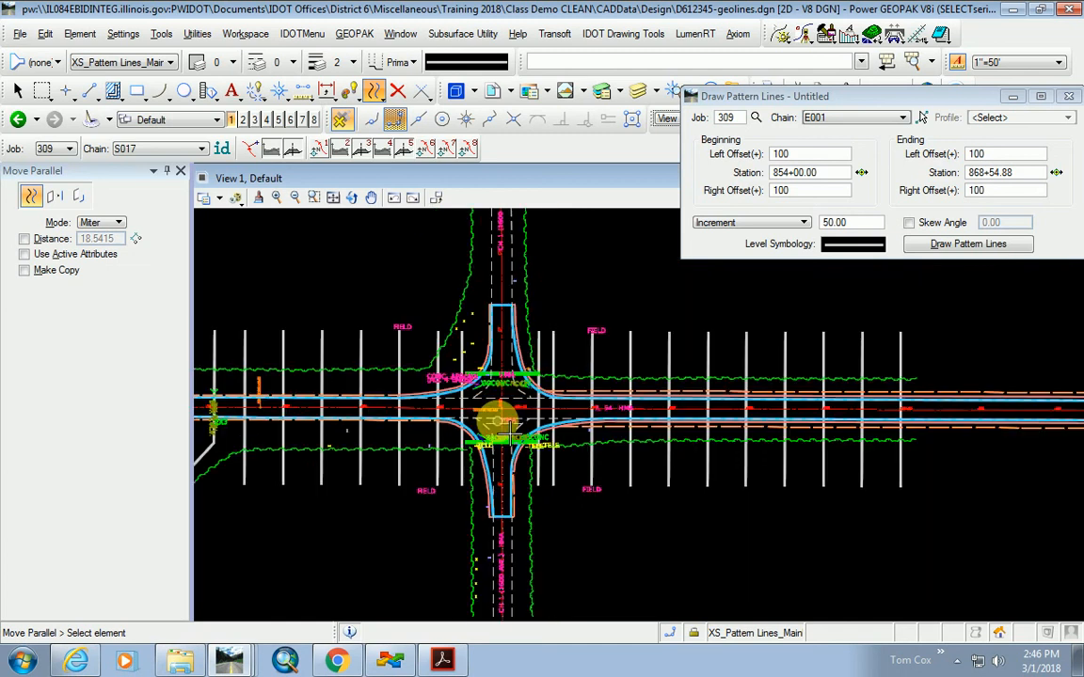
scroll(538, 407, "up", 1)
scroll(444, 423, "down", 2)
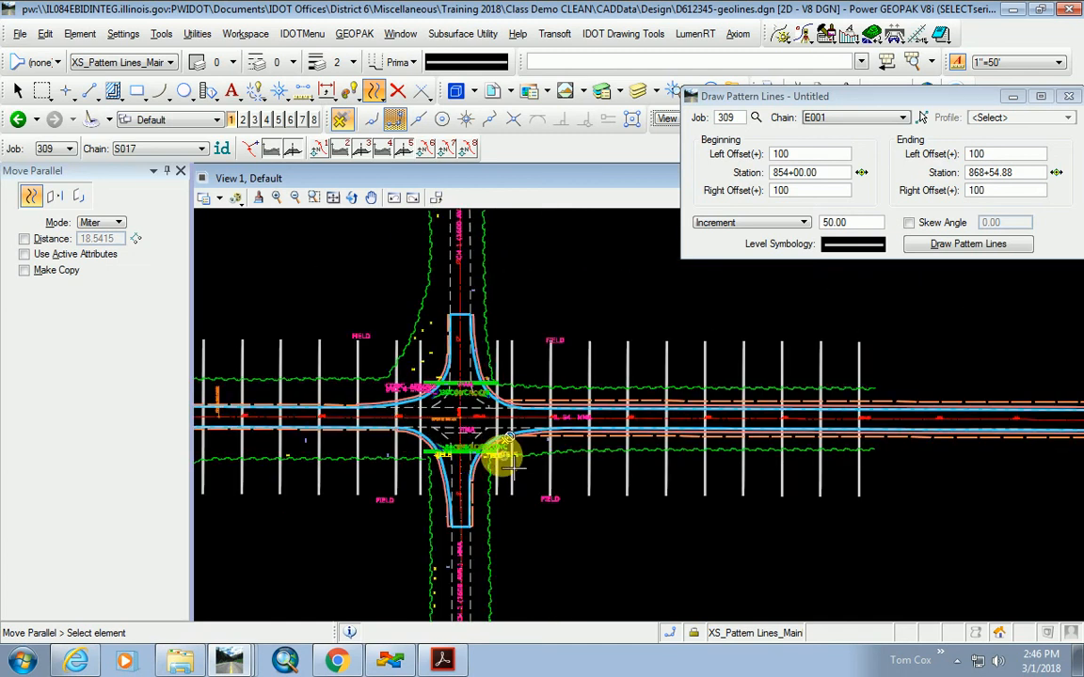
scroll(701, 451, "up", 2)
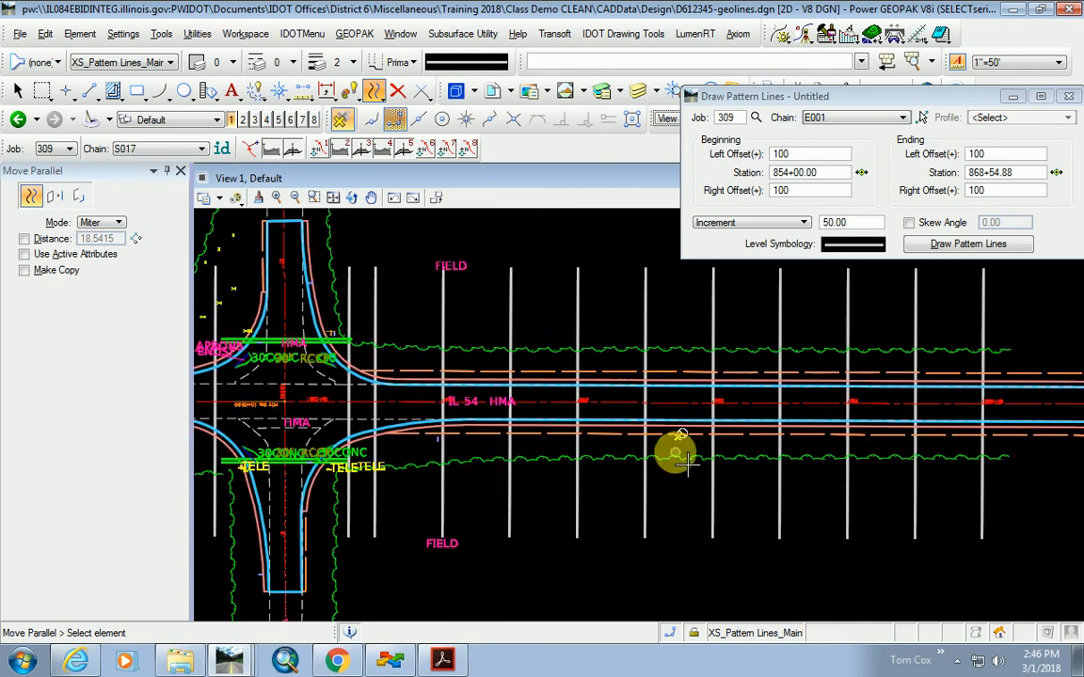
scroll(682, 457, "down", 2)
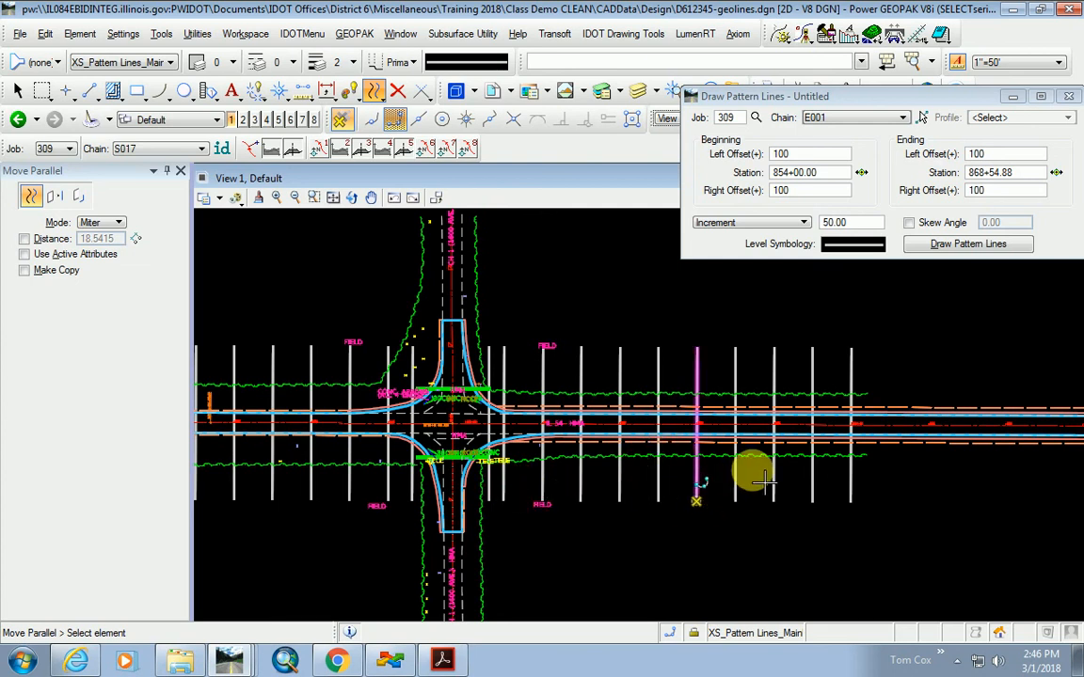
scroll(737, 474, "down", 2)
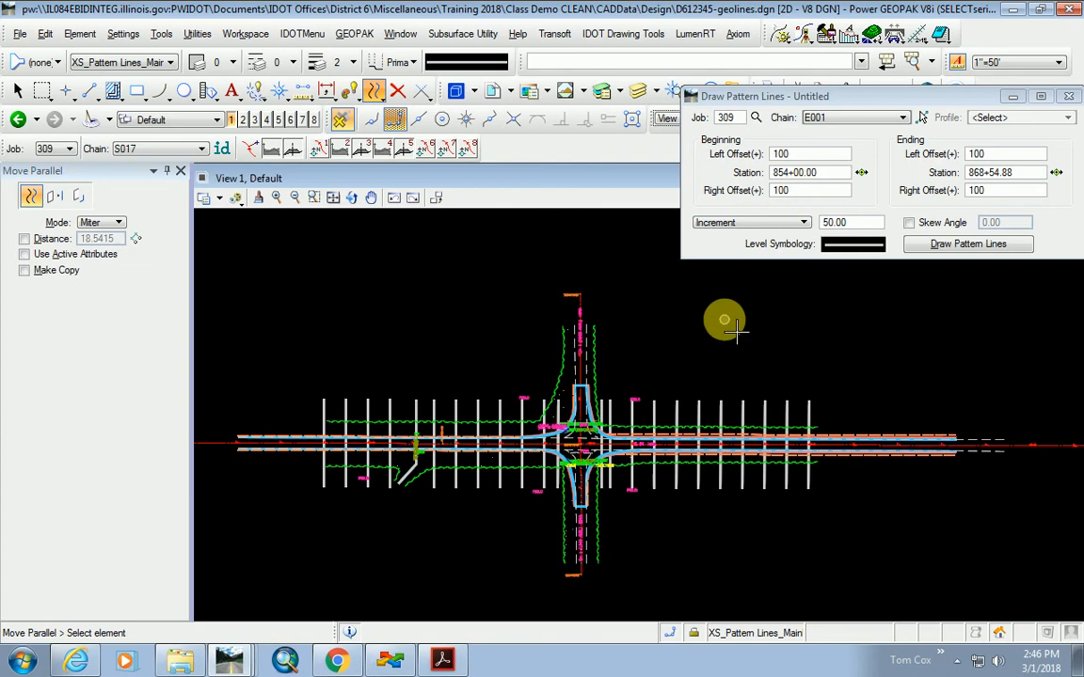
left_click(678, 402)
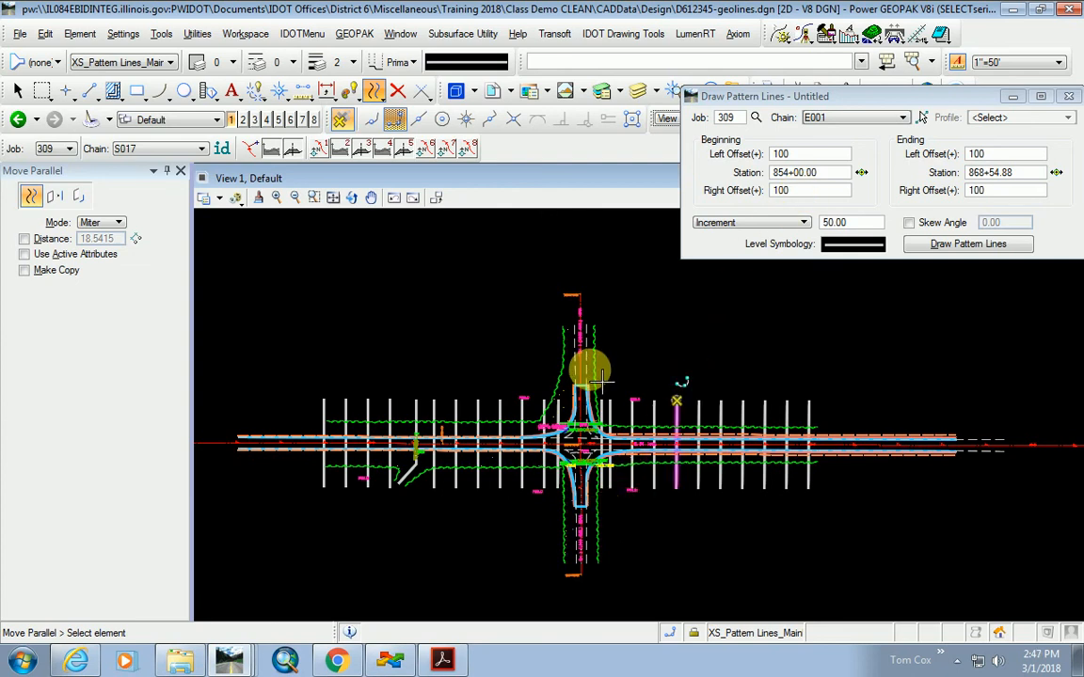
left_click(637, 546)
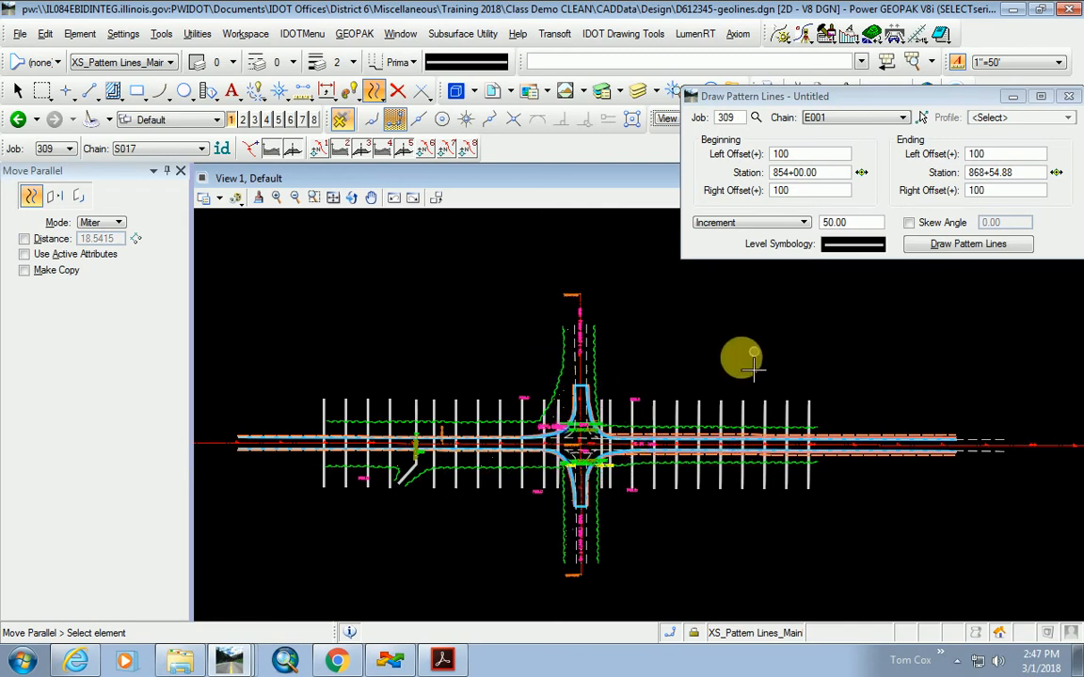
Select side road chain S017 as the chain for drawing pattern lines.
scroll(600, 456, "up", 2)
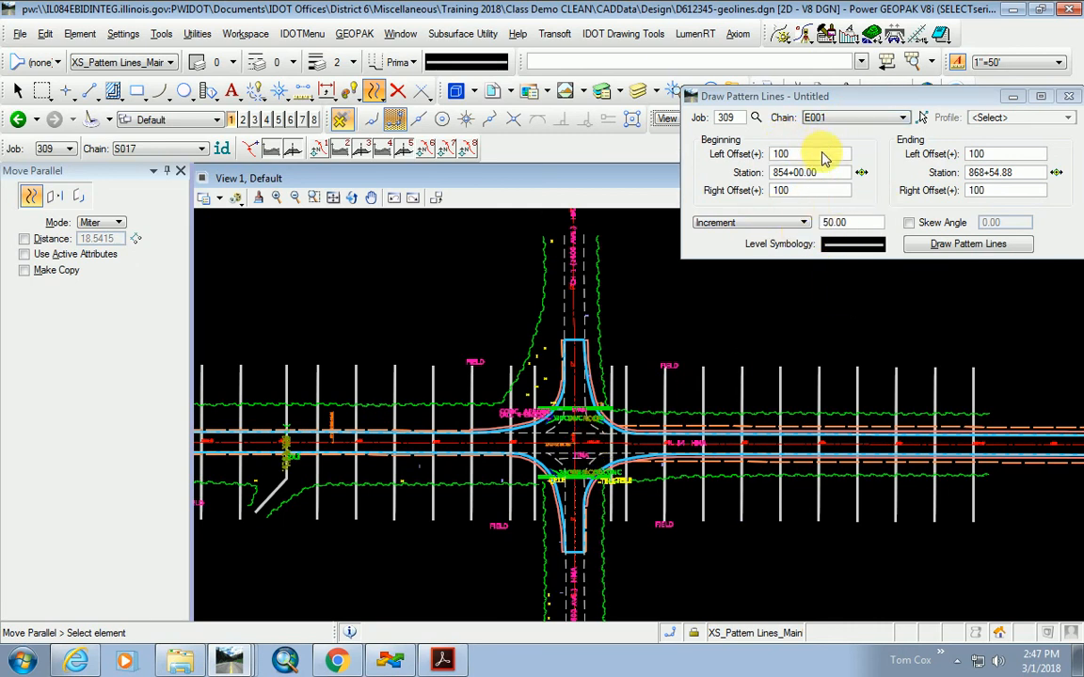
left_click(848, 121)
scroll(835, 188, "down", 5)
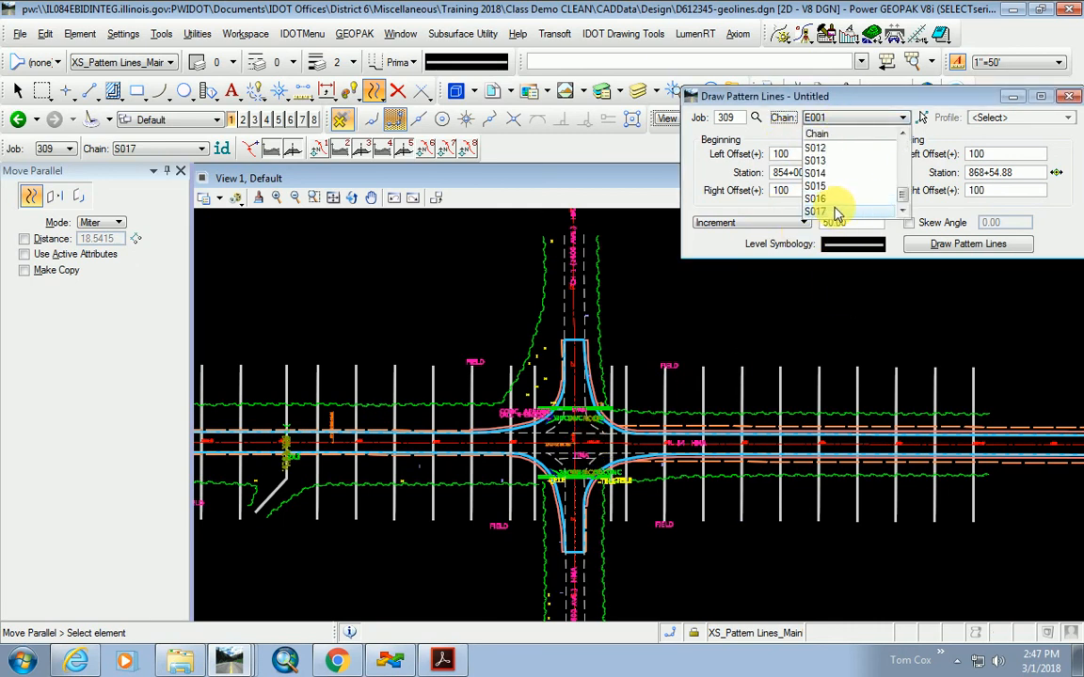
left_click(830, 209)
Set the pattern line symbology to level XS_Pattern Lines_Sideroads with red color 2.
left_click(851, 245)
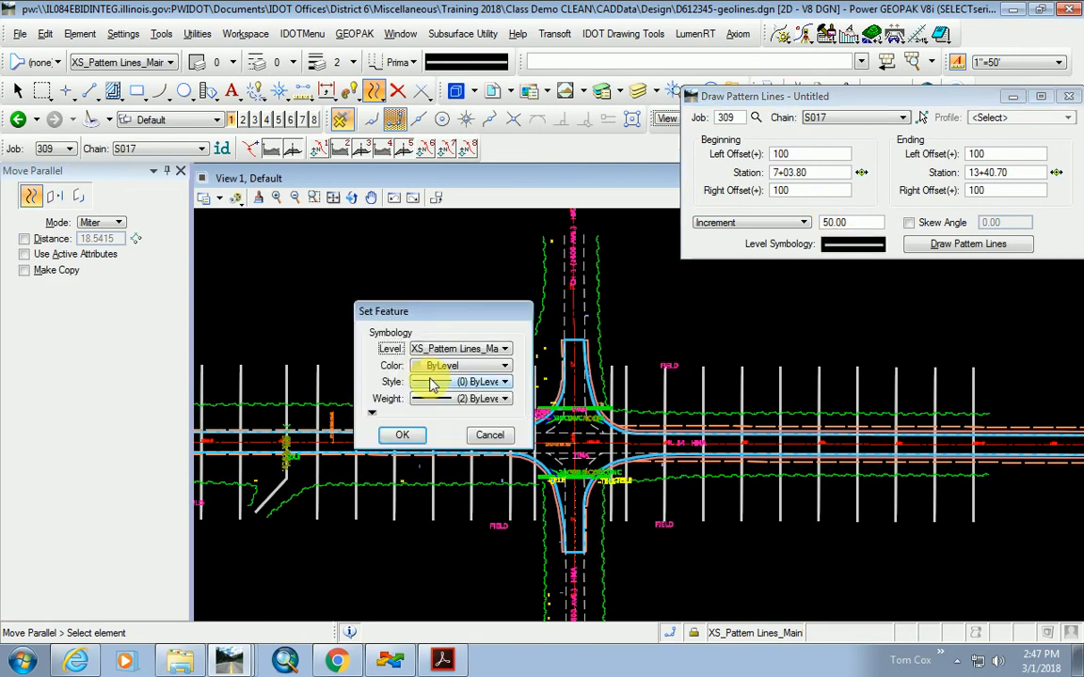
left_click(444, 349)
scroll(532, 452, "down", 3)
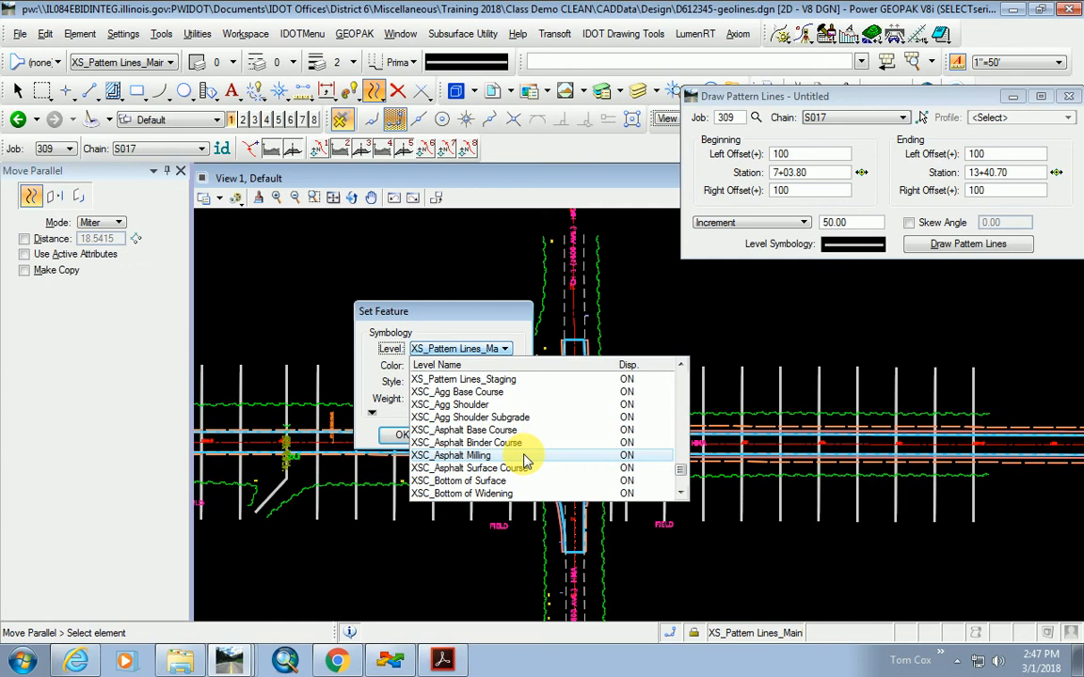
scroll(452, 440, "up", 3)
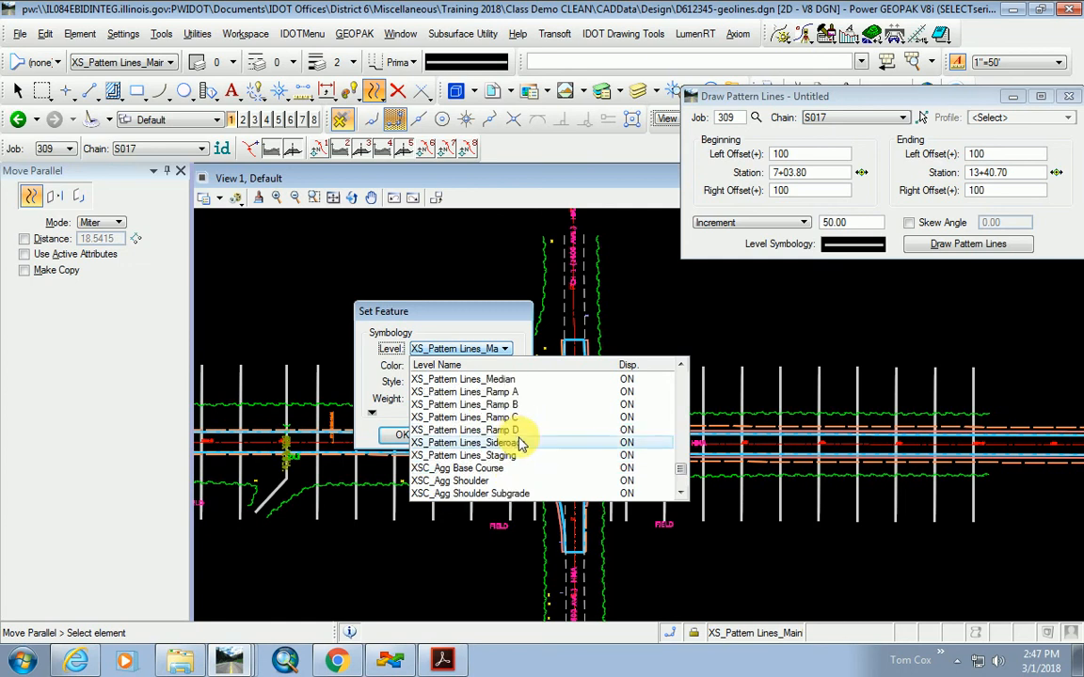
scroll(520, 445, "up", 2)
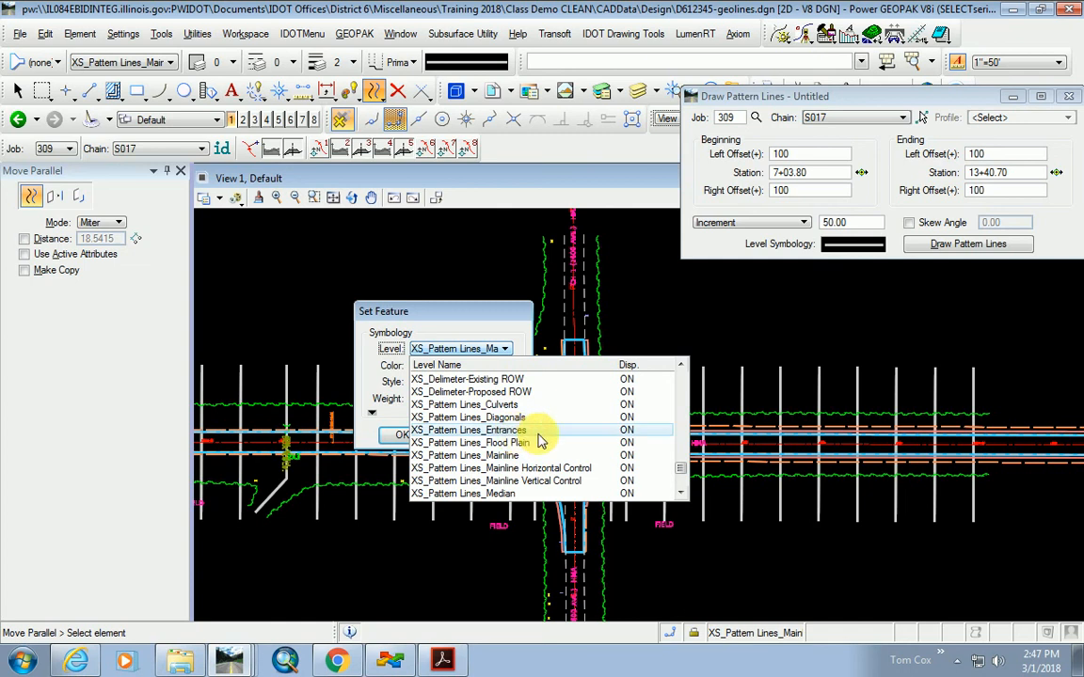
scroll(565, 478, "up", 1)
scroll(560, 466, "down", 2)
scroll(561, 474, "down", 2)
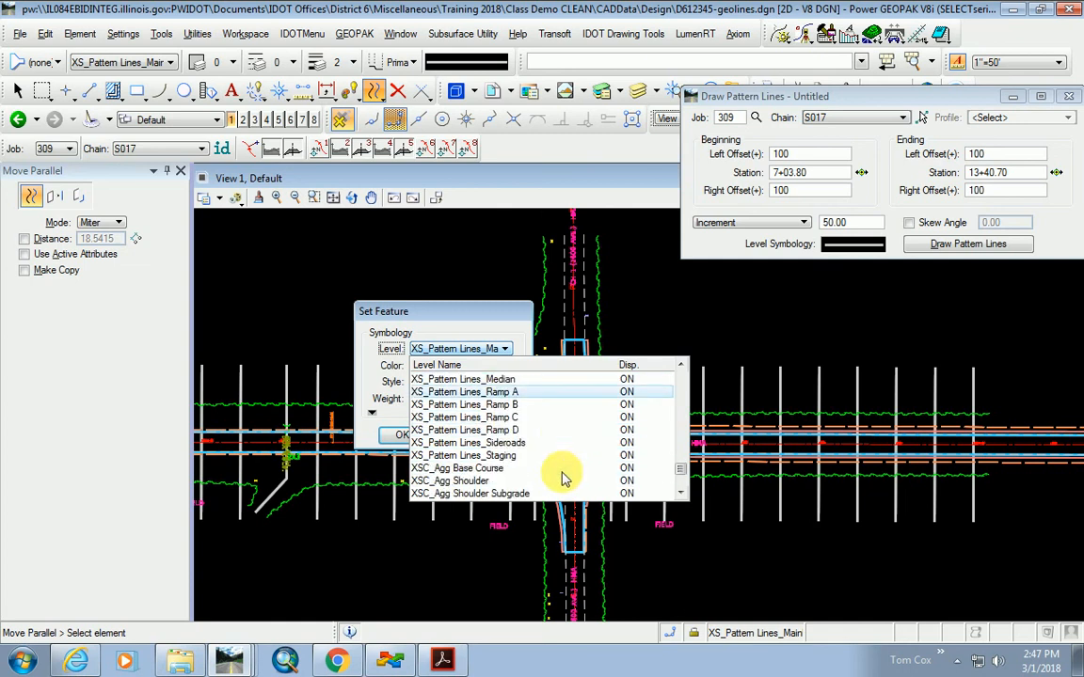
left_click(442, 433)
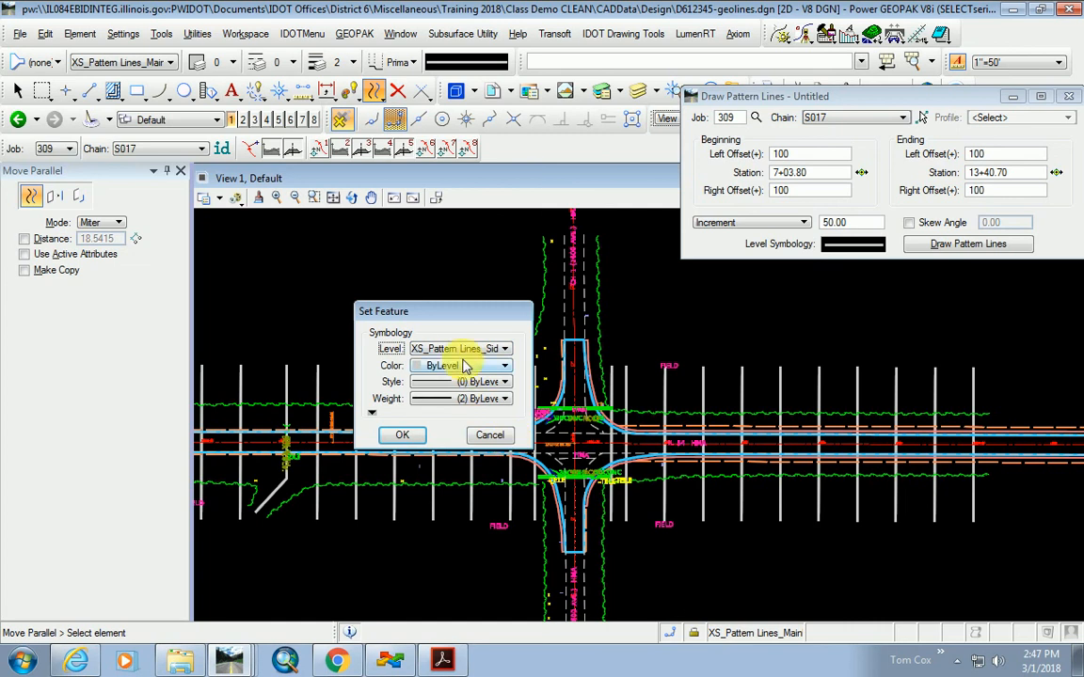
left_click(455, 366)
left_click(396, 424)
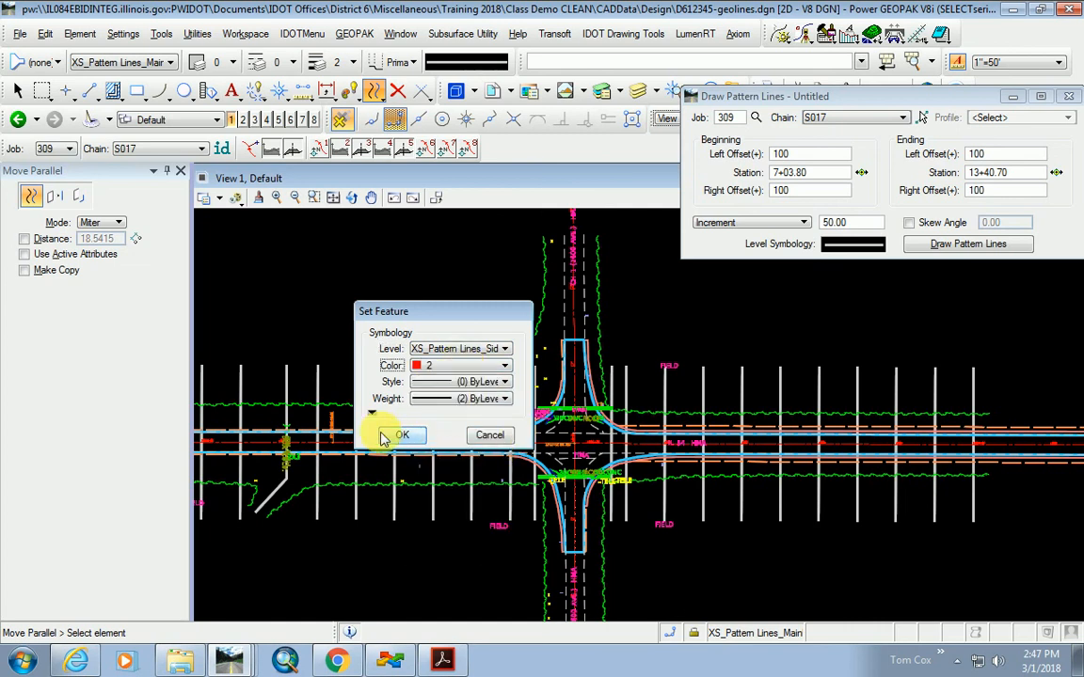
left_click(399, 435)
Set the beginning station for the S017 pattern lines to 8+00.00, below the side road's southern end of improvement.
mouse_move(832, 103)
left_mouse_down()
mouse_move(669, 109)
mouse_move(645, 123)
left_mouse_up()
scroll(564, 461, "up", 2)
left_click(674, 191)
left_click(549, 484)
scroll(602, 600, "down", 2)
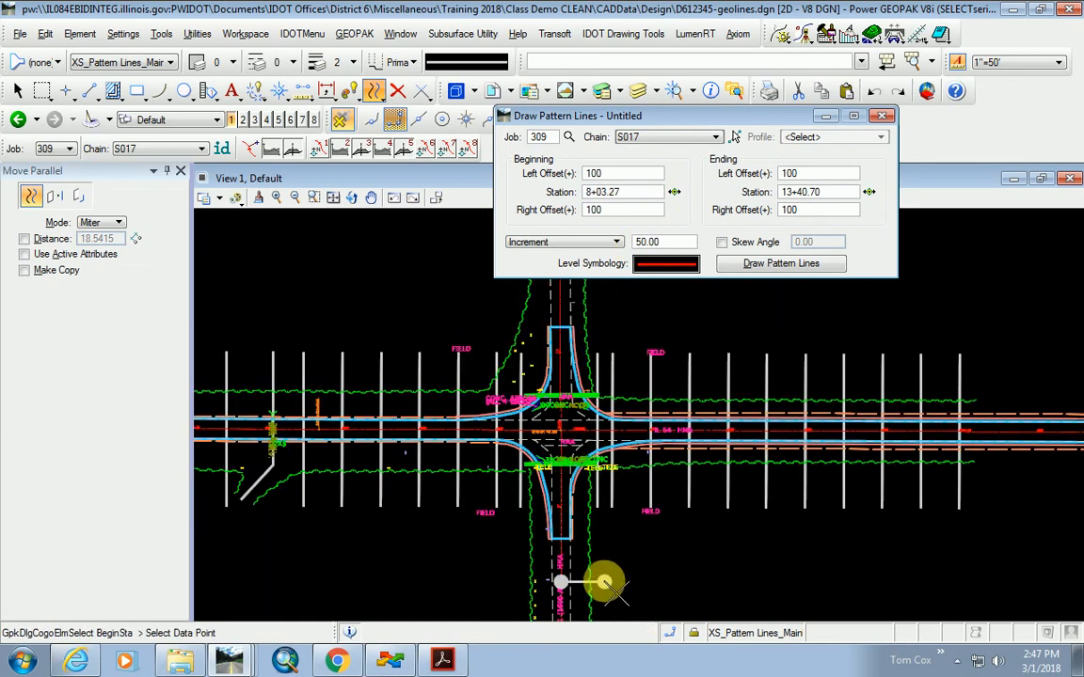
scroll(602, 578, "down", 1)
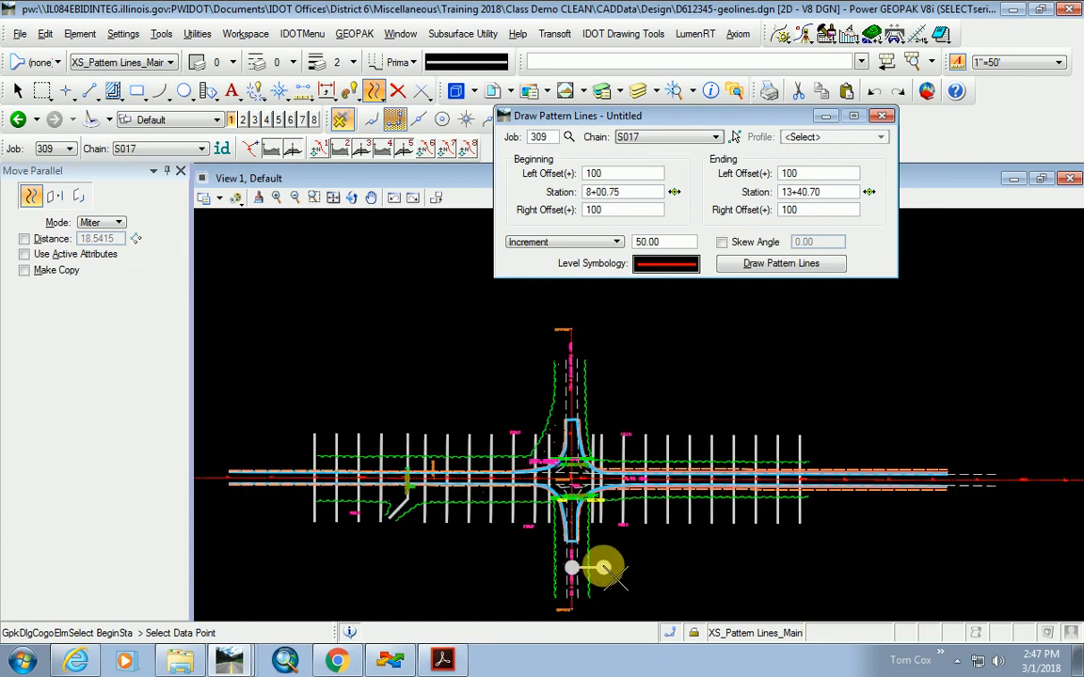
left_click_drag(642, 195, 558, 190)
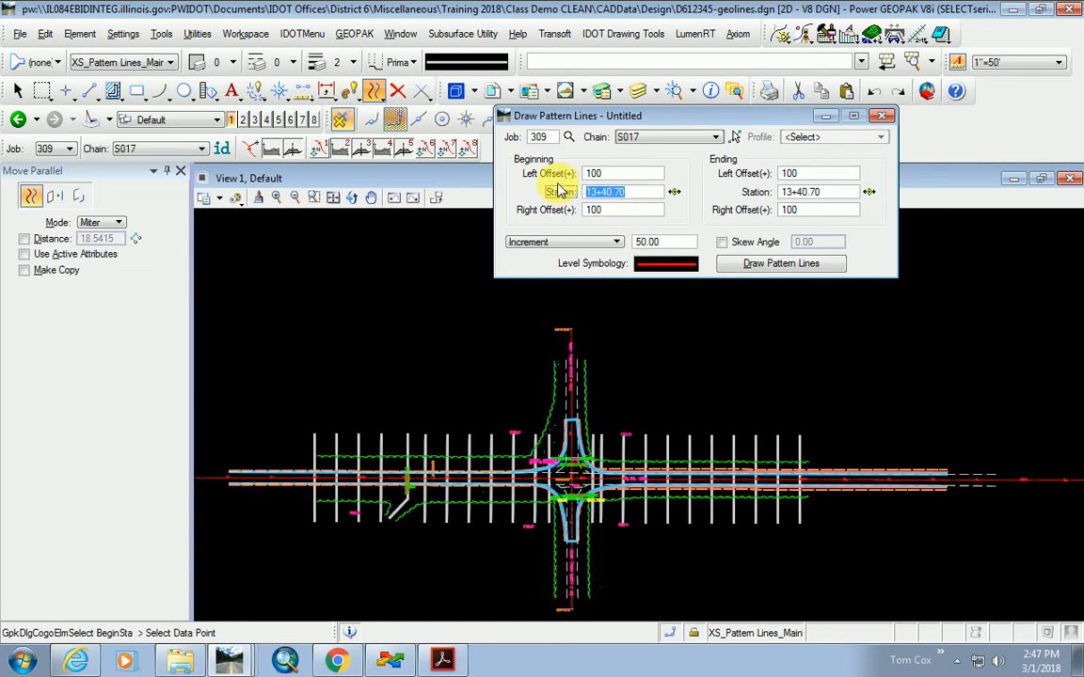
key("Tab")
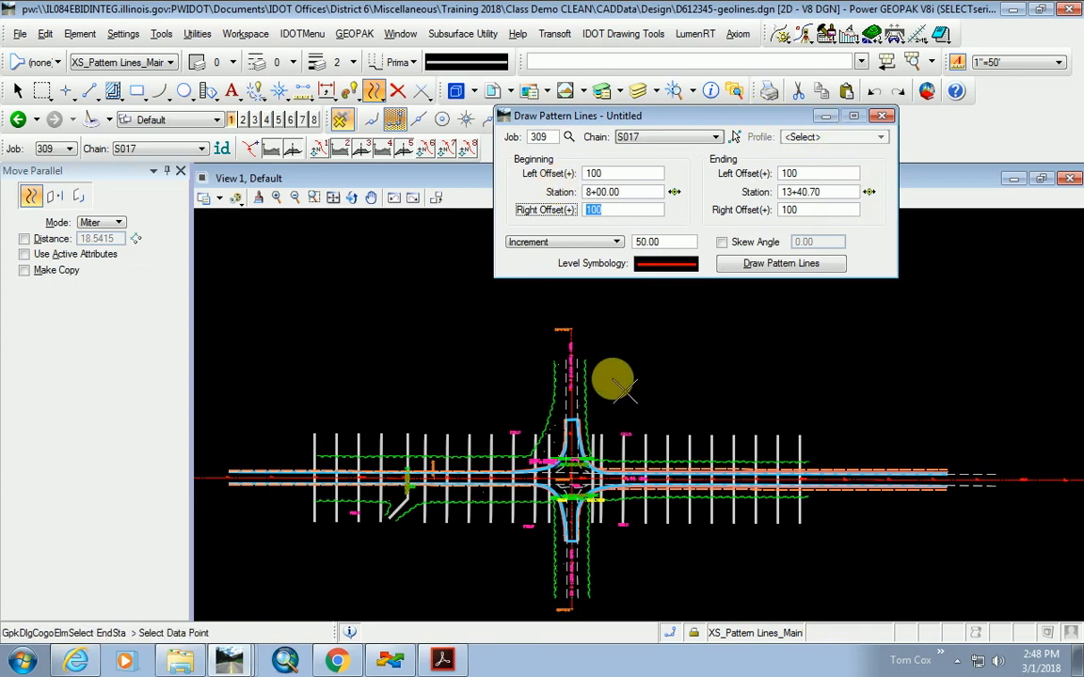
Pick an ending station at about 11+95, set the increment to 25, and draw the S017 pattern lines.
left_click(646, 435)
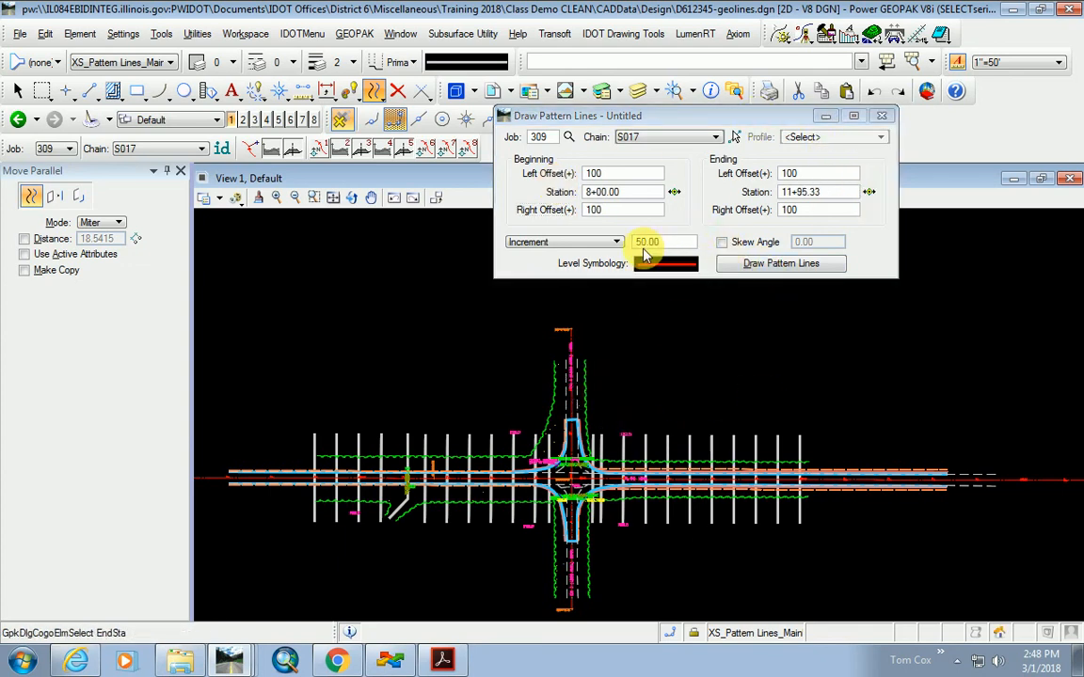
double_click(636, 243)
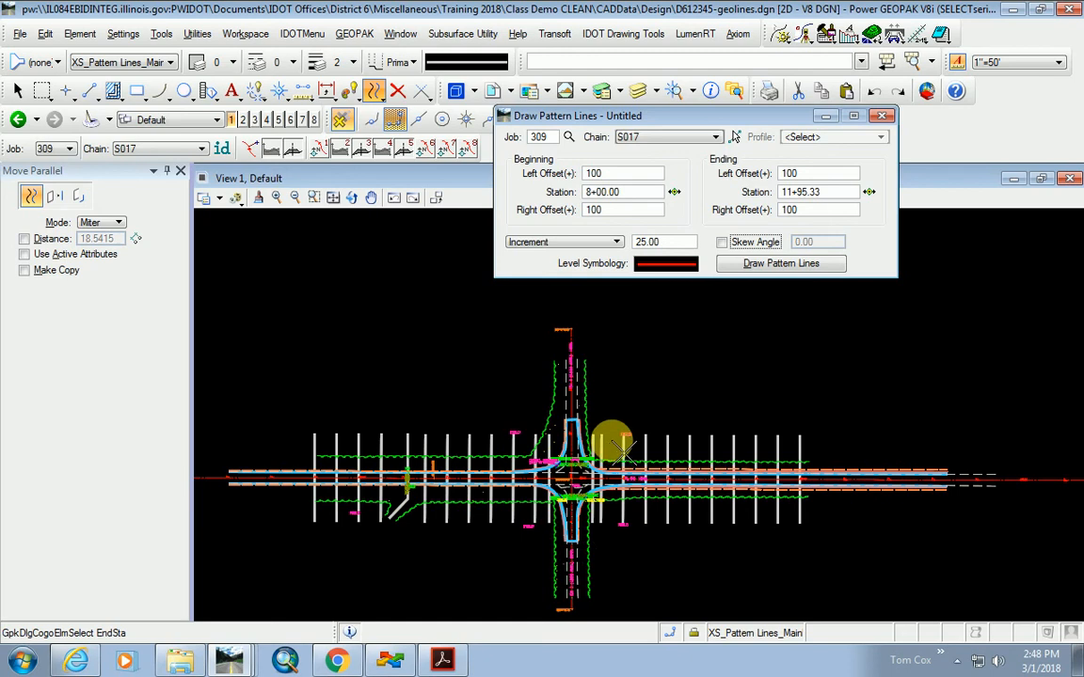
left_click(781, 265)
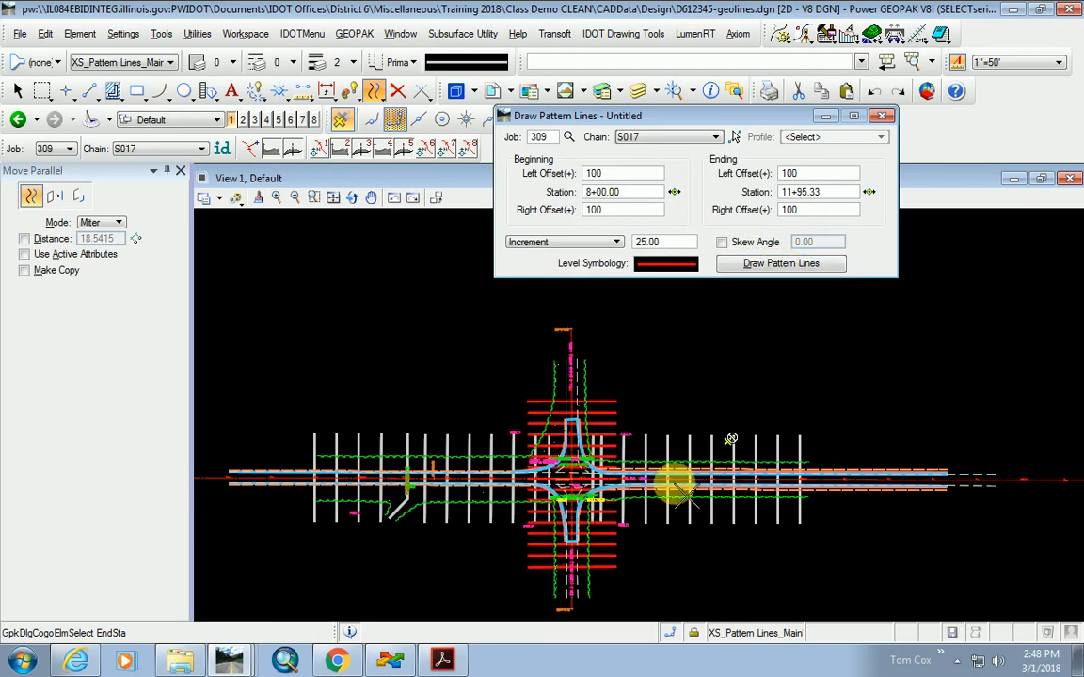
Examine the side road pattern lines near the end of the proposed pavement and around the culvert beside the intersection.
scroll(564, 557, "up", 1)
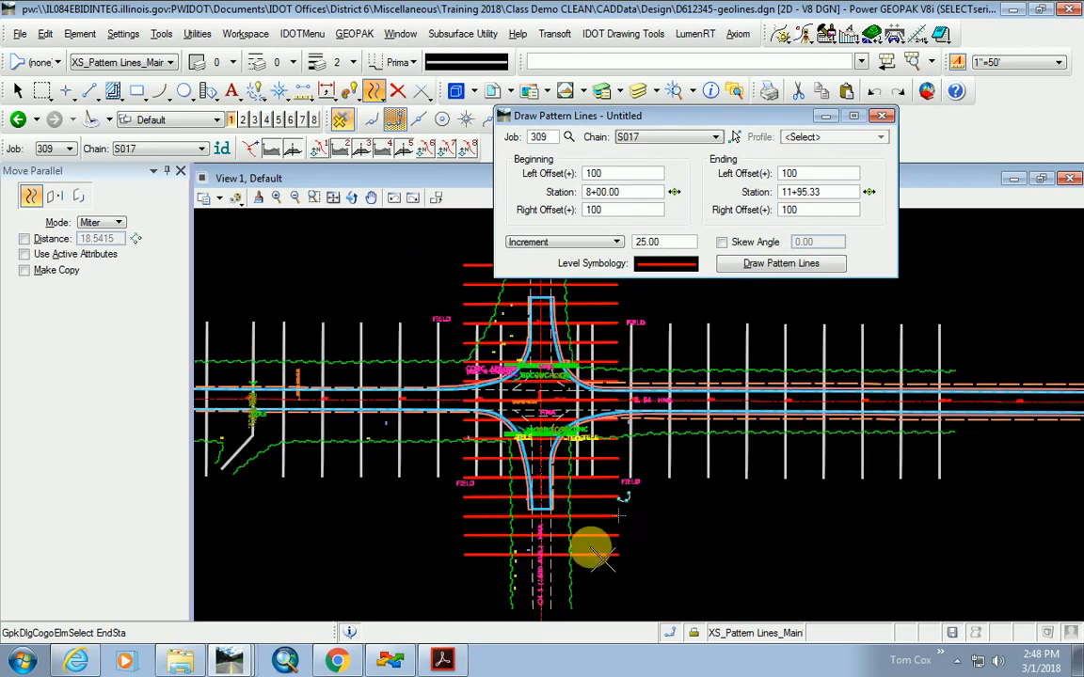
scroll(530, 568, "up", 1)
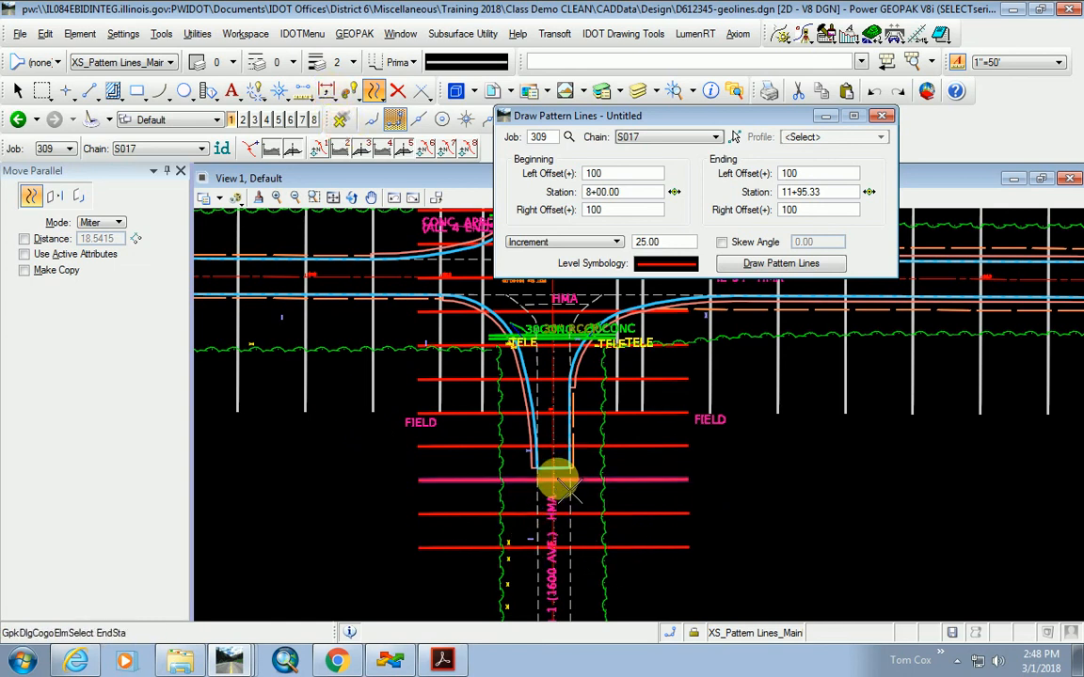
scroll(551, 504, "up", 4)
scroll(540, 395, "down", 2)
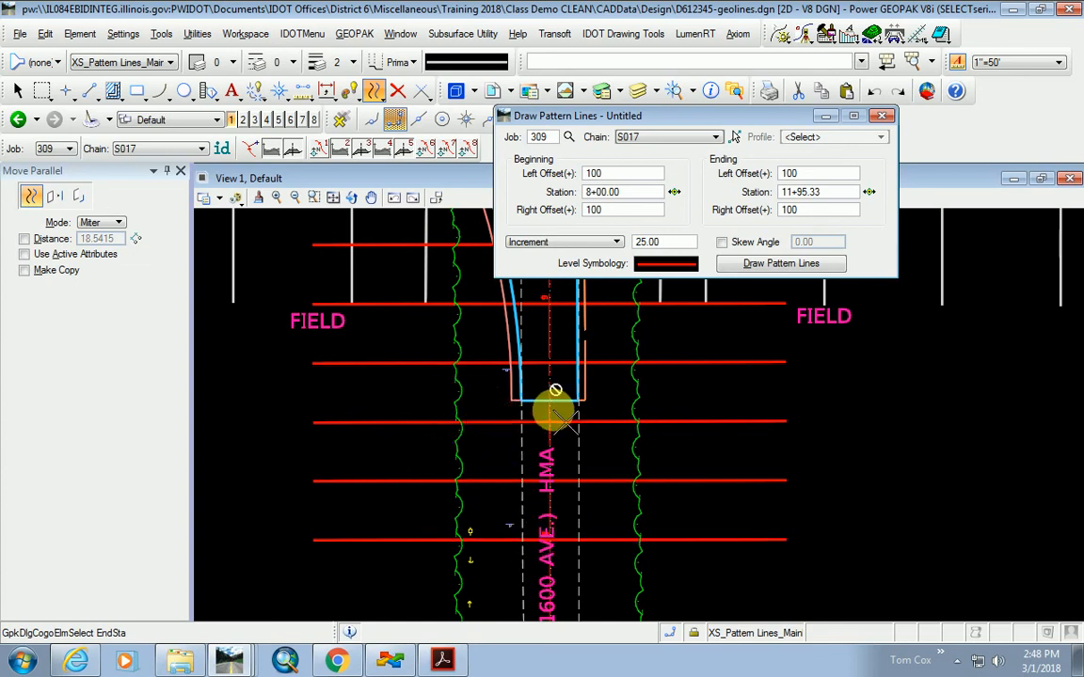
scroll(630, 539, "down", 2)
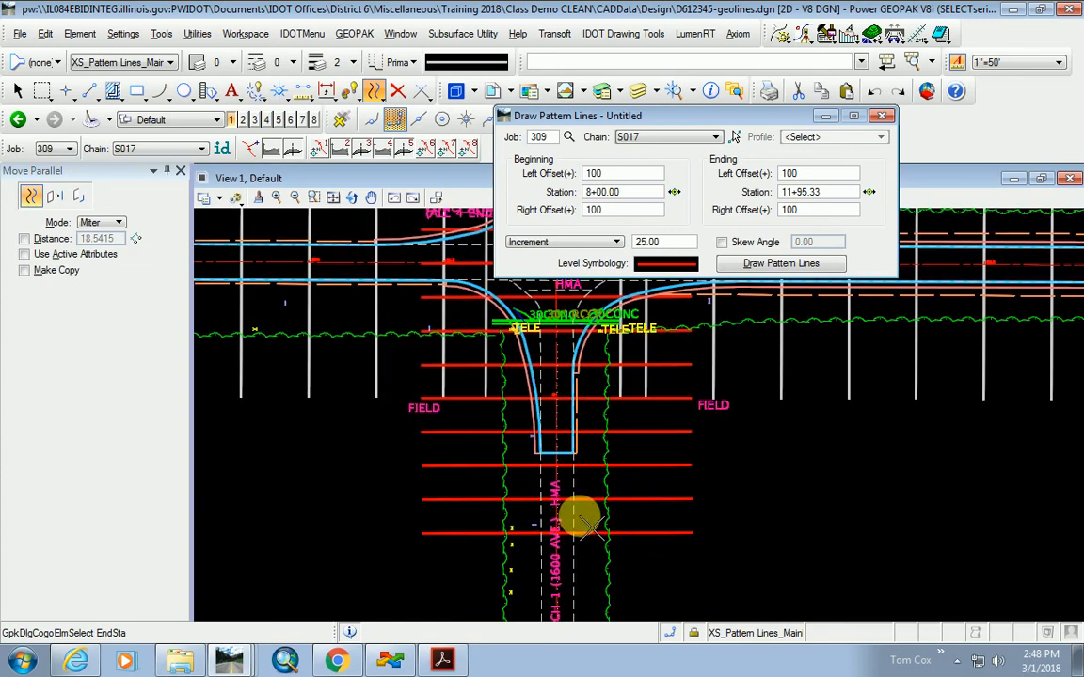
scroll(557, 555, "down", 1)
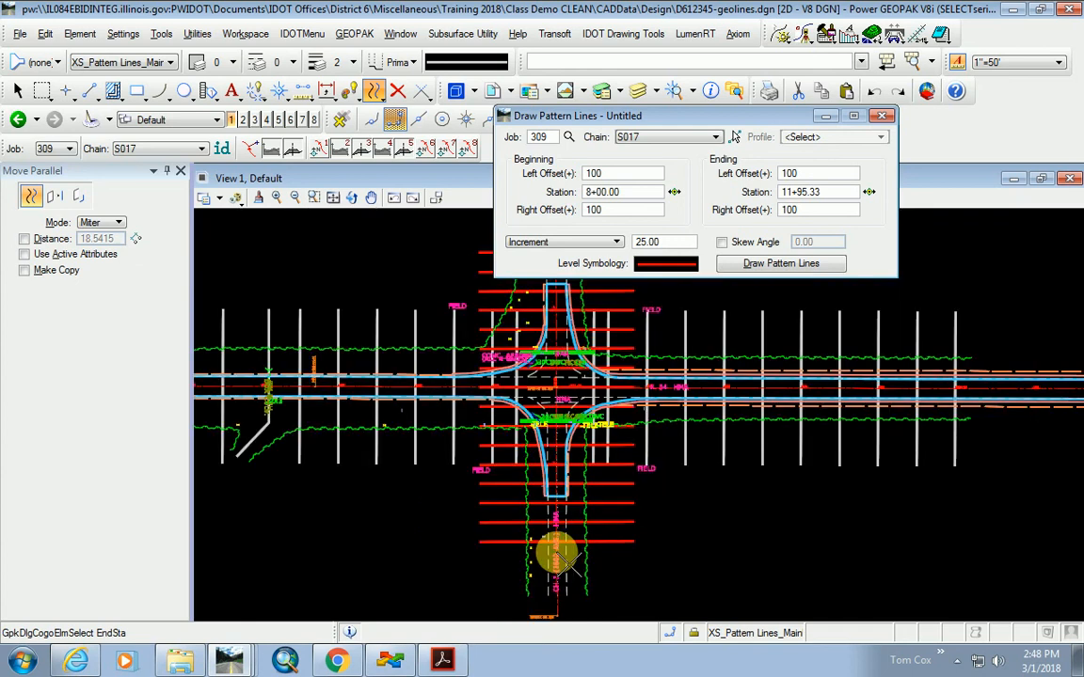
scroll(561, 403, "up", 3)
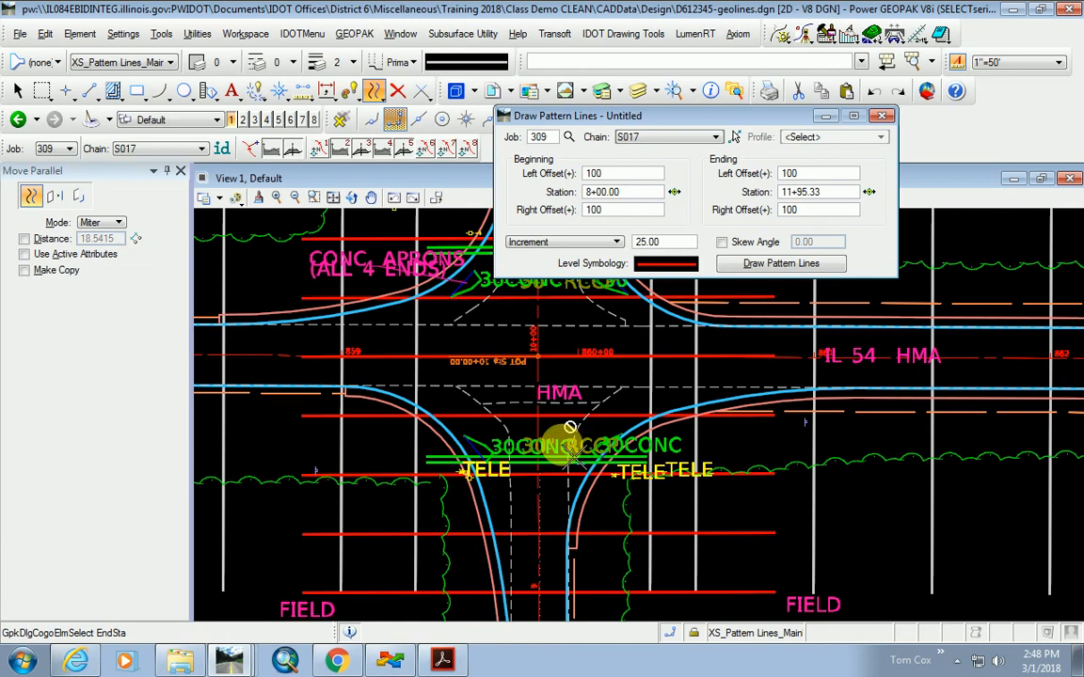
scroll(569, 577, "down", 2)
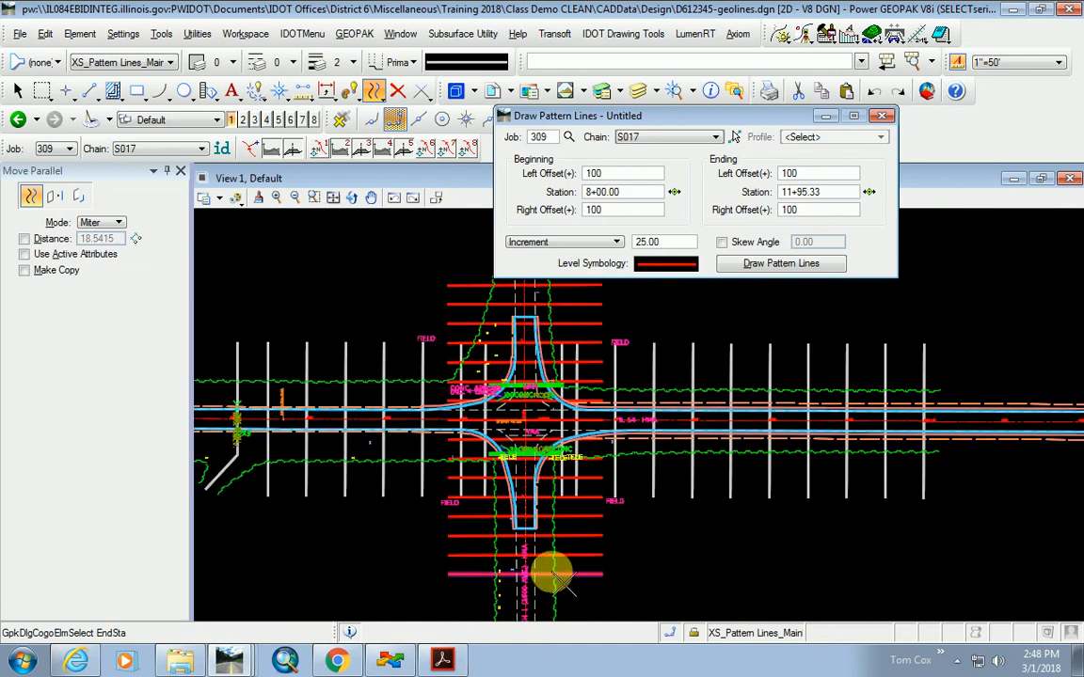
scroll(555, 579, "up", 1)
scroll(513, 357, "up", 1)
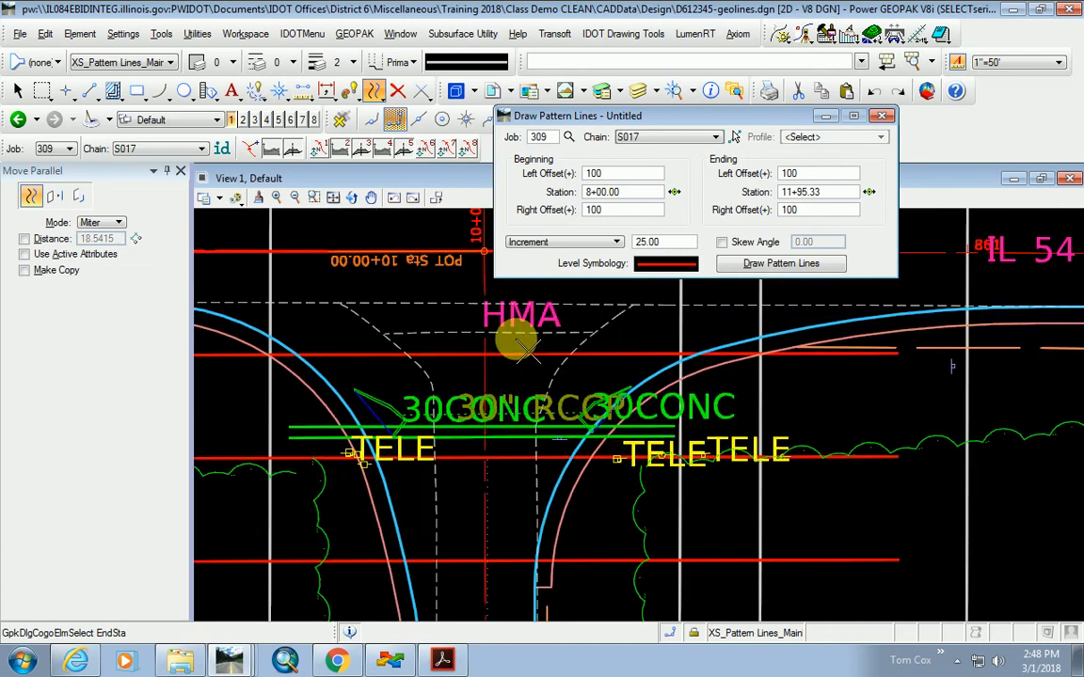
scroll(565, 414, "down", 1)
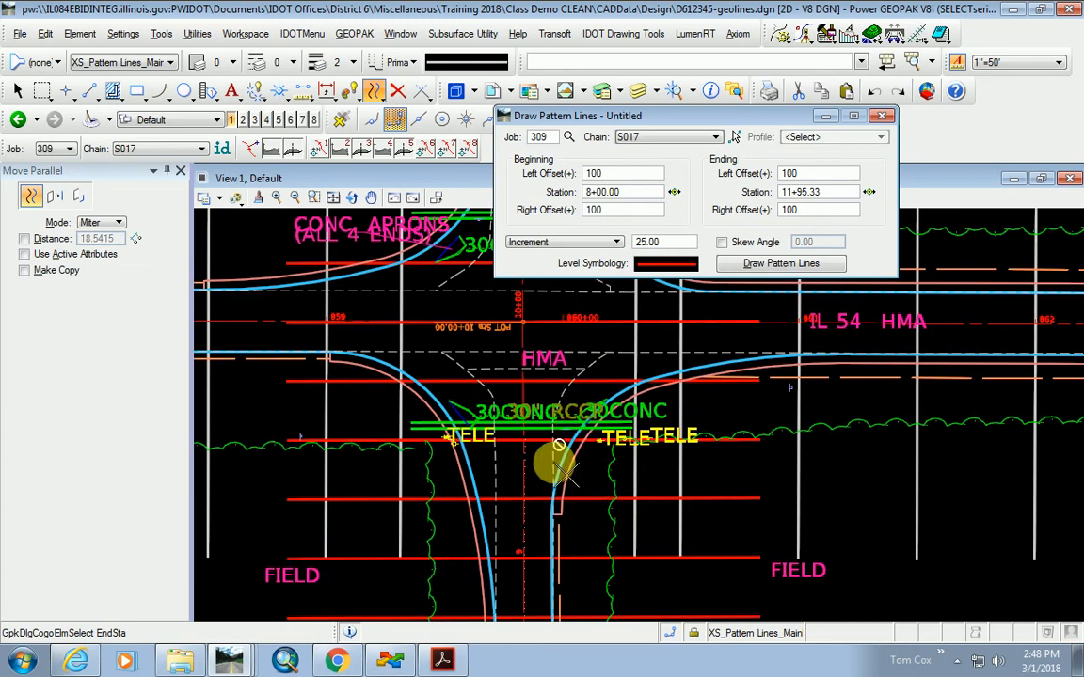
scroll(526, 459, "up", 1)
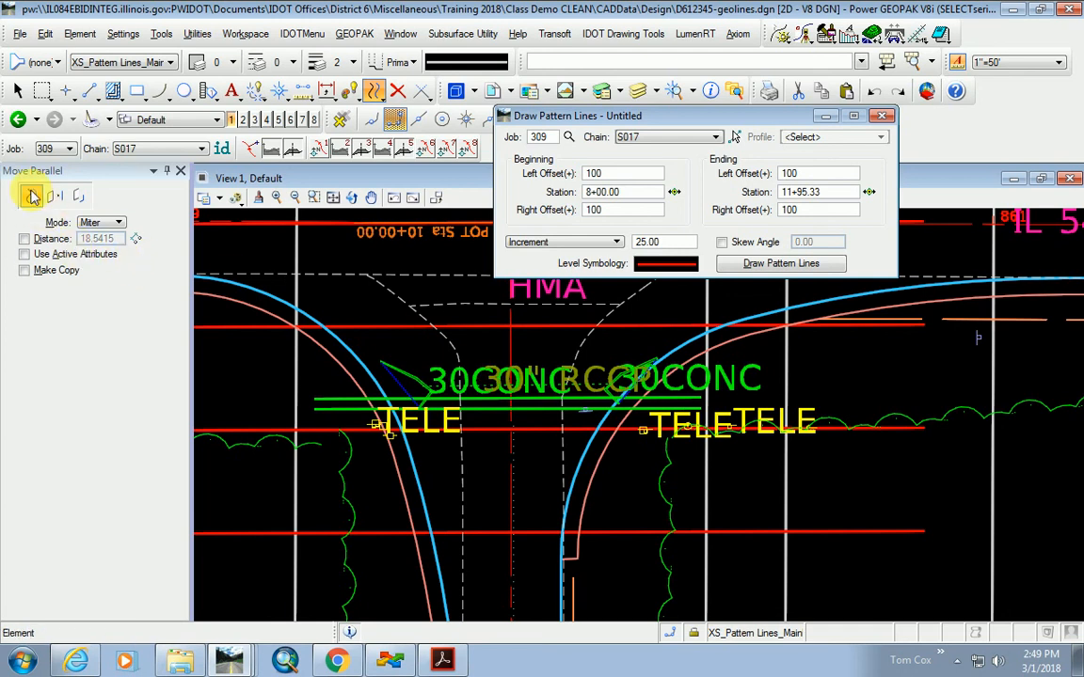
Turn on copying for the parallel tool and draw a short line joining the two pipe edges at the culvert's west end.
left_click(28, 270)
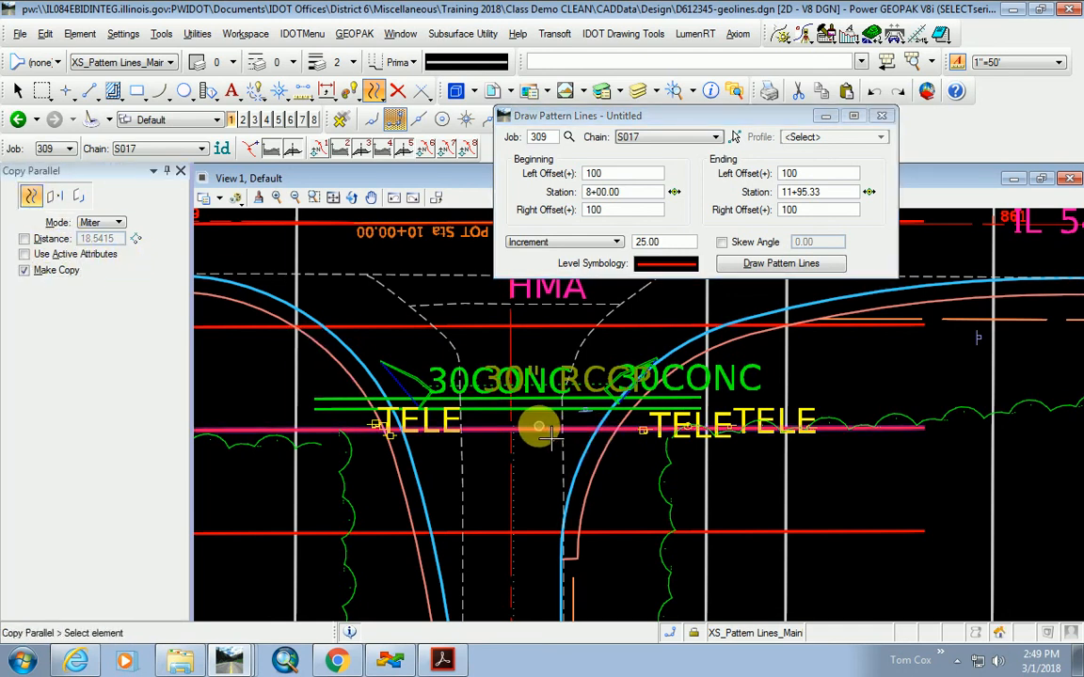
left_click(89, 91)
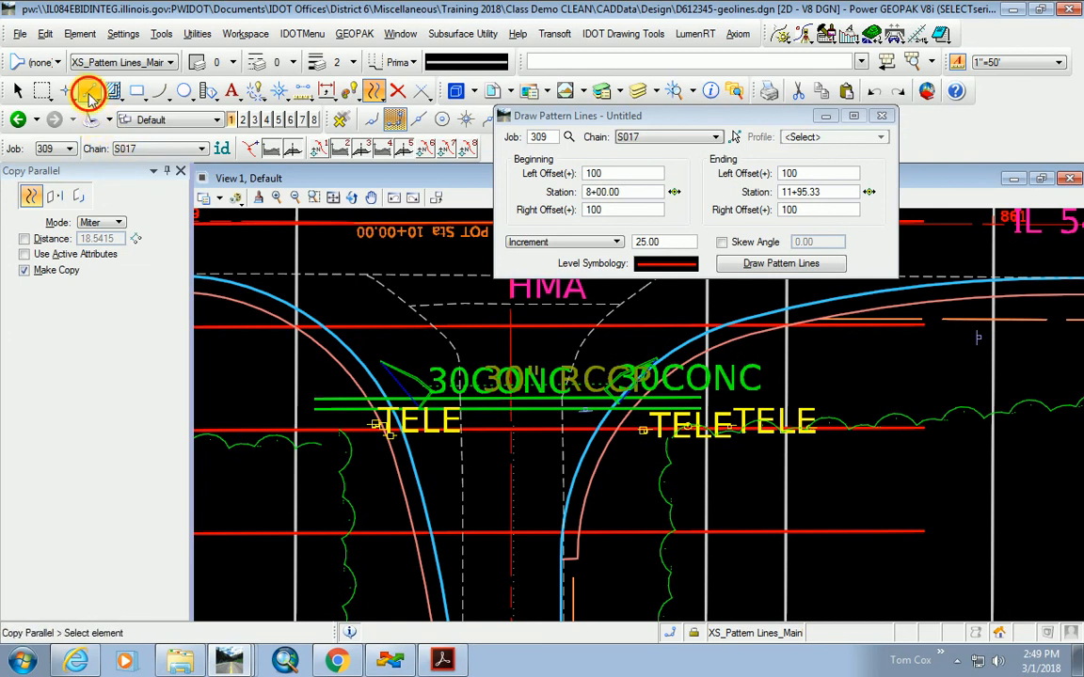
left_click(314, 404)
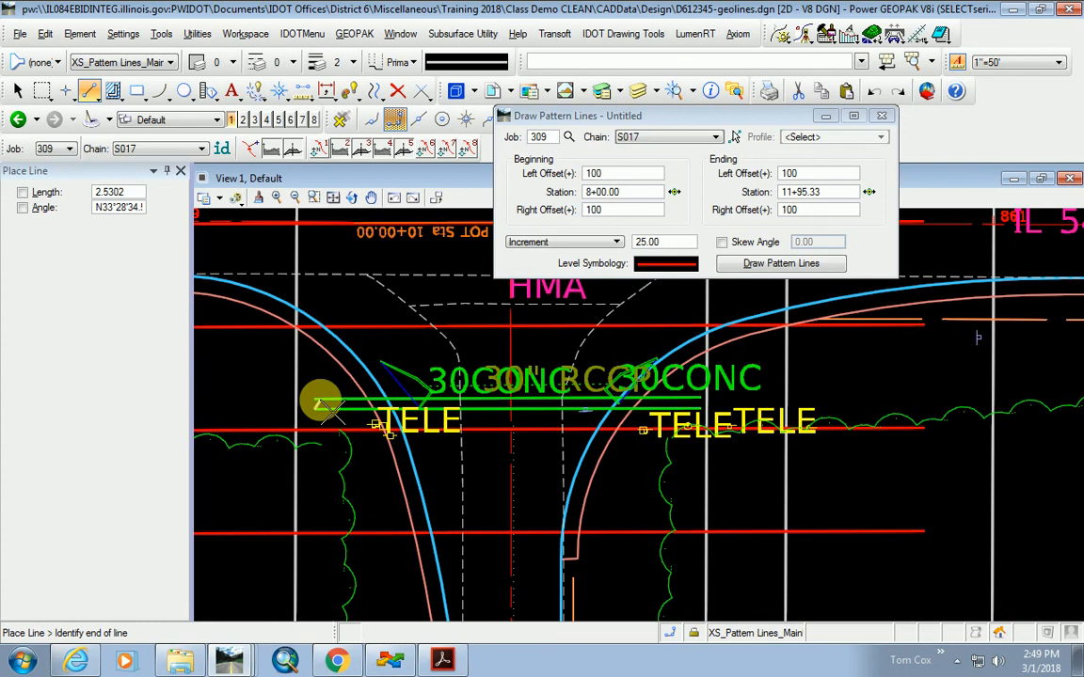
middle_click(313, 399)
left_click(308, 399)
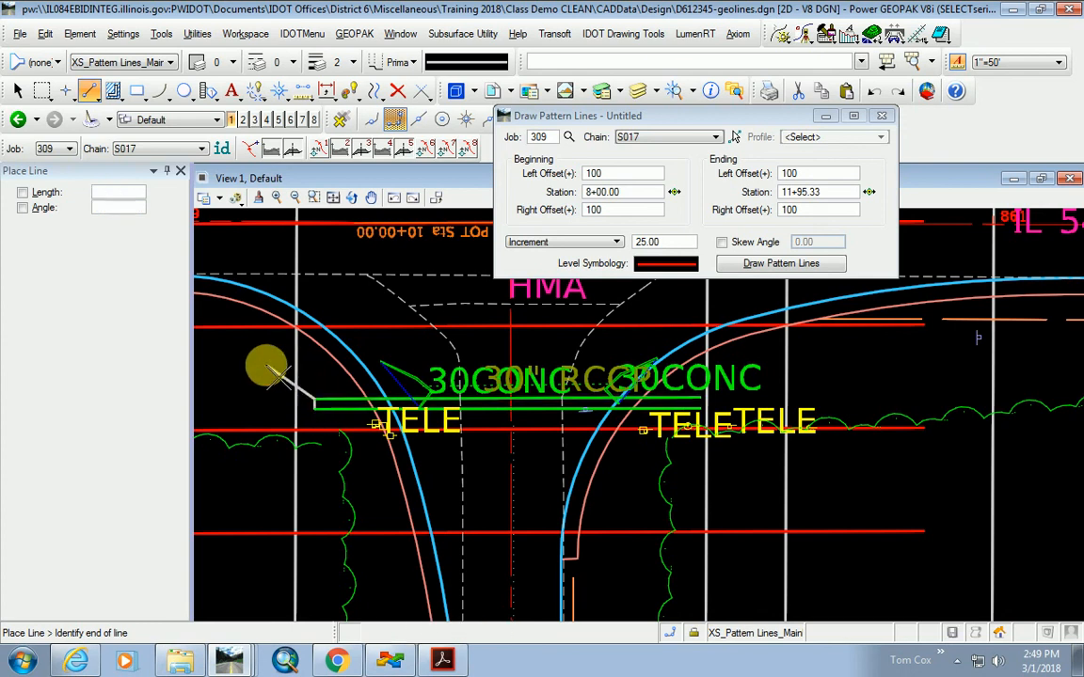
right_click(267, 368)
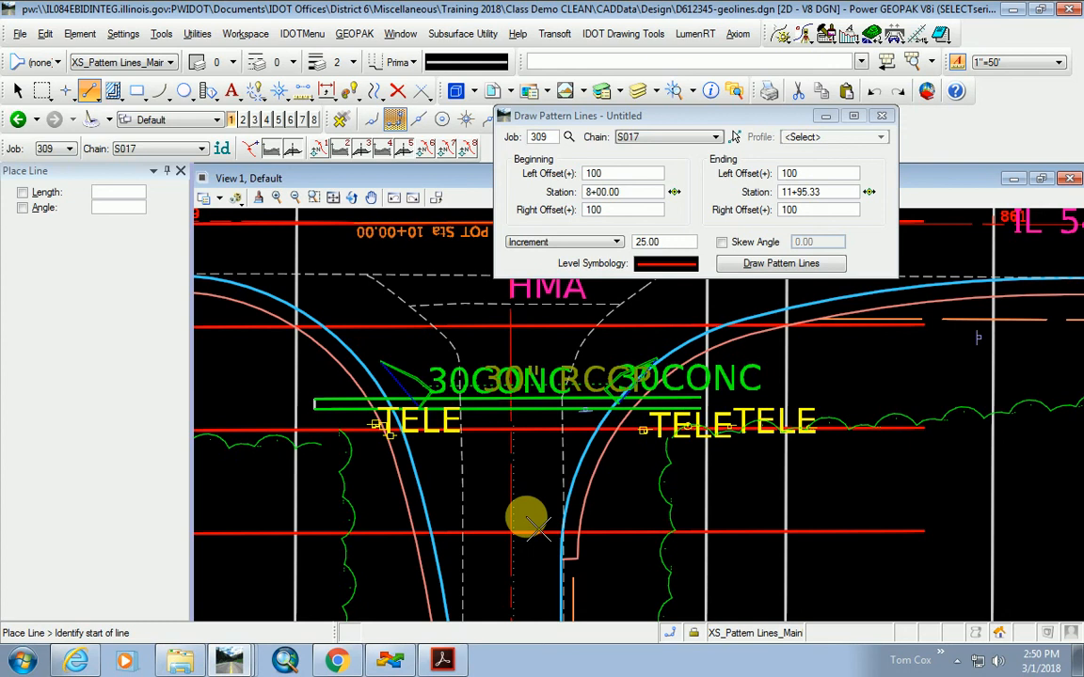
Copy the side road pattern line just south of the lower proposed culvert parallel onto the midpoint of the short line at the culvert's west end.
left_click_drag(645, 114, 780, 105)
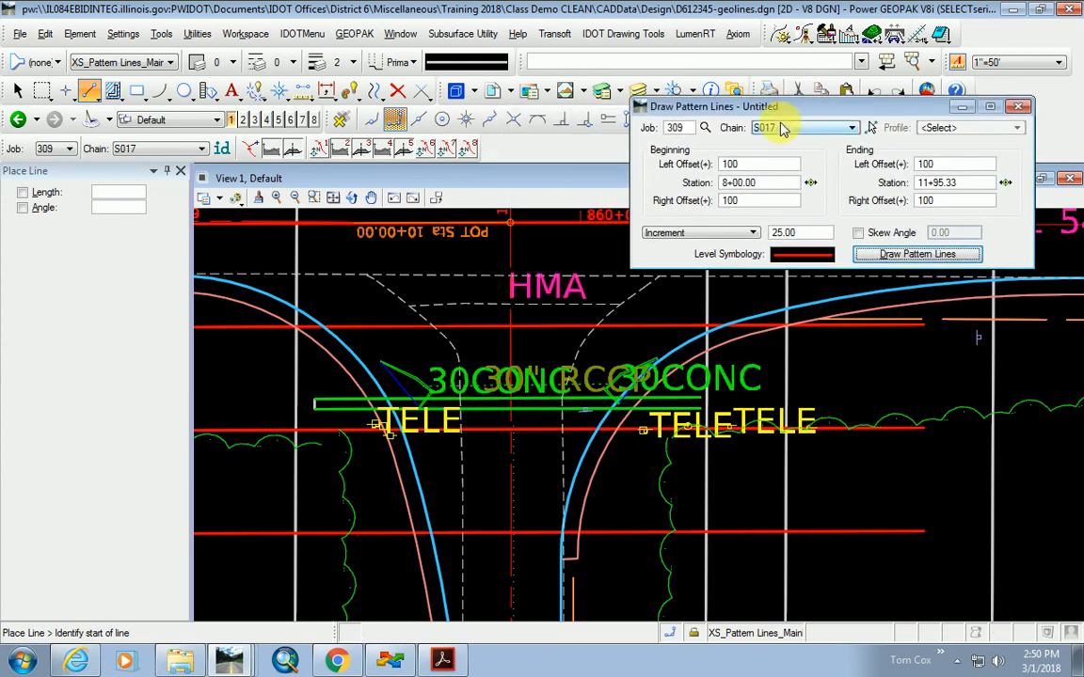
scroll(541, 504, "down", 2)
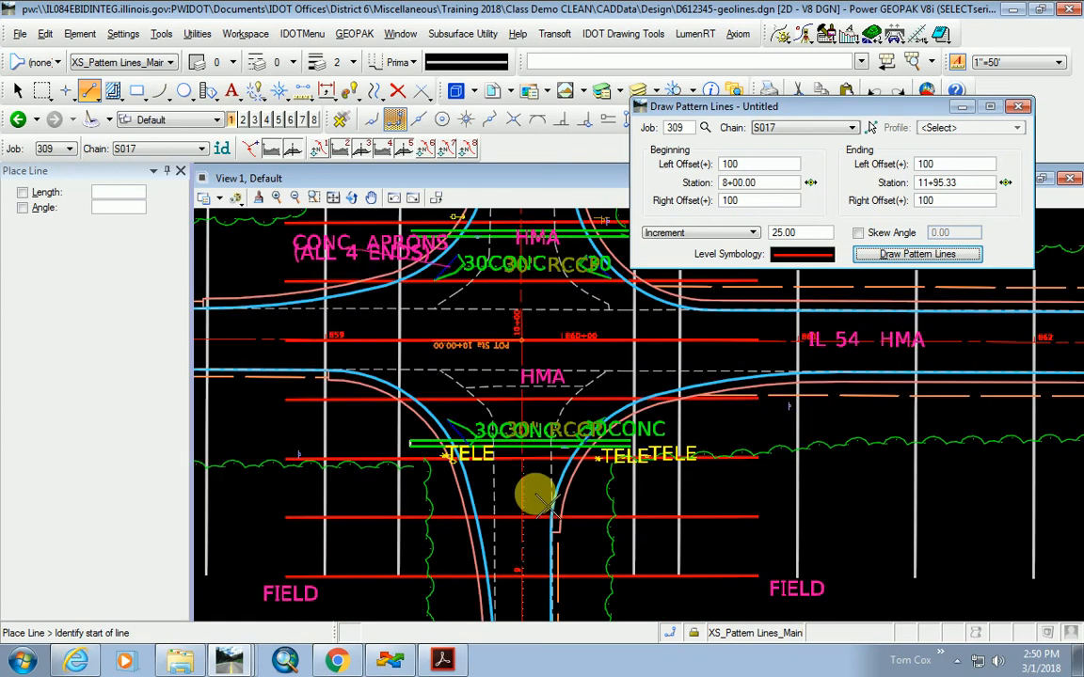
left_click(374, 90)
scroll(525, 439, "up", 2)
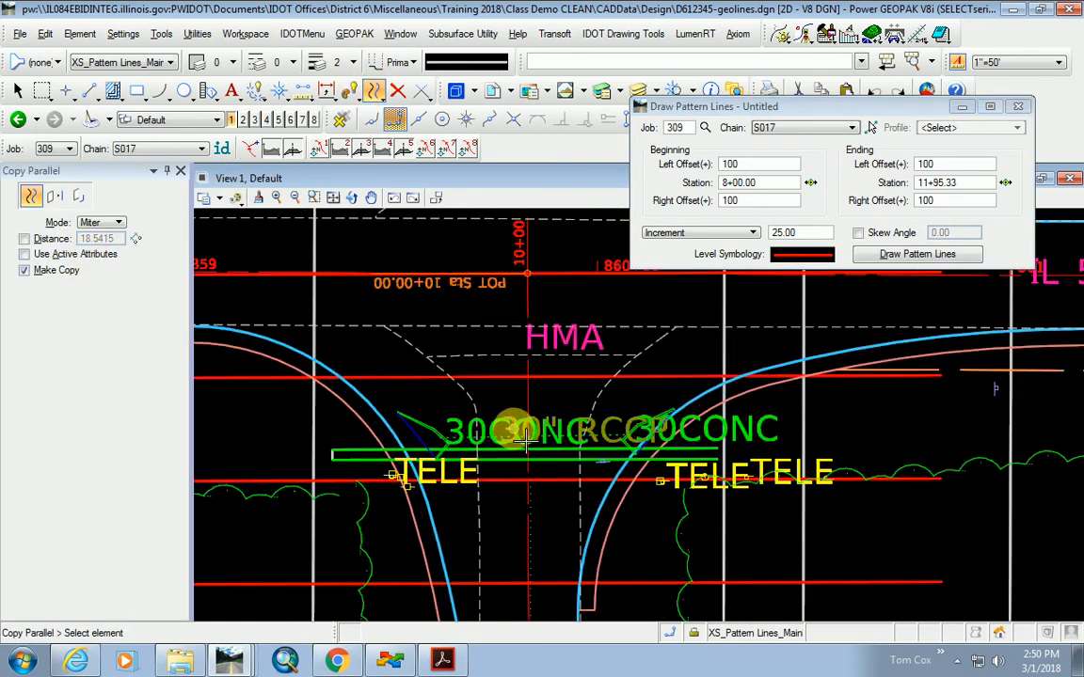
left_click(503, 480)
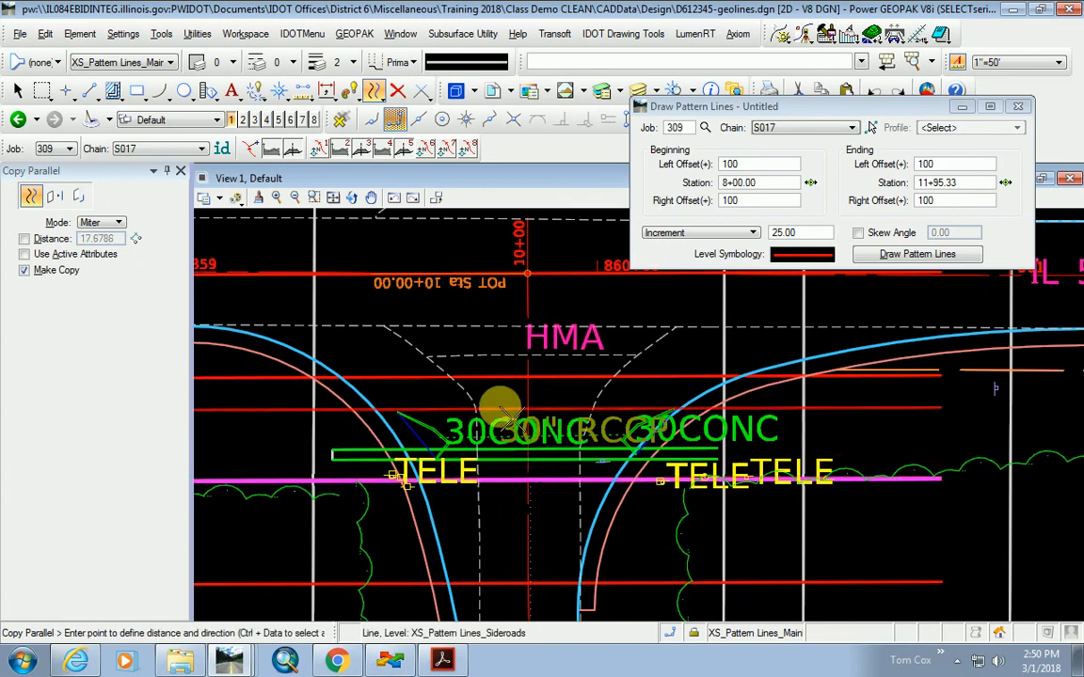
left_click(669, 633)
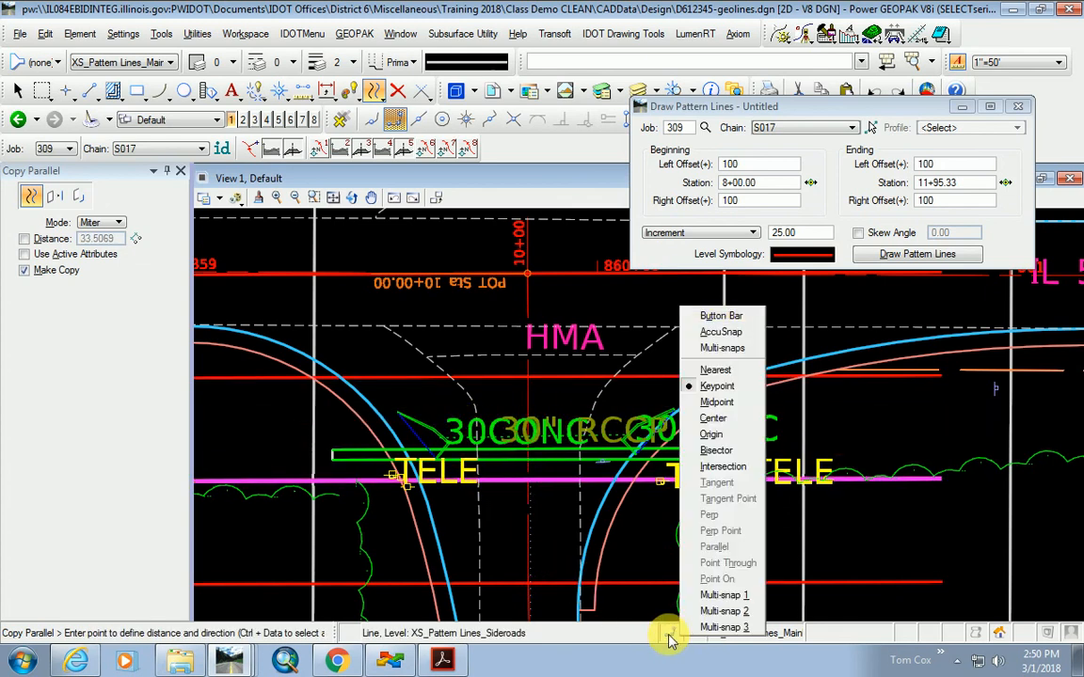
left_click(723, 406)
scroll(330, 462, "up", 3)
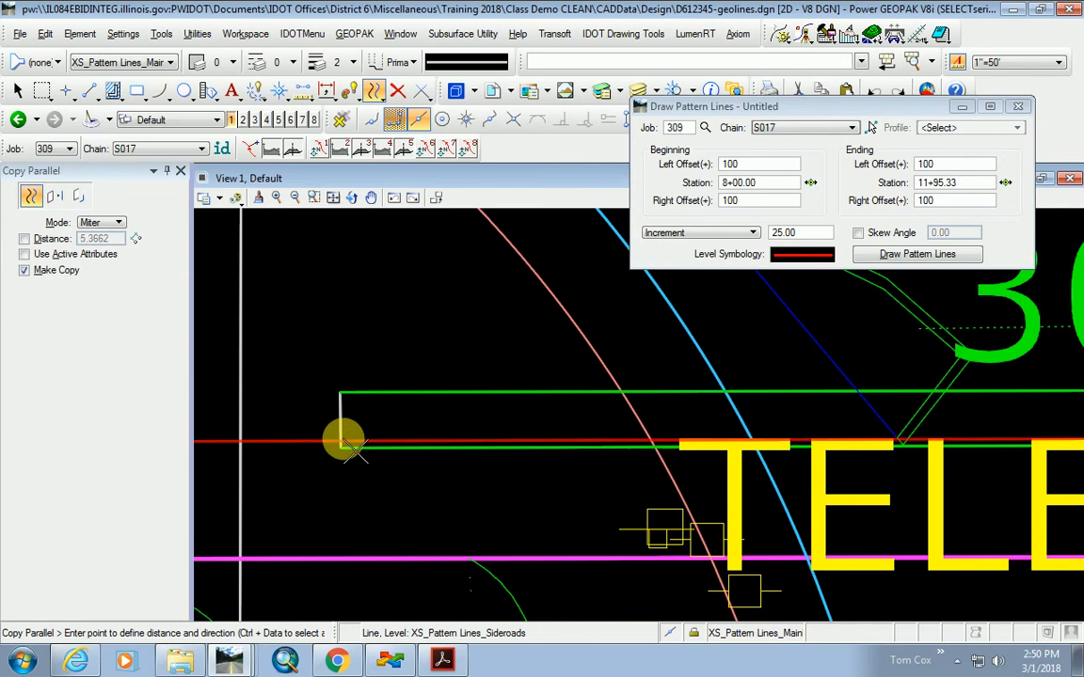
left_click(336, 421)
right_click(391, 461)
scroll(375, 468, "down", 1)
scroll(382, 480, "down", 3)
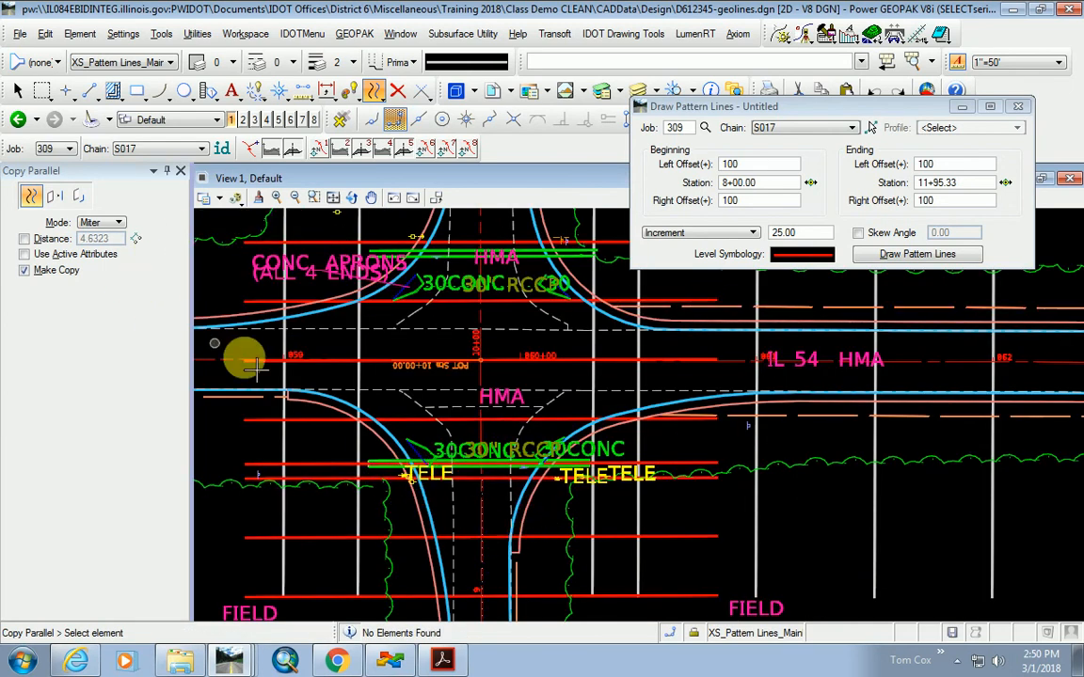
Copy the new culvert pattern line parallel onto the existing 30" RCCP pipe south of IL 54.
left_click(331, 463)
scroll(371, 443, "up", 4)
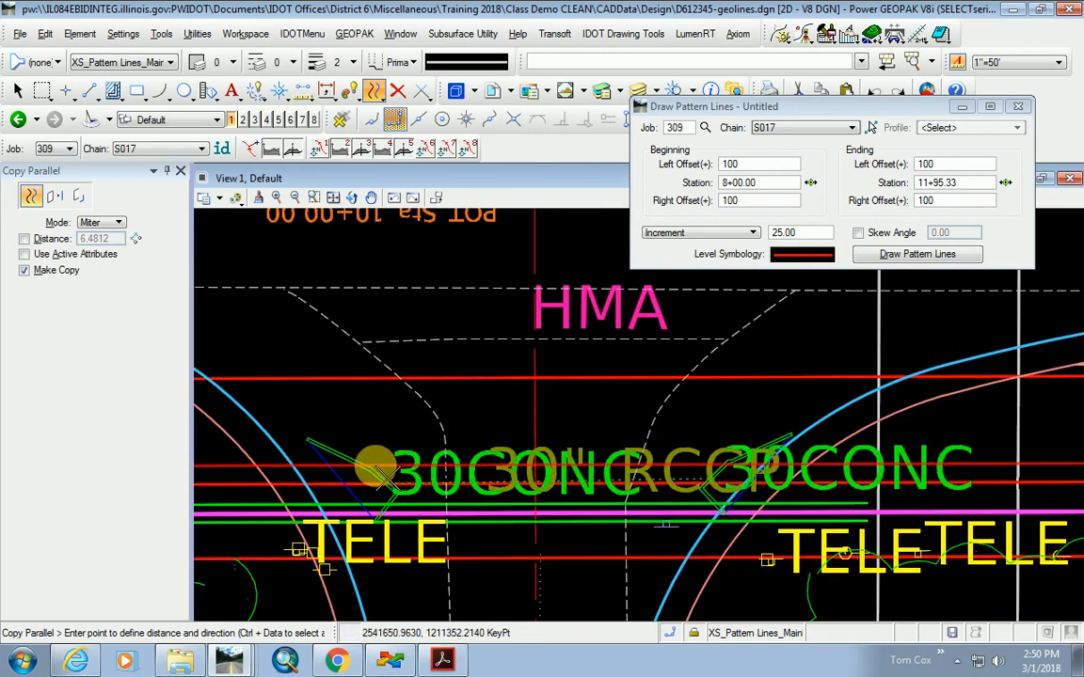
right_click(376, 465)
scroll(583, 576, "down", 4)
scroll(588, 466, "up", 3)
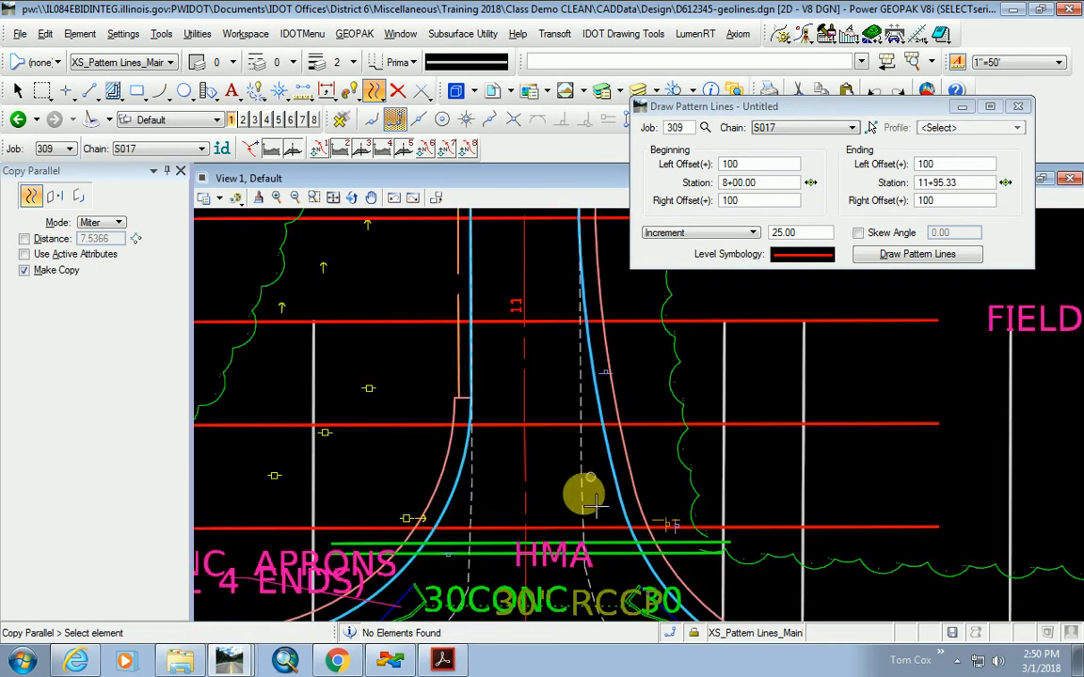
left_click(505, 525)
scroll(561, 458, "down", 2)
scroll(537, 516, "up", 6)
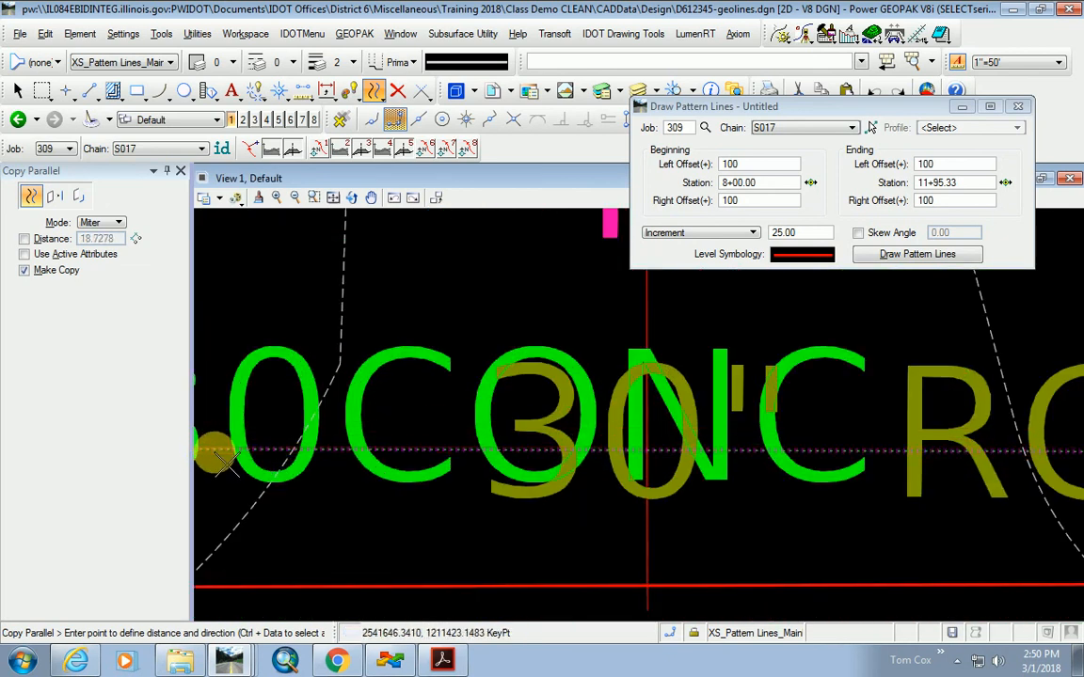
scroll(691, 480, "down", 2)
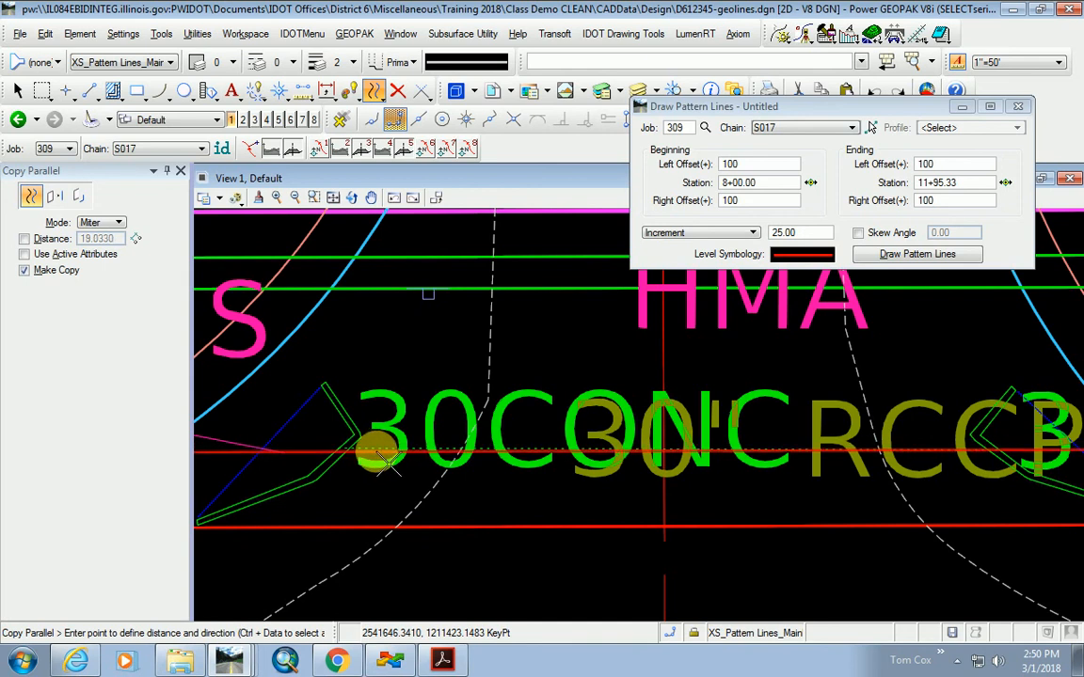
right_click(569, 384)
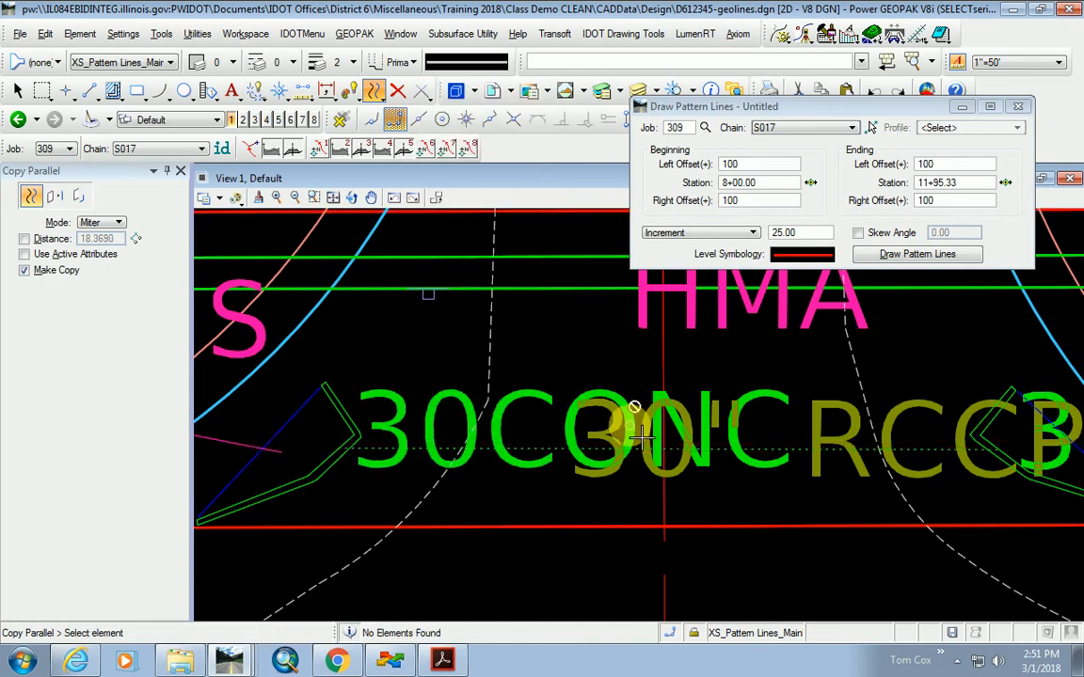
scroll(574, 376, "down", 3)
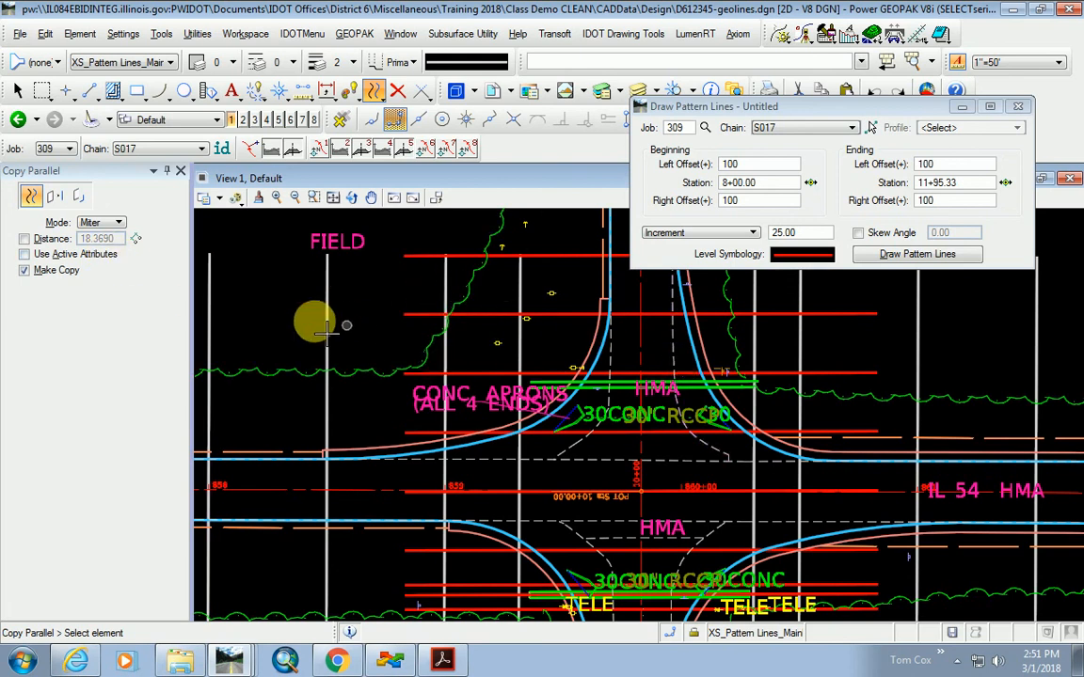
left_click(88, 92)
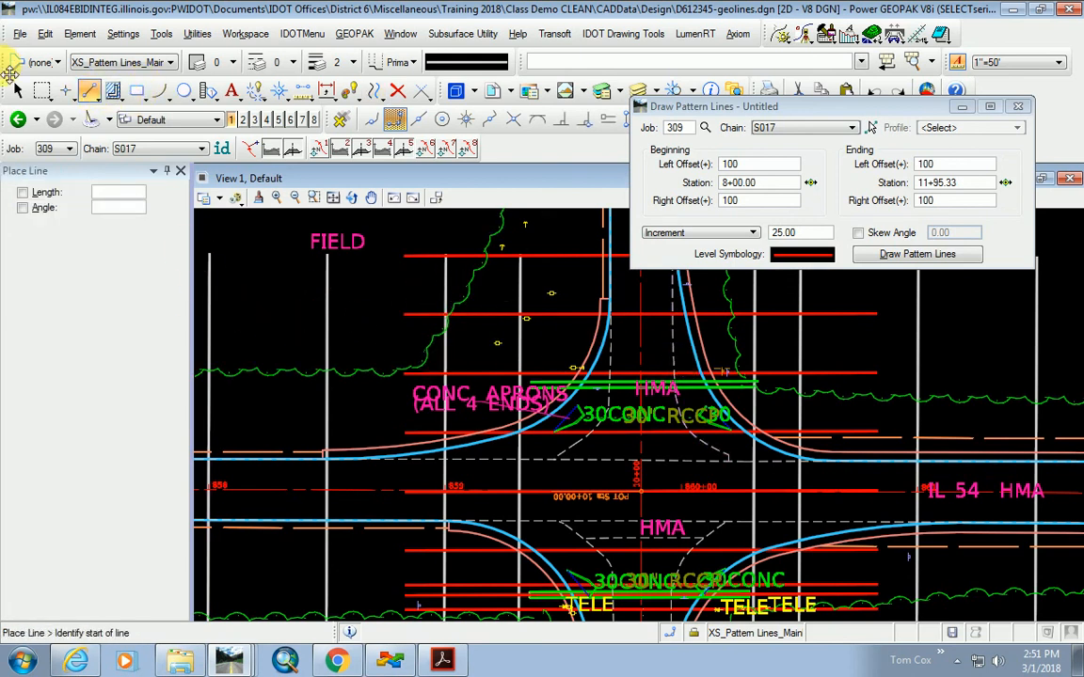
scroll(560, 367, "up", 3)
left_click(348, 407)
left_click(794, 517)
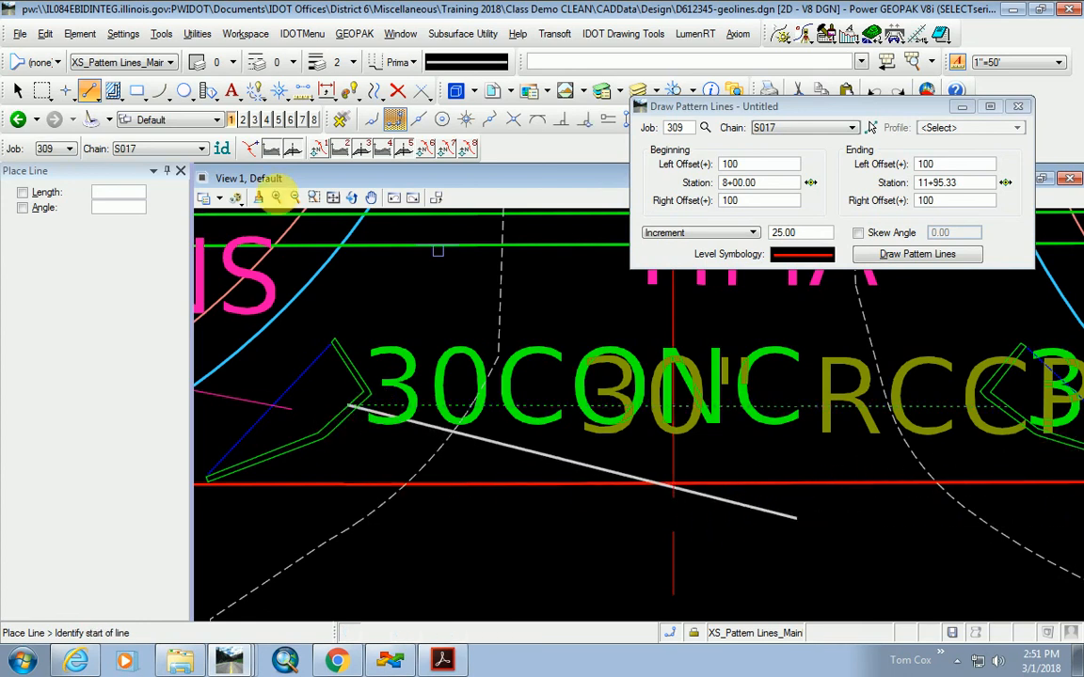
left_click(397, 91)
left_click(533, 461)
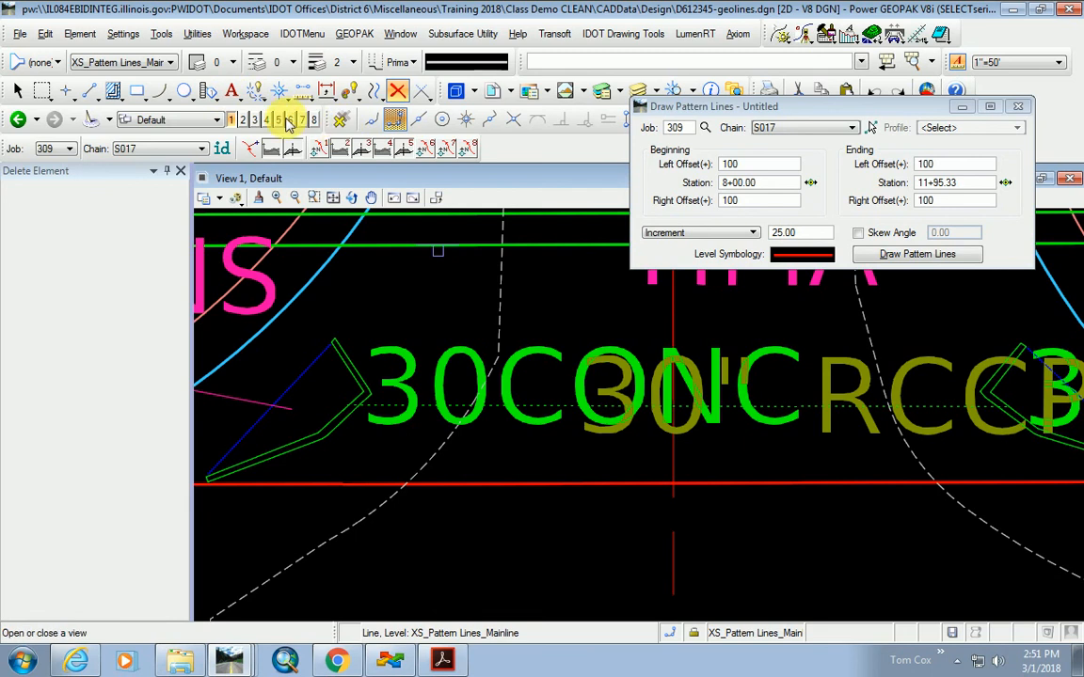
Match all active element settings to the side road pattern line just south of the northern existing pipe.
left_click_drag(758, 106, 787, 180)
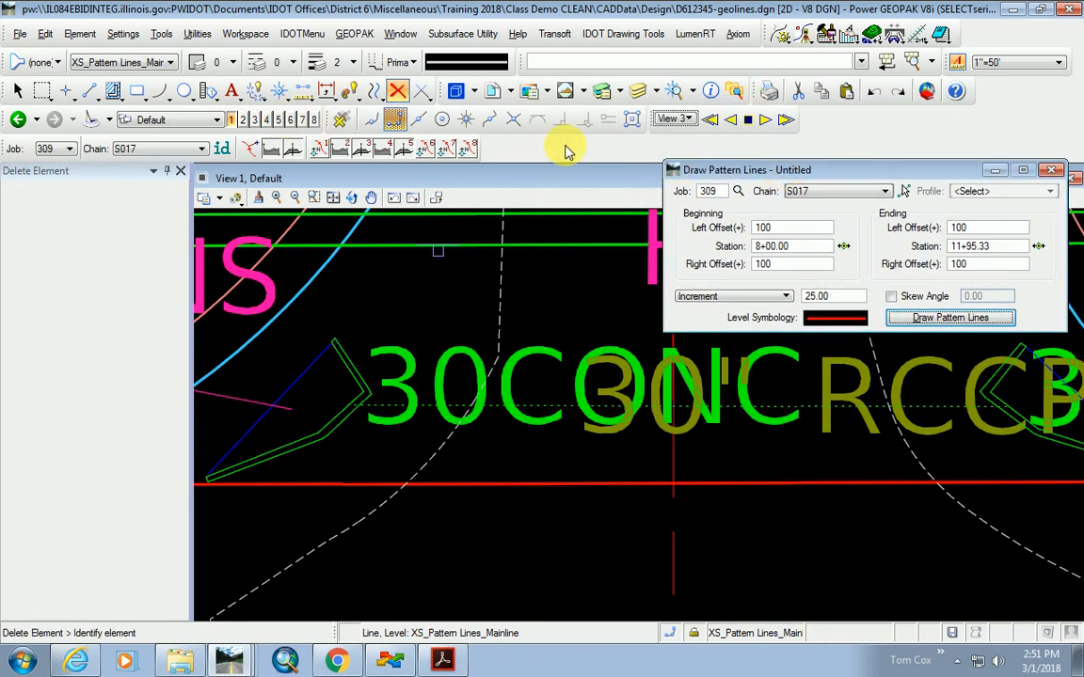
left_click(347, 91)
left_click(398, 213)
left_click(509, 485)
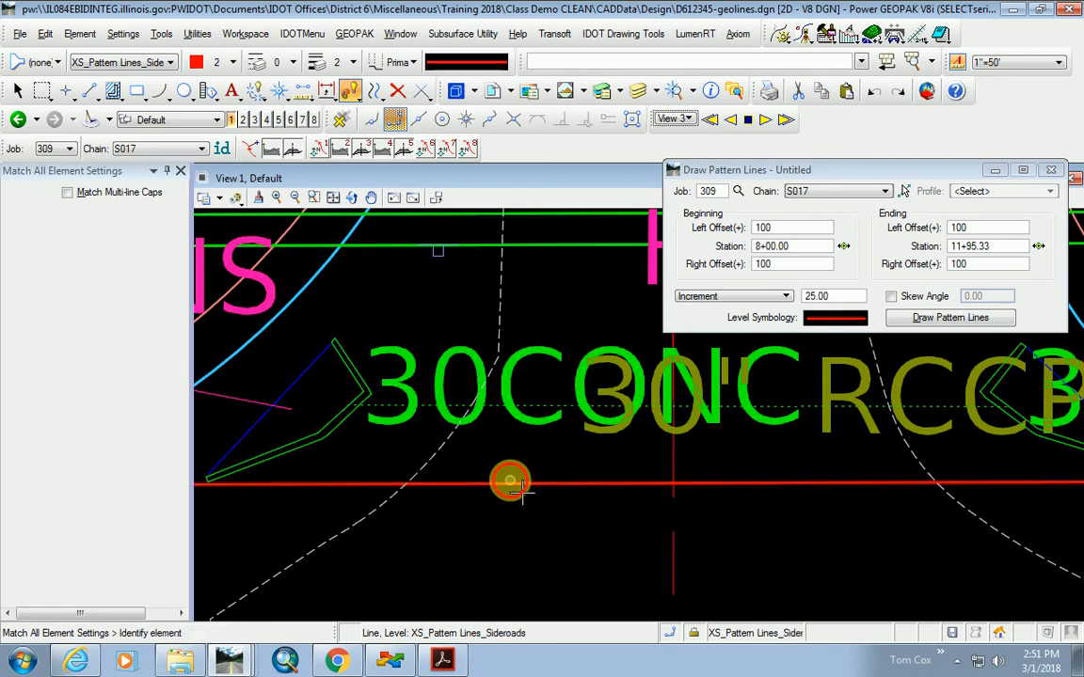
Turn on AccuSnap and draw a line along the northern existing 30" RCCP pipe from its west end to its east end.
left_click(90, 94)
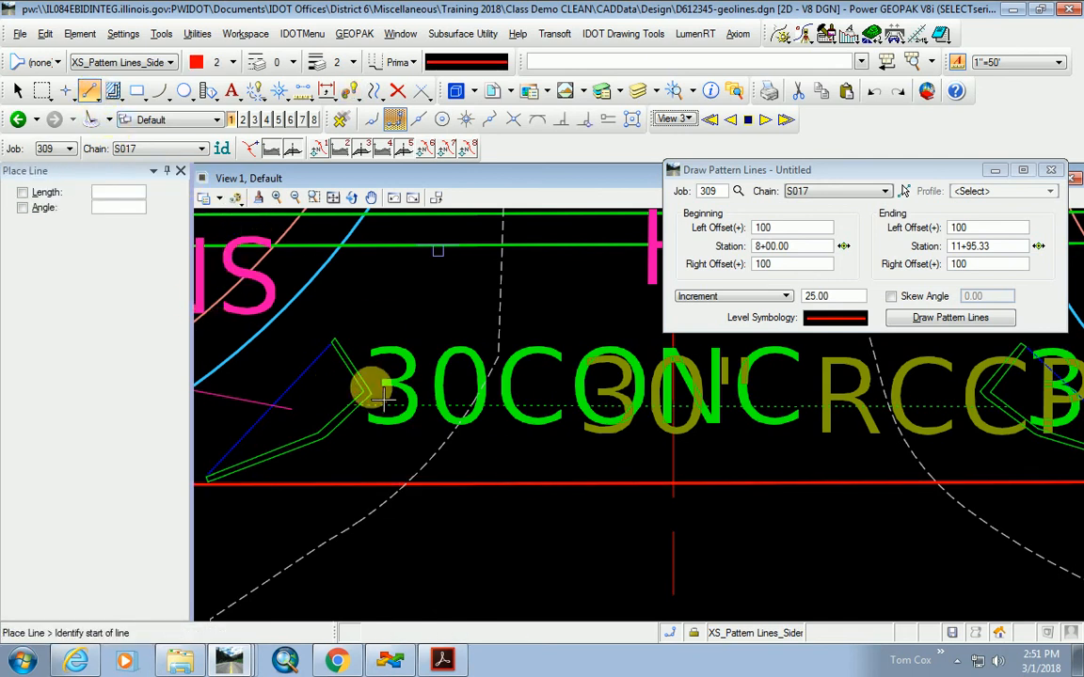
left_click(342, 119)
scroll(348, 395, "up", 5)
left_click(363, 463)
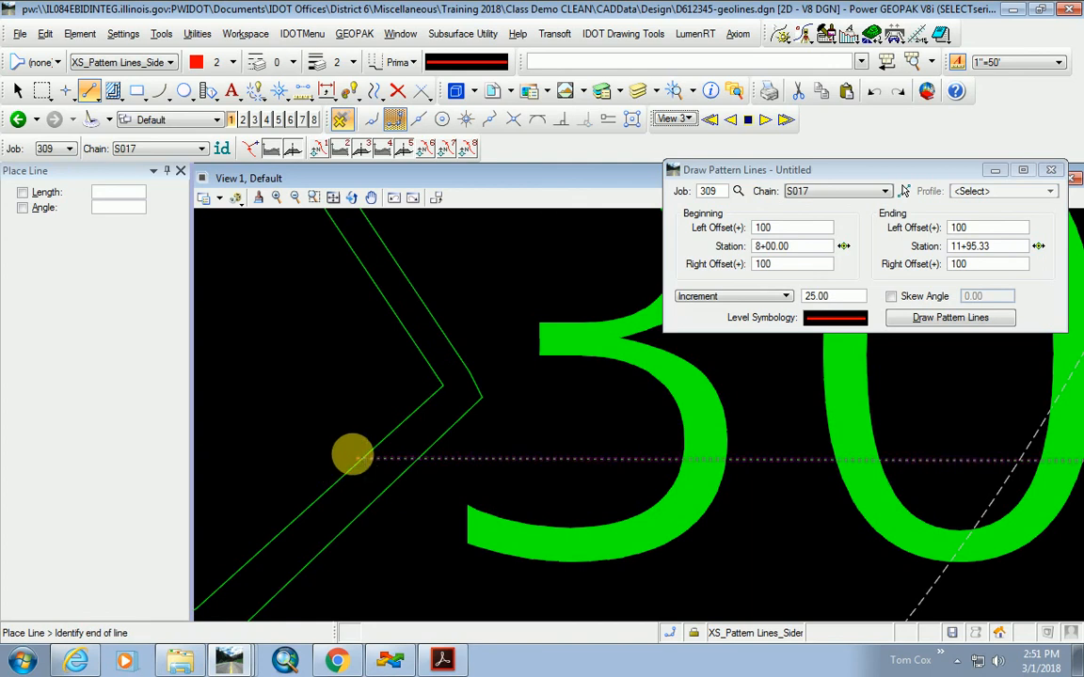
scroll(292, 442, "down", 6)
scroll(691, 428, "up", 3)
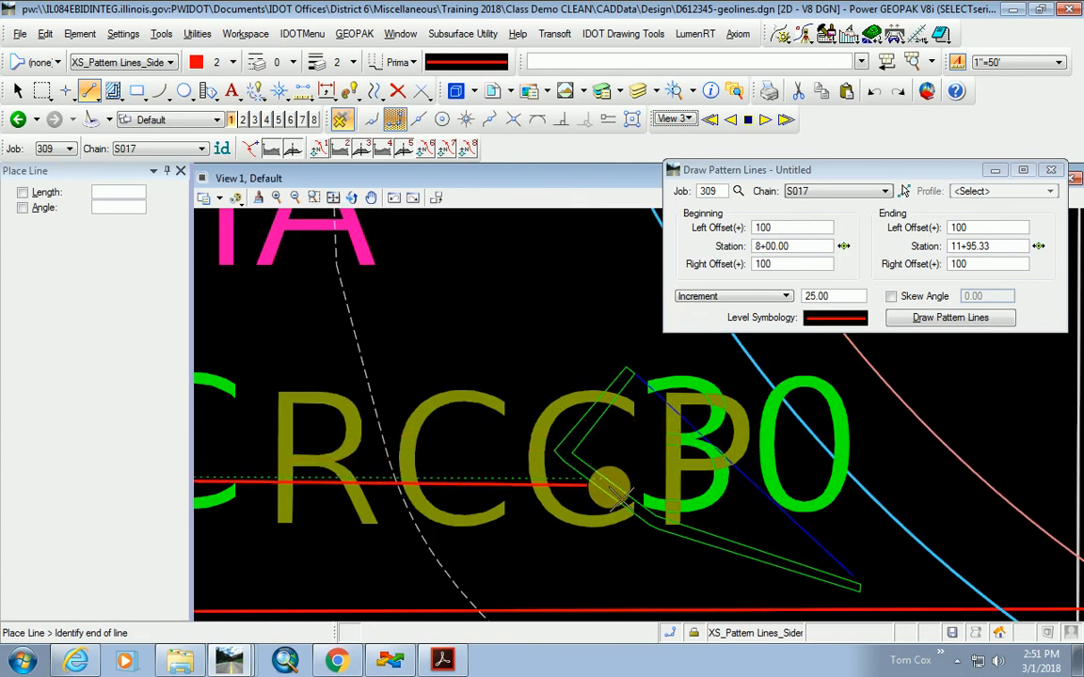
scroll(598, 475, "up", 2)
scroll(602, 479, "up", 3)
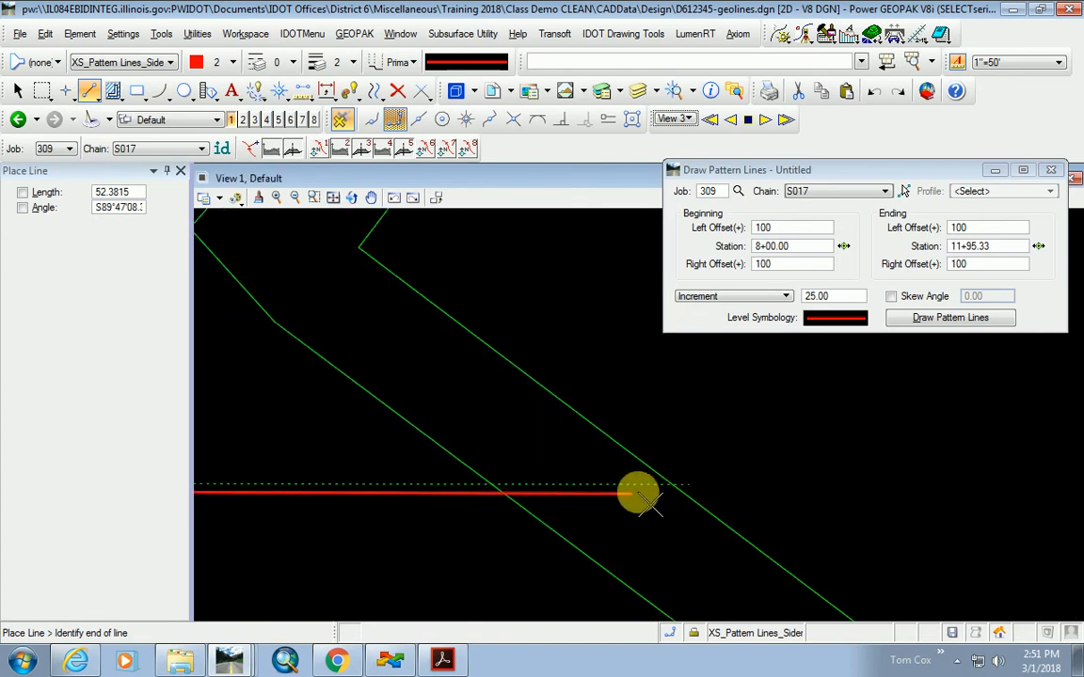
left_click(690, 482)
scroll(807, 447, "down", 4)
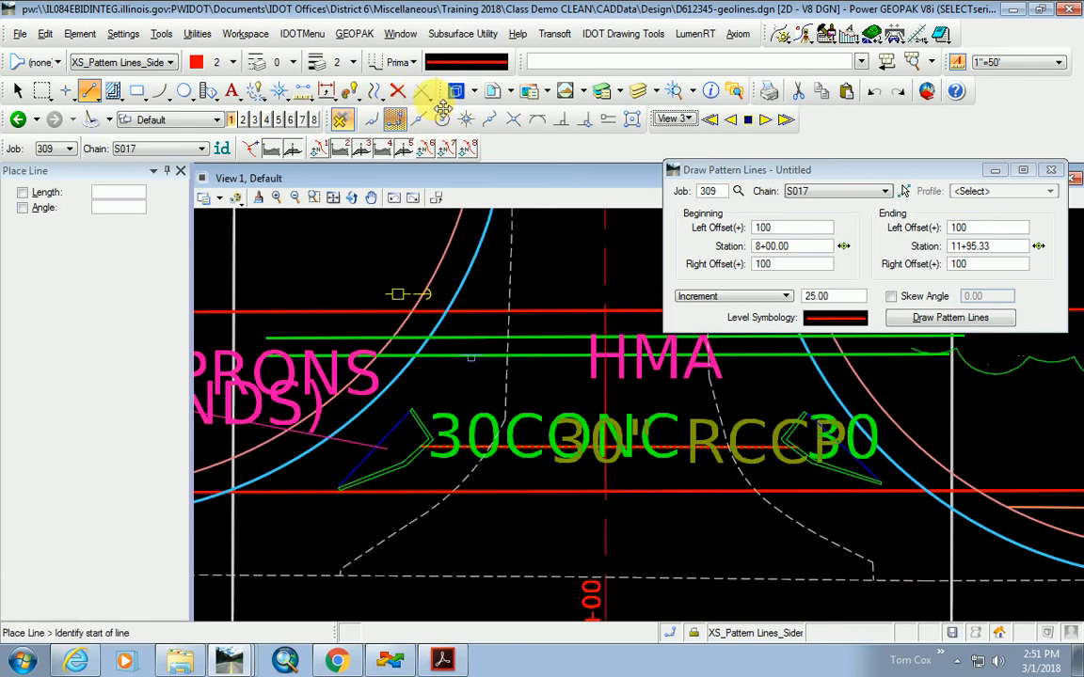
Extend both ends of the line along the northern existing pipe to about the ends of the neighbouring side road pattern lines.
left_click(420, 90)
left_click(460, 144)
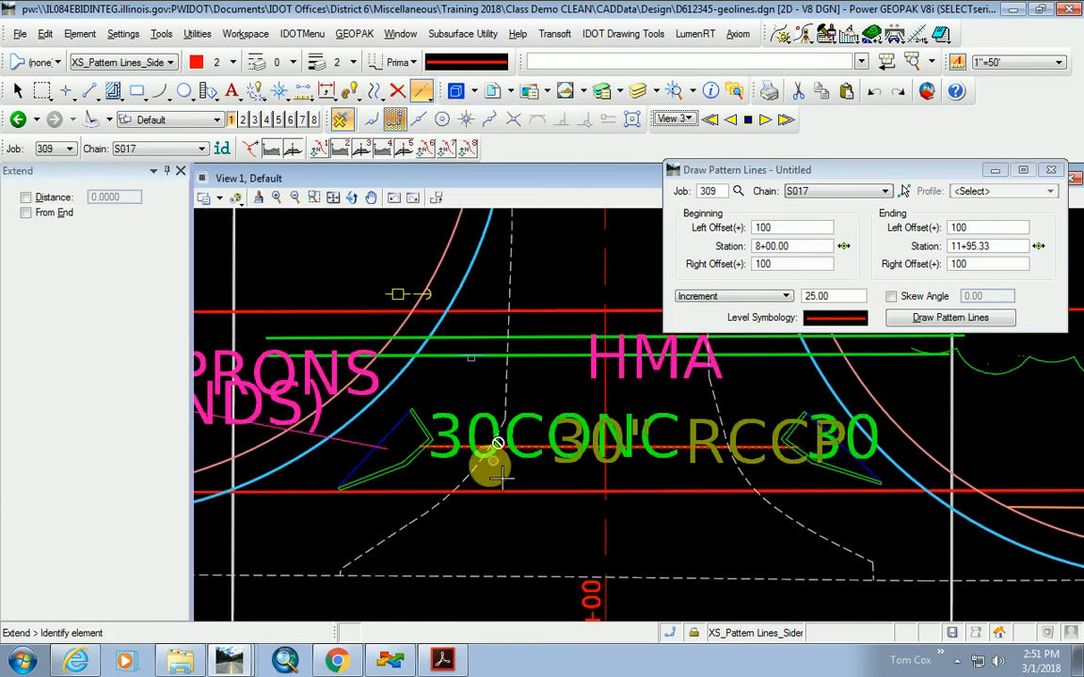
left_click(463, 467)
scroll(504, 469, "down", 5)
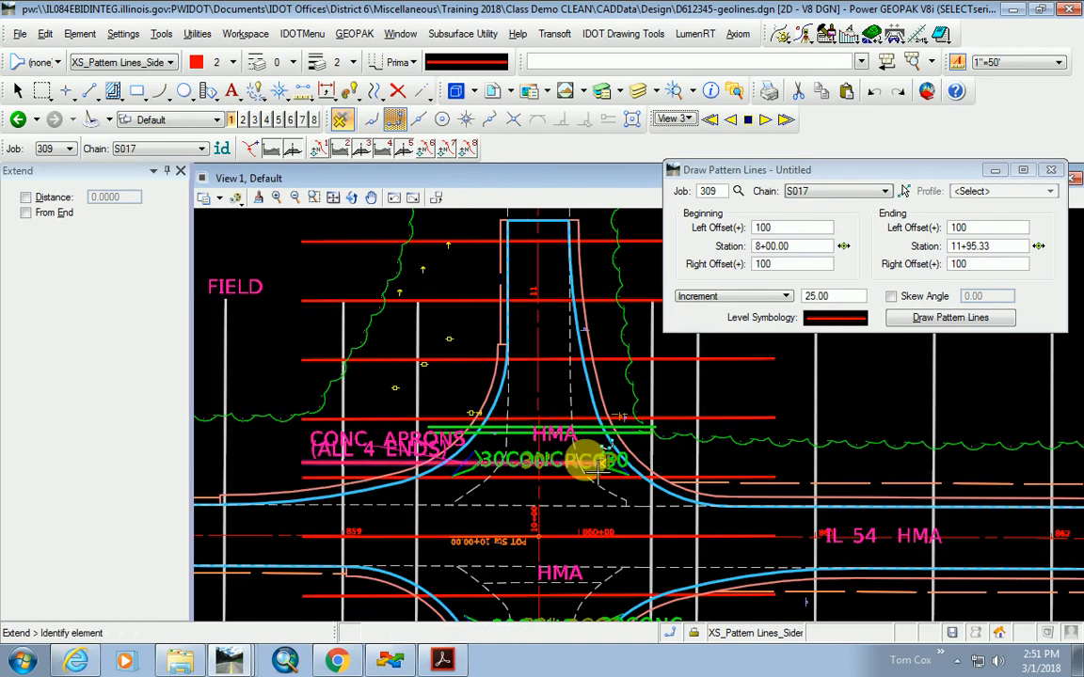
left_click(735, 473)
left_click(764, 469)
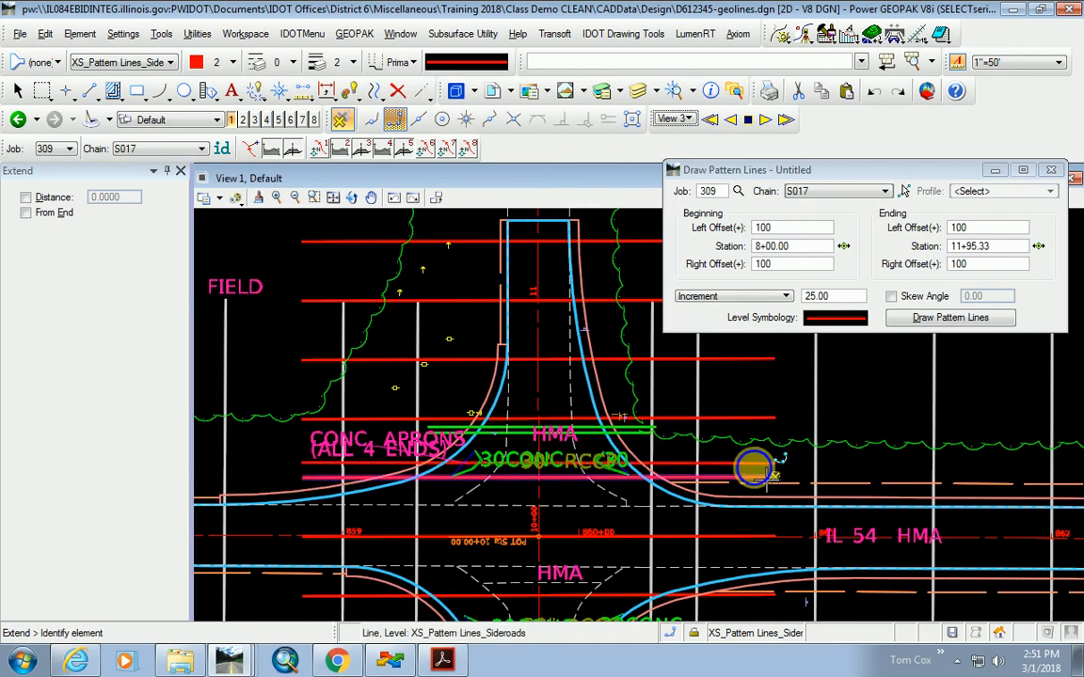
Copy the side road pattern line just north of the upper proposed culvert parallel to between the culvert's two pipe edges.
scroll(512, 442, "up", 3)
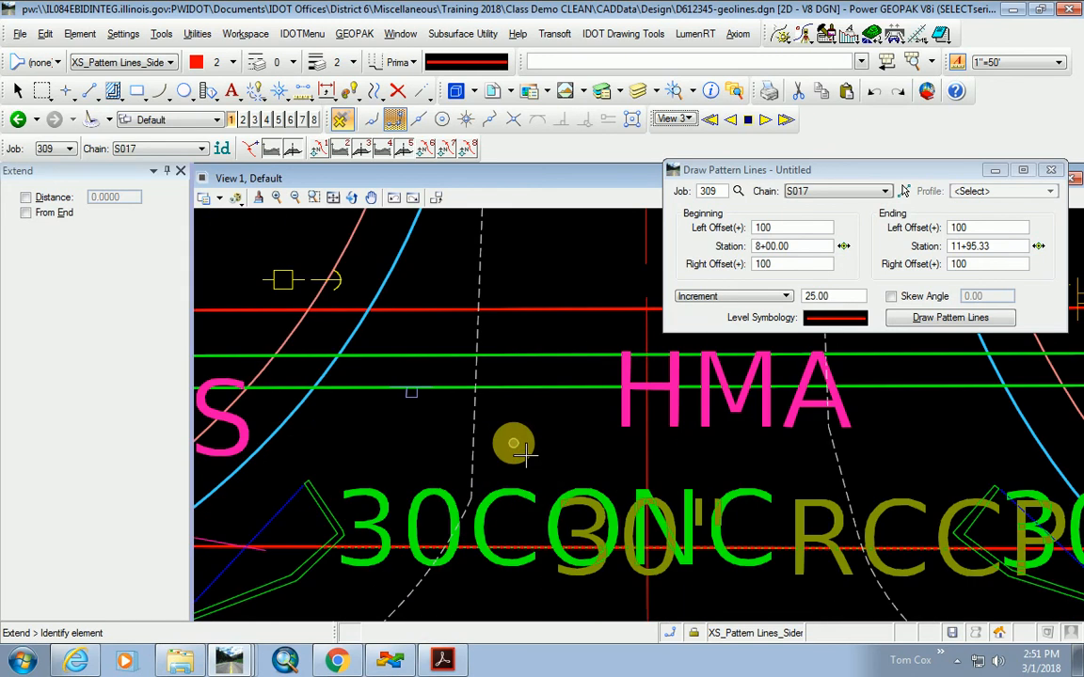
scroll(513, 442, "down", 1)
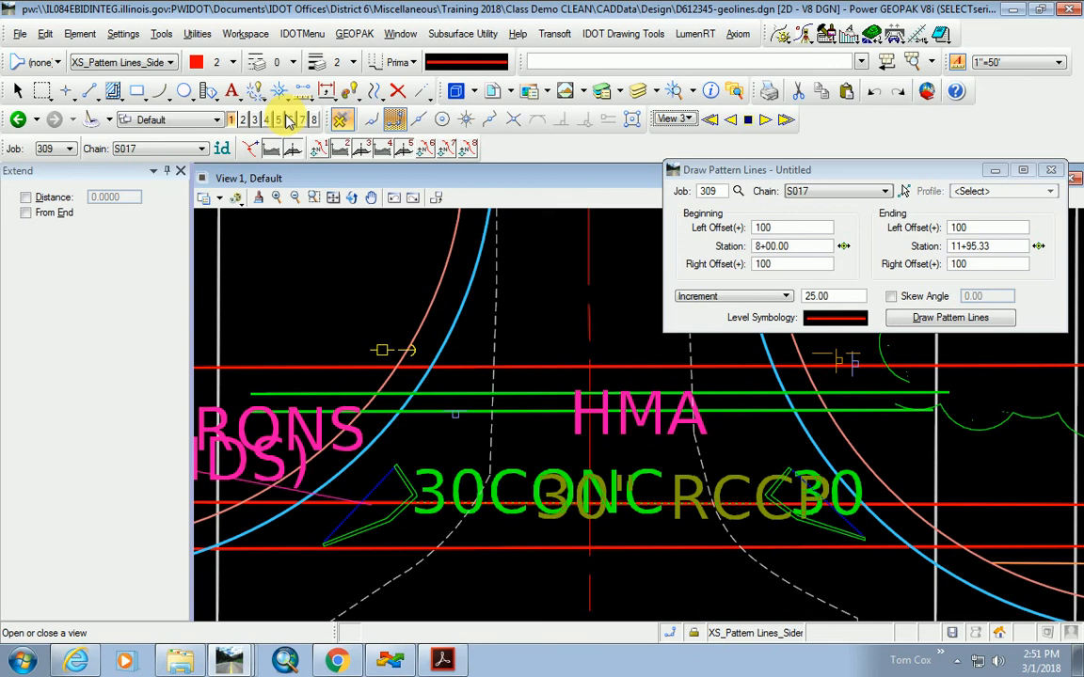
left_click(374, 91)
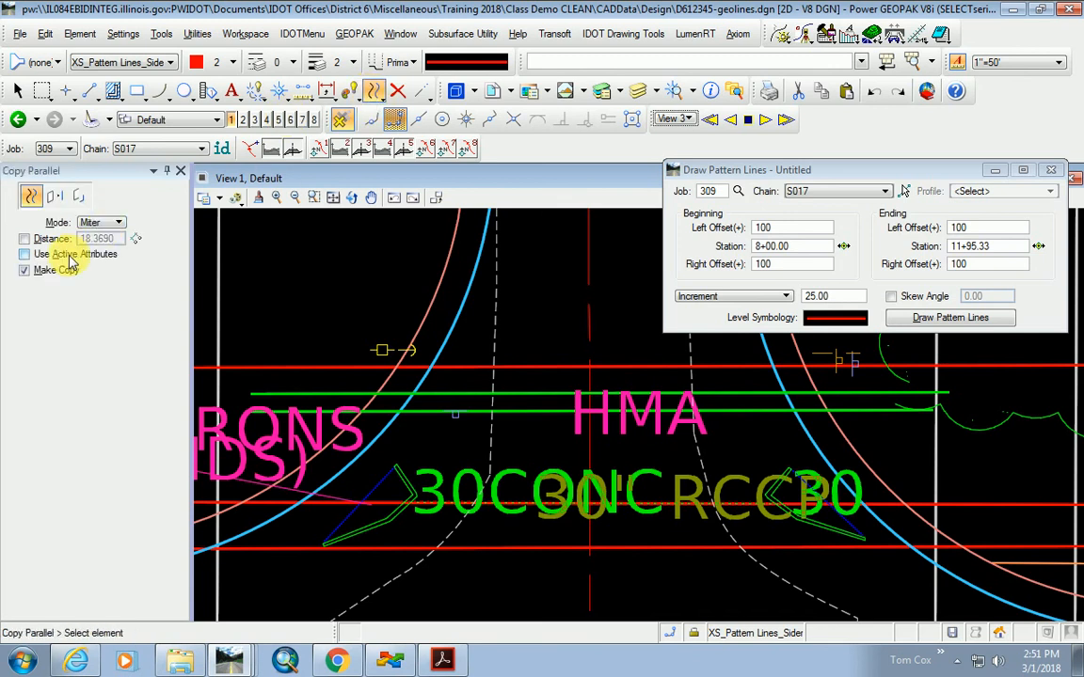
left_click(515, 372)
scroll(499, 411, "up", 2)
scroll(513, 411, "up", 2)
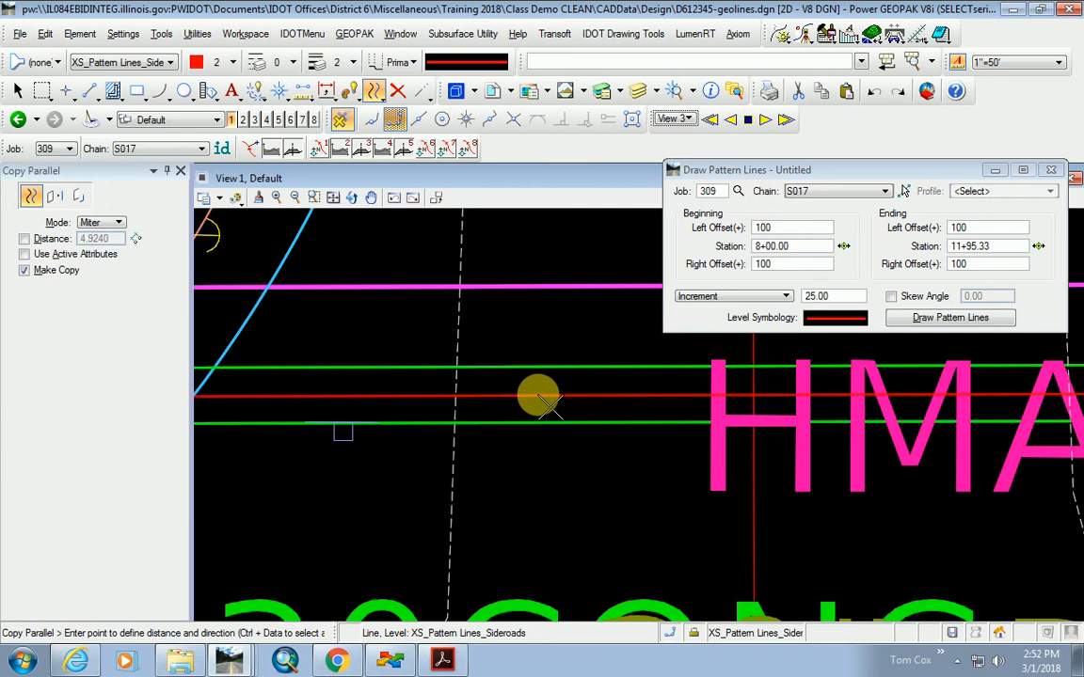
left_click(555, 394)
scroll(562, 394, "down", 3)
scroll(292, 400, "up", 2)
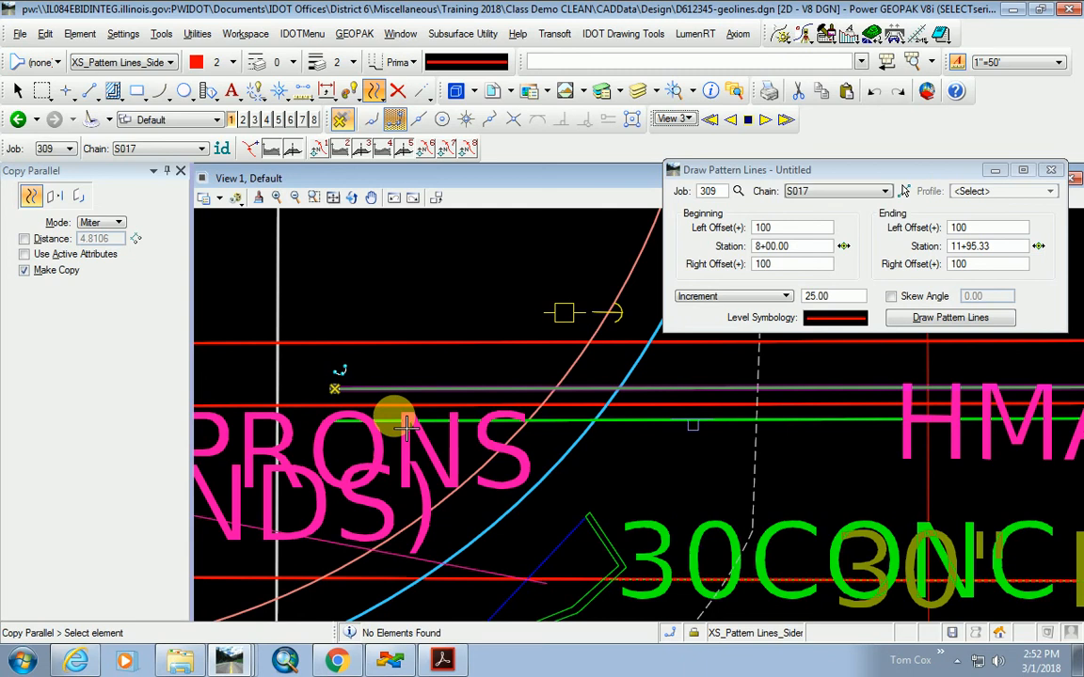
scroll(507, 411, "down", 3)
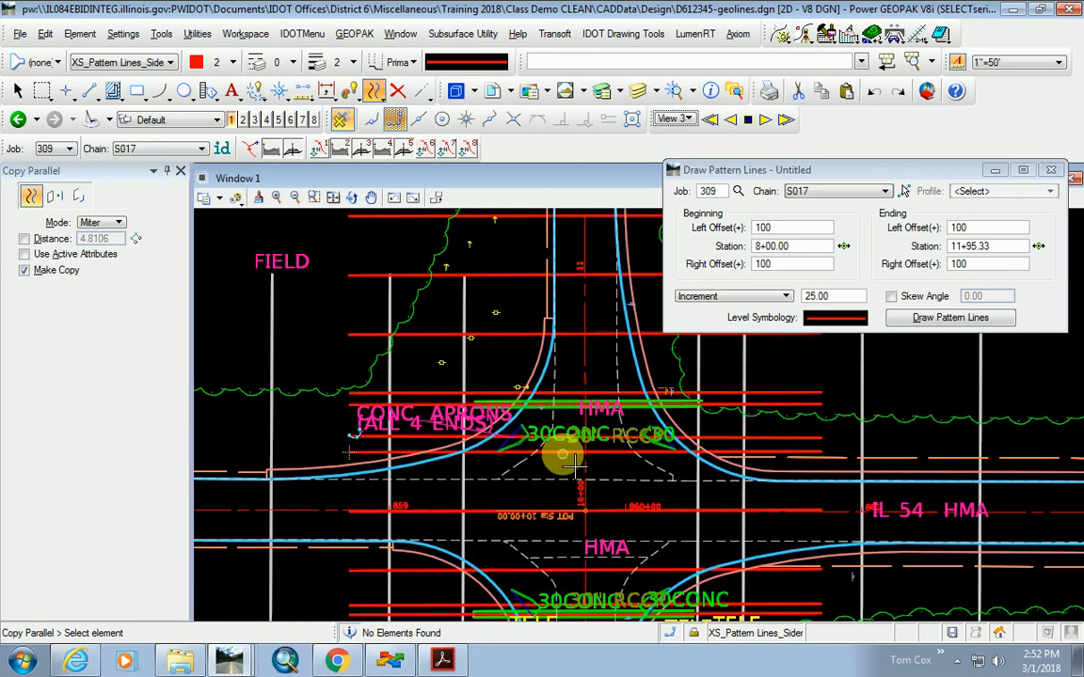
scroll(555, 456, "down", 2)
scroll(576, 468, "down", 2)
scroll(593, 437, "down", 2)
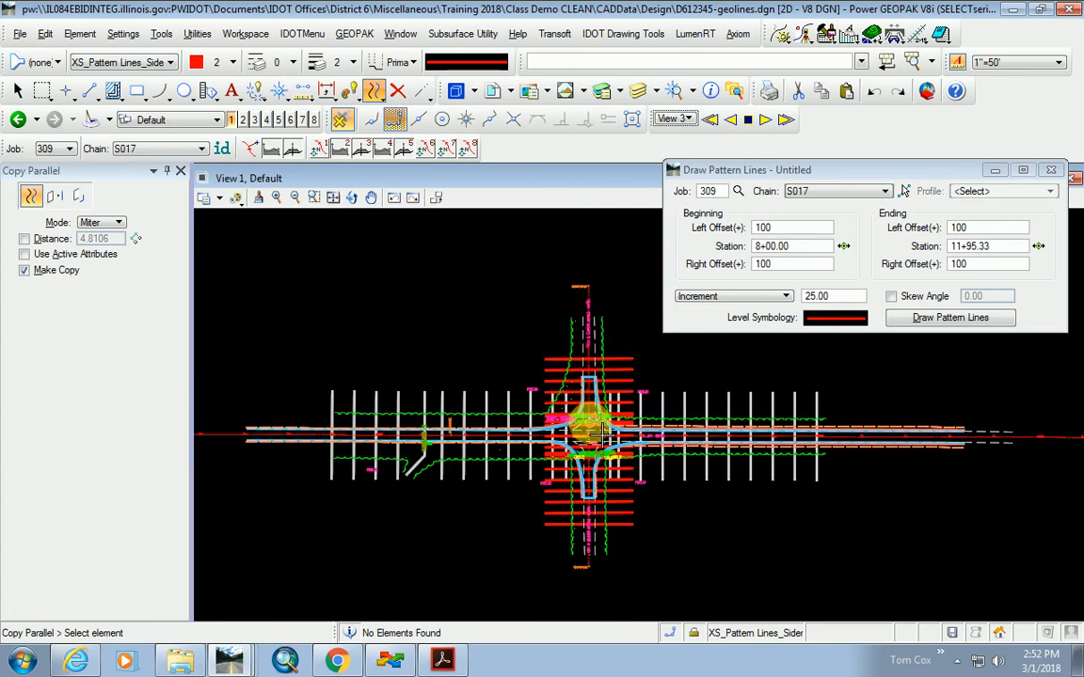
scroll(599, 428, "up", 2)
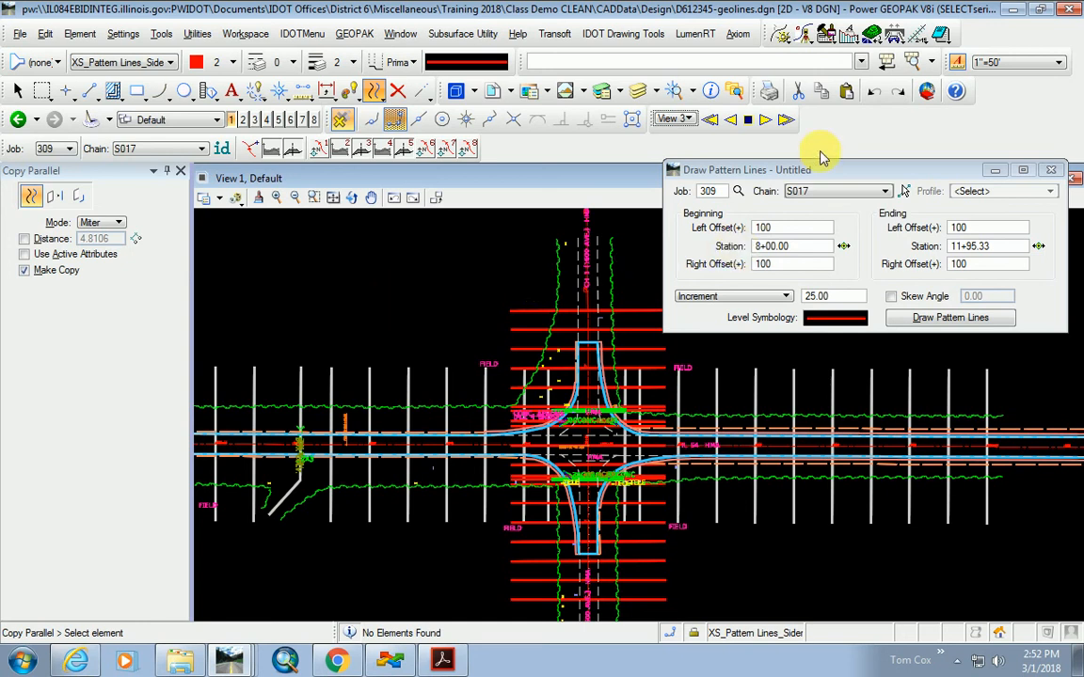
Open Existing Ground Cross Sections from Project Manager using the Untitled run, then minimize the Road Project window.
left_click(780, 34)
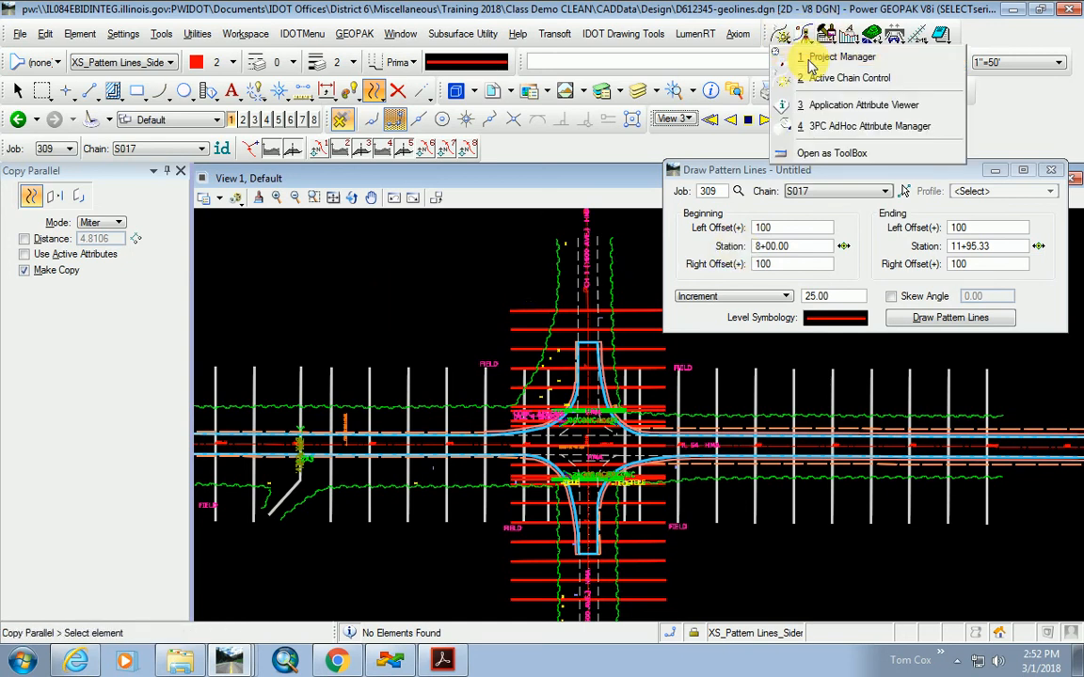
left_click(781, 52)
left_click_drag(774, 234, 768, 172)
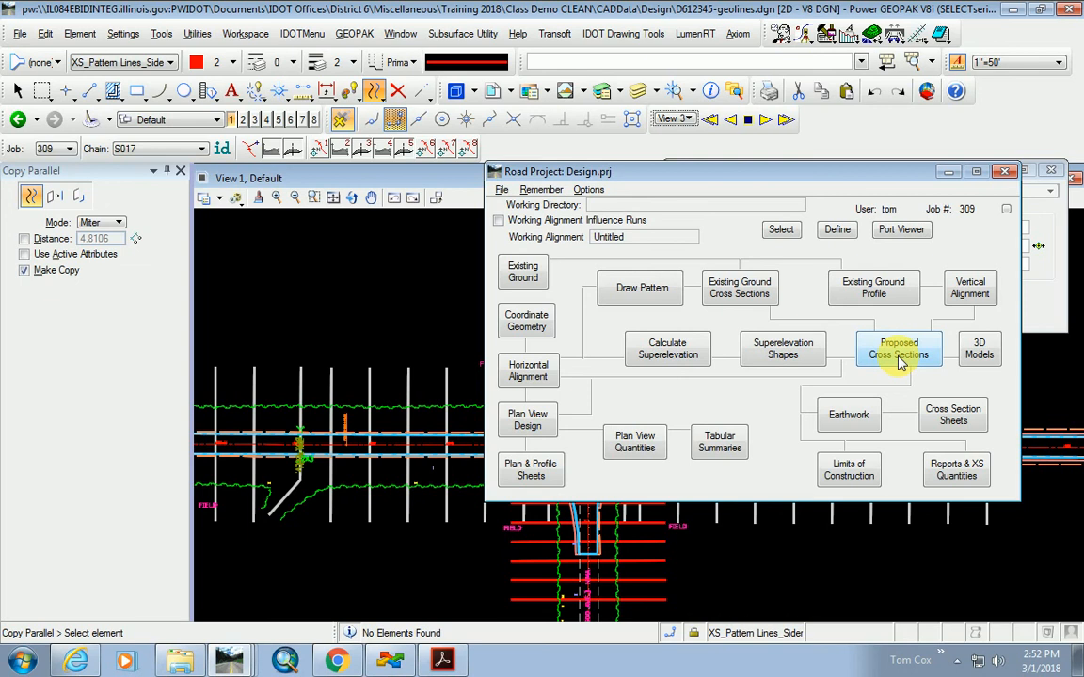
left_click(740, 289)
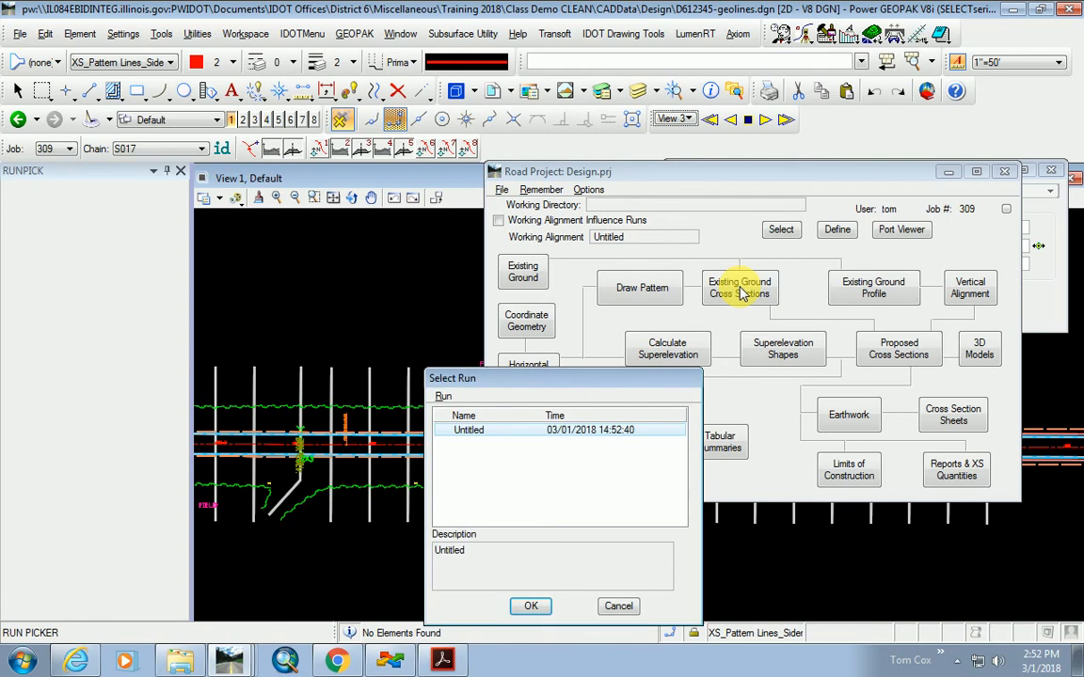
left_click(531, 608)
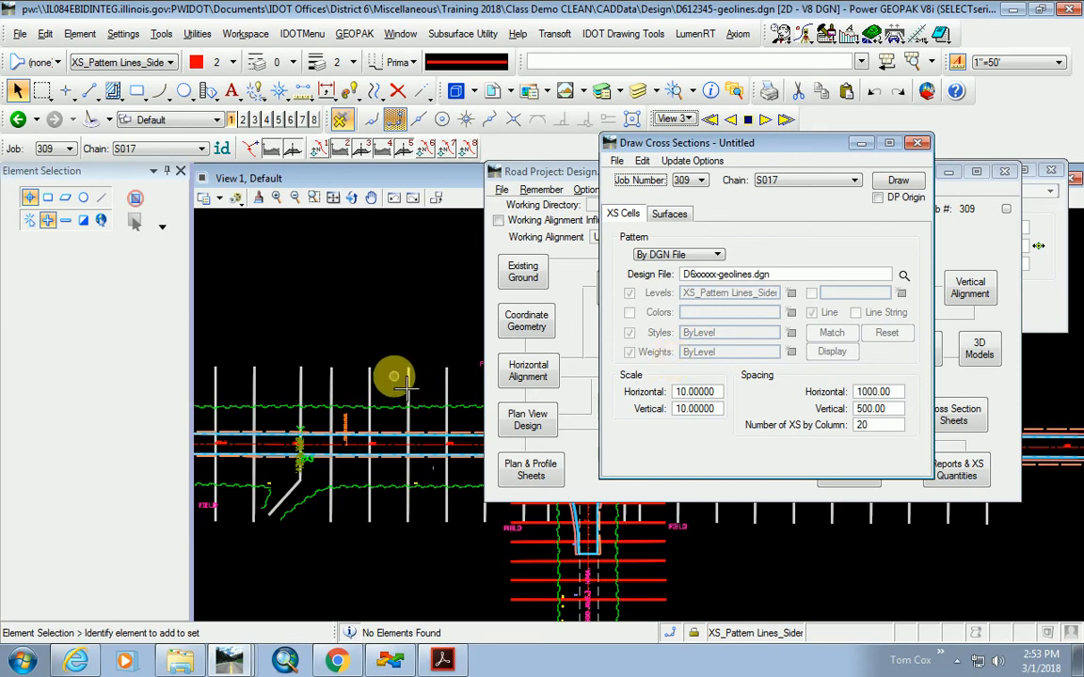
left_click(950, 173)
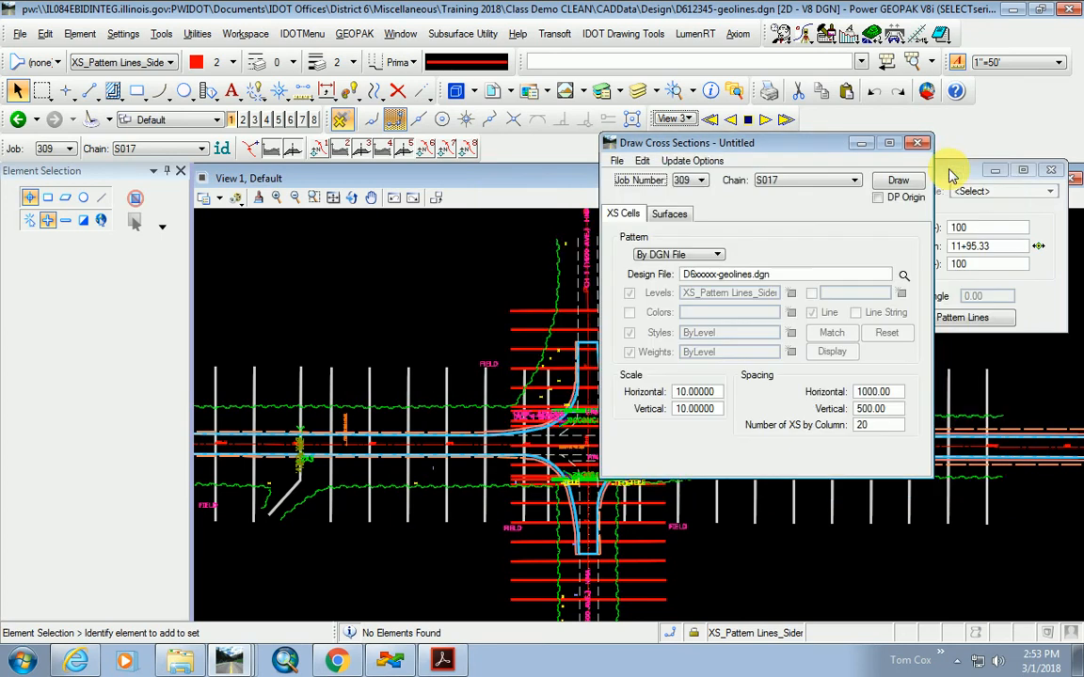
mouse_move(698, 142)
left_mouse_down()
mouse_move(722, 143)
mouse_move(705, 181)
left_mouse_up()
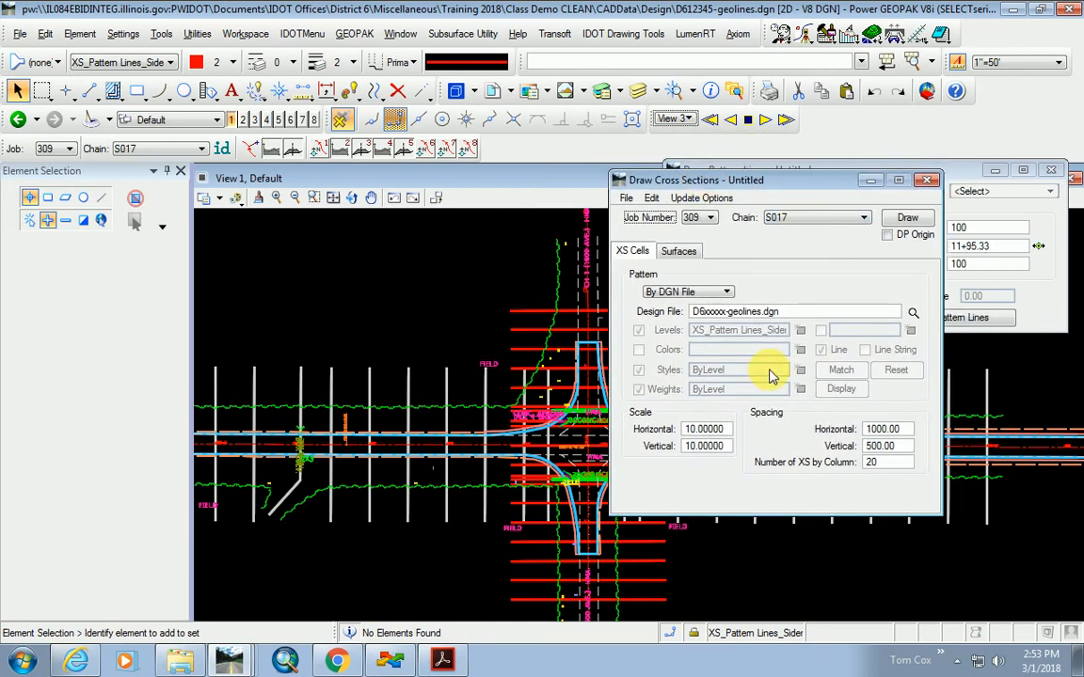
left_click(672, 253)
left_click(646, 255)
left_click(675, 253)
left_click(634, 252)
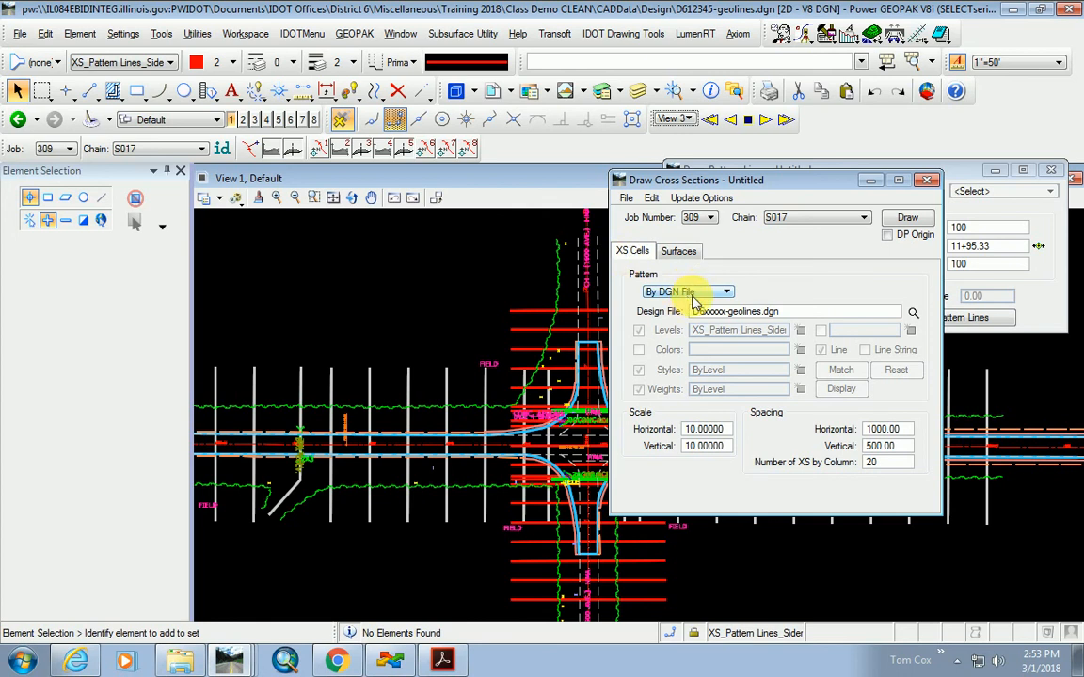
Keep the cross section pattern By DGN File and choose D612345-geolines.dgn from the Design folder as the design file.
left_click(688, 294)
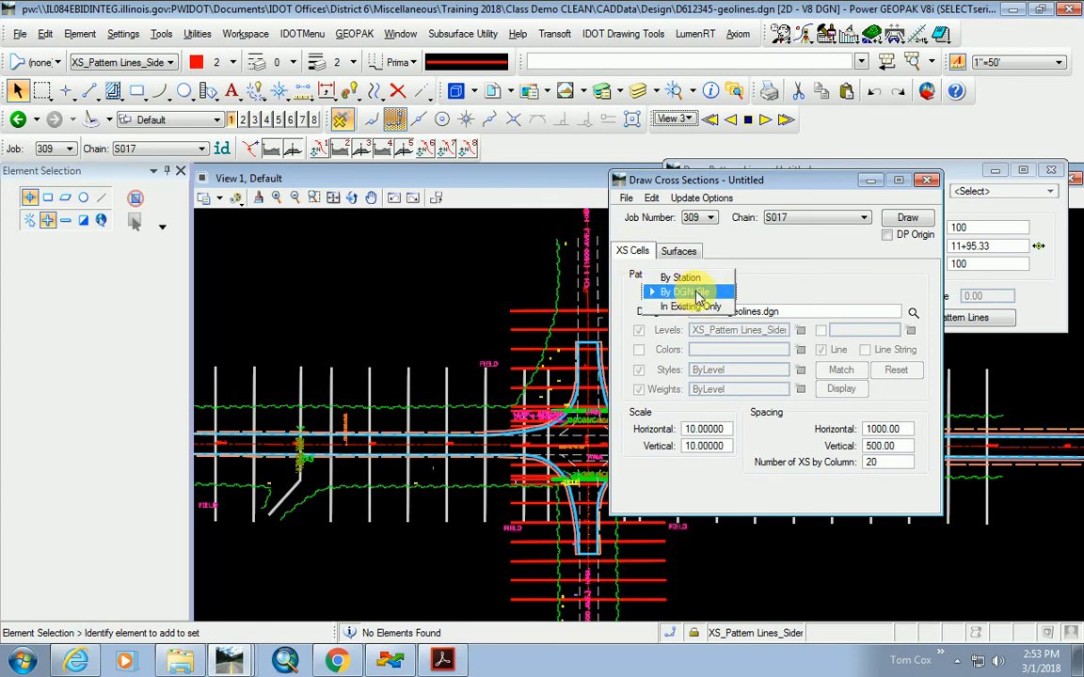
left_click(696, 294)
left_click(786, 313)
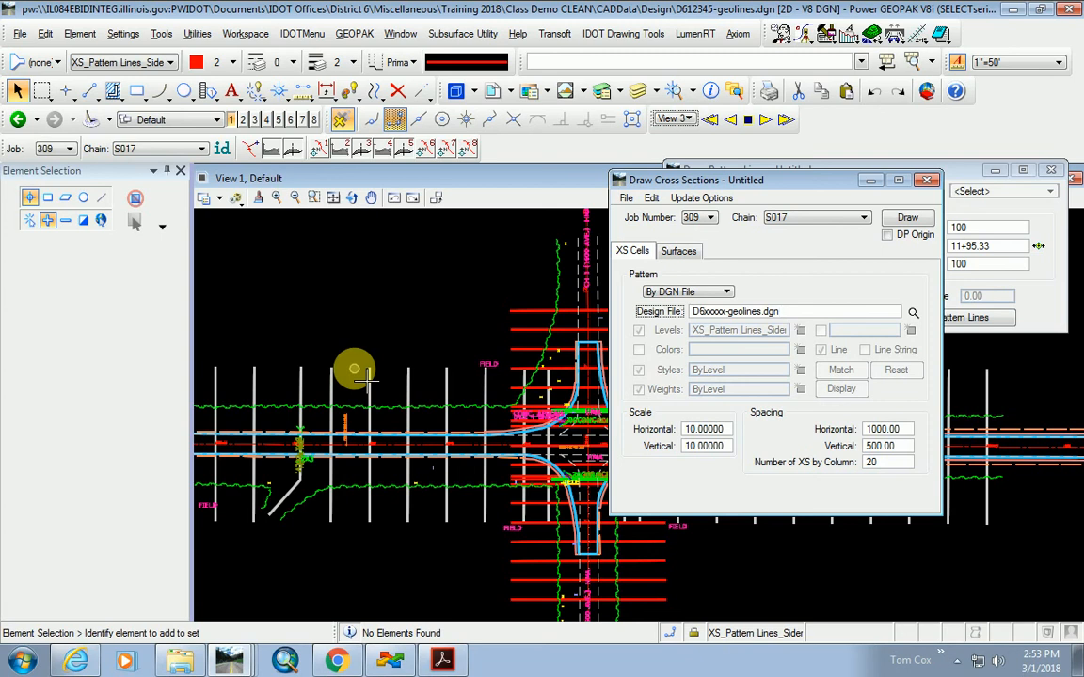
left_click(707, 292)
left_click(706, 294)
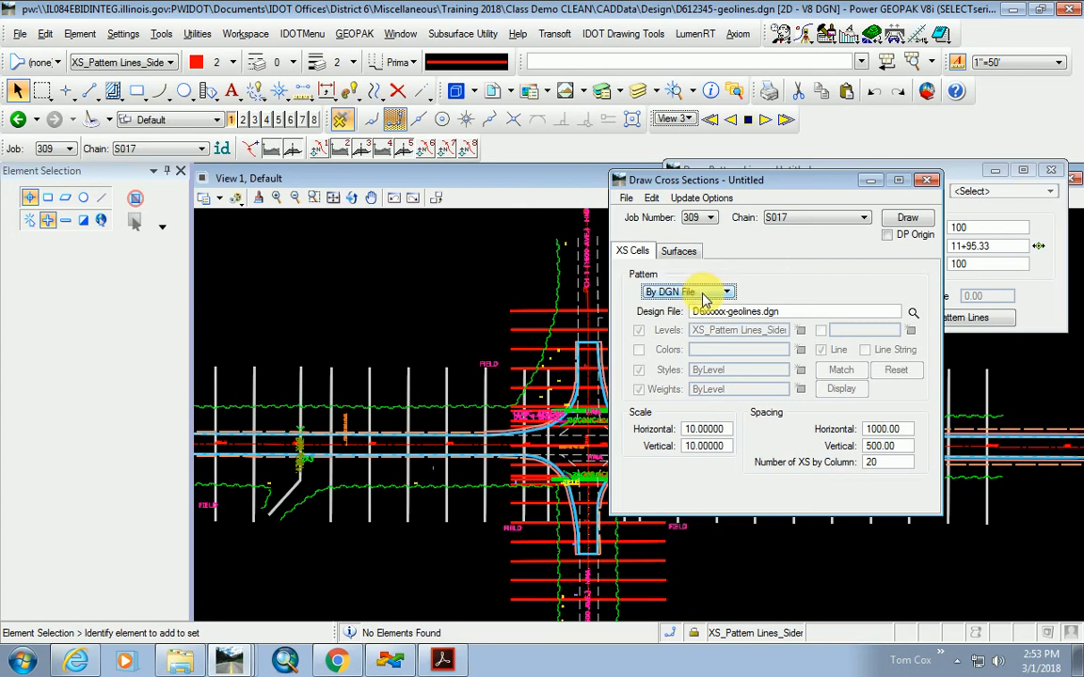
left_click(913, 311)
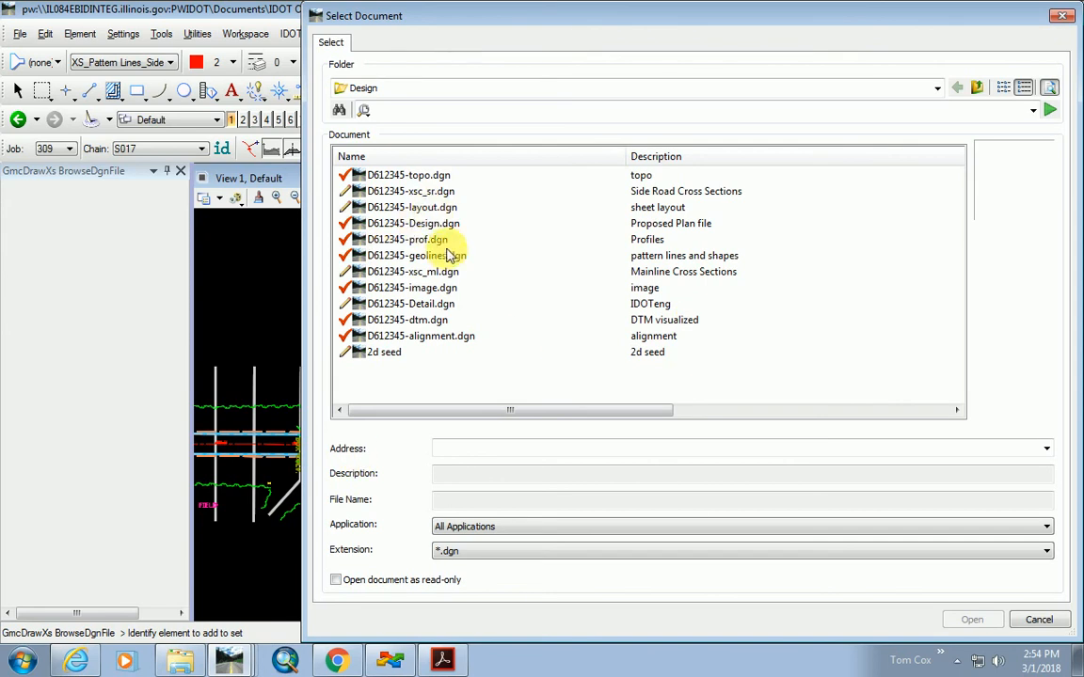
double_click(428, 256)
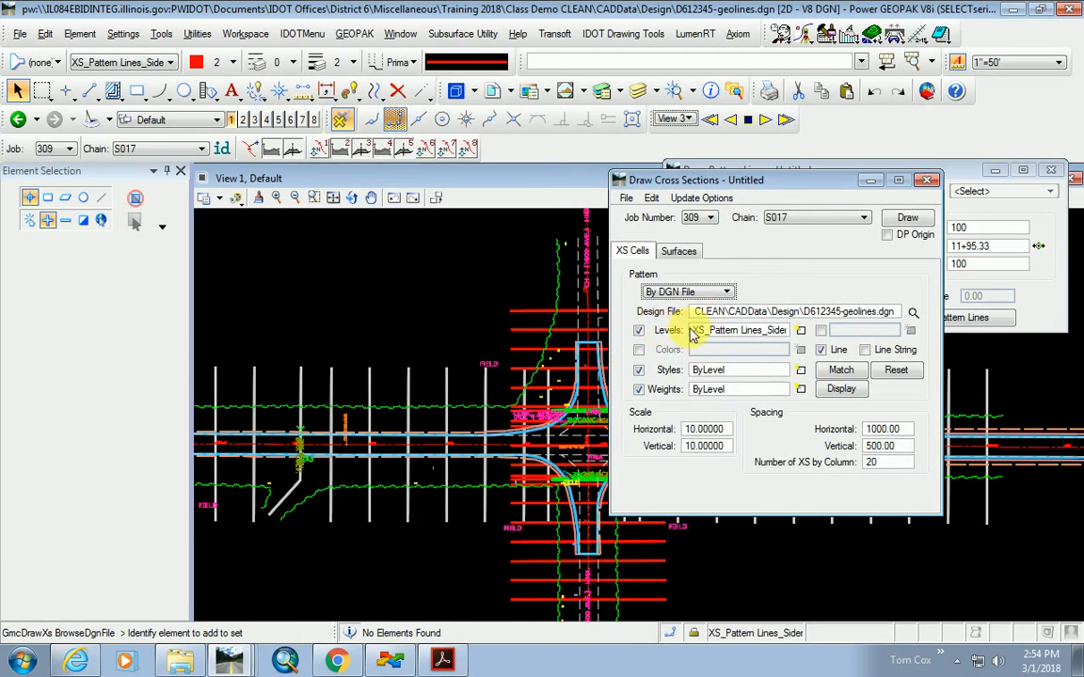
Reset the pattern line search criteria and look at the level name list without choosing a level.
left_click(898, 371)
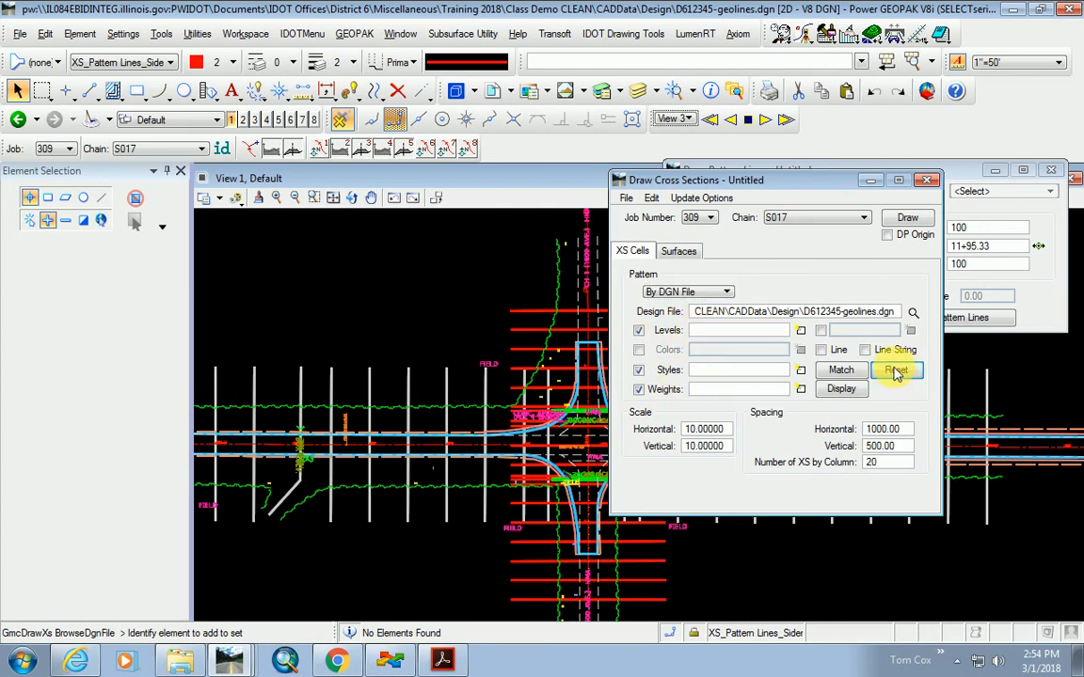
left_click(640, 331)
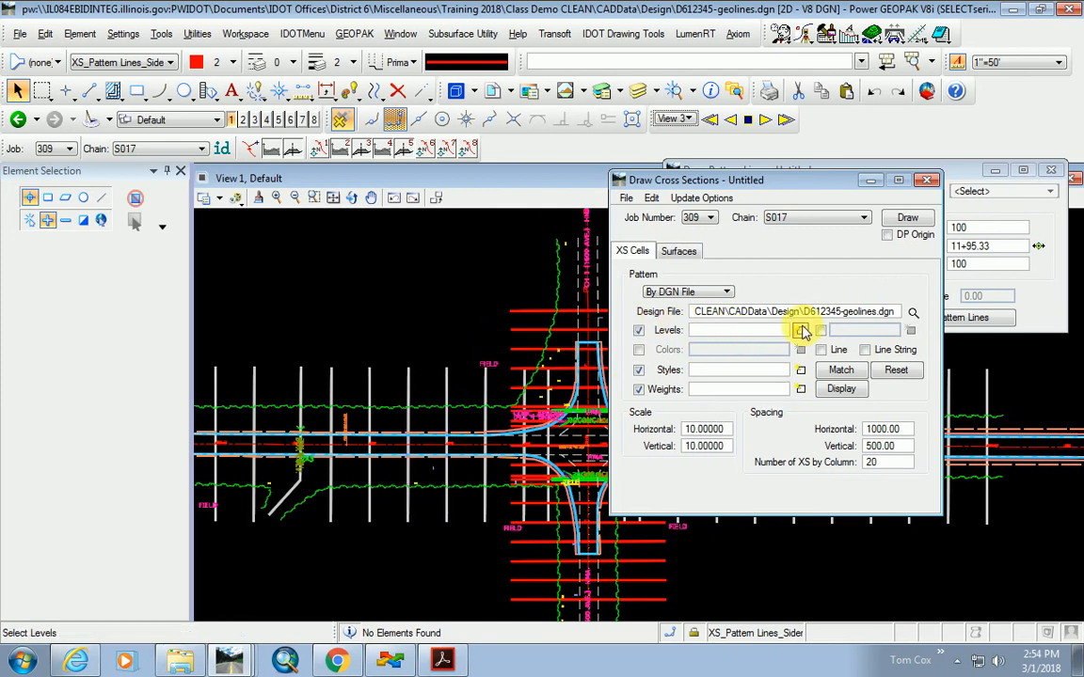
left_click(799, 334)
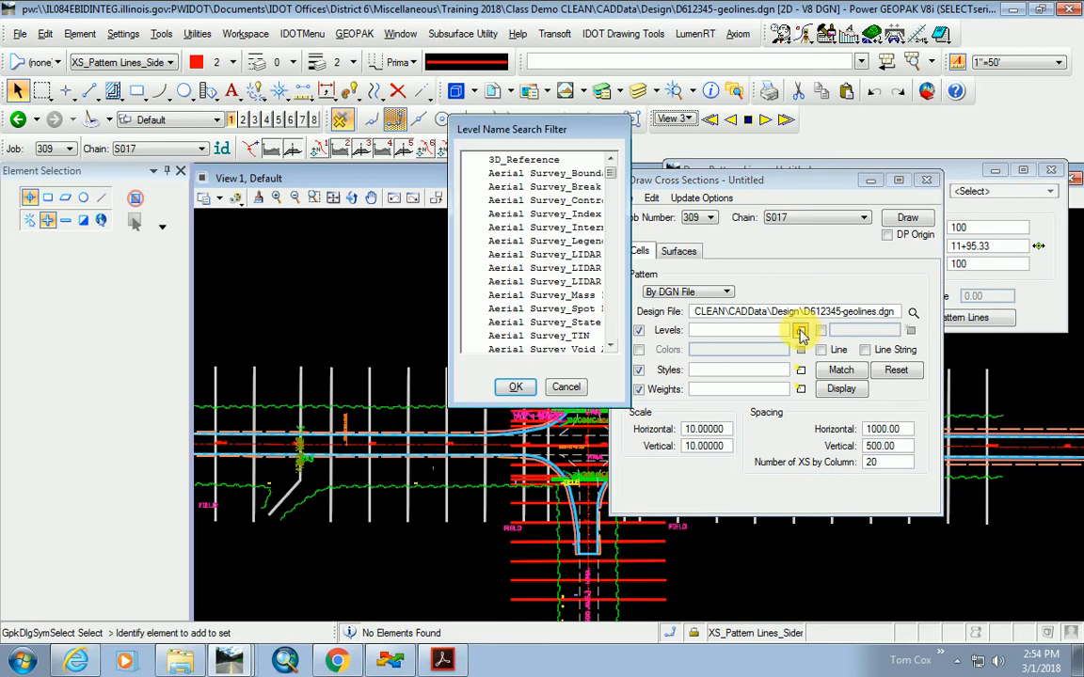
left_click(566, 387)
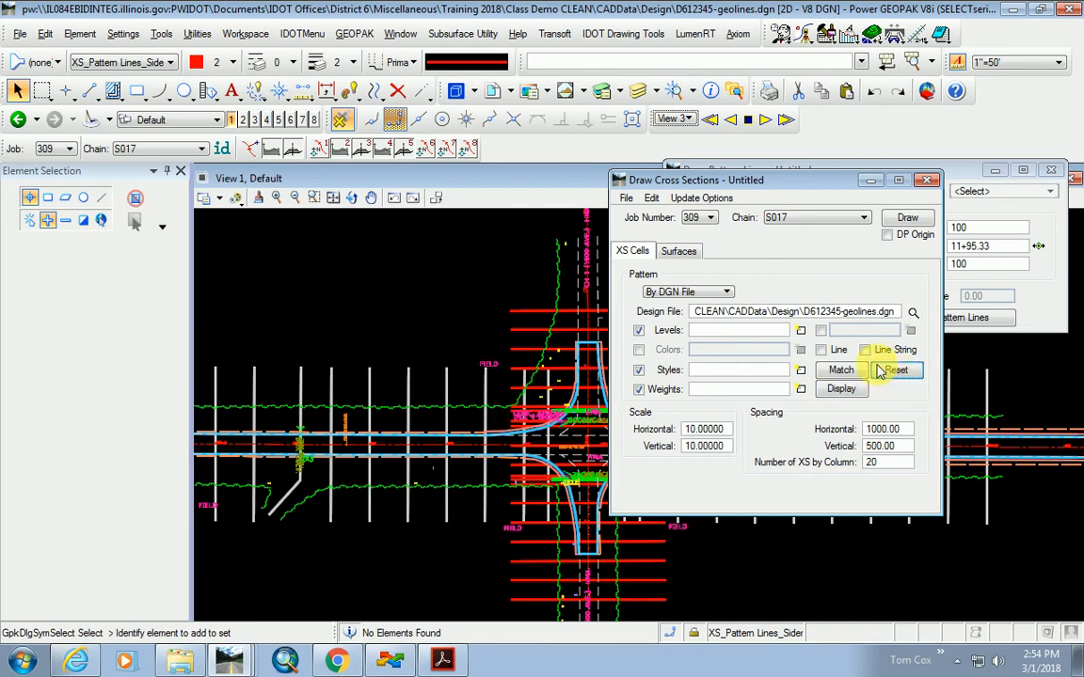
Match the pattern search criteria to a white mainline pattern line and include line strings as well as lines.
left_click(845, 370)
left_click(367, 387)
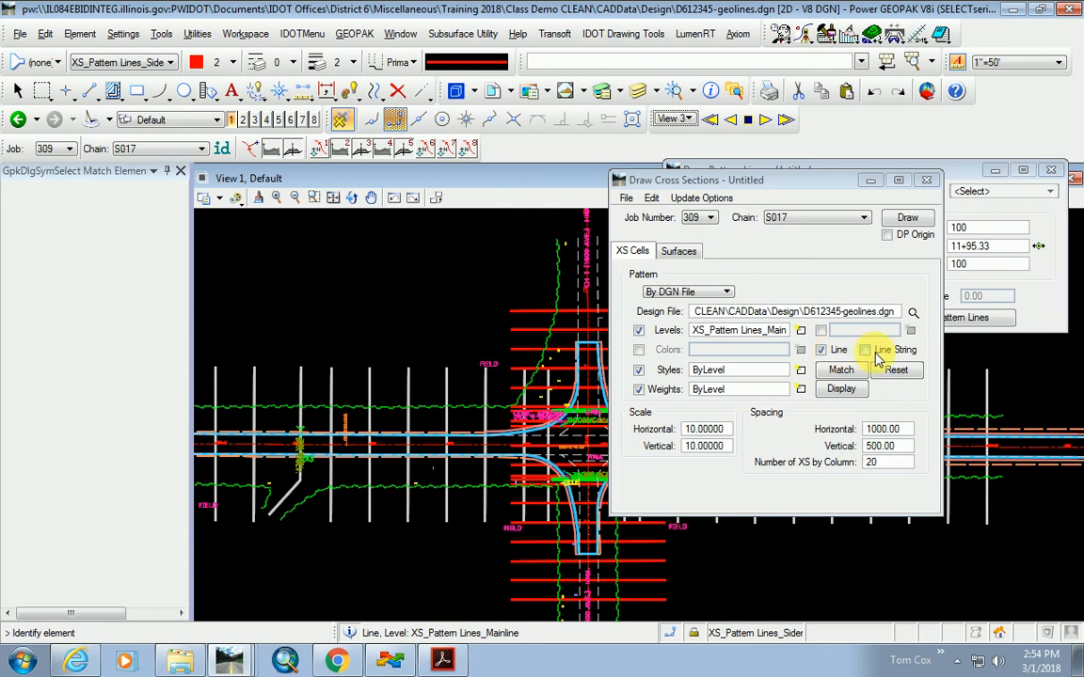
scroll(418, 485, "down", 1)
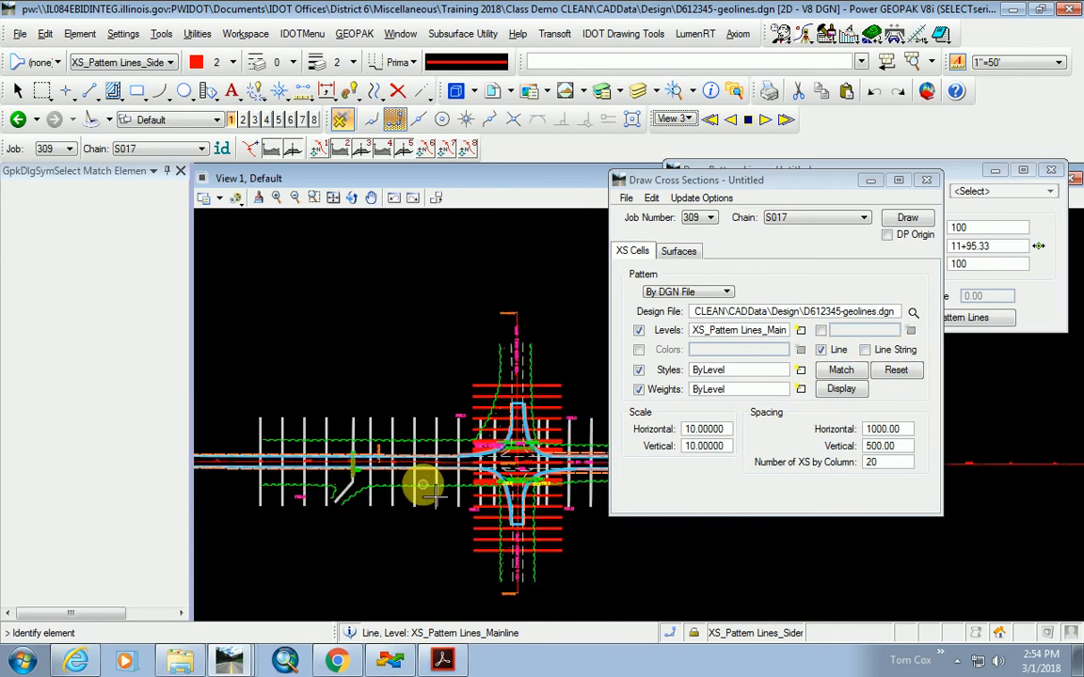
scroll(331, 487, "up", 1)
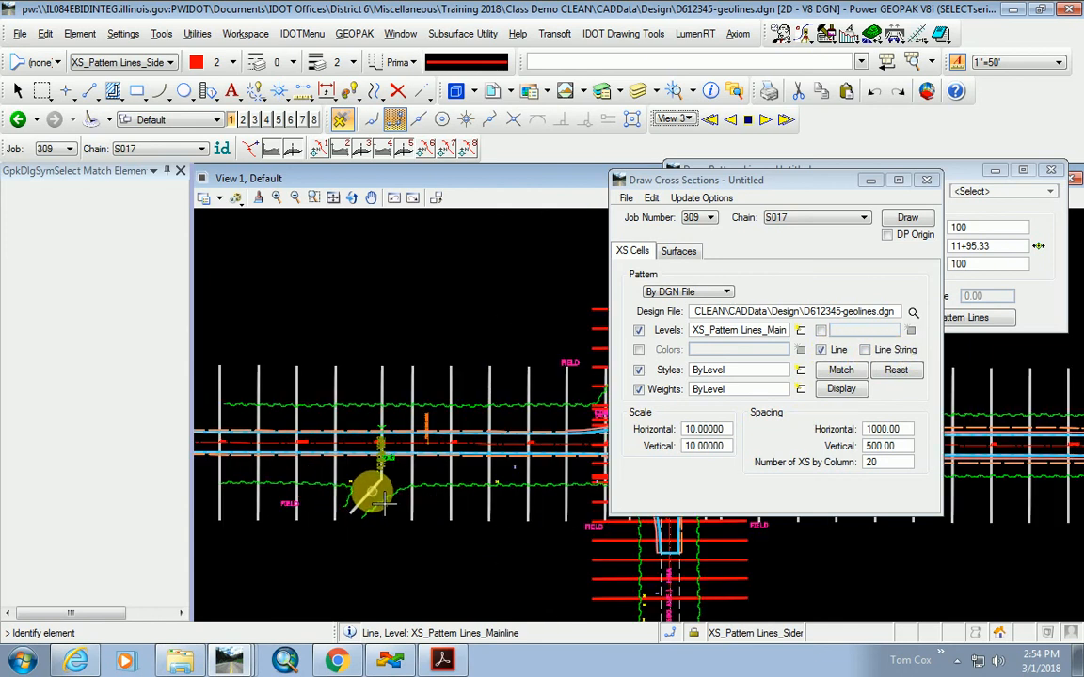
left_click(864, 349)
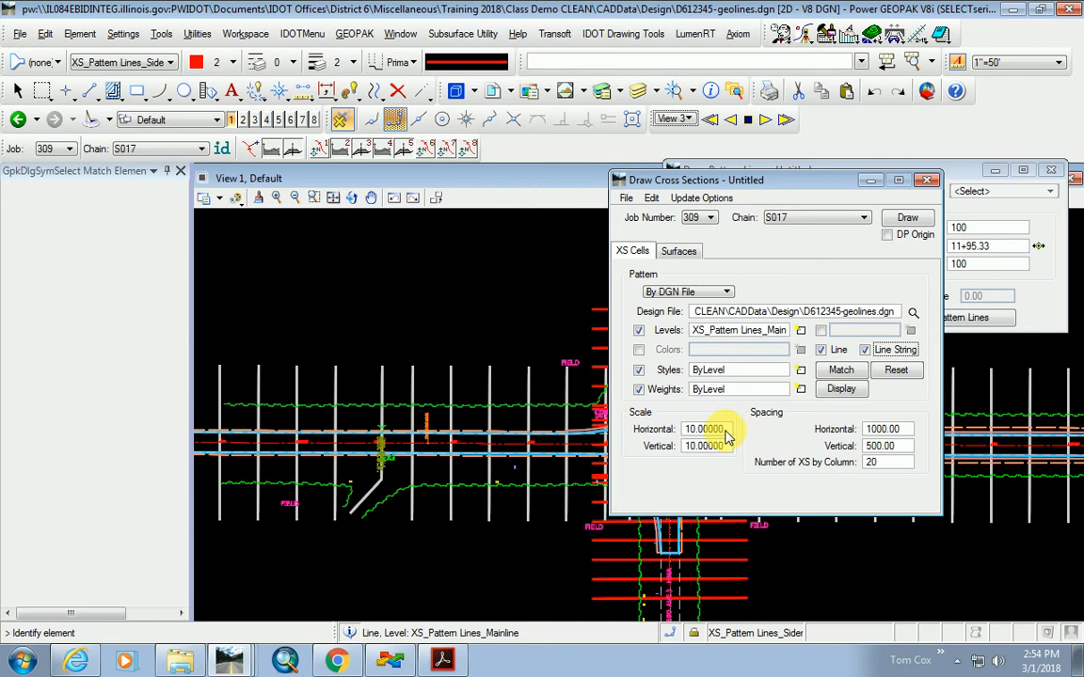
Set the cross section scale to 2 horizontal and 1 vertical.
left_click_drag(726, 431, 635, 433)
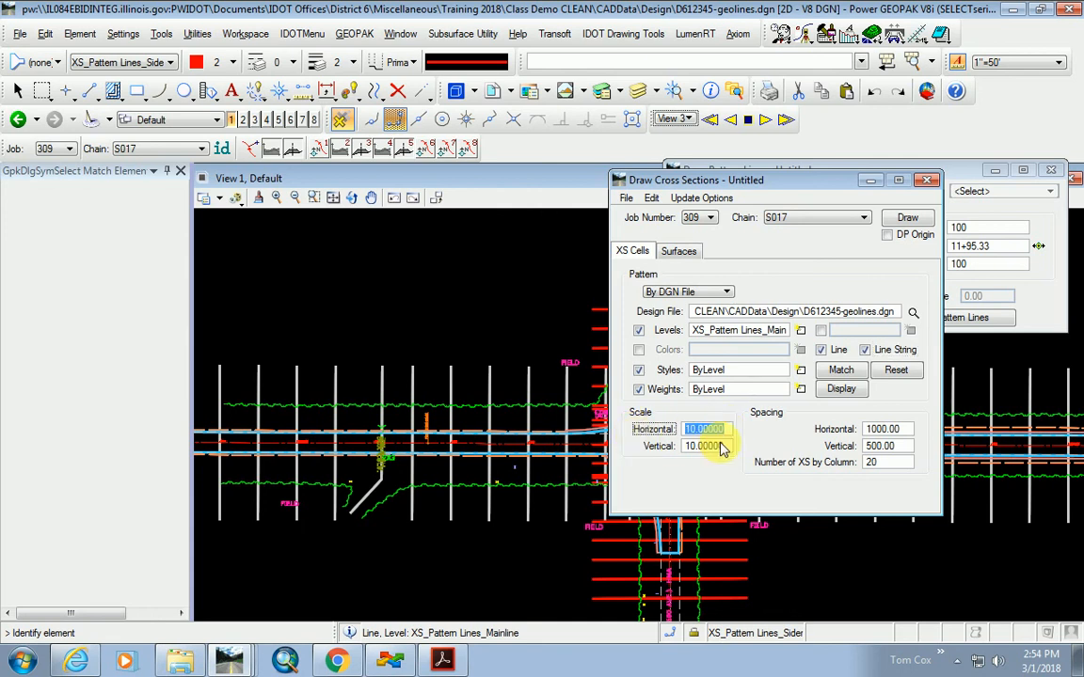
left_click_drag(727, 449, 681, 447)
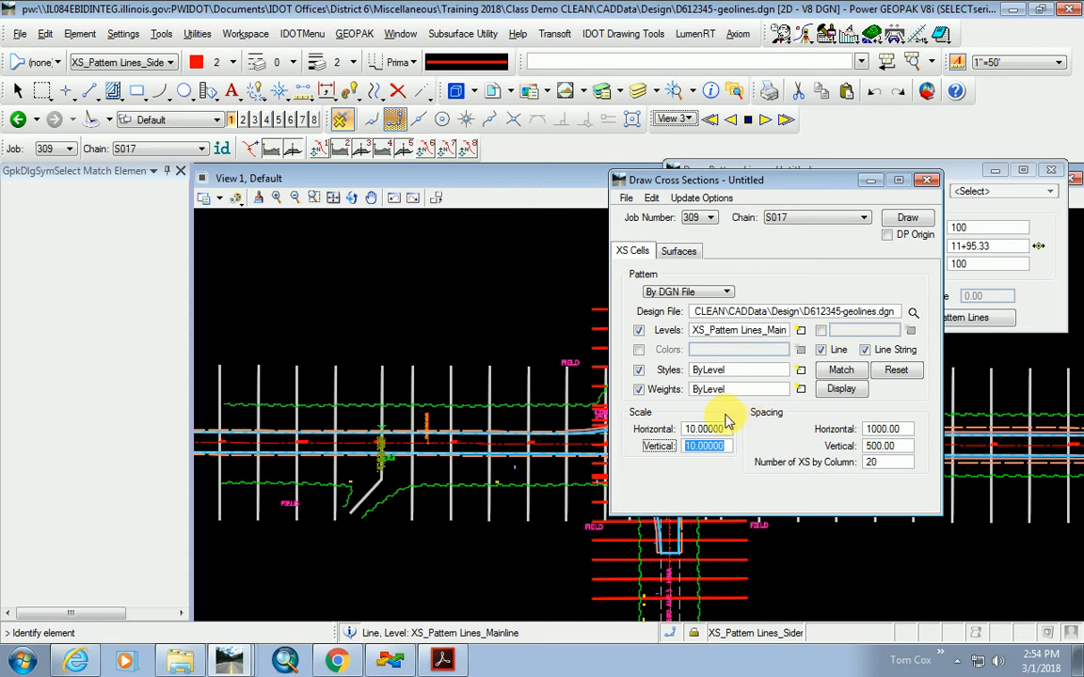
left_click_drag(720, 430, 656, 430)
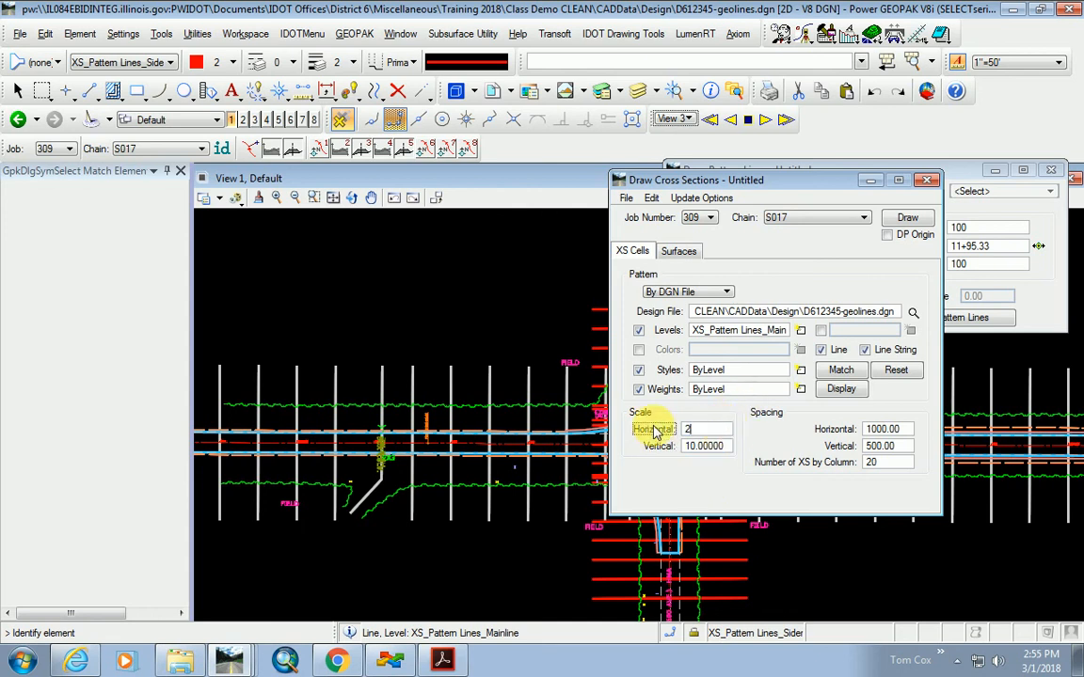
key("Tab")
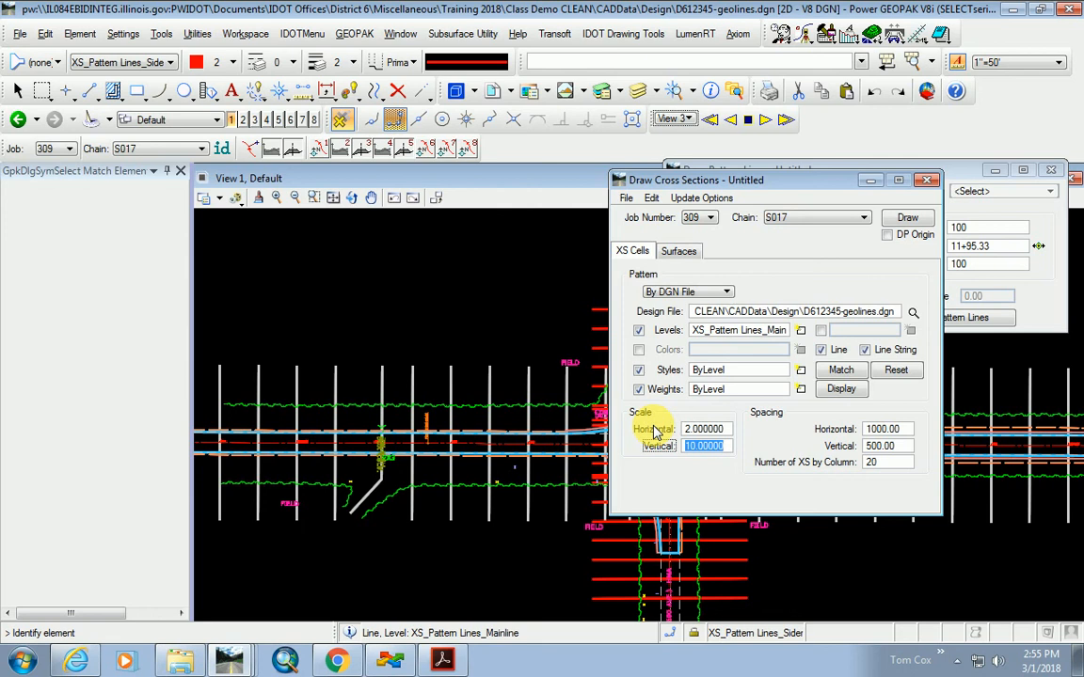
key("Tab")
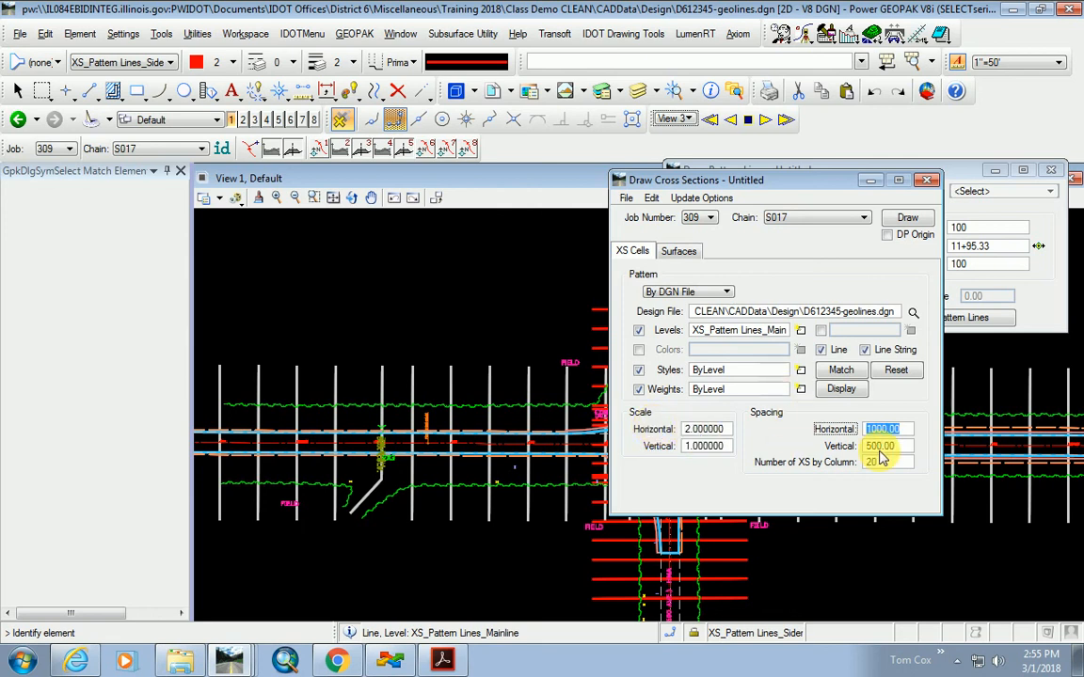
Choose ch1_il54.tin from the Surveys folder as the TIN file for the cross section surface.
left_click(679, 252)
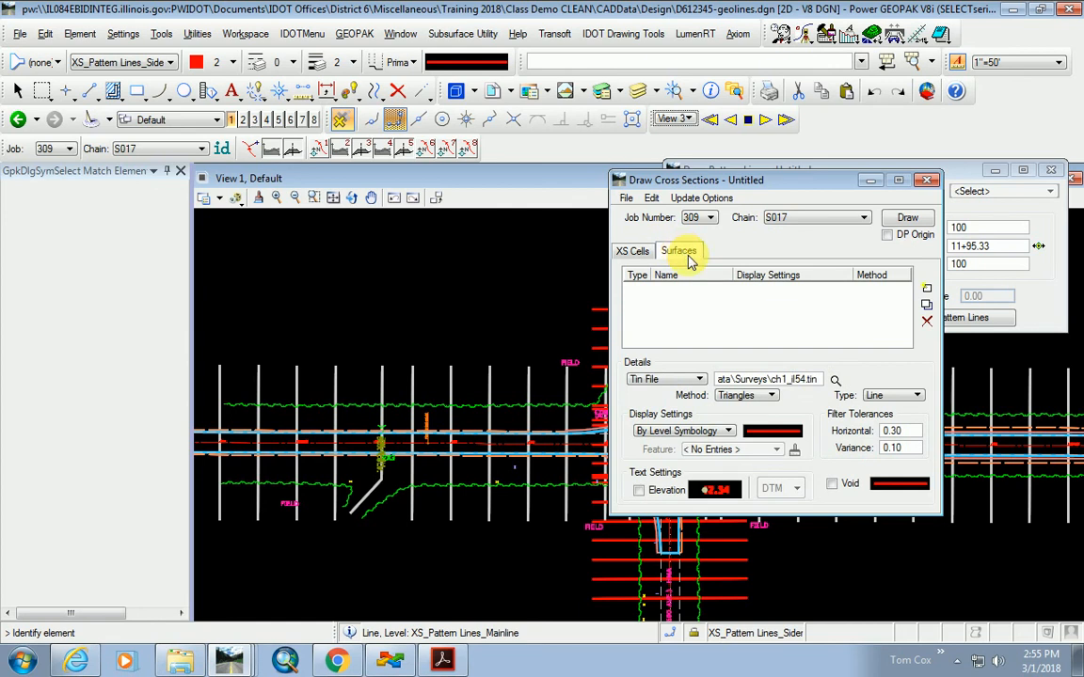
left_click(834, 380)
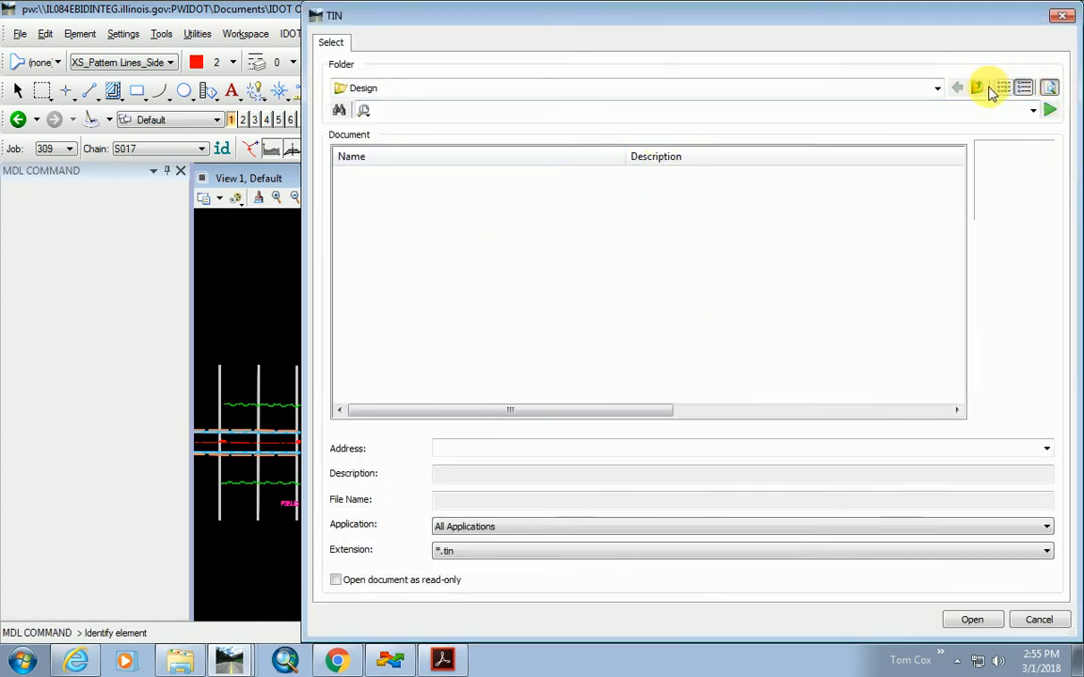
left_click(977, 88)
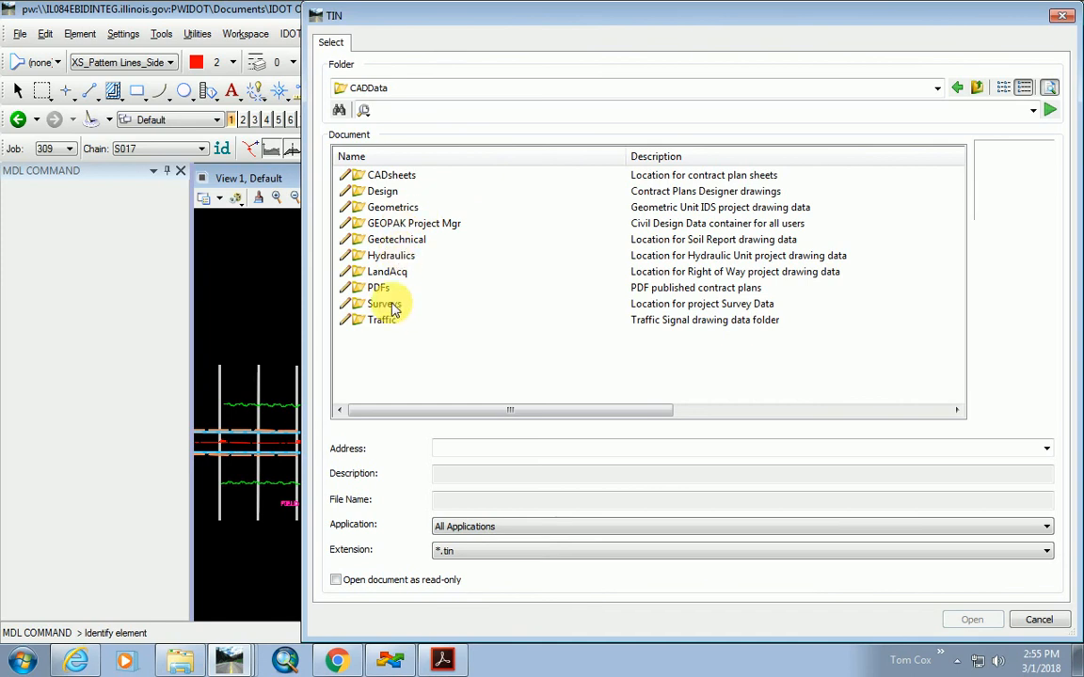
double_click(388, 307)
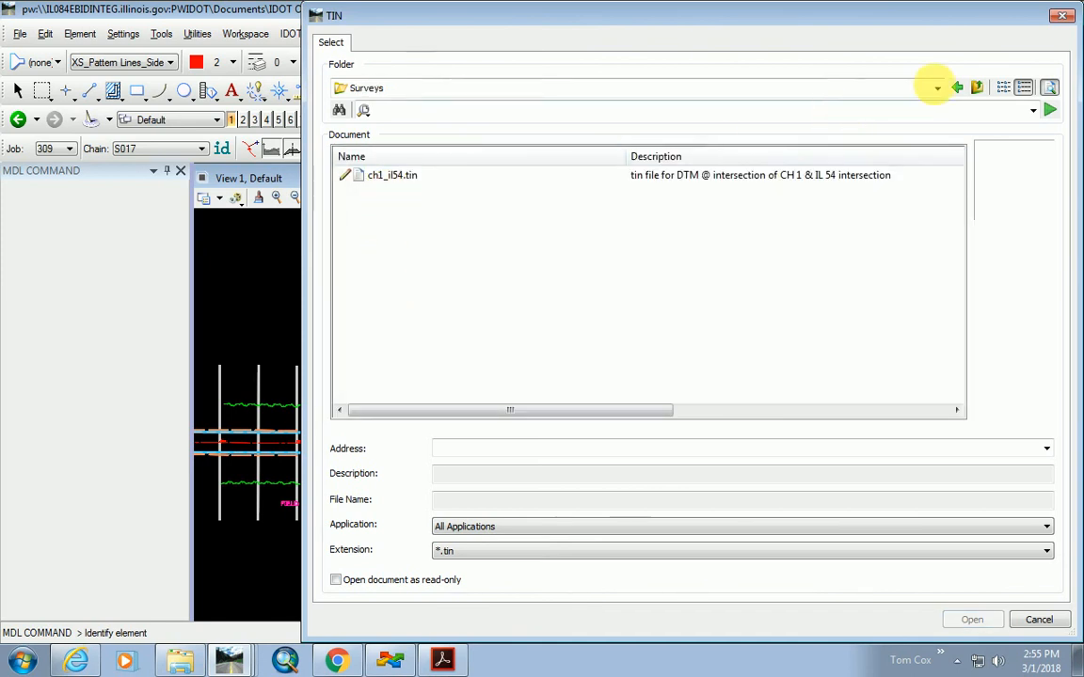
left_click(938, 87)
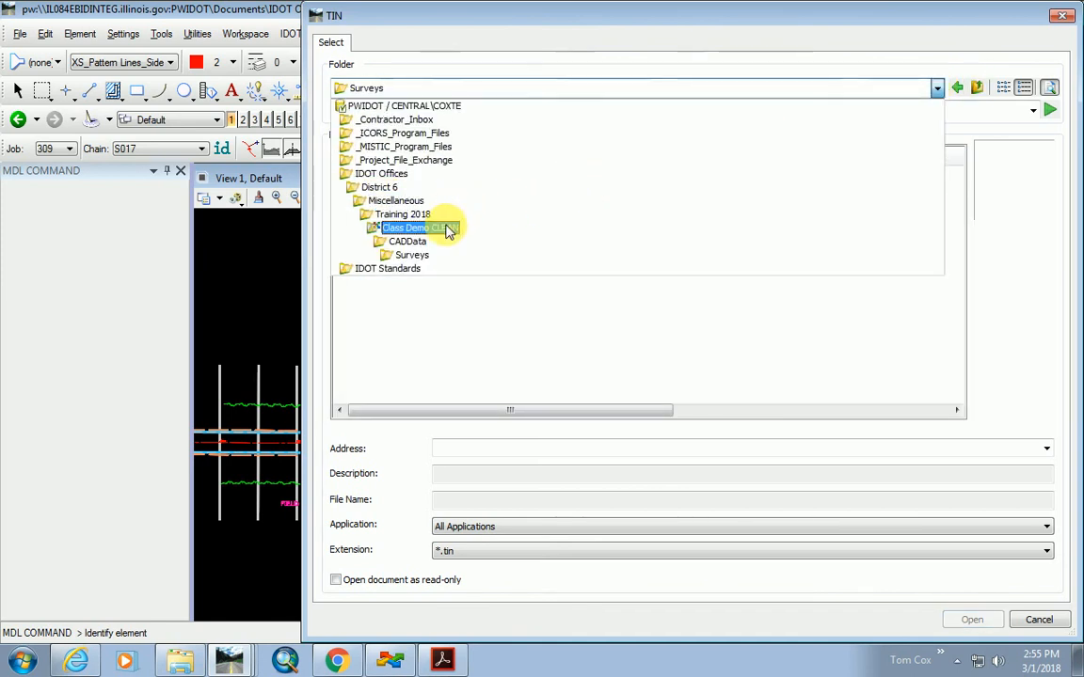
left_click(428, 254)
left_click(389, 180)
double_click(389, 180)
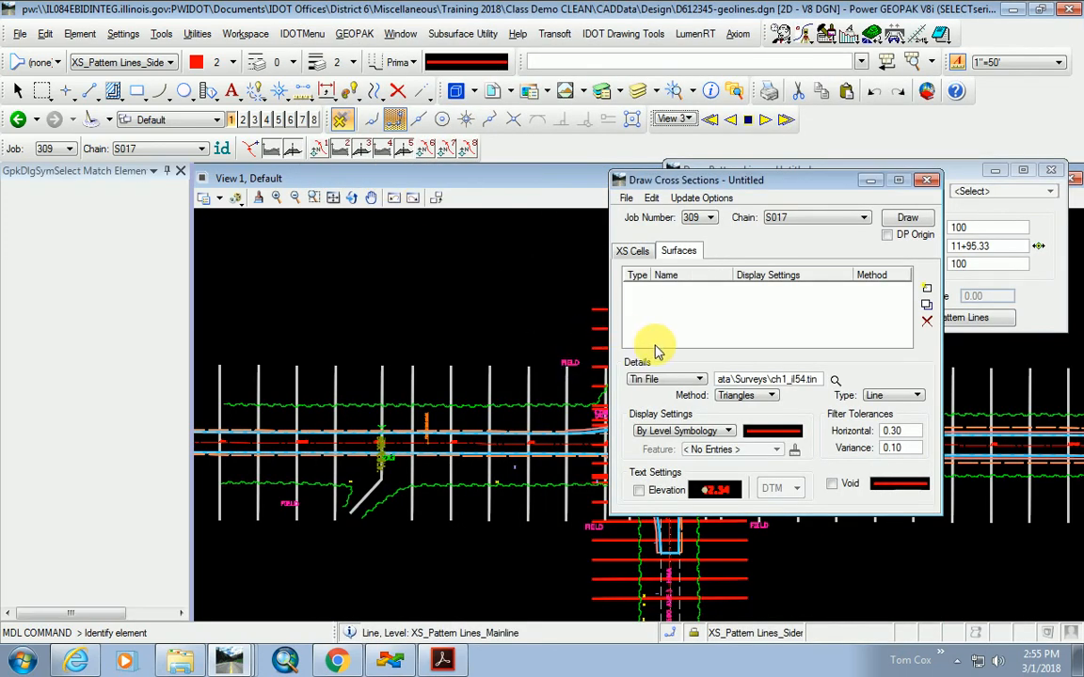
left_click_drag(724, 180, 725, 160)
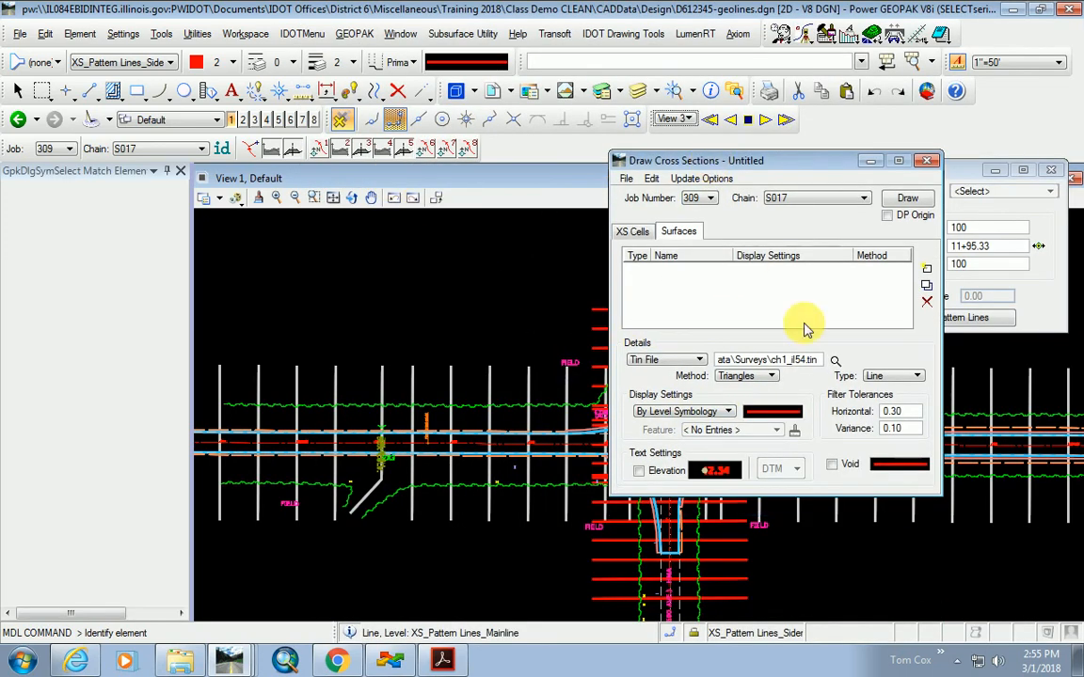
Display the TIN surface by level symbology on level XSC_Exist Ground, with its color set to ByLevel.
left_click(729, 413)
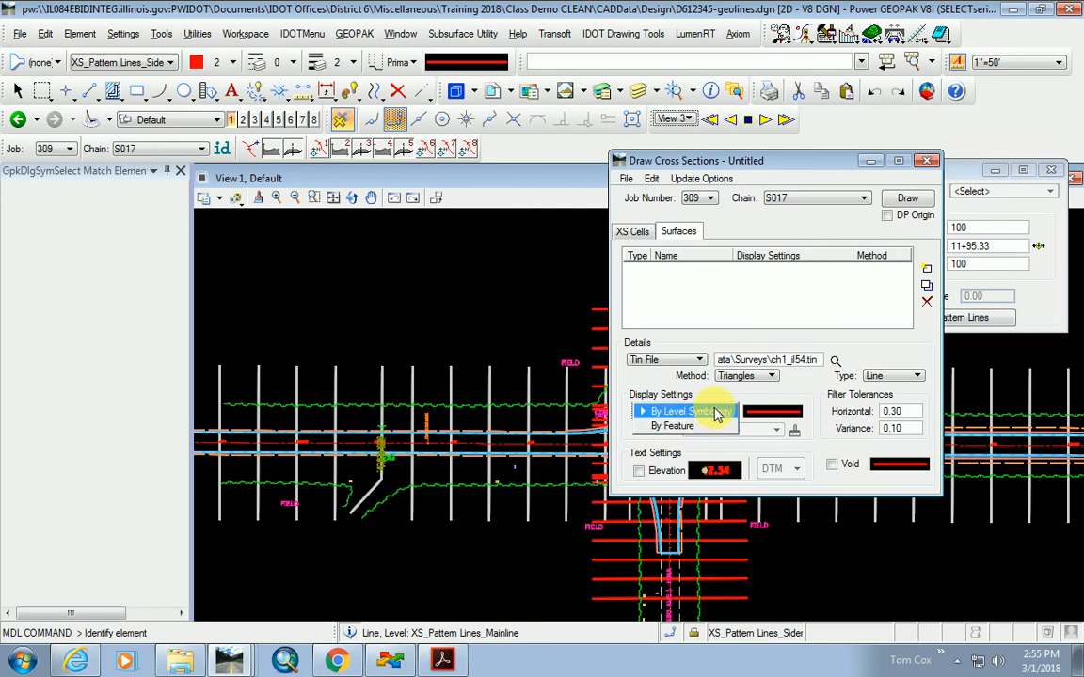
left_click(672, 412)
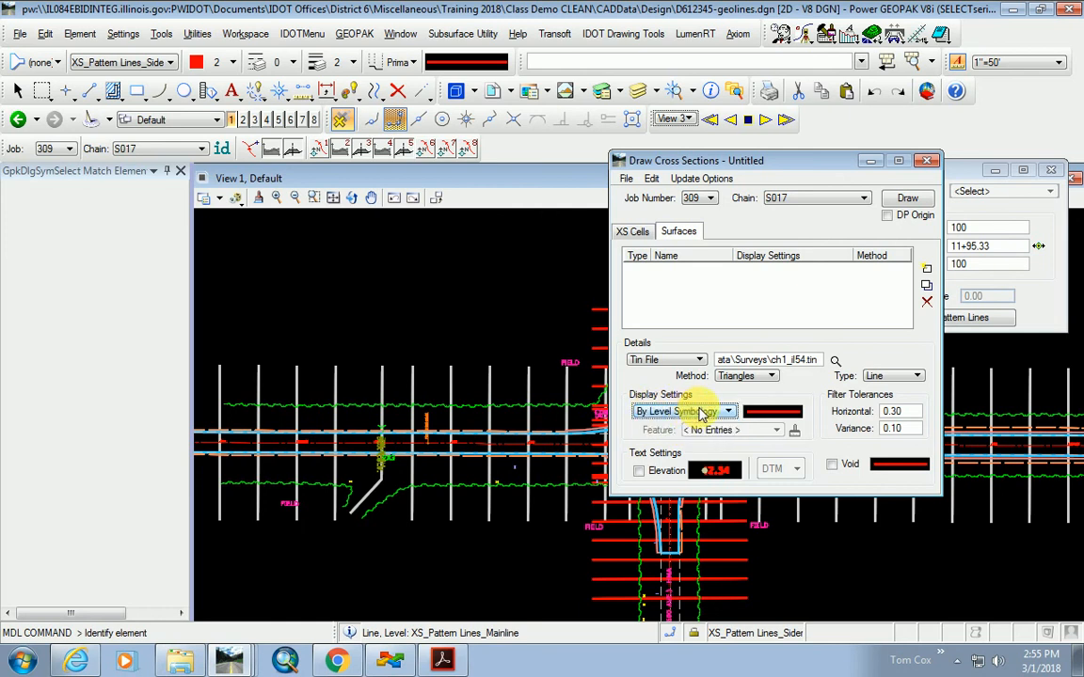
left_click(772, 412)
left_click(493, 356)
scroll(496, 448, "down", 8)
scroll(536, 448, "down", 2)
scroll(512, 450, "up", 3)
left_click(451, 417)
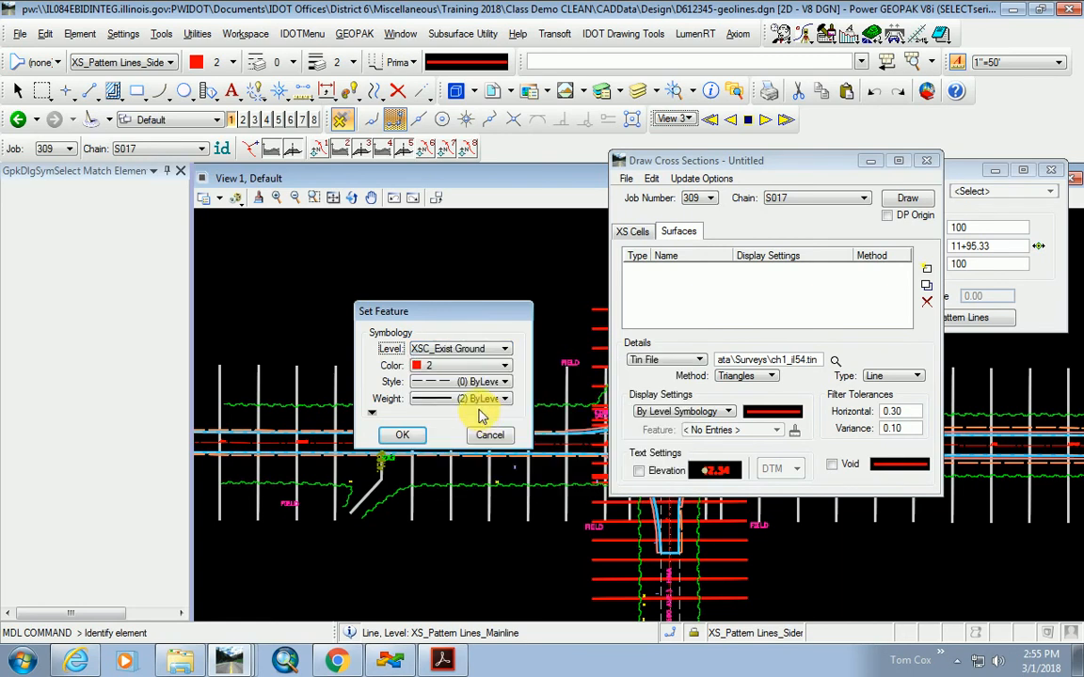
left_click(446, 369)
left_click(455, 381)
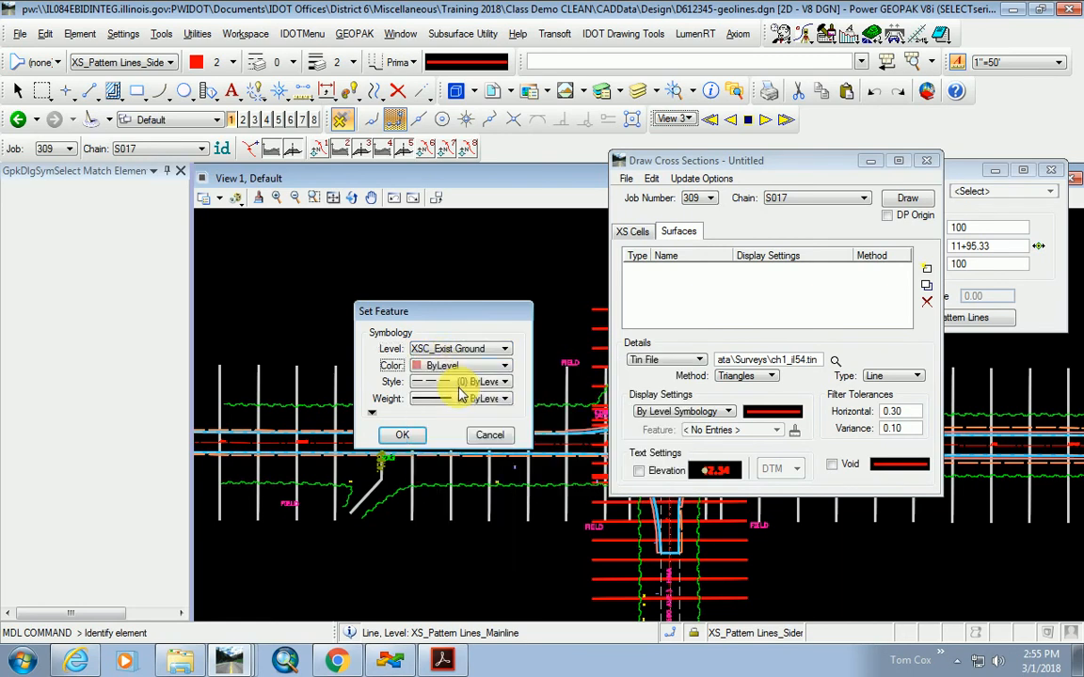
left_click(403, 434)
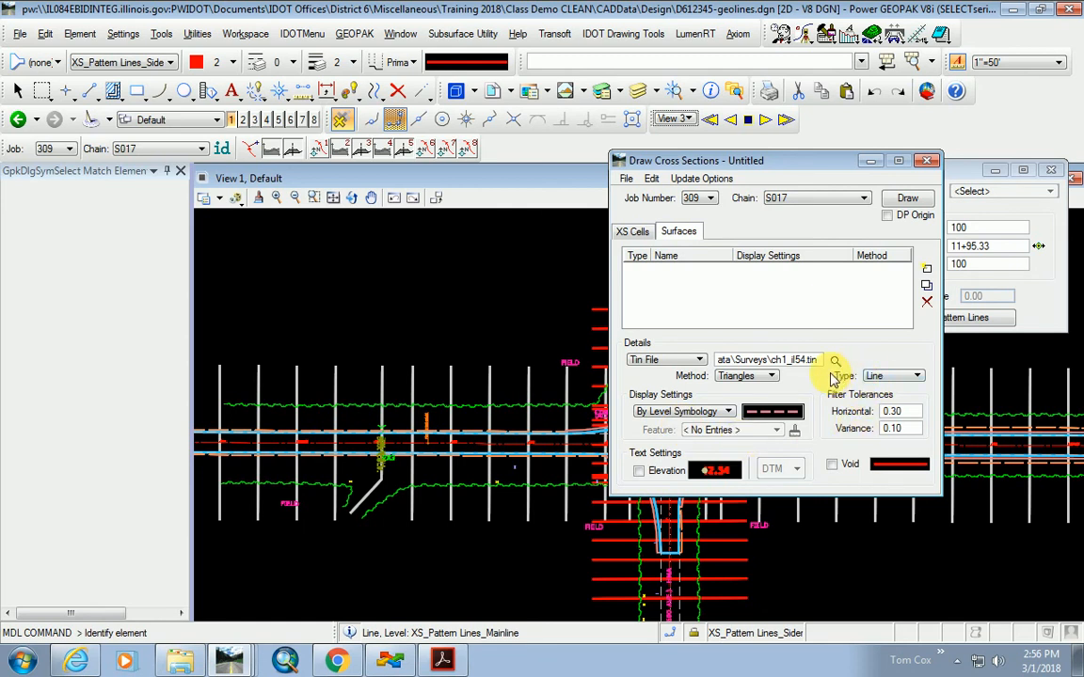
Keep the surface type as Line and add ch1_il54.tin to the surface list.
left_click(917, 377)
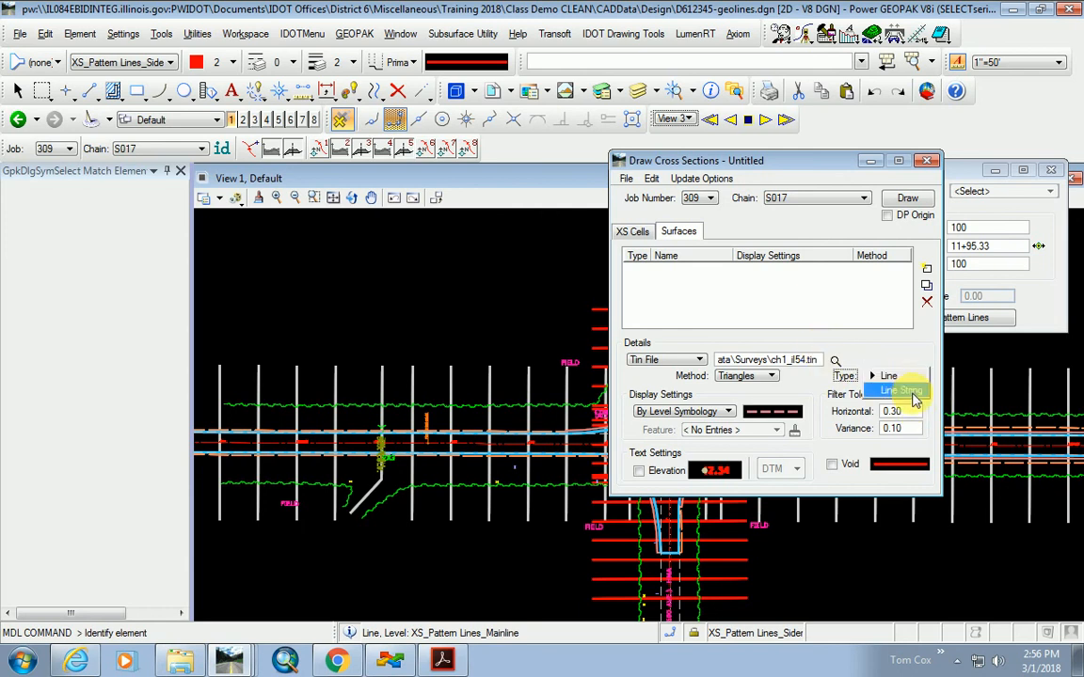
left_click(905, 378)
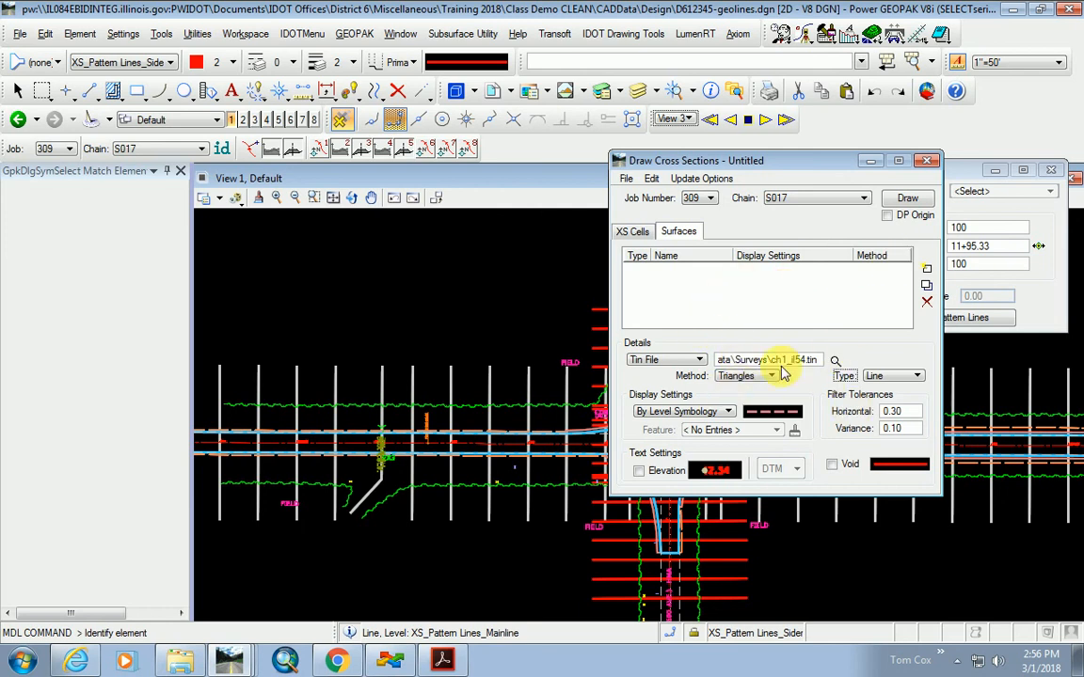
left_click(927, 271)
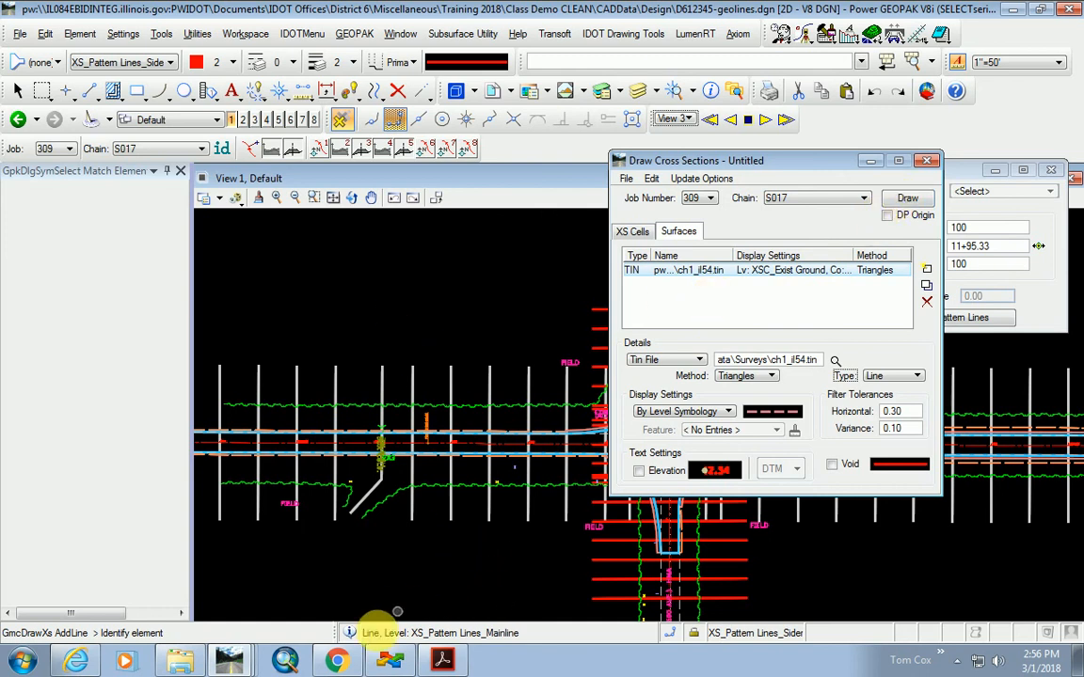
Switch to ProjectWise Explorer and open the mainline cross section file D612345-xsc_ml.dgn from the Design folder.
left_click(386, 663)
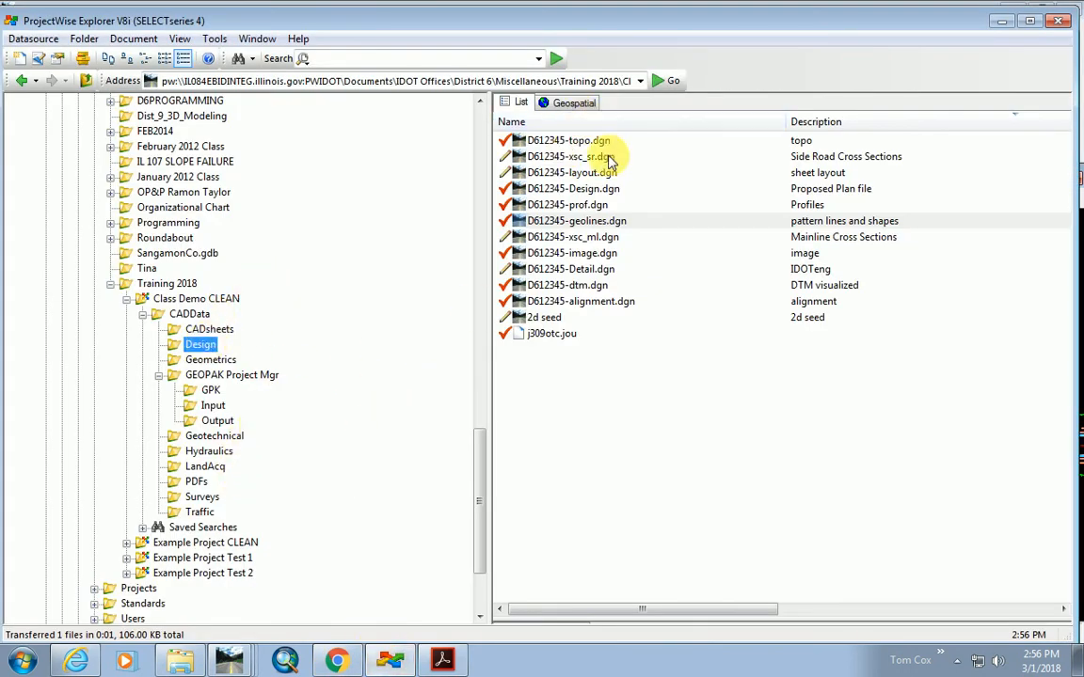
left_click(564, 157)
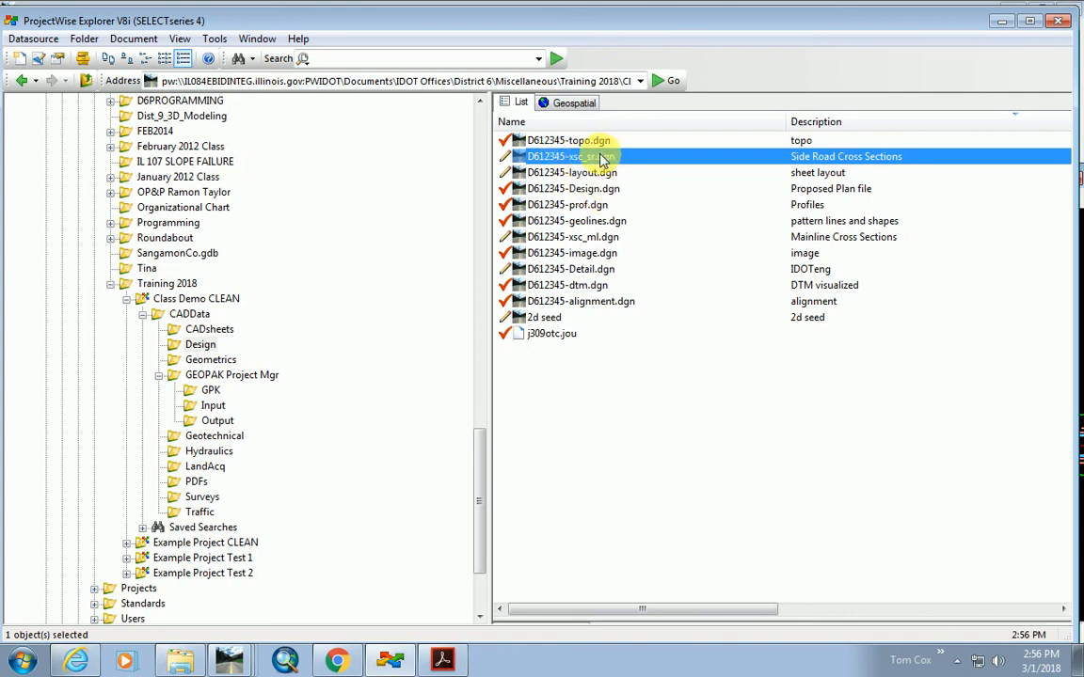
left_click(563, 237)
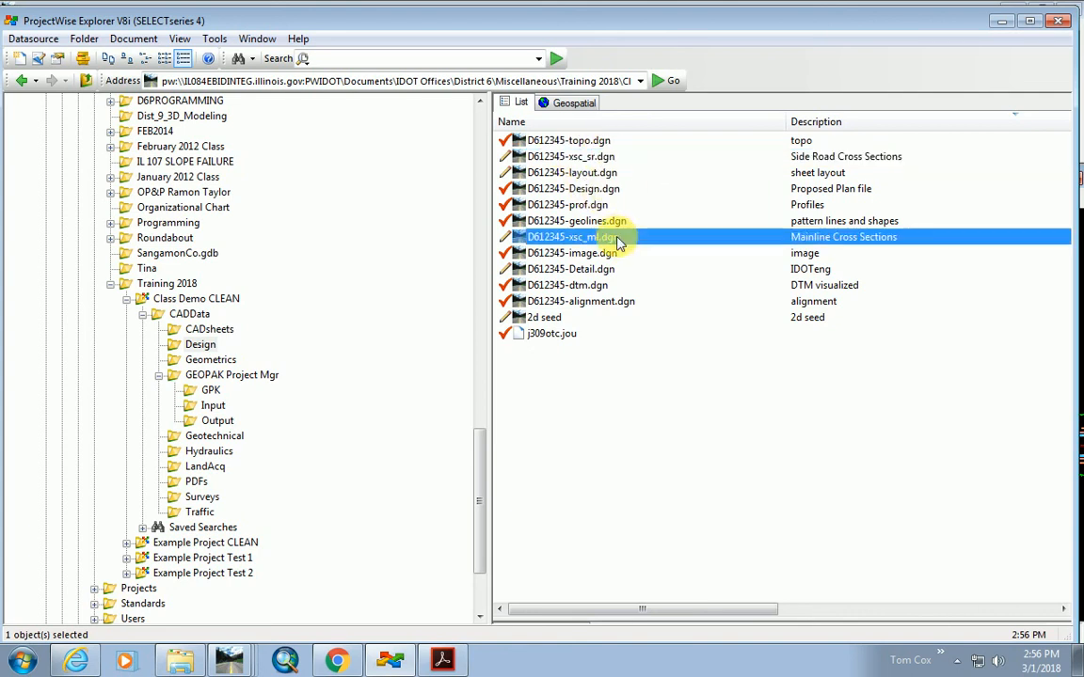
double_click(533, 238)
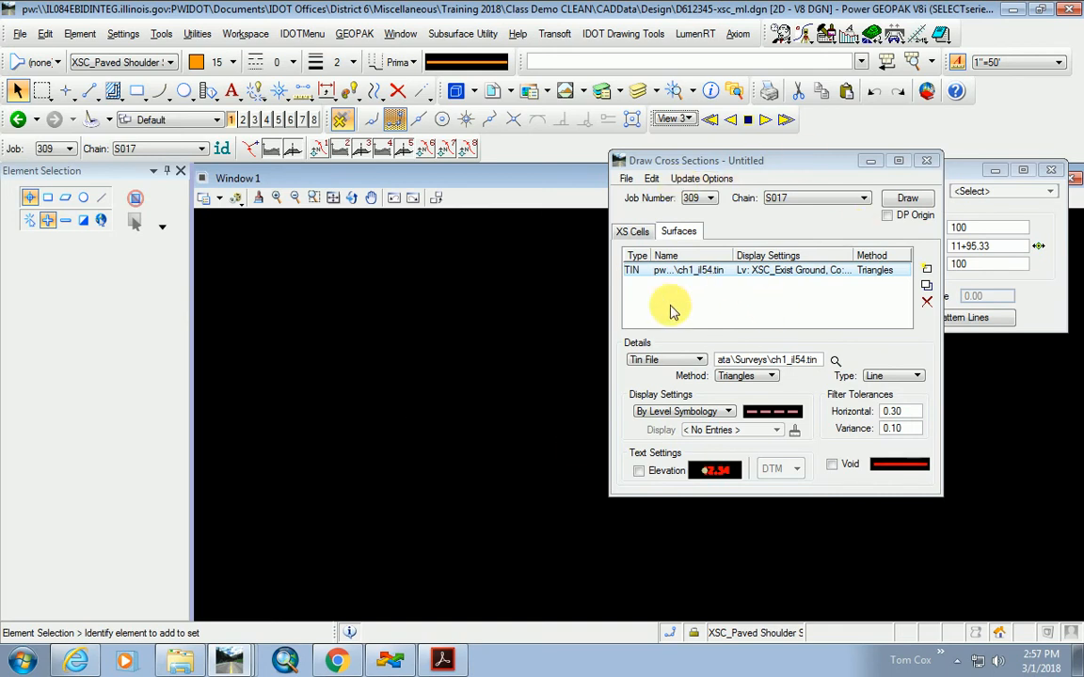
Try to draw the cross sections for chain S017.
left_click(908, 199)
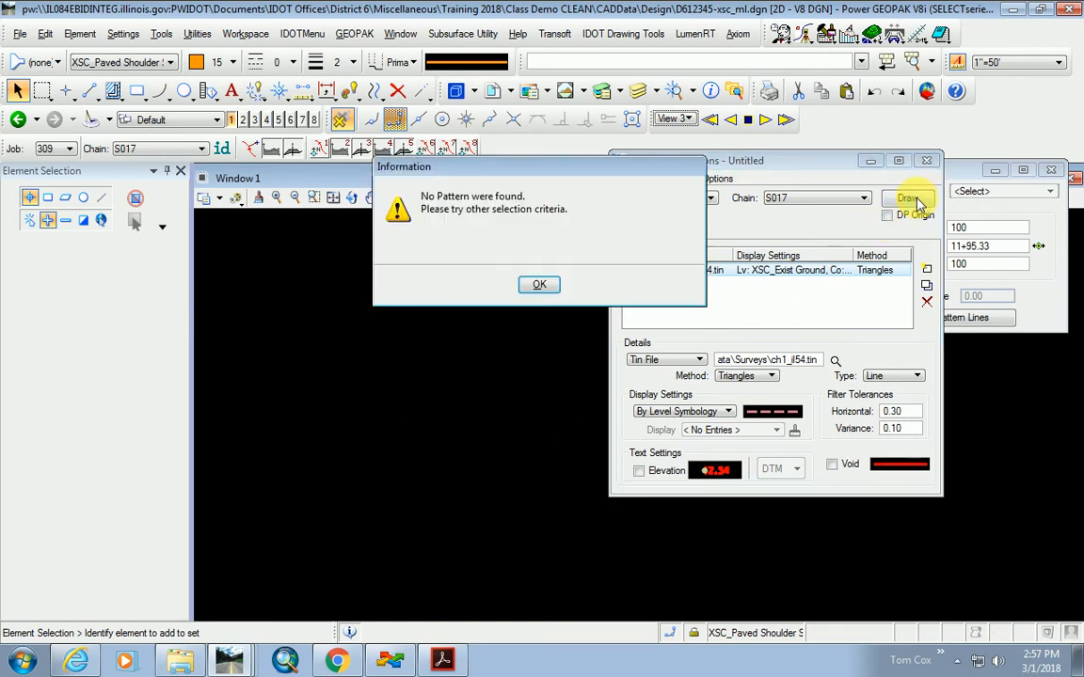
left_click(540, 284)
left_click(542, 283)
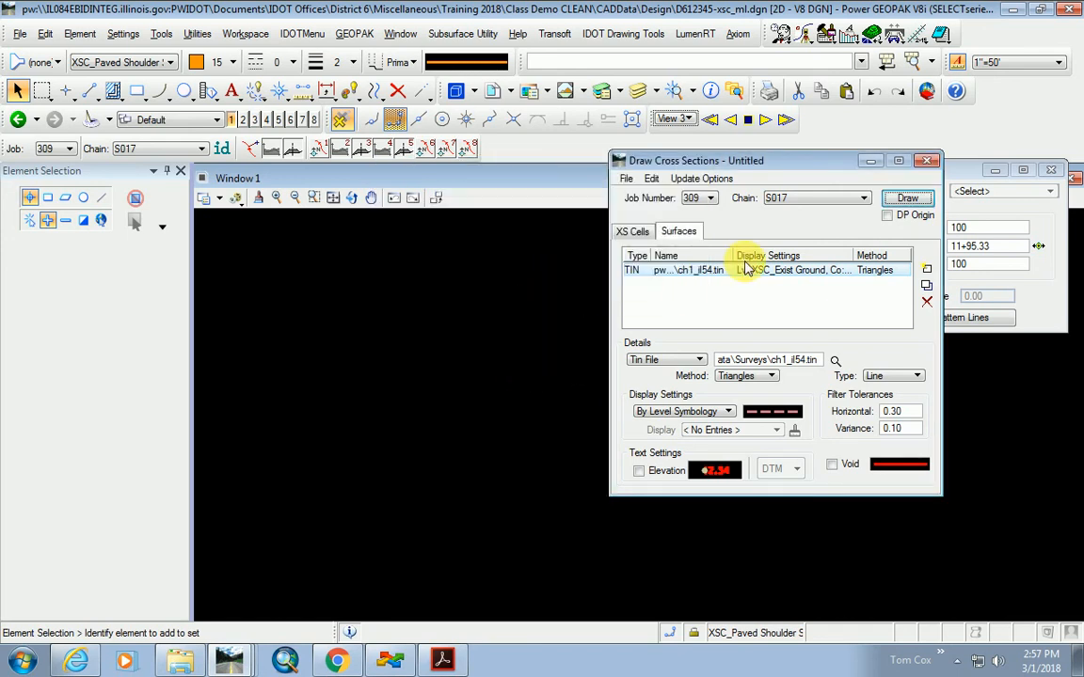
Change the cross section chain to the mainline chain E001.
left_click(637, 232)
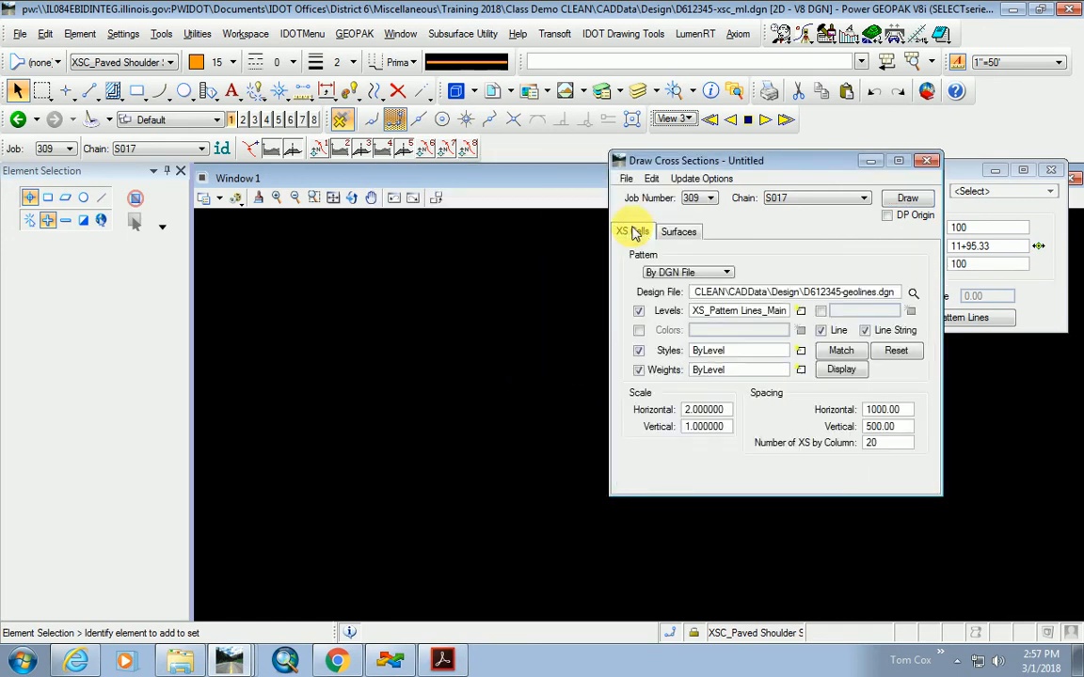
left_click(799, 205)
left_click_drag(883, 266, 884, 224)
left_click(790, 241)
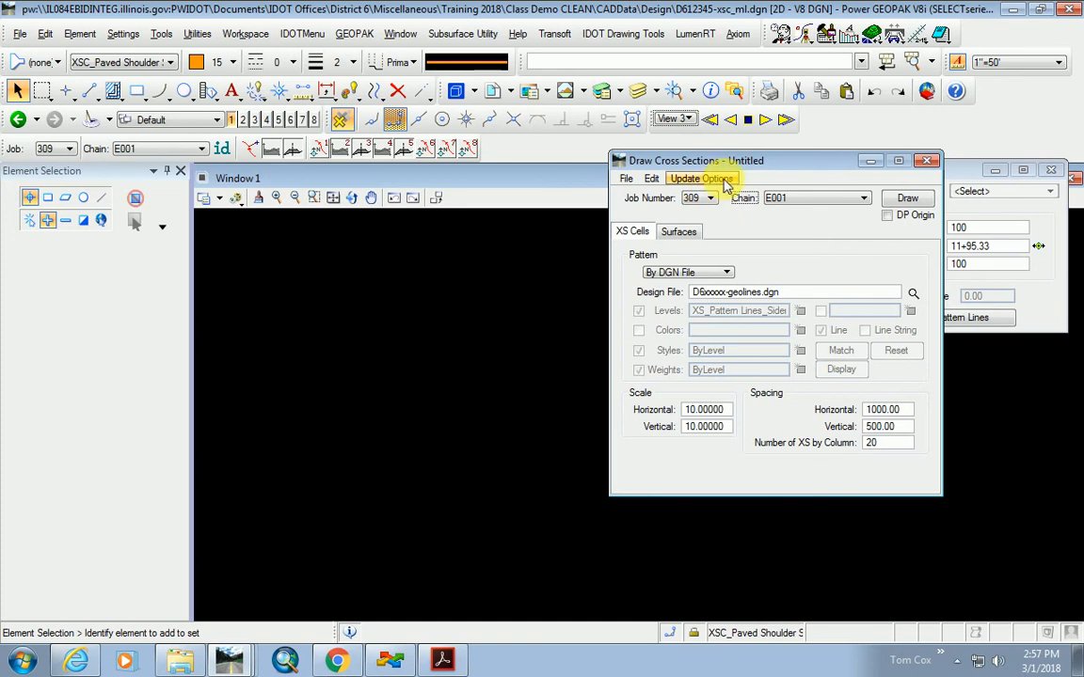
Attach D612345-geolines.dgn as a reference to the cross section file and fit the view to the reference.
left_click(495, 93)
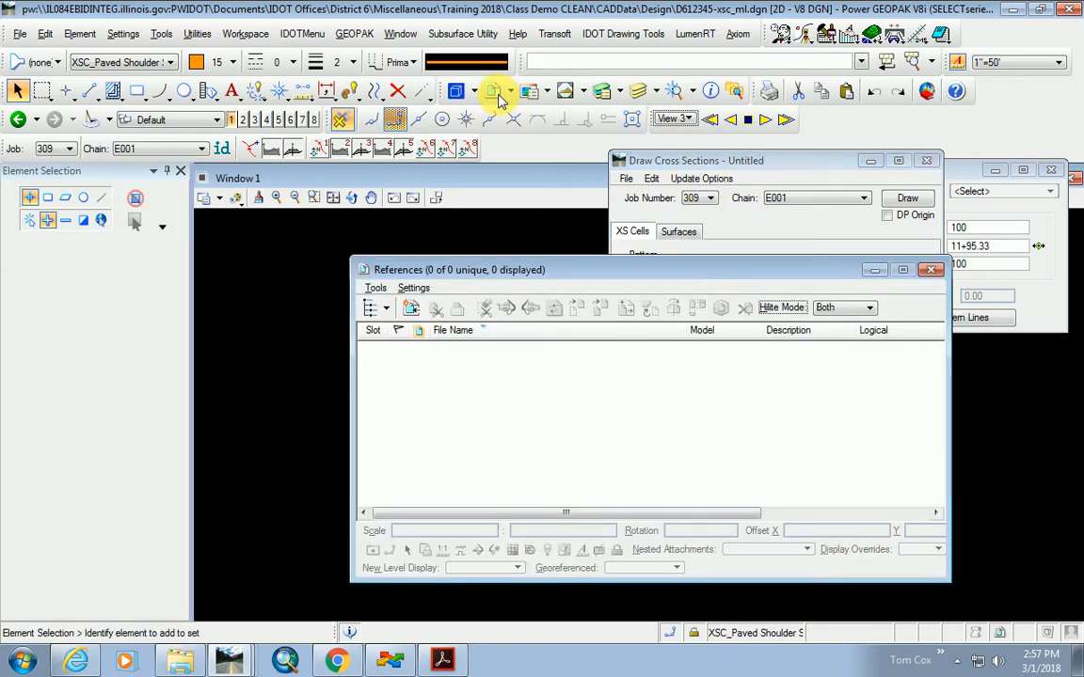
left_click(375, 289)
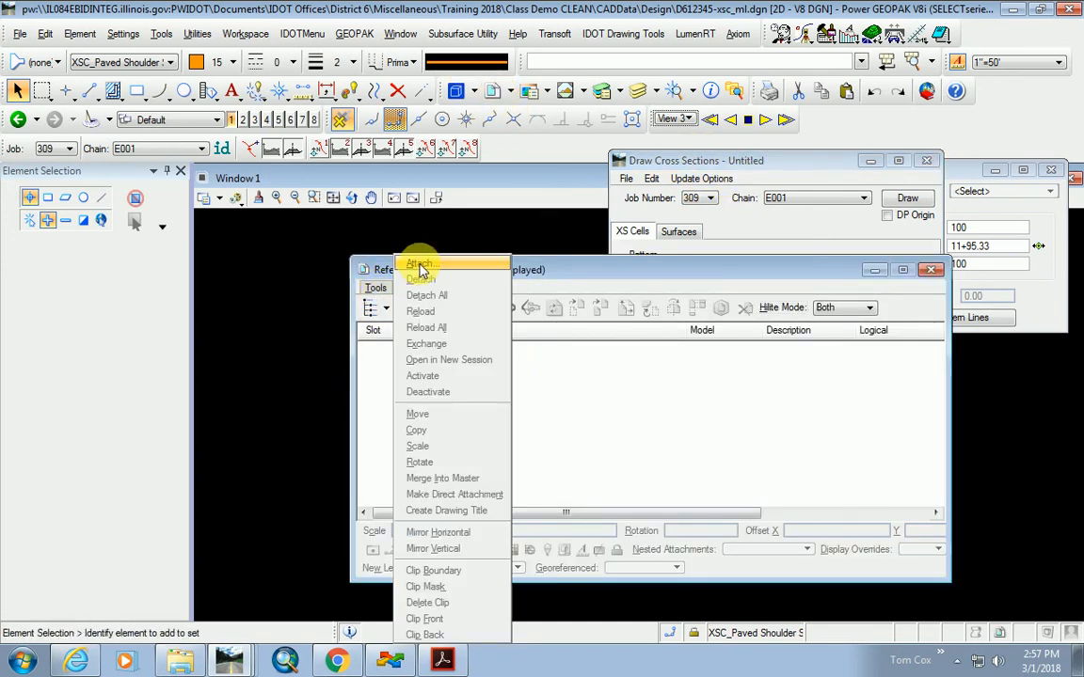
left_click(420, 265)
double_click(229, 238)
left_click(983, 626)
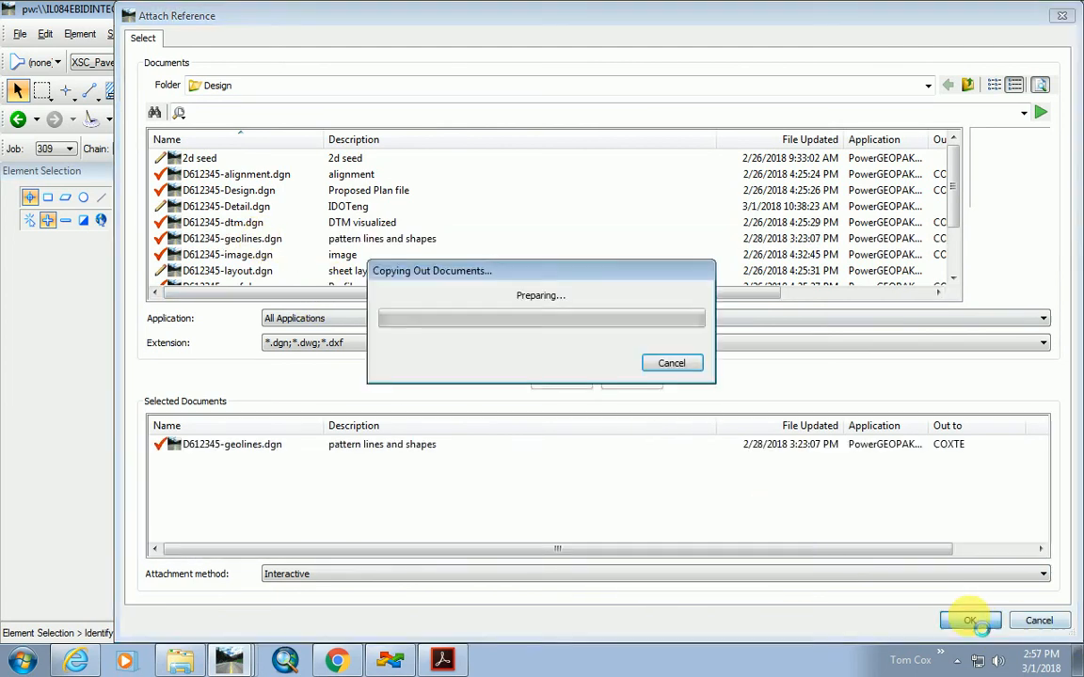
left_click(301, 622)
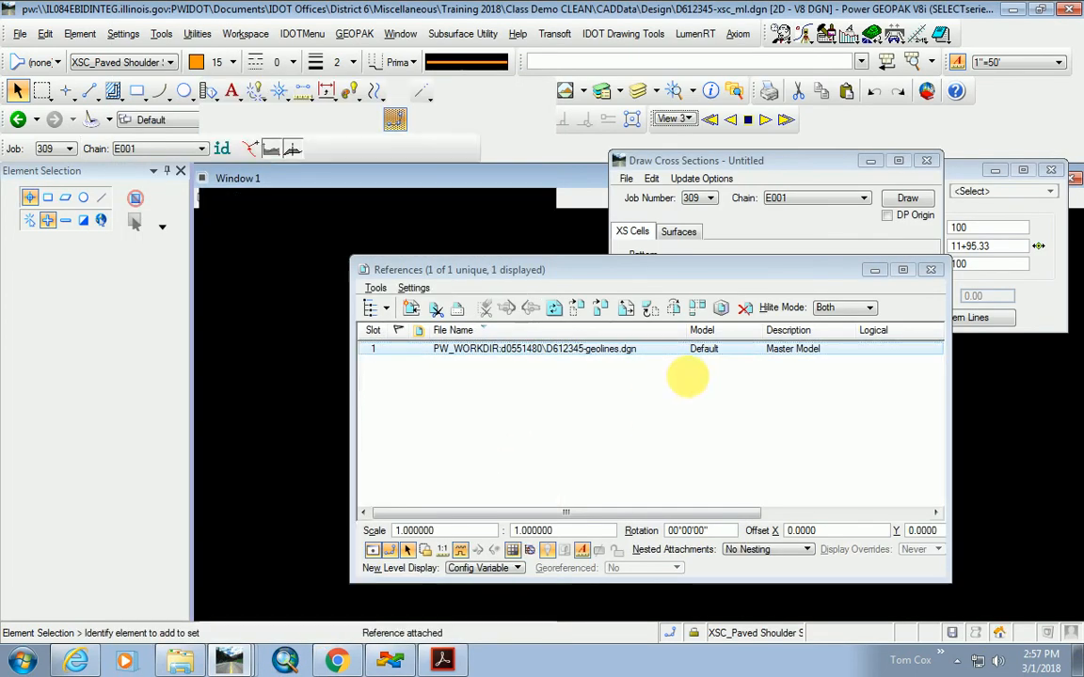
left_click(930, 270)
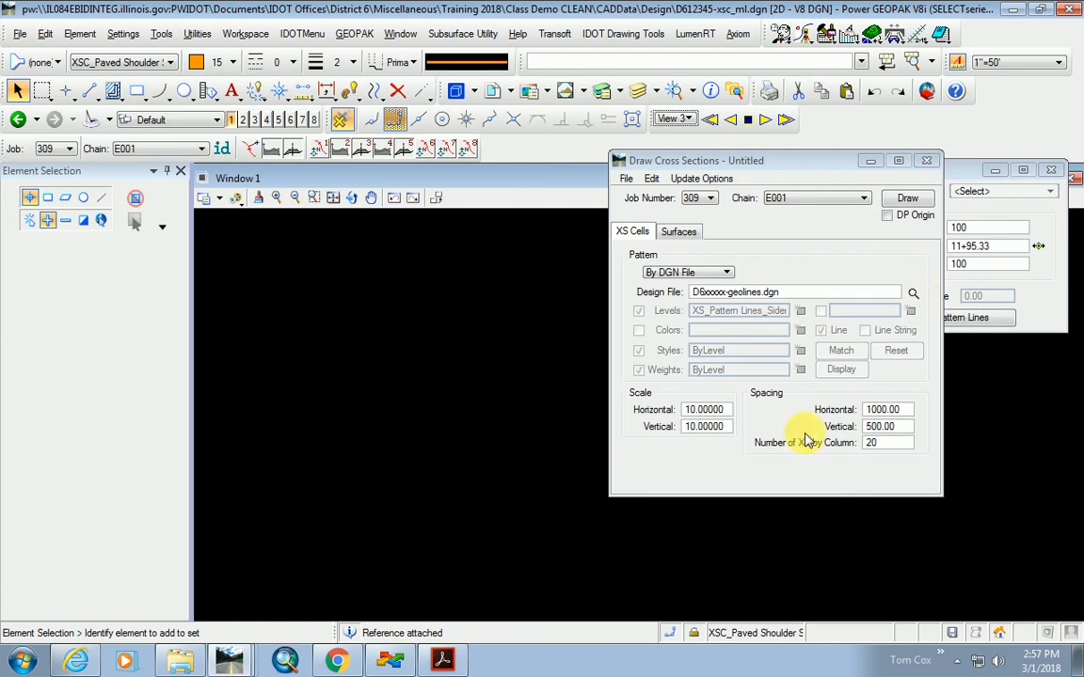
left_click(334, 198)
left_click(121, 192)
left_click(84, 206)
left_click(406, 337)
left_click(370, 412)
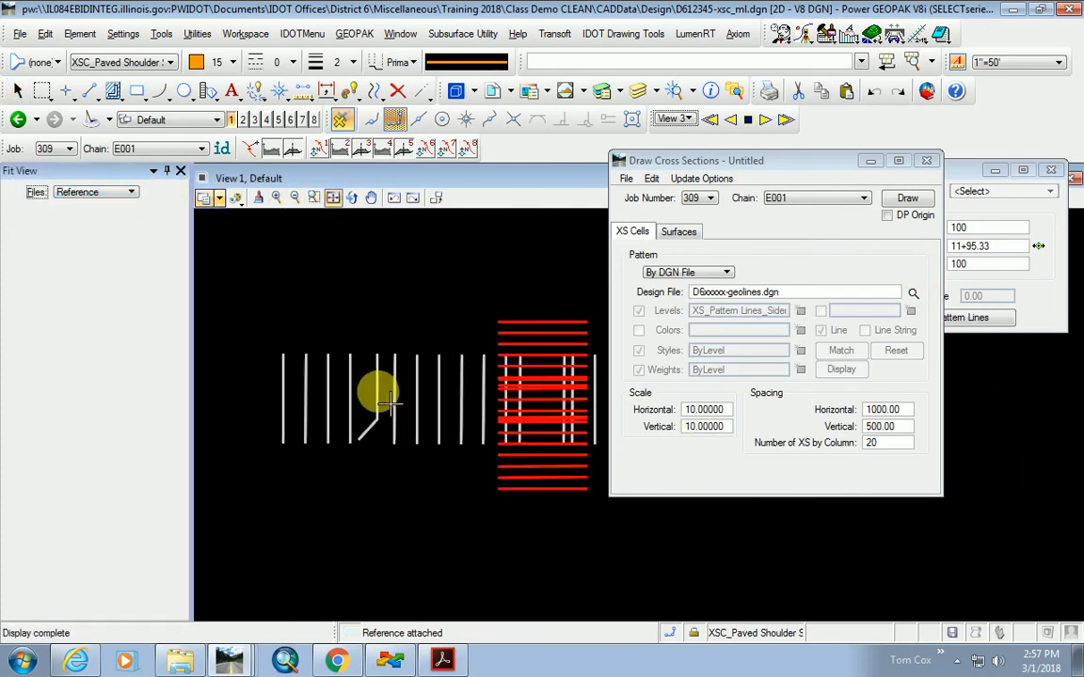
Use D612345-geolines.dgn as the pattern file and match fresh search criteria to a white mainline pattern line, including line strings.
left_click(913, 292)
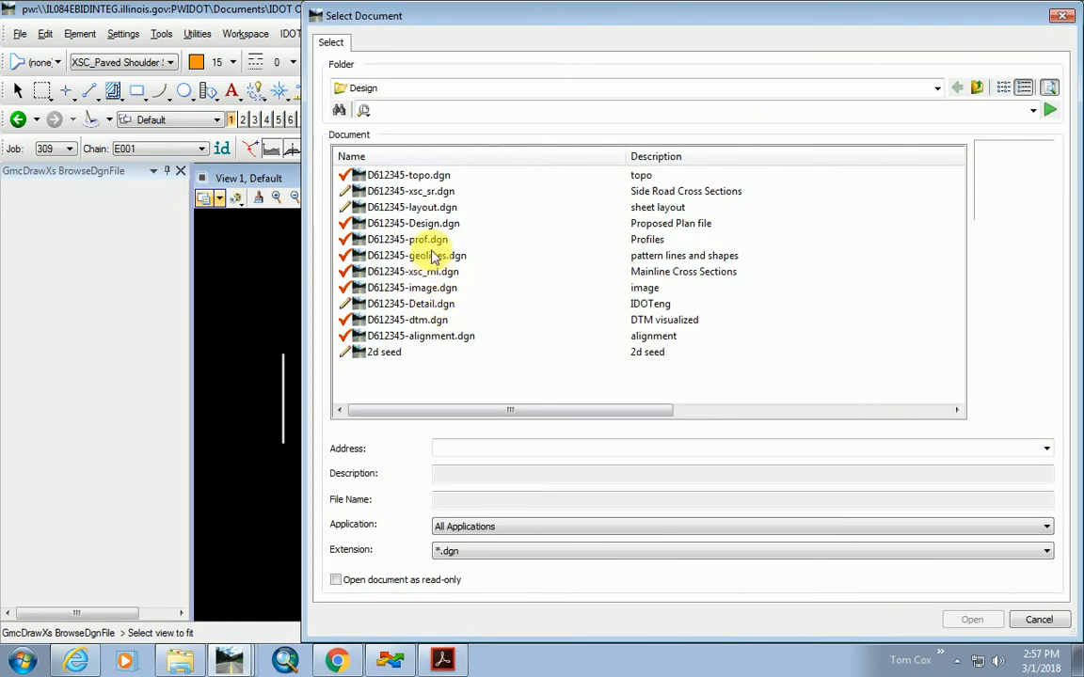
double_click(434, 259)
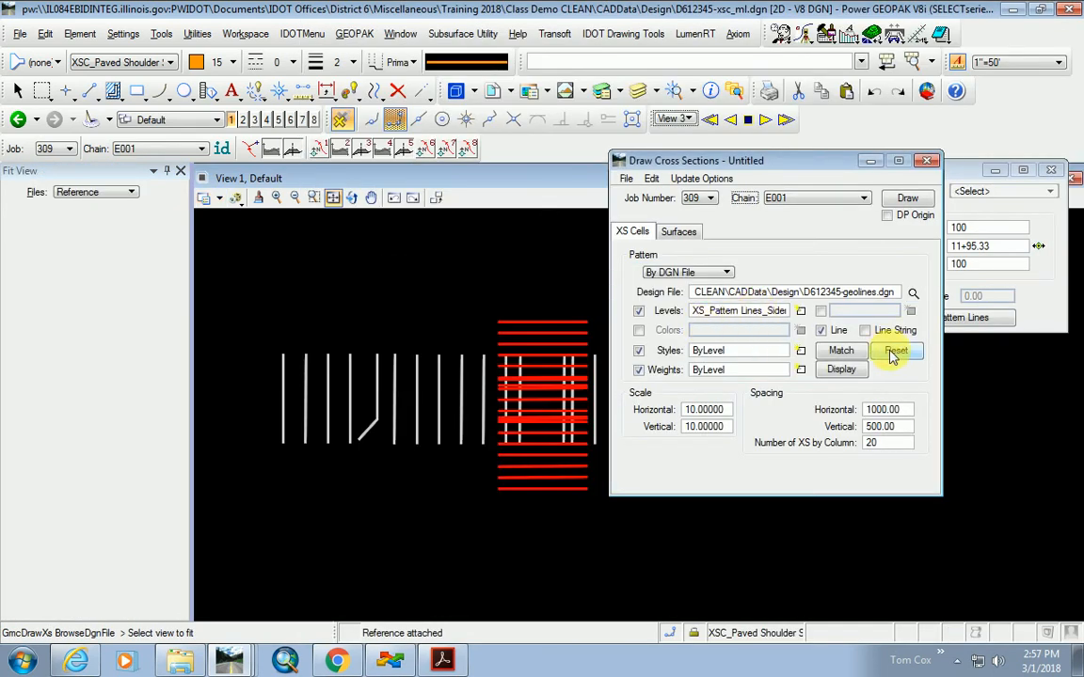
left_click(898, 352)
left_click(840, 350)
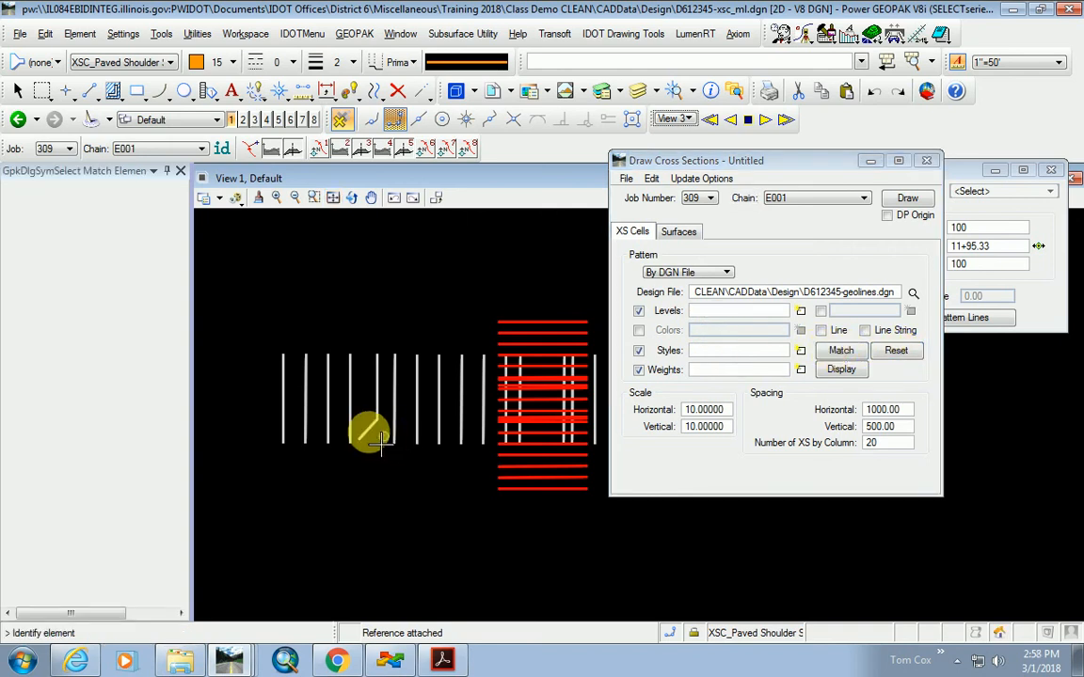
left_click(350, 395)
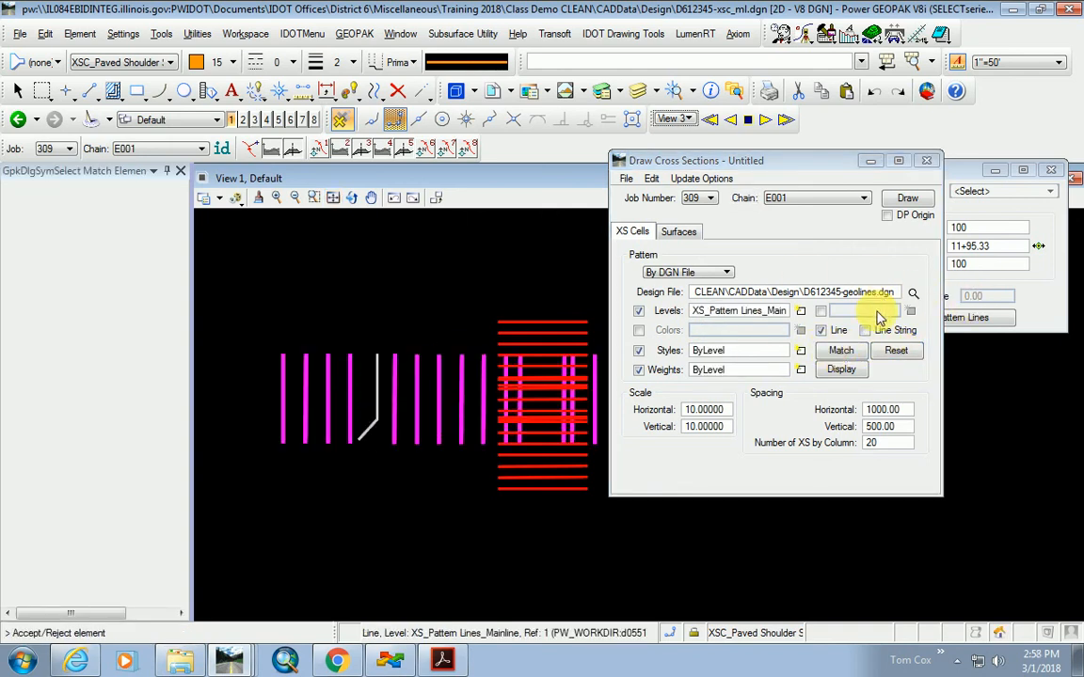
left_click(864, 331)
Set the scale to 2 horizontal and 1 vertical, and add ch1_il54.tin on level XSC_Exist Ground to chain E001's surfaces.
left_click(703, 411)
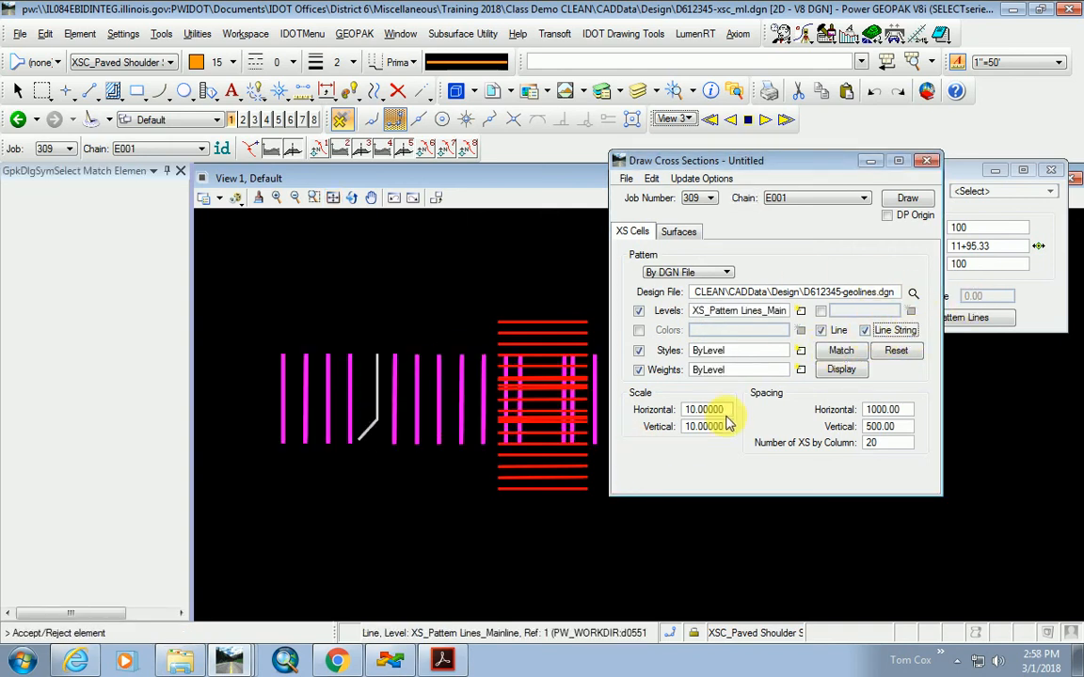
left_click_drag(728, 414, 673, 417)
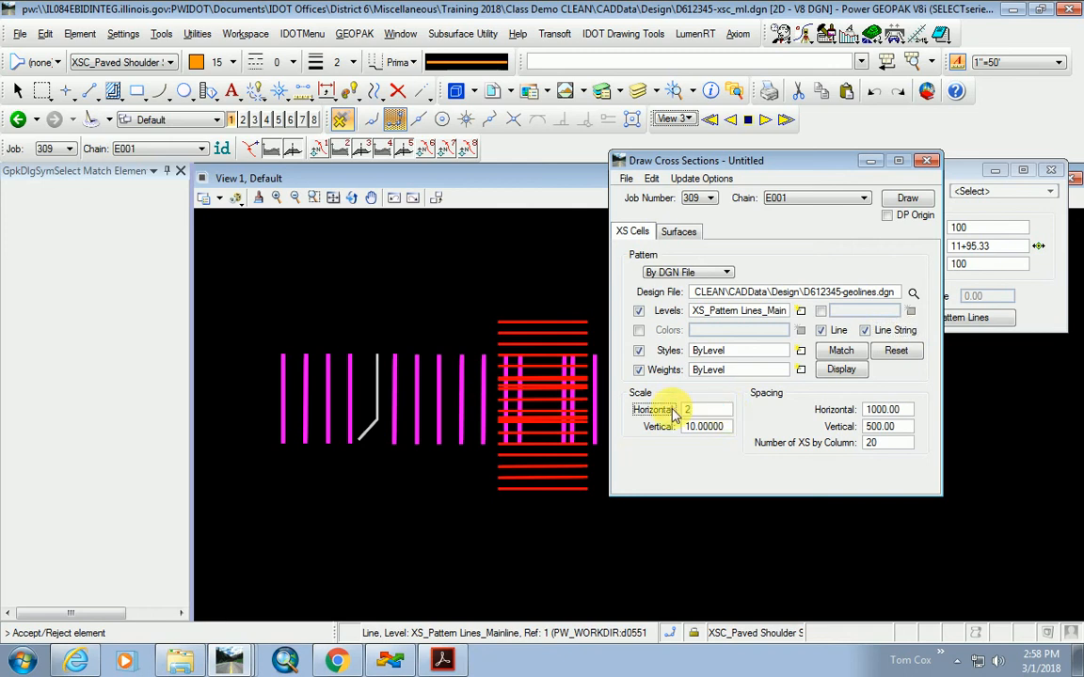
key("Tab")
key("Tab")
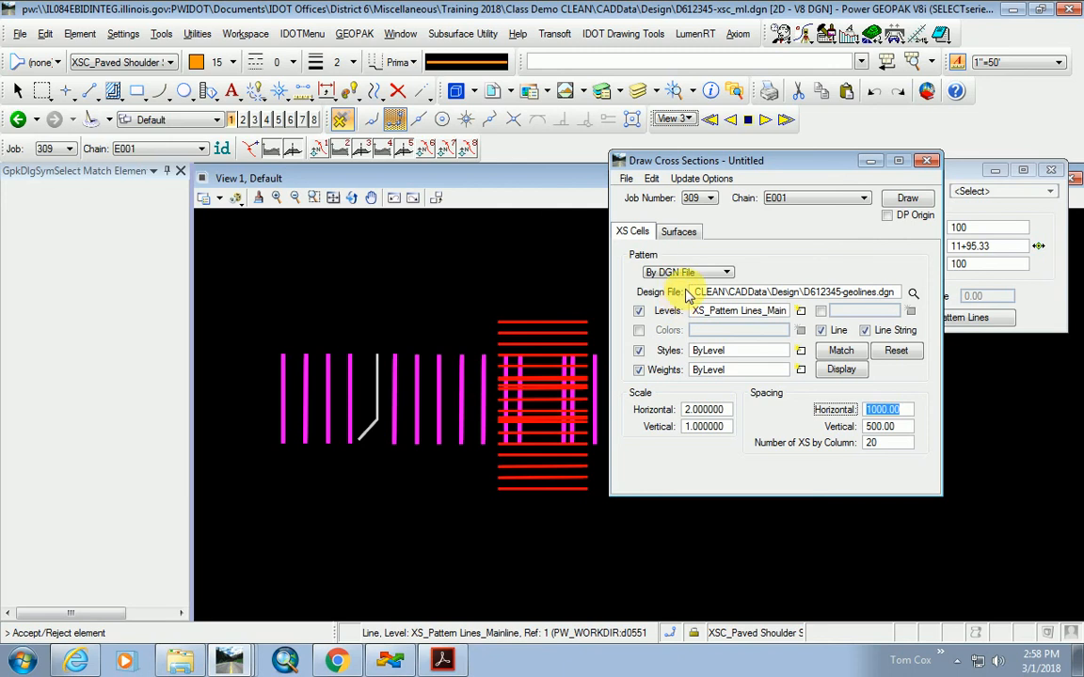
left_click(679, 233)
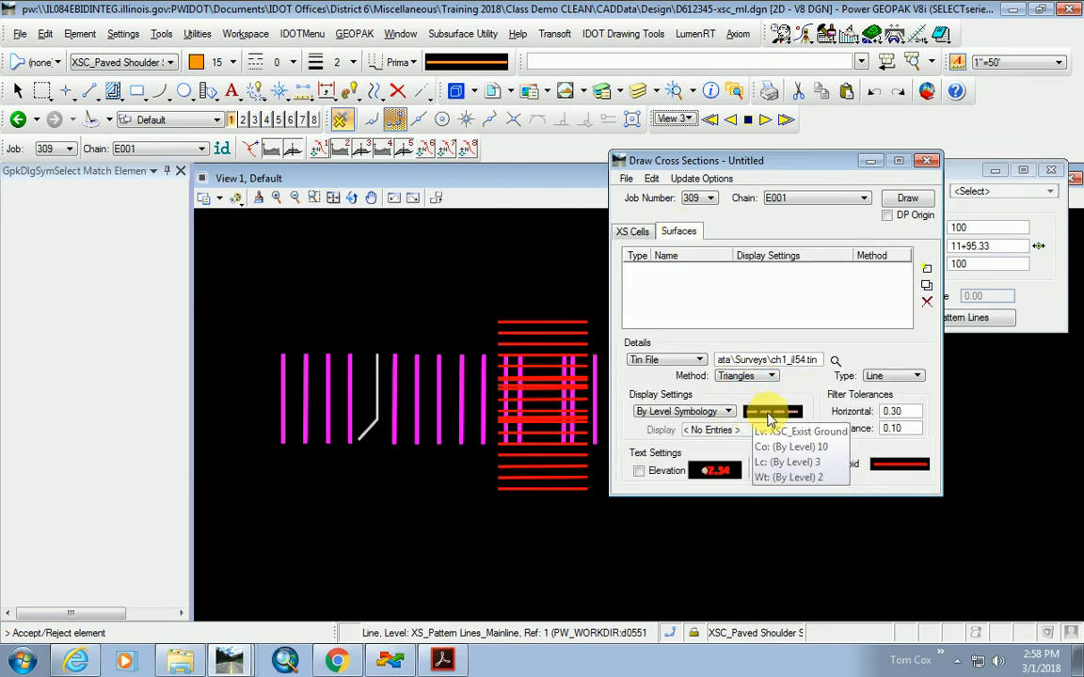
left_click(927, 269)
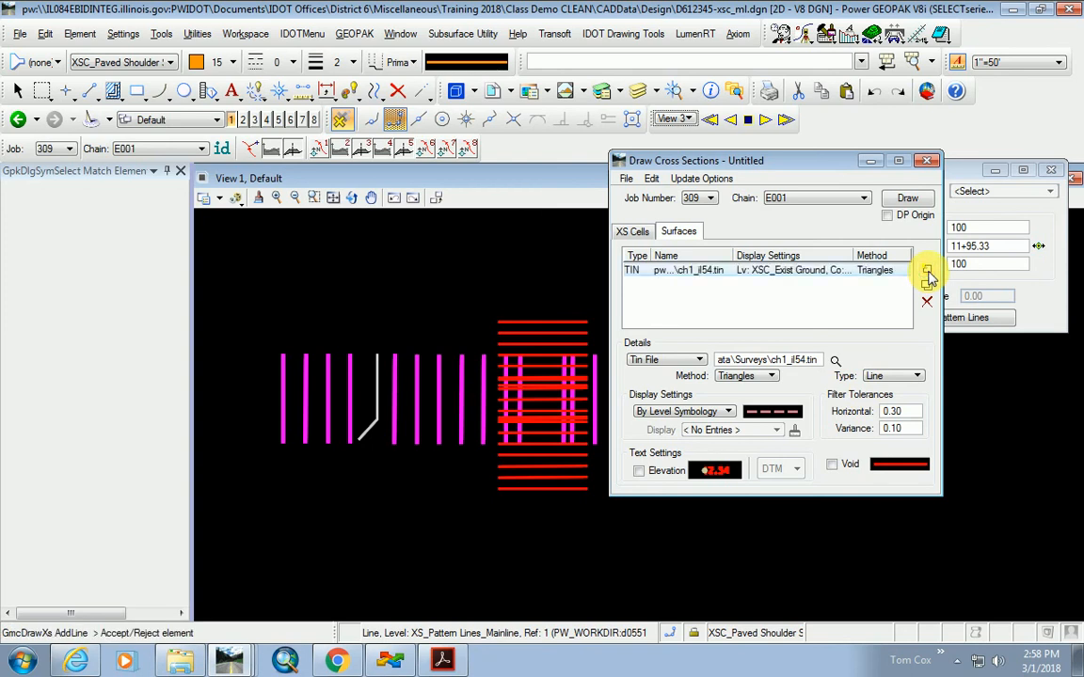
Draw the mainline cross sections, then minimize Draw Cross Sections and close Draw Pattern Lines.
left_click(906, 202)
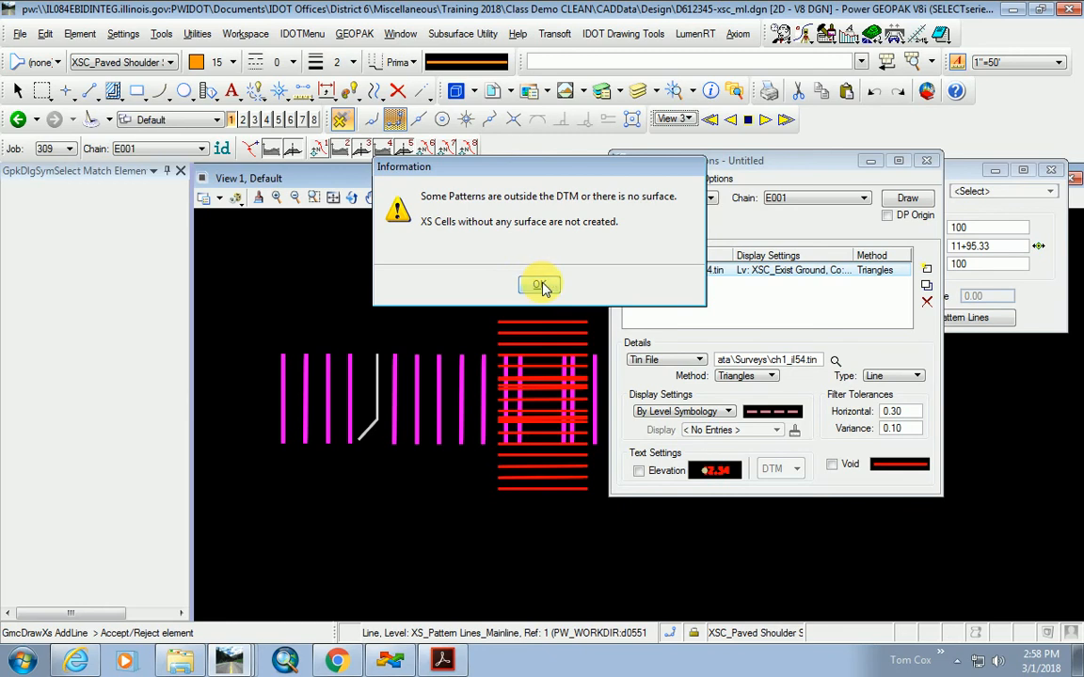
left_click(539, 286)
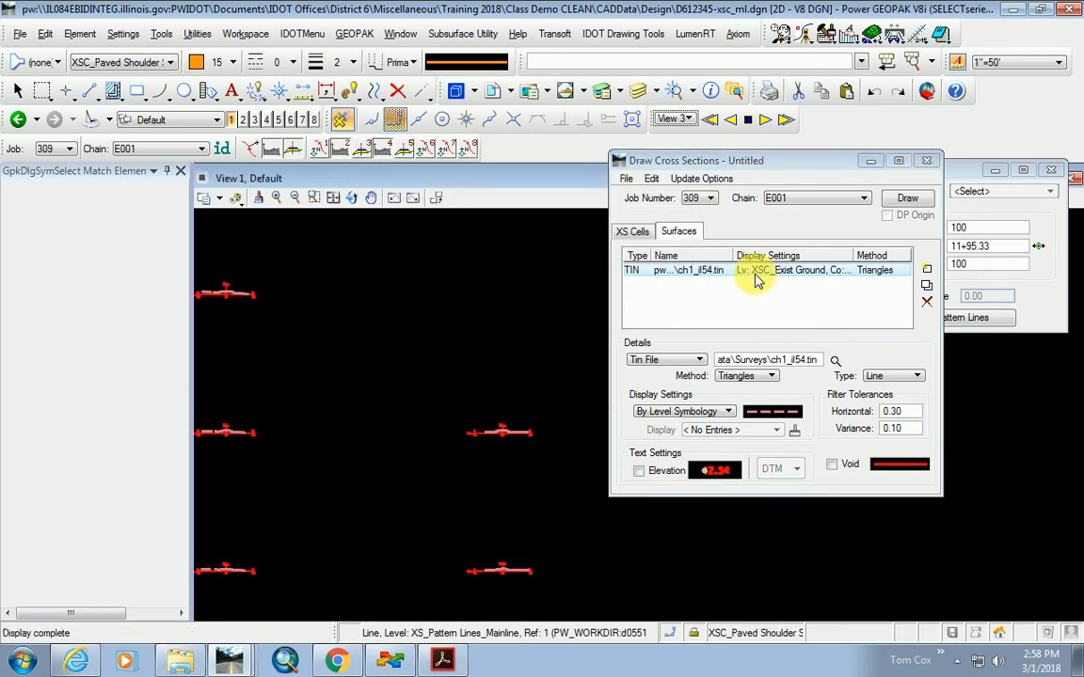
left_click(870, 160)
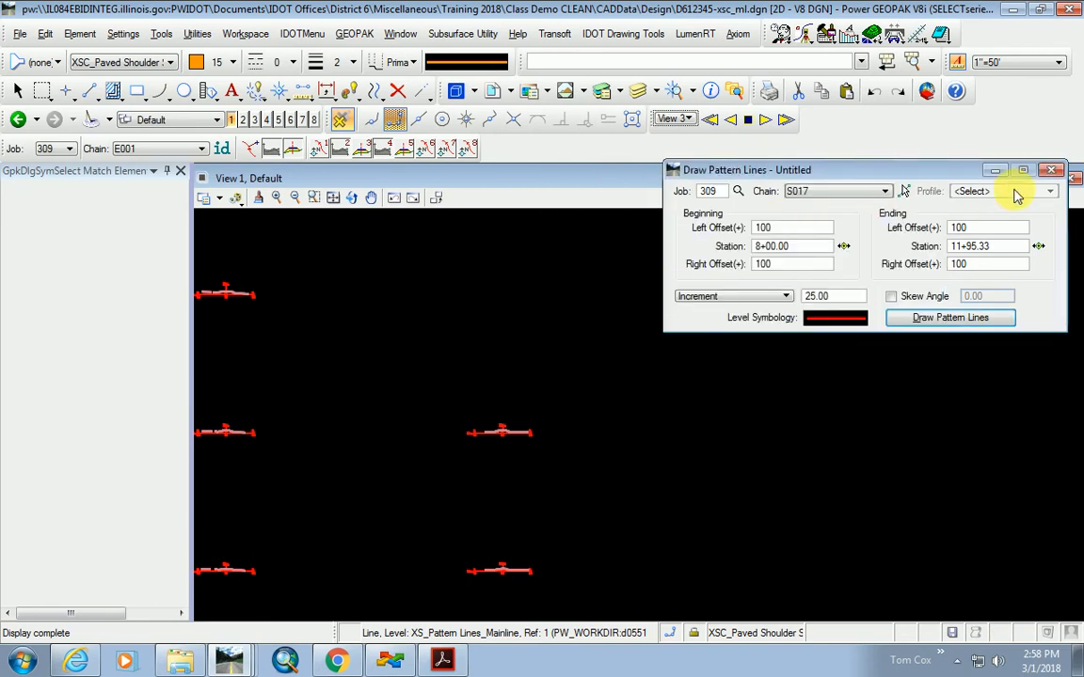
left_click(1053, 170)
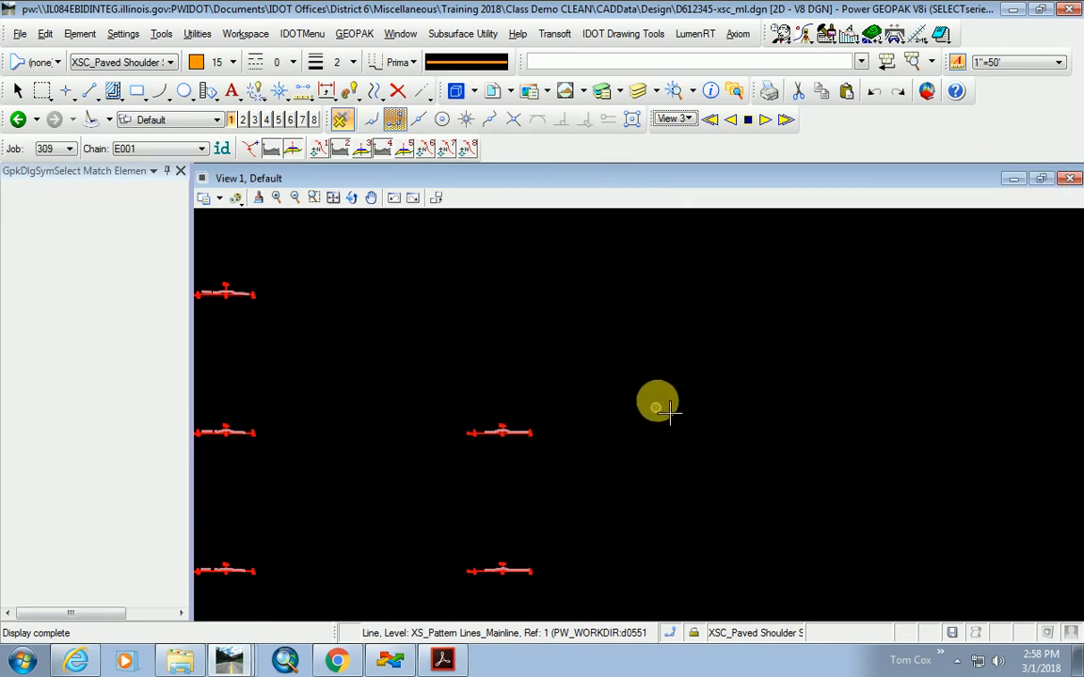
Open the Cross Section Navigator for chain E001 and view the existing ground section at station 854+50.00.
scroll(754, 409, "down", 2)
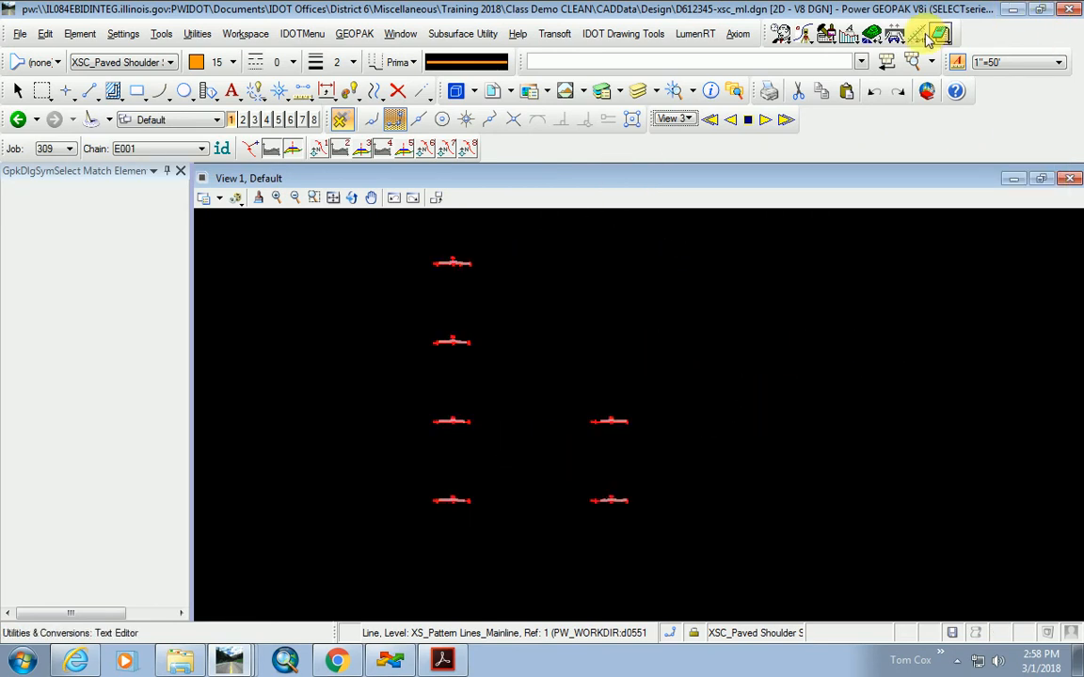
left_click(826, 36)
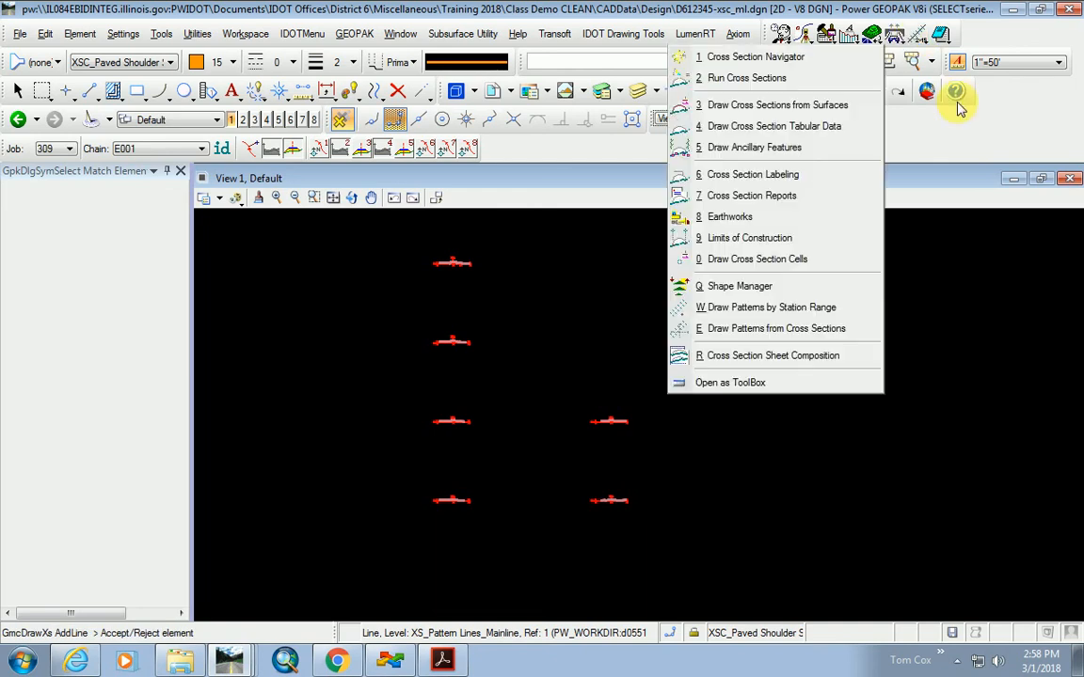
left_click(828, 60)
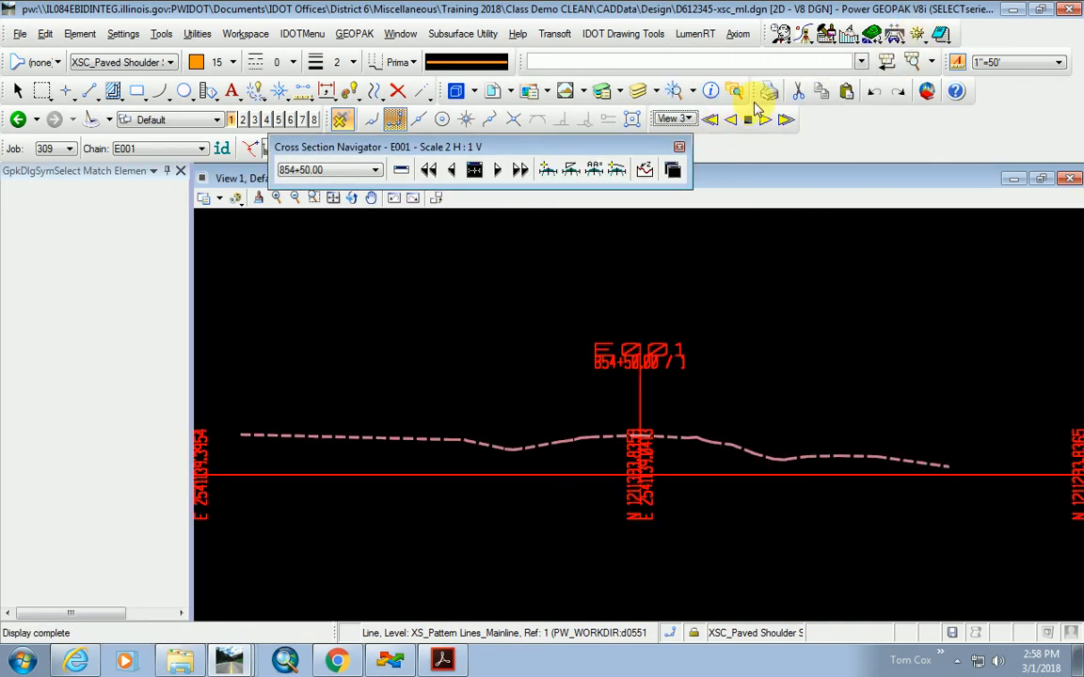
left_click_drag(591, 149, 748, 243)
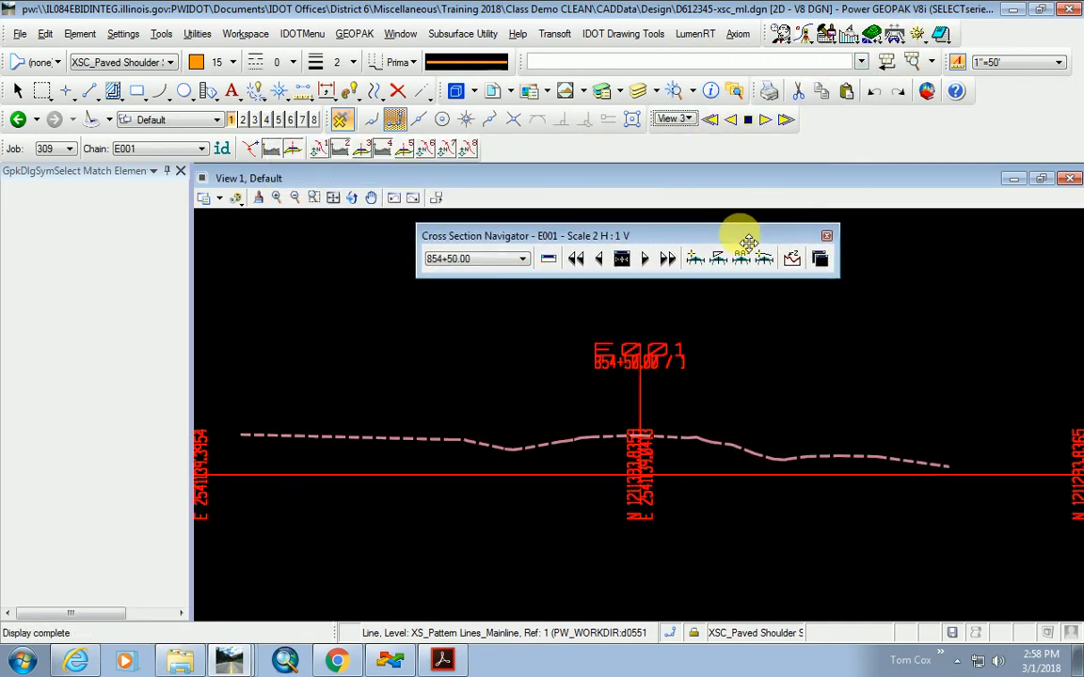
left_click(626, 259)
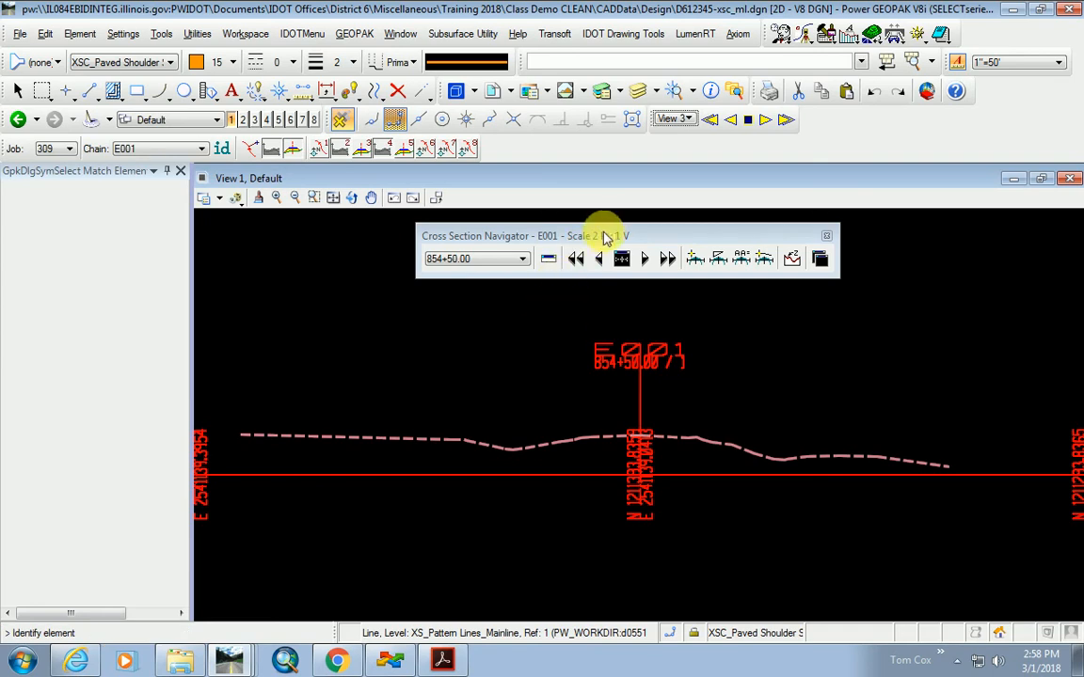
scroll(525, 417, "down", 11)
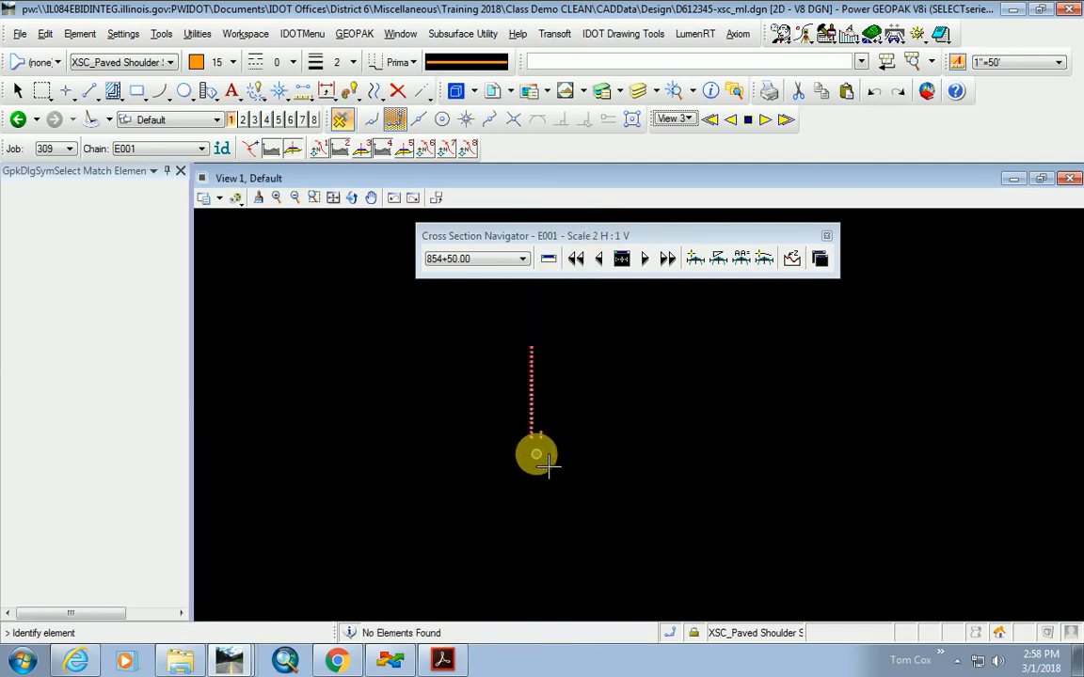
scroll(531, 439, "up", 8)
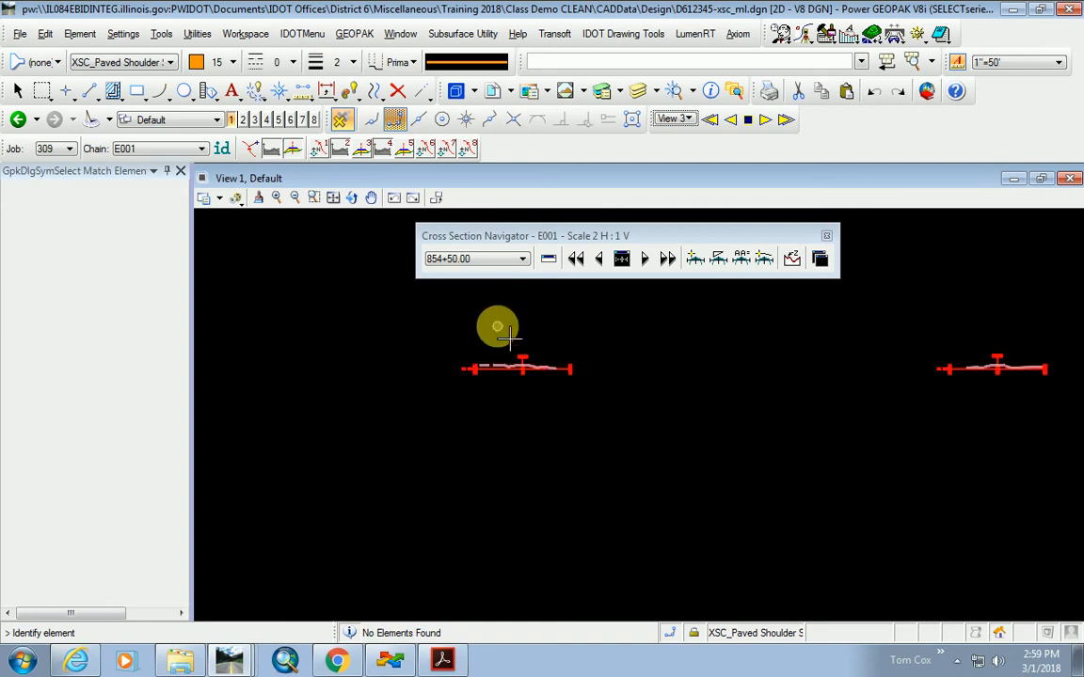
scroll(551, 467, "up", 5)
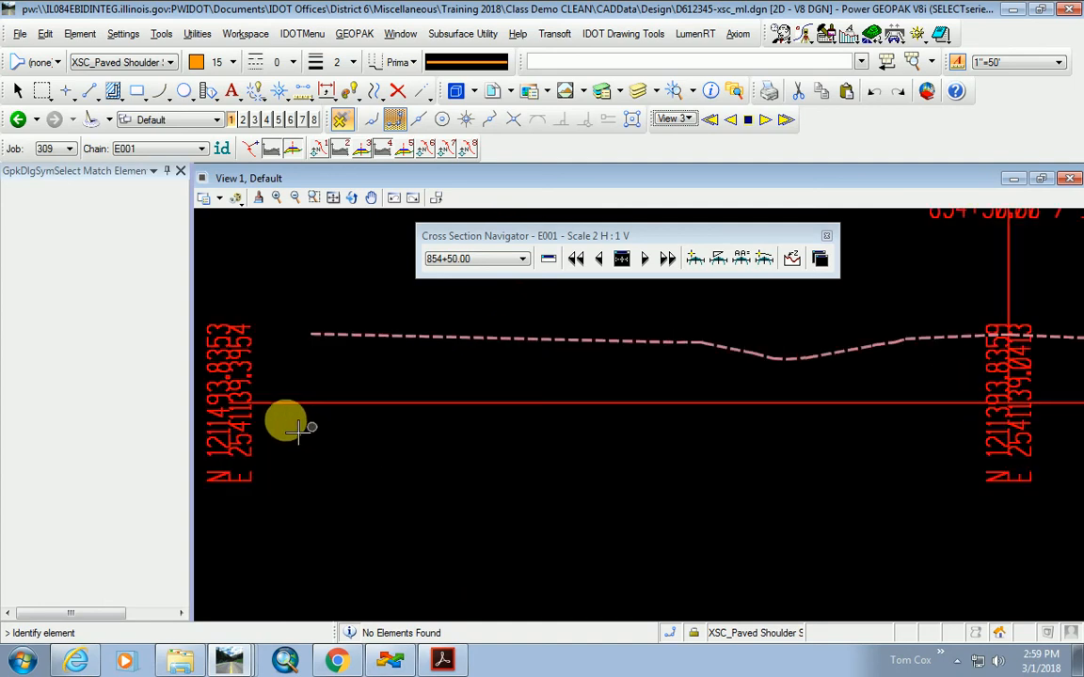
scroll(508, 440, "down", 5)
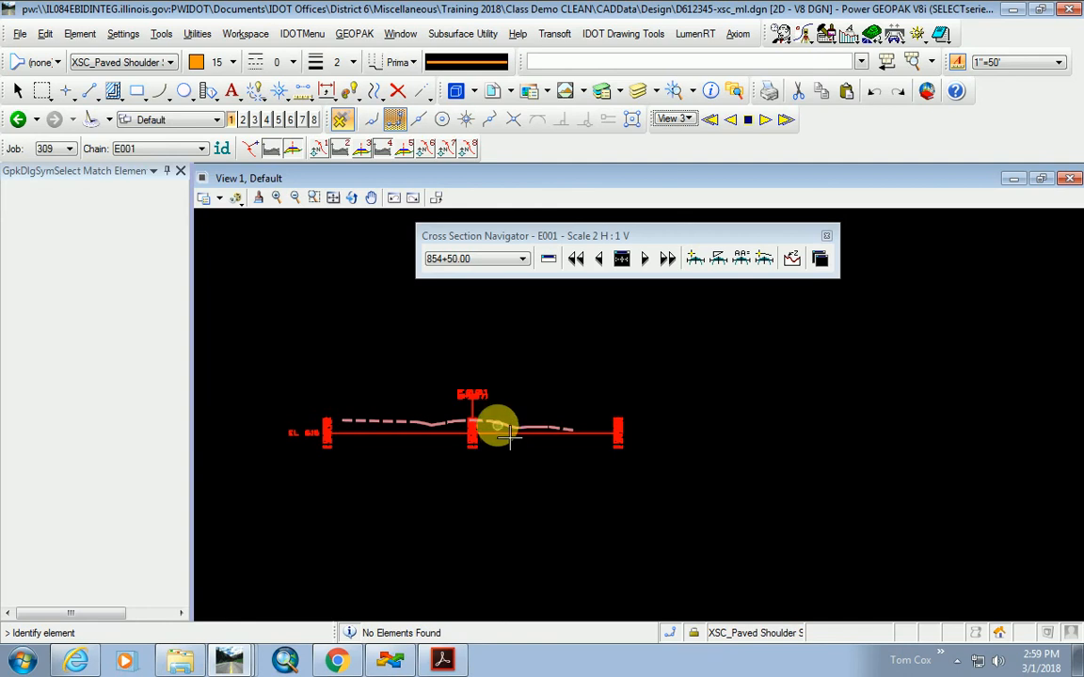
left_click(622, 259)
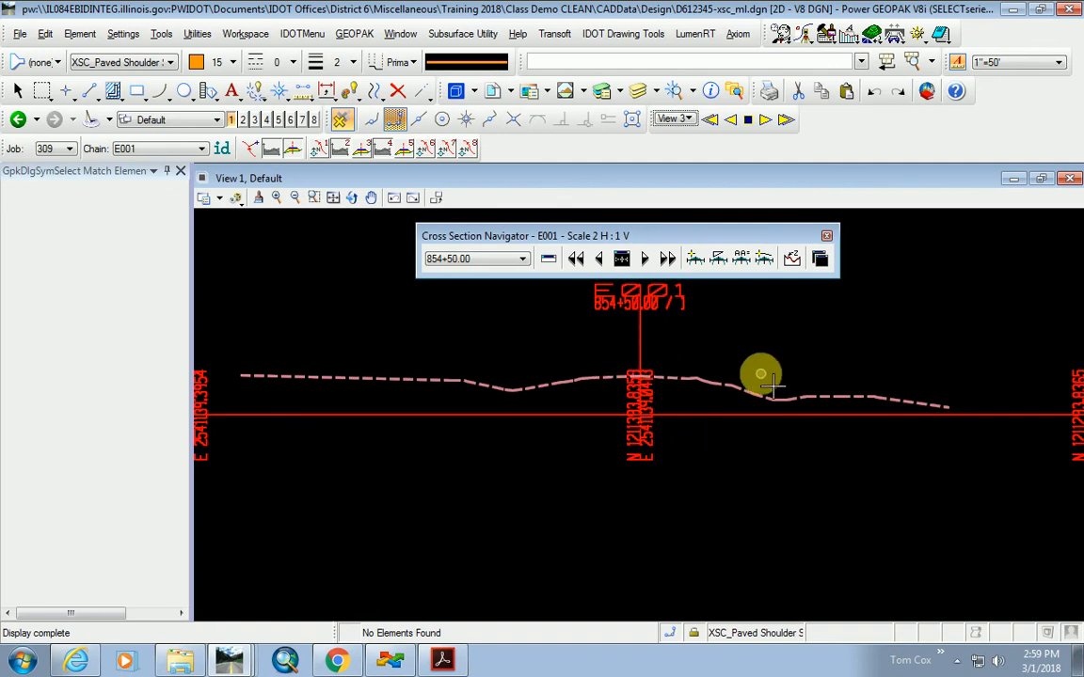
Open the navigator's delta distance slope tool and set its slope to run:rise at 4:1.
left_click_drag(559, 237, 621, 209)
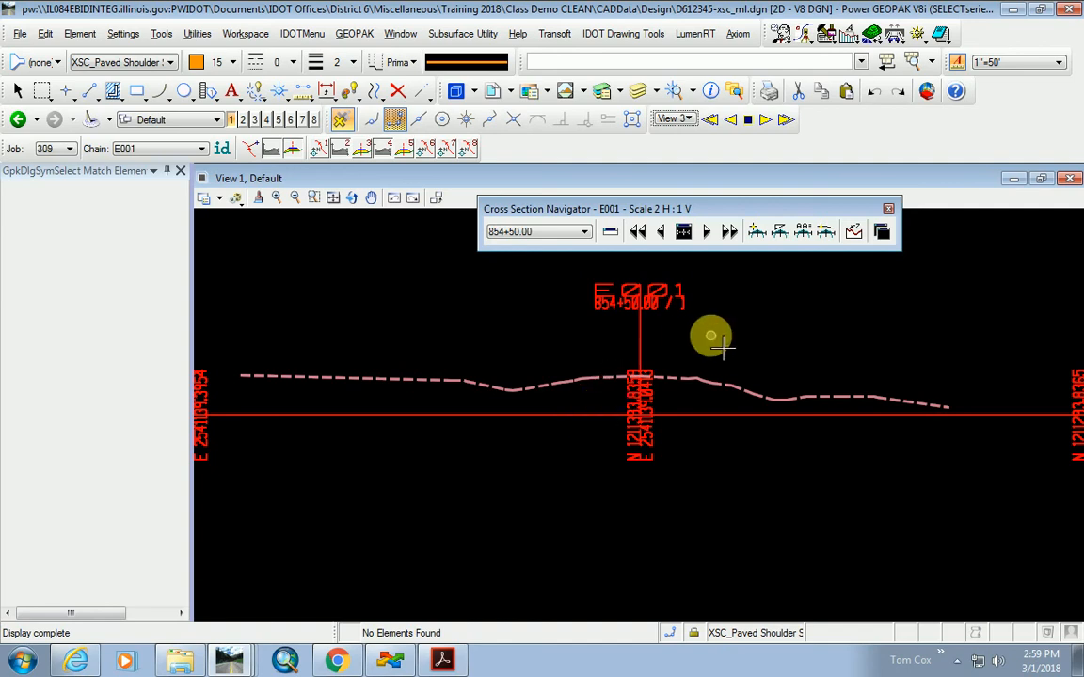
left_click(777, 232)
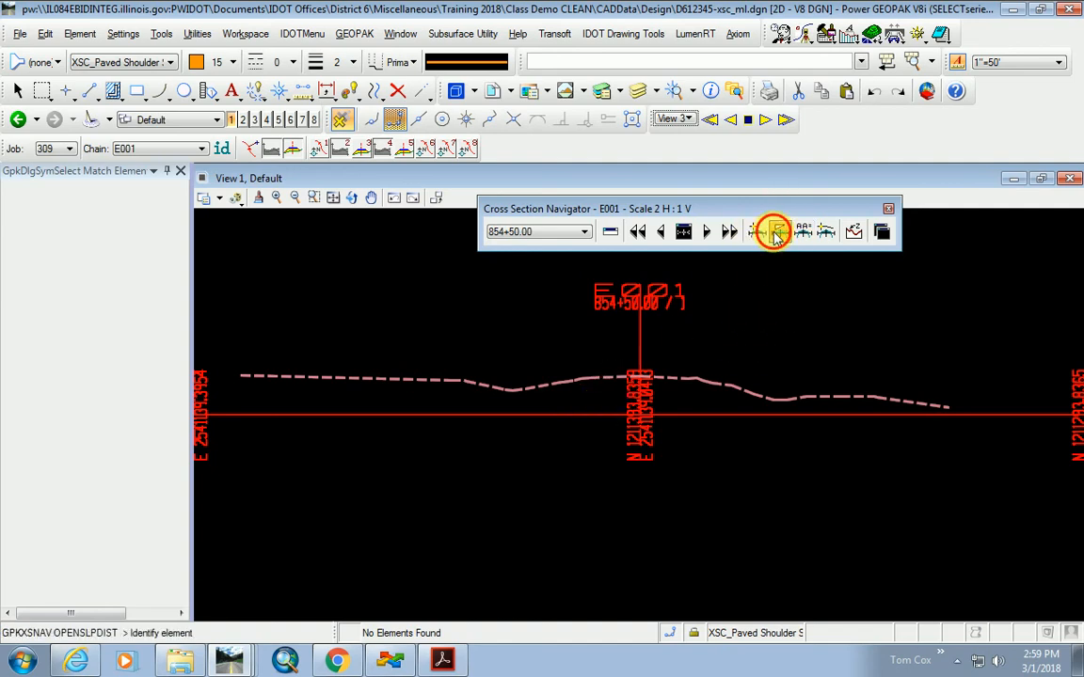
left_click_drag(505, 296, 750, 256)
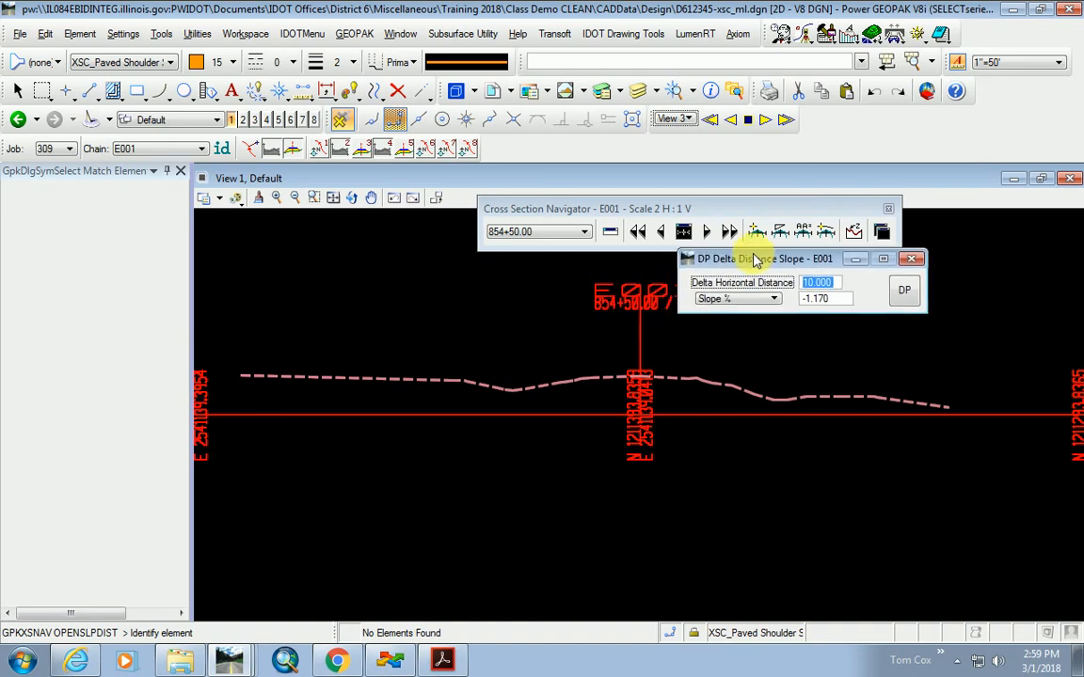
left_click(766, 301)
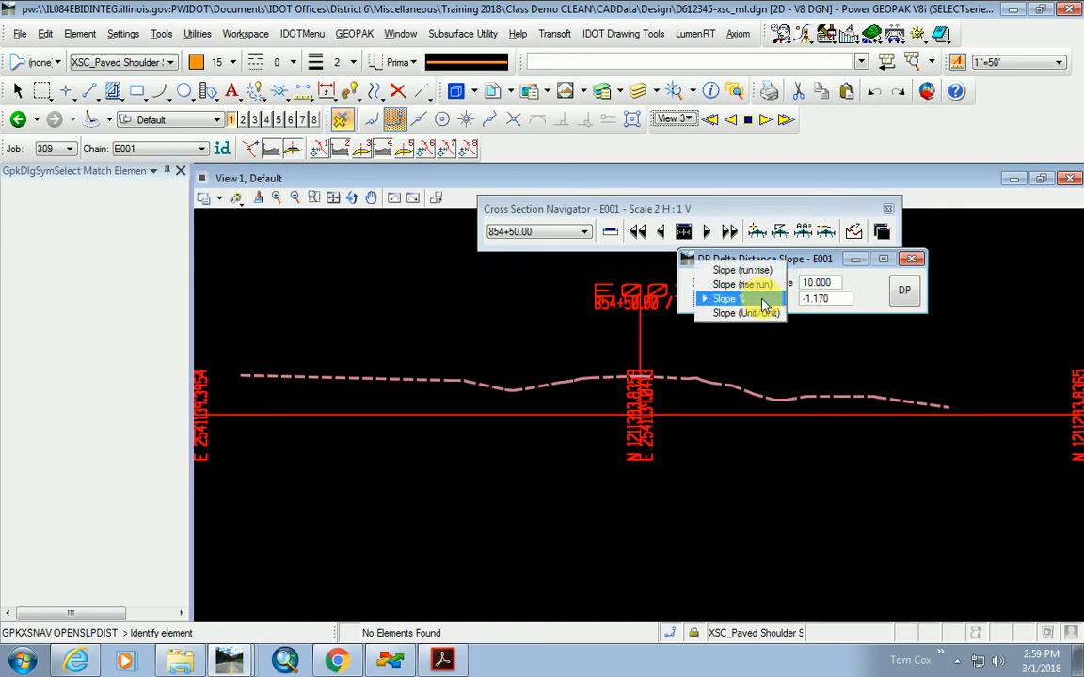
left_click(752, 268)
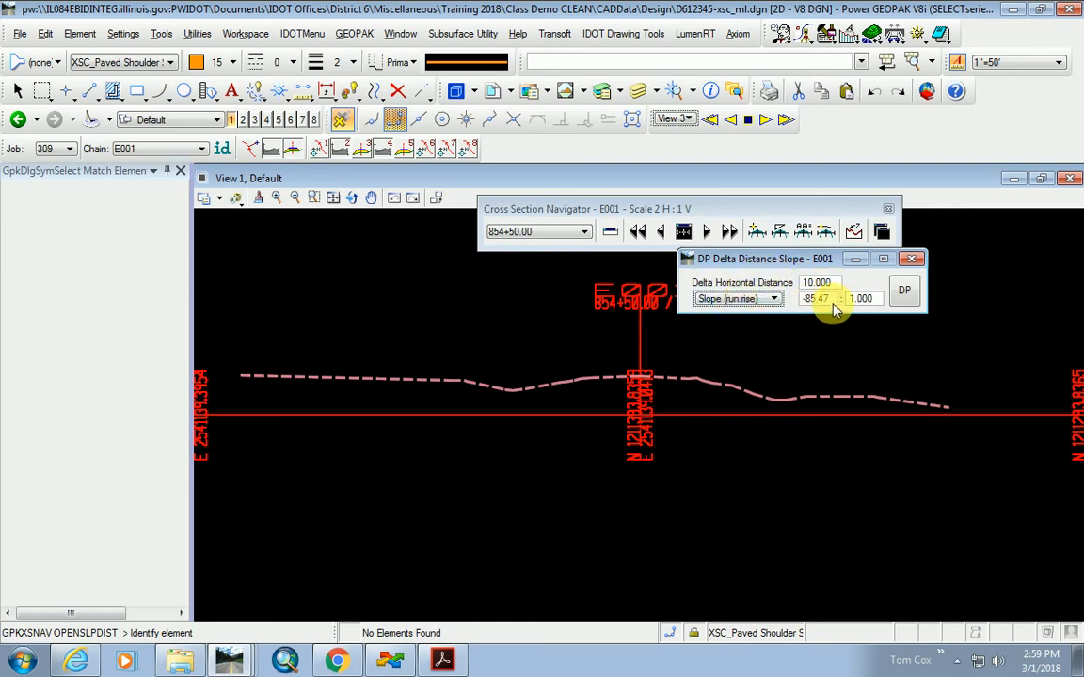
left_click(831, 300)
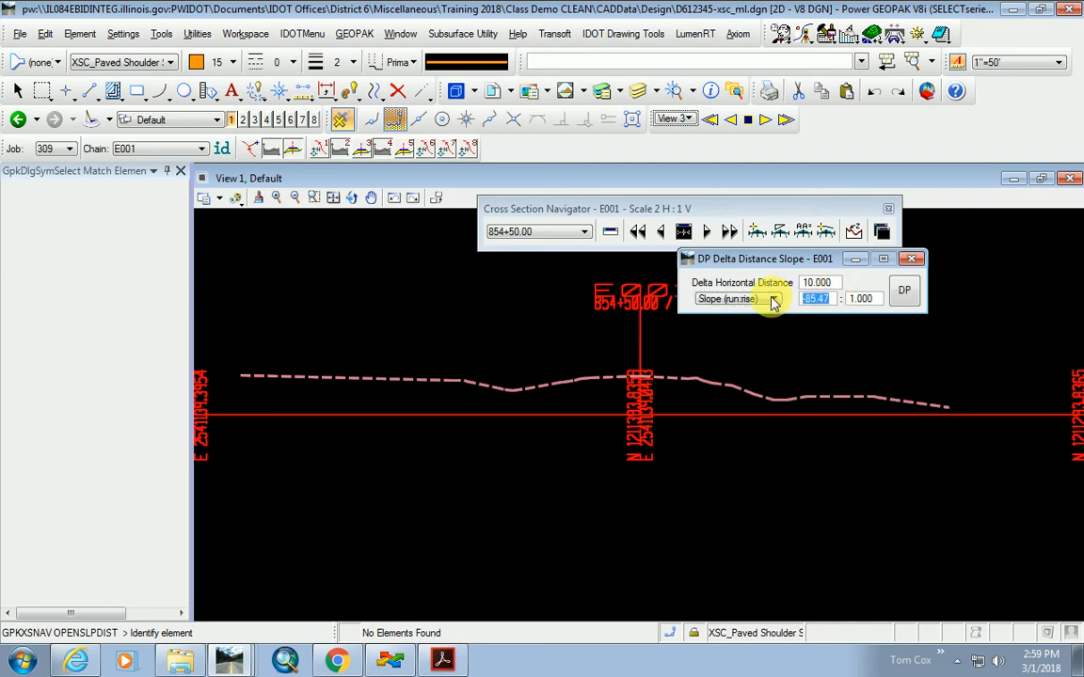
type("4")
key("Tab")
type("1")
key("Return")
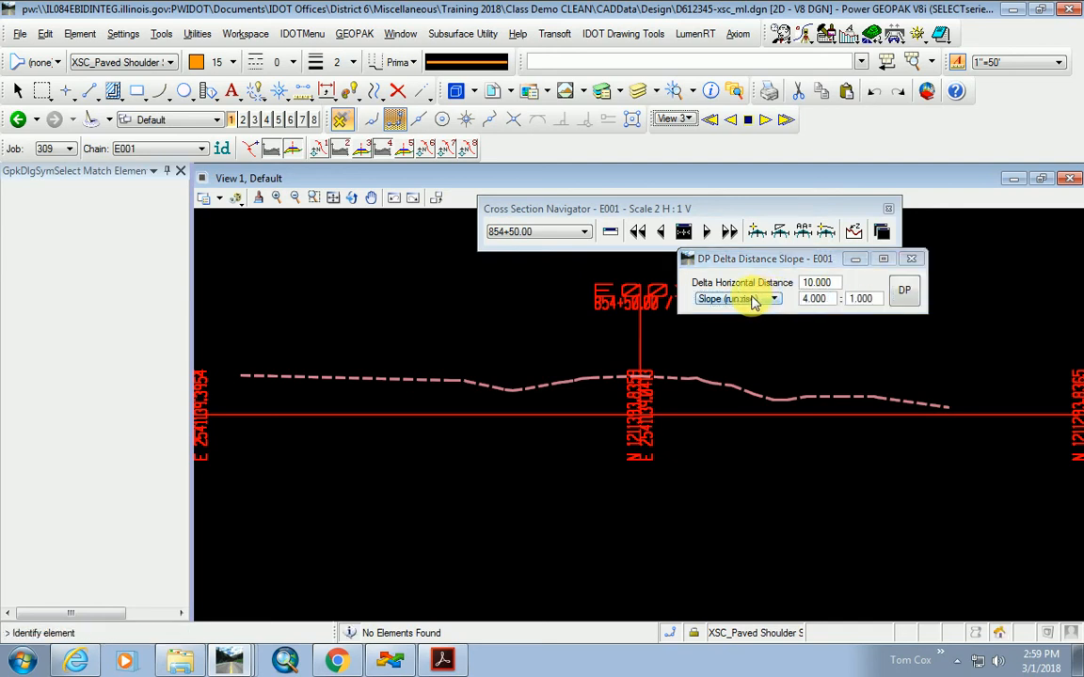
Place a line above the existing ground at station 854+50.00, ending at a horizontal distance of 10 on the 4:1 slope.
left_click(90, 91)
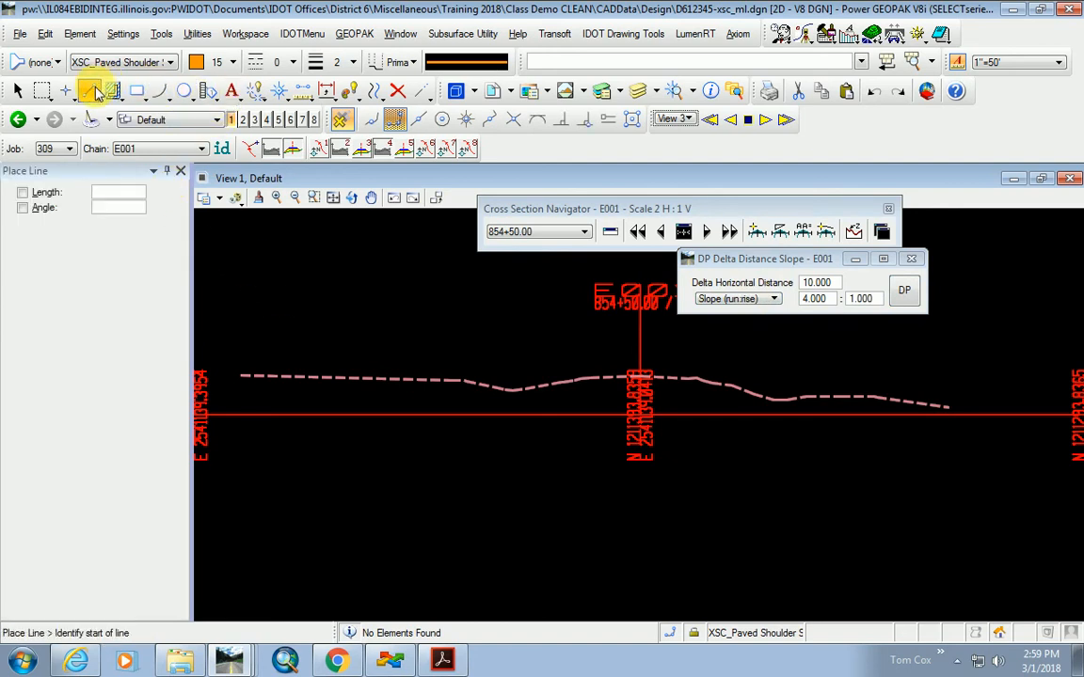
left_click(565, 362)
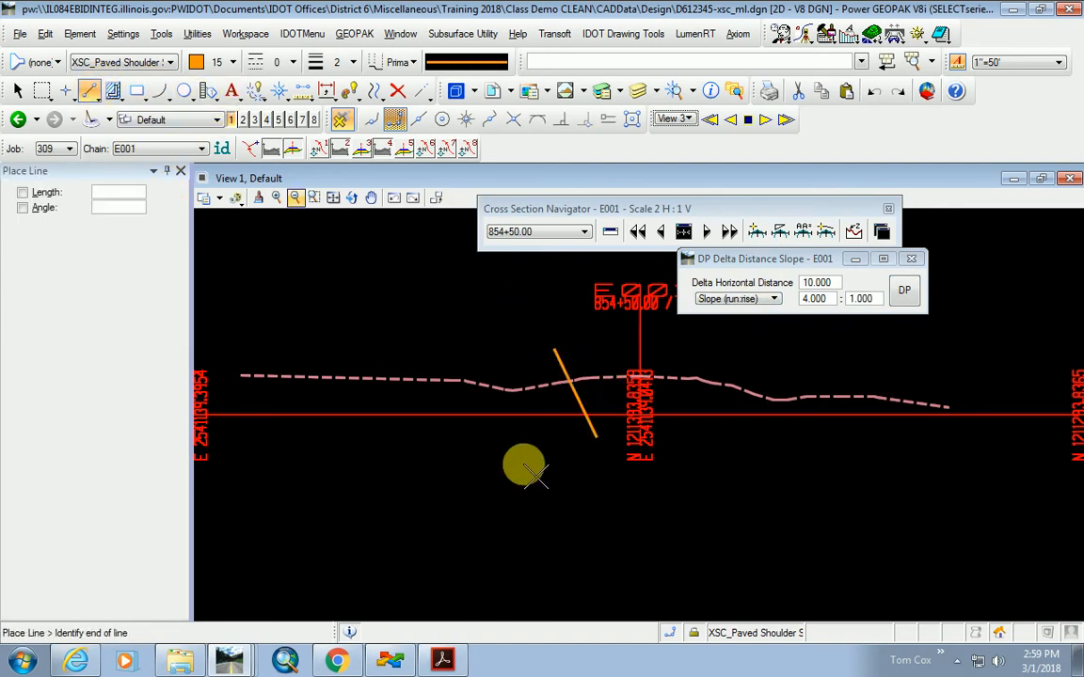
left_click(904, 291)
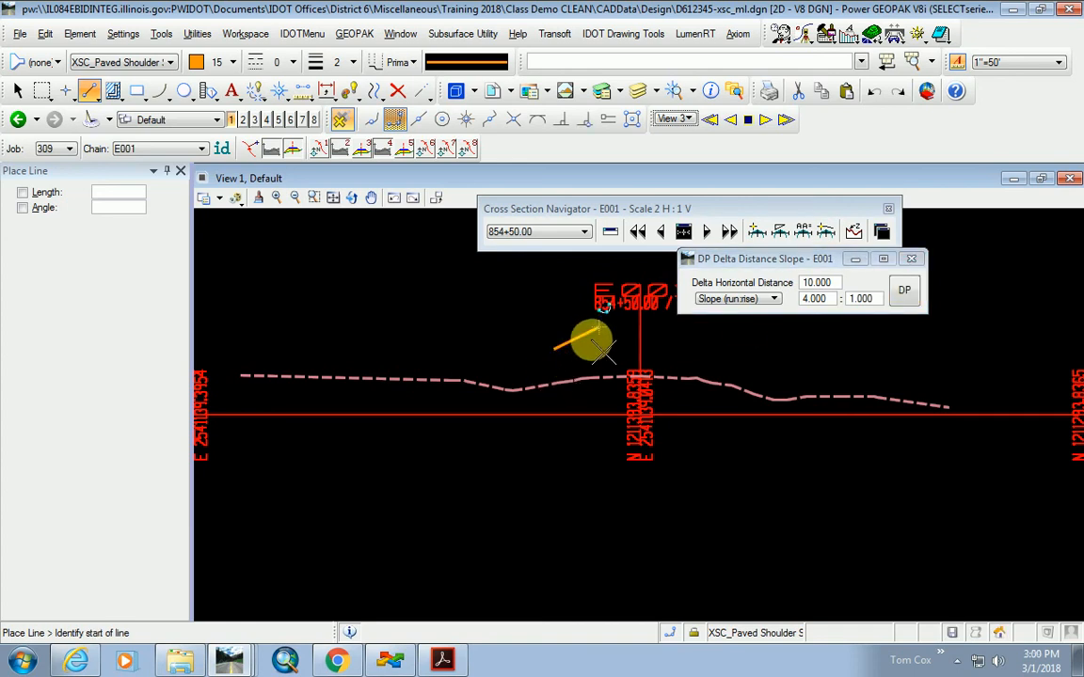
scroll(607, 346, "up", 5)
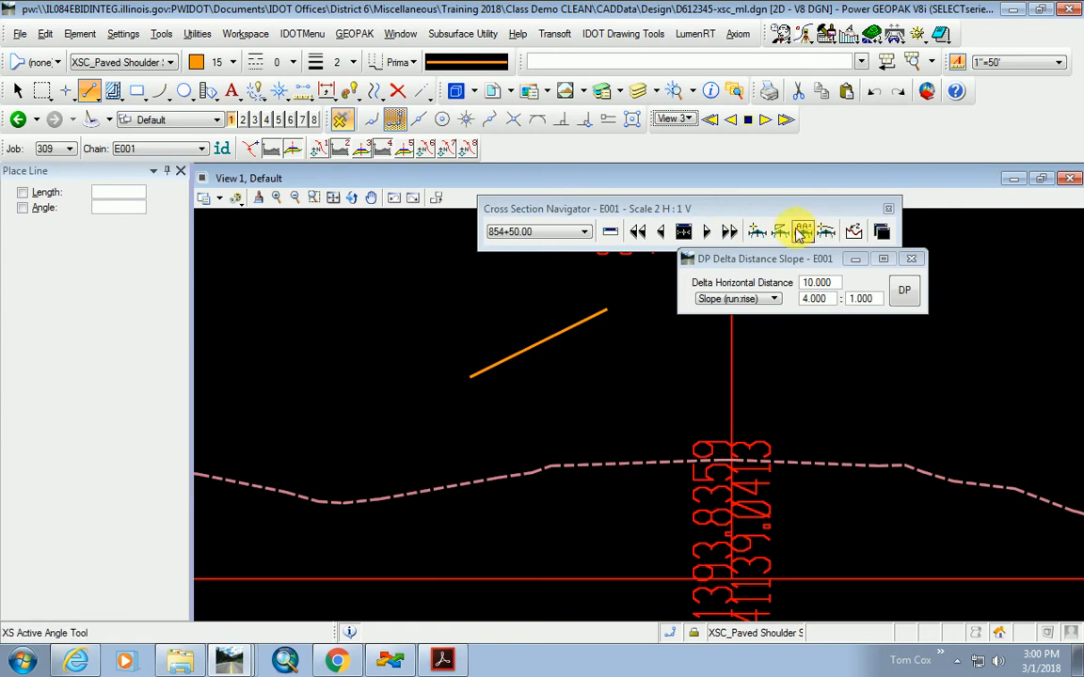
Move the delta distance slope dialog clear of the navigator and delete the 4:1 slope line.
left_click(814, 258)
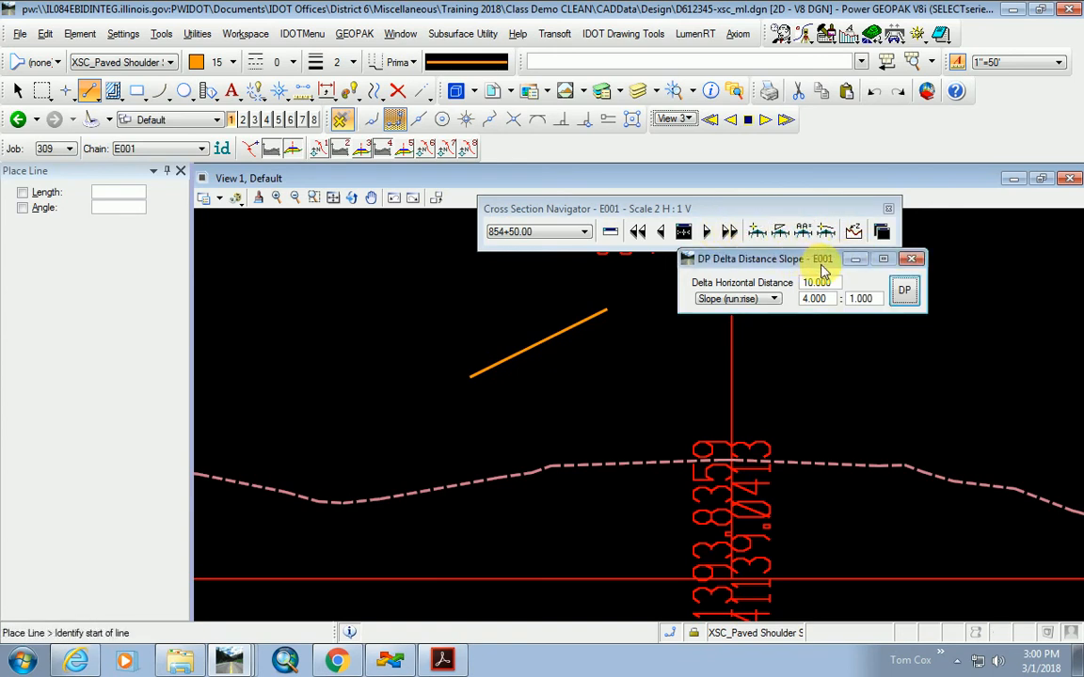
left_click_drag(766, 258, 798, 296)
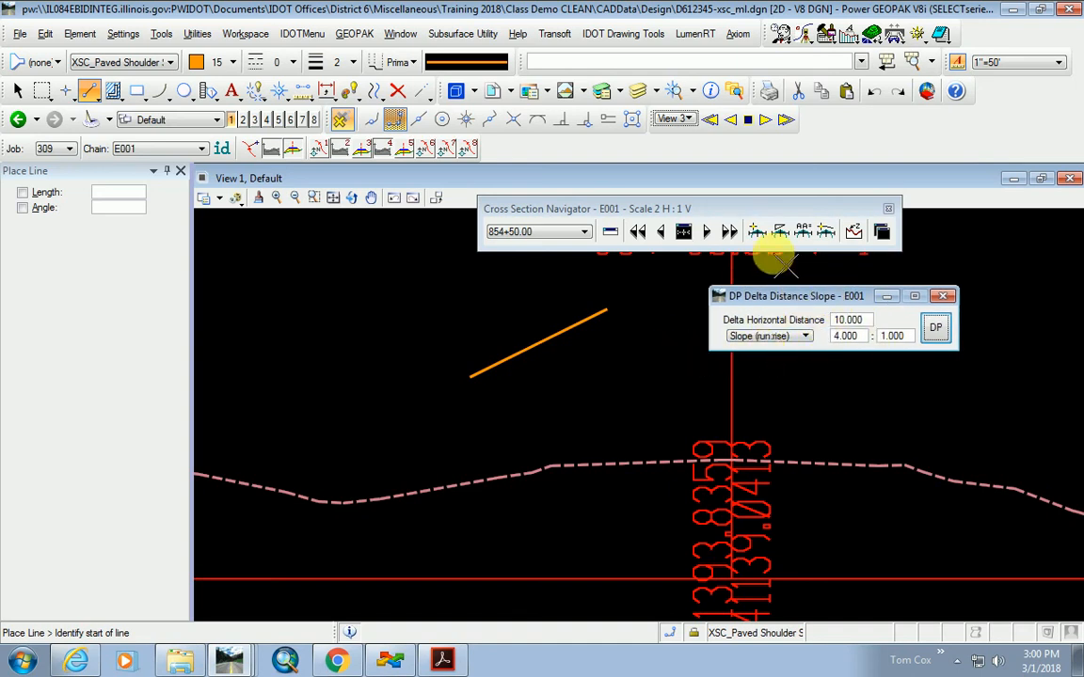
left_click(760, 240)
mouse_move(811, 298)
left_mouse_down()
mouse_move(845, 278)
mouse_move(817, 341)
mouse_move(821, 296)
left_mouse_up()
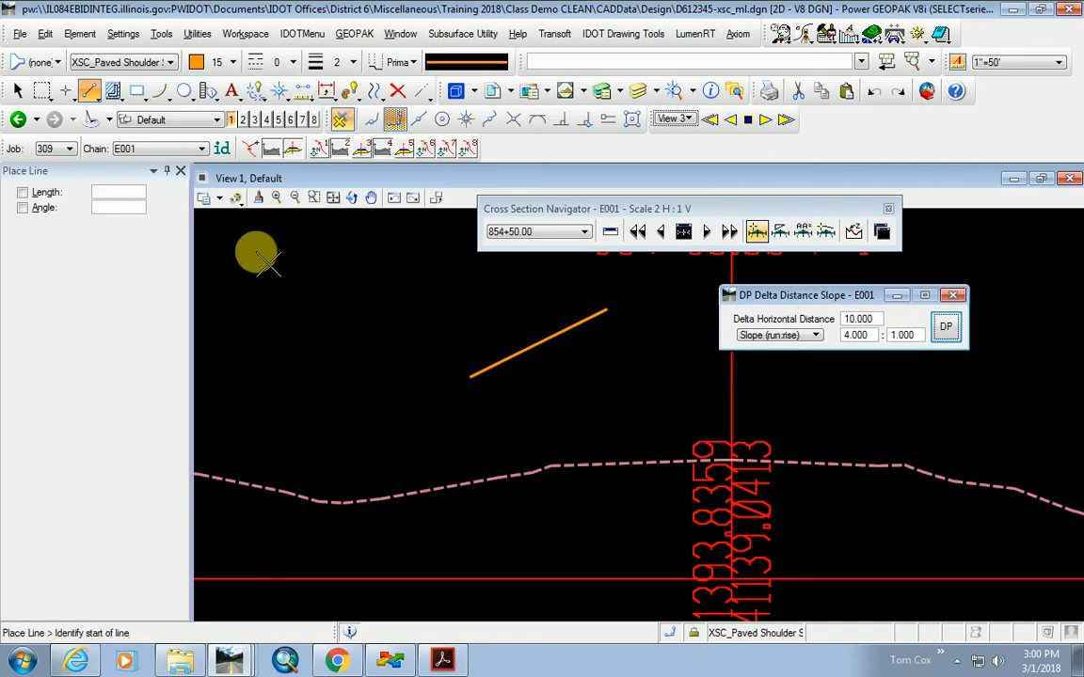
left_click(397, 90)
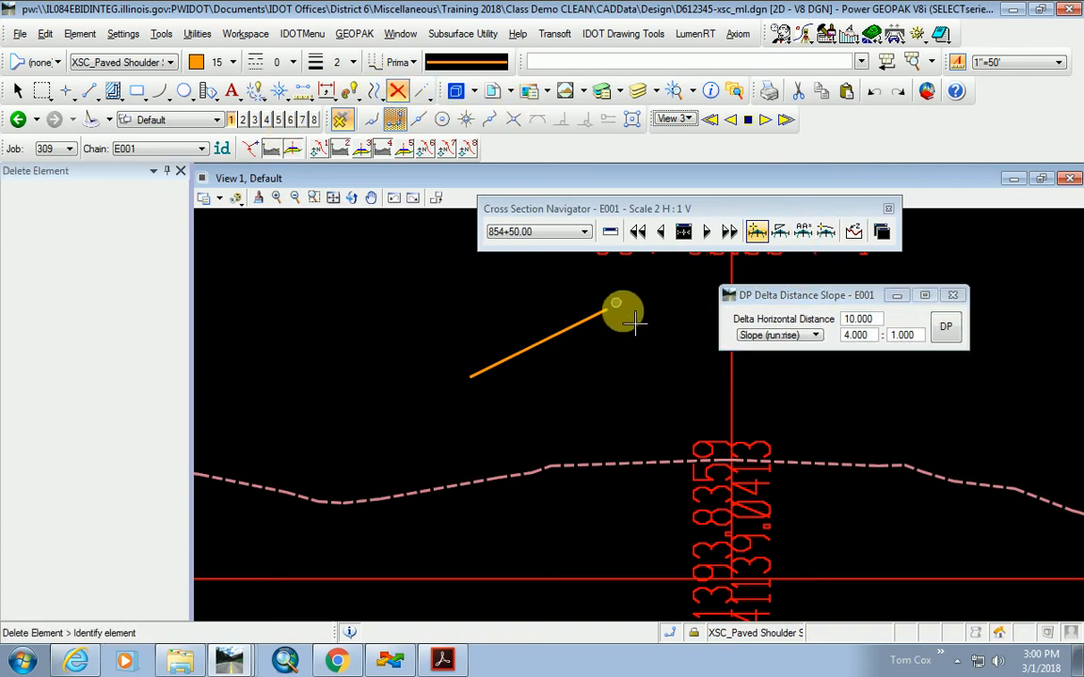
left_click(588, 339)
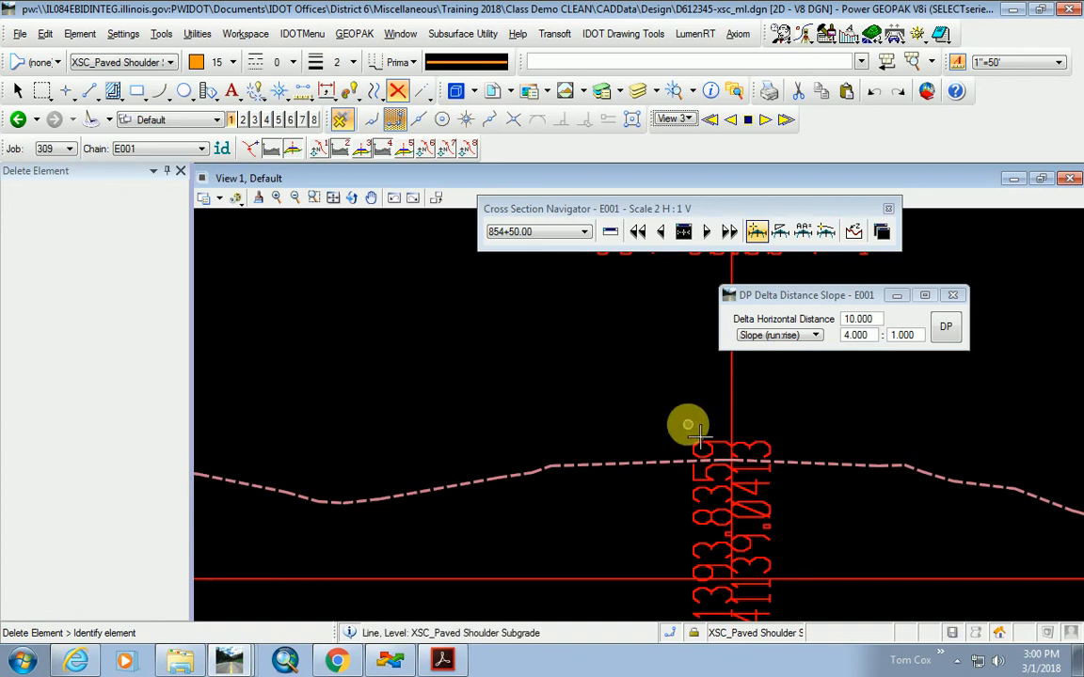
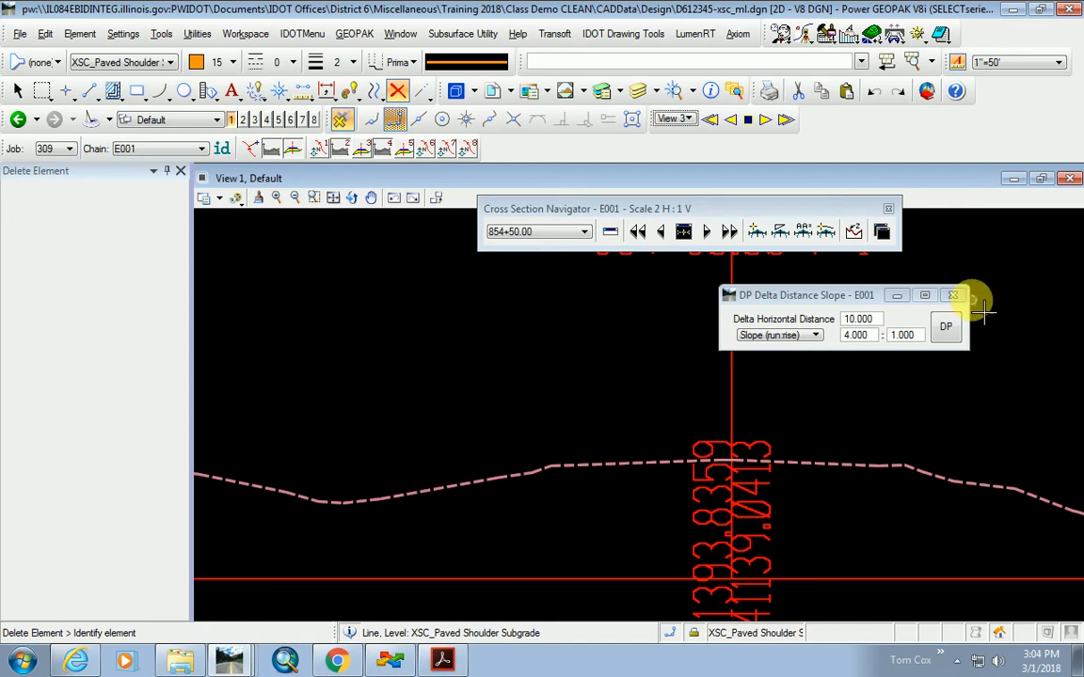
Close the delta distance slope dialog and browse E001's sections from 854+50.00 to examine the ground at station 856+10.18.
left_click(953, 296)
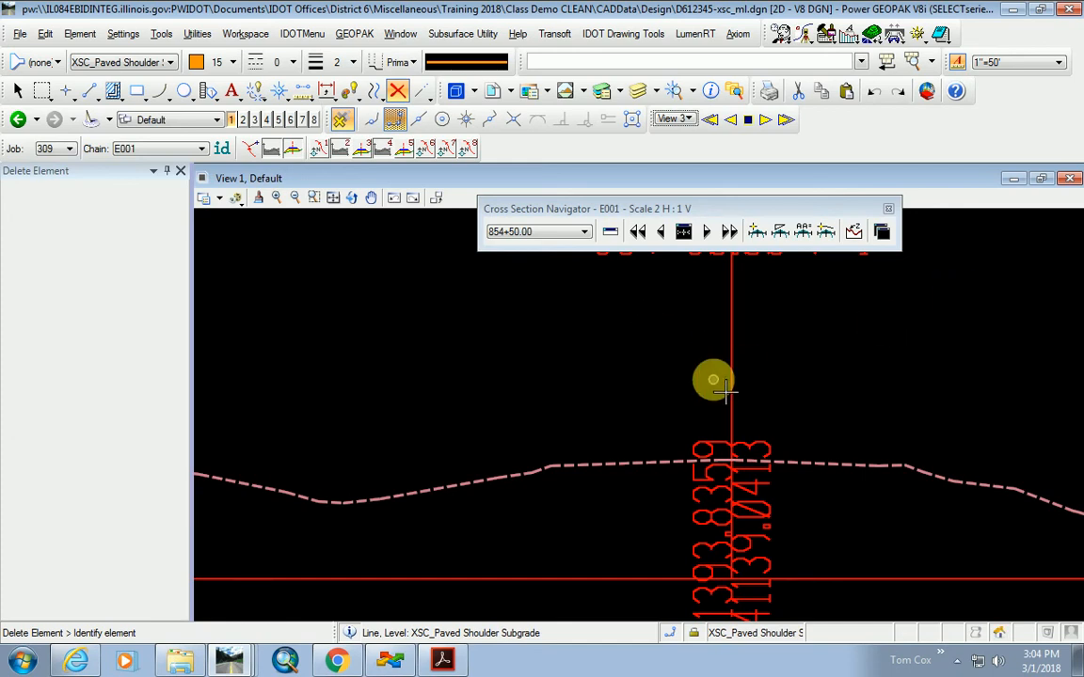
scroll(724, 392, "down", 3)
scroll(724, 392, "down", 3)
scroll(702, 423, "up", 2)
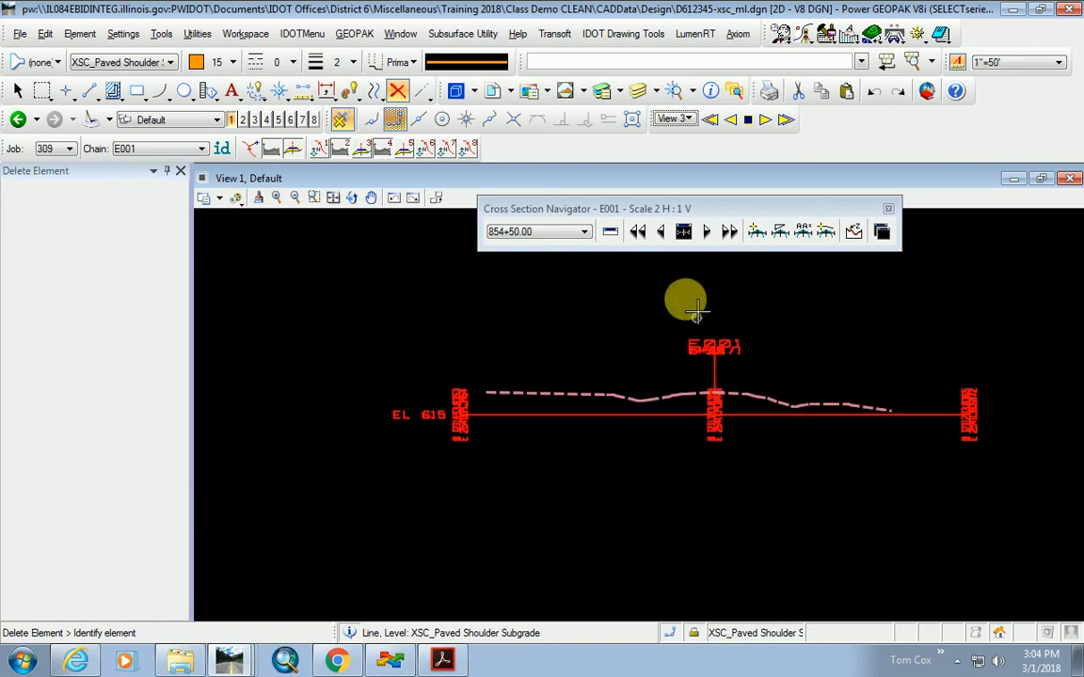
left_click(704, 242)
left_click(705, 235)
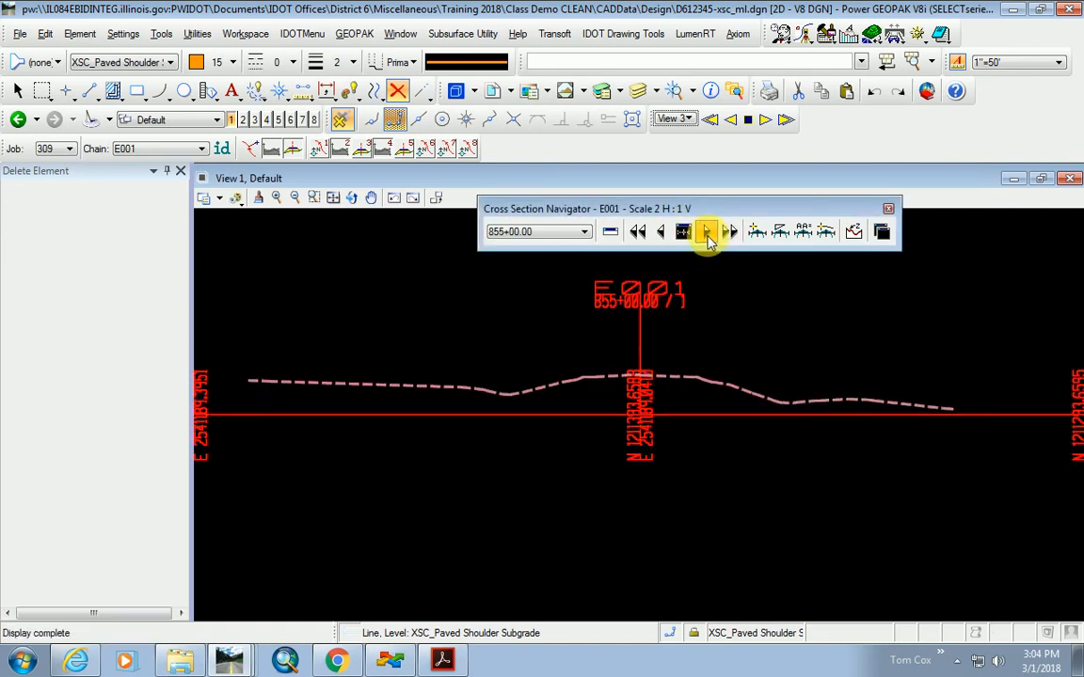
left_click(705, 235)
left_click(707, 235)
left_click(663, 233)
left_click(662, 232)
left_click(663, 234)
scroll(639, 394, "up", 2)
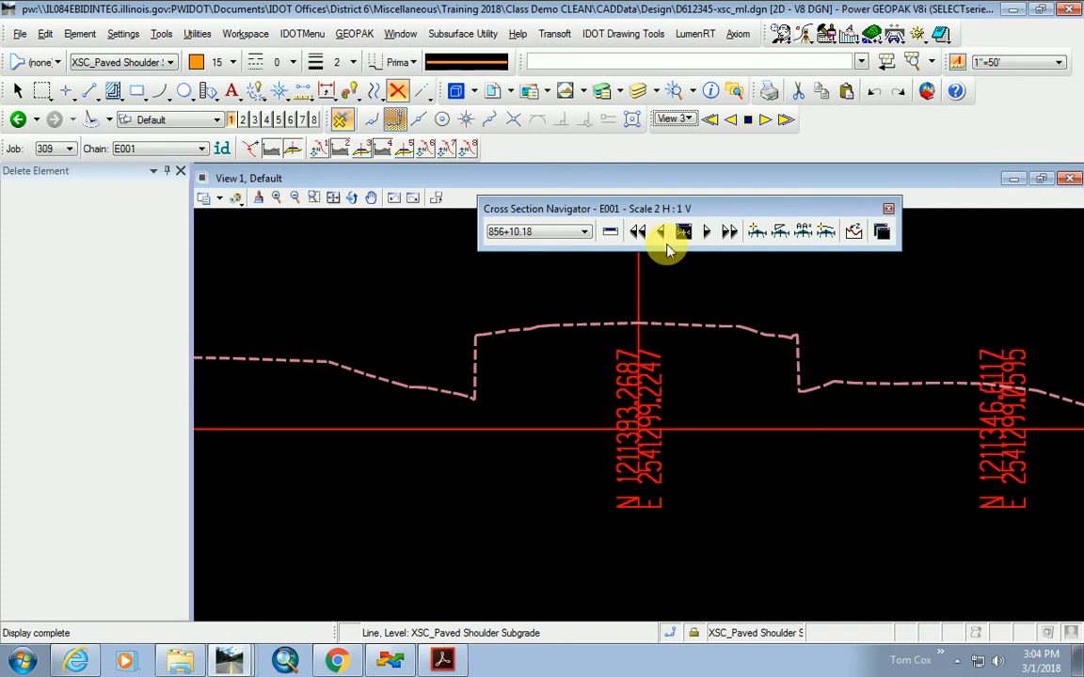
Advance through the E001 cross sections to station 863+50.00, examining the existing ground line at each one.
left_click(706, 232)
left_click(707, 232)
left_click(706, 233)
left_click(706, 232)
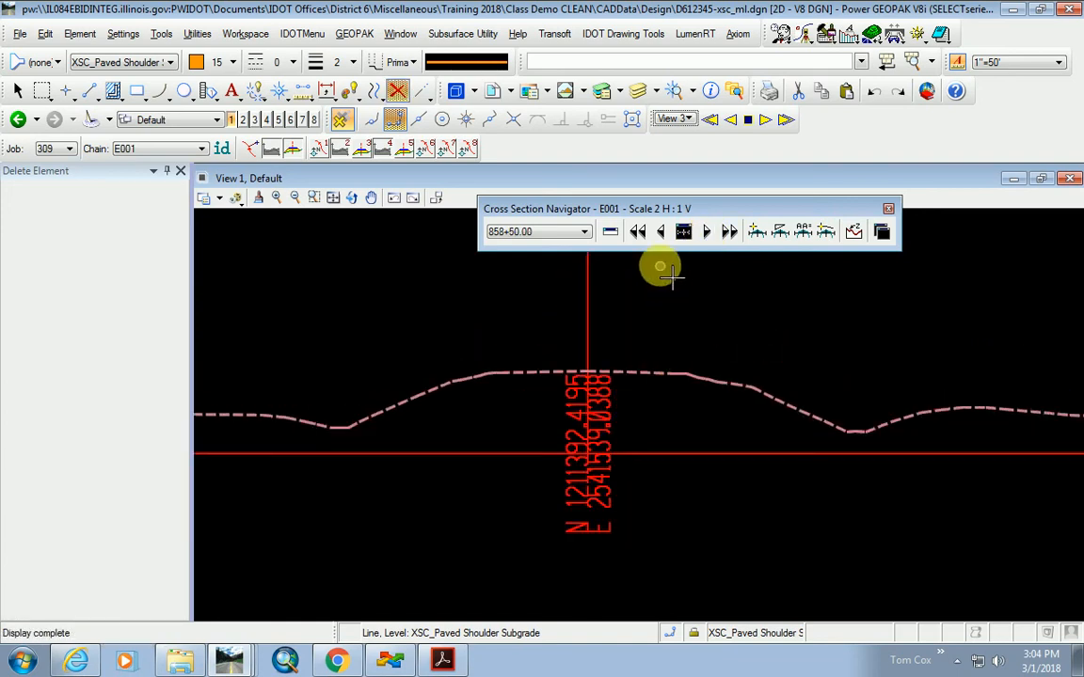
left_click(707, 233)
left_click(706, 234)
left_click(706, 233)
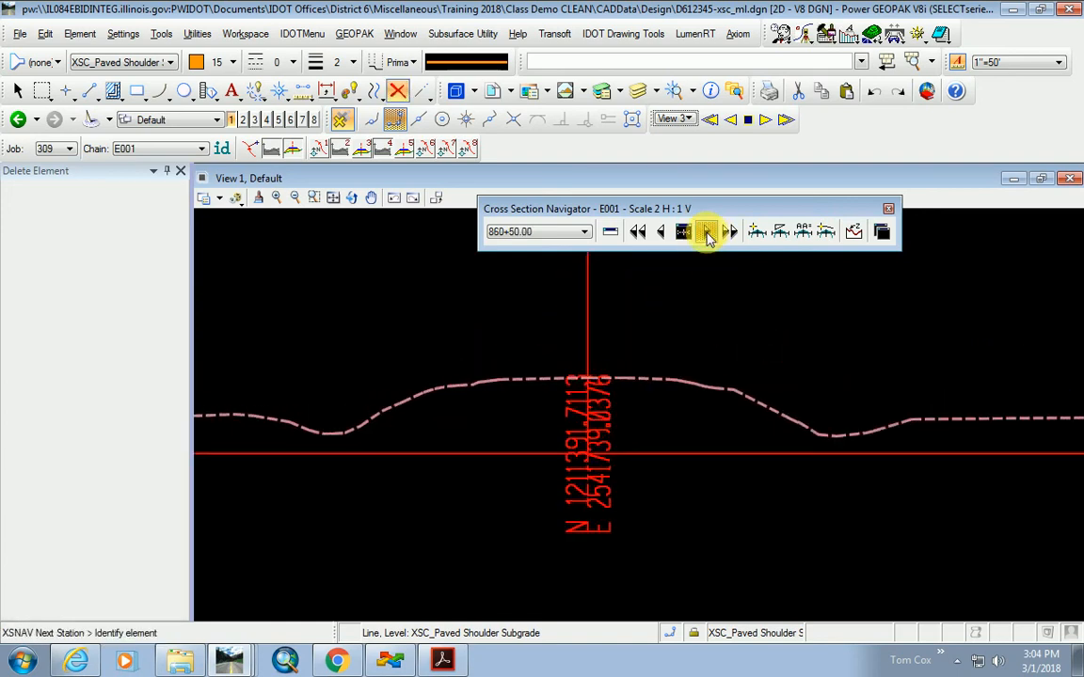
left_click(706, 233)
left_click(709, 234)
left_click(708, 235)
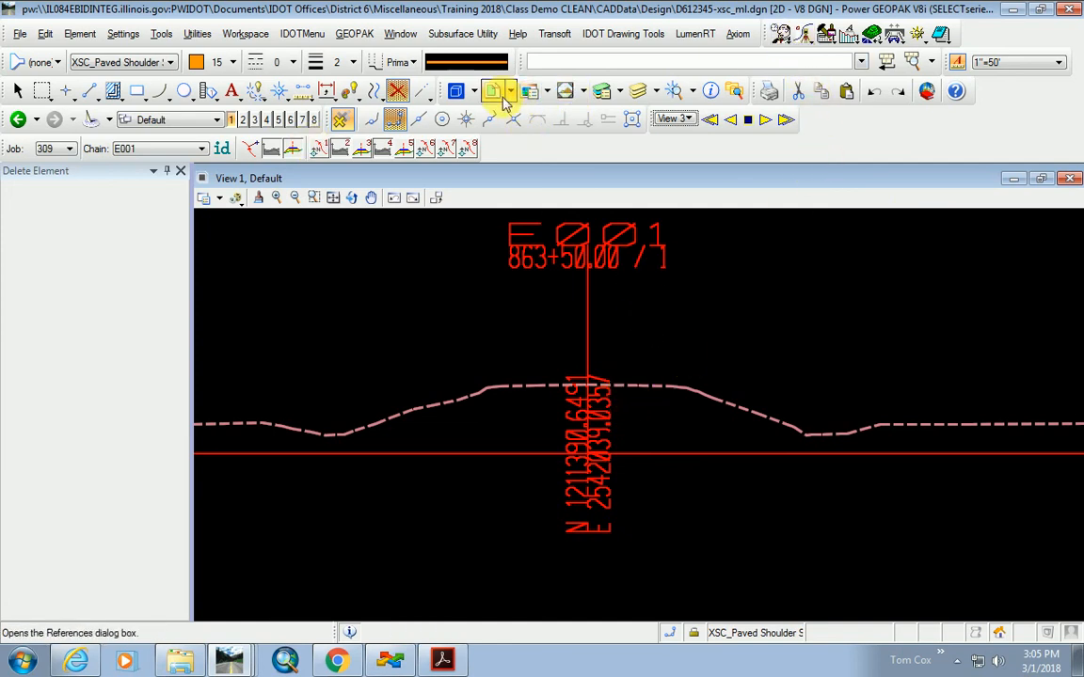
Open views 2, 3 and 4 and tile them, closing view 3 and extending view 1 over its space.
left_click(252, 147)
left_click(242, 121)
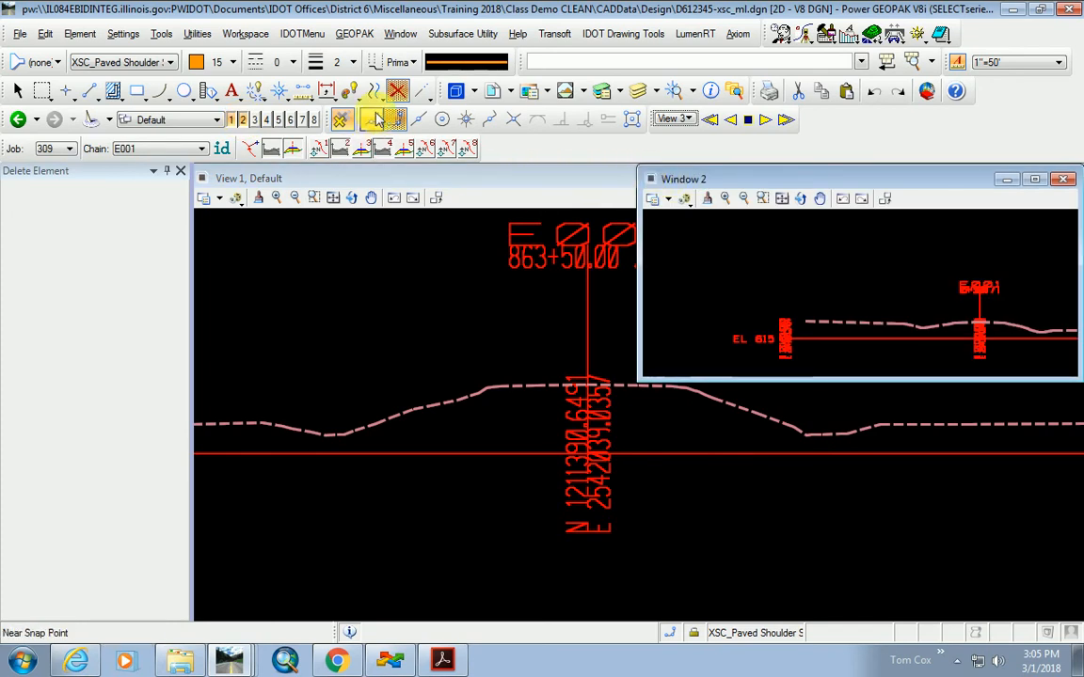
left_click(264, 120)
left_click(253, 119)
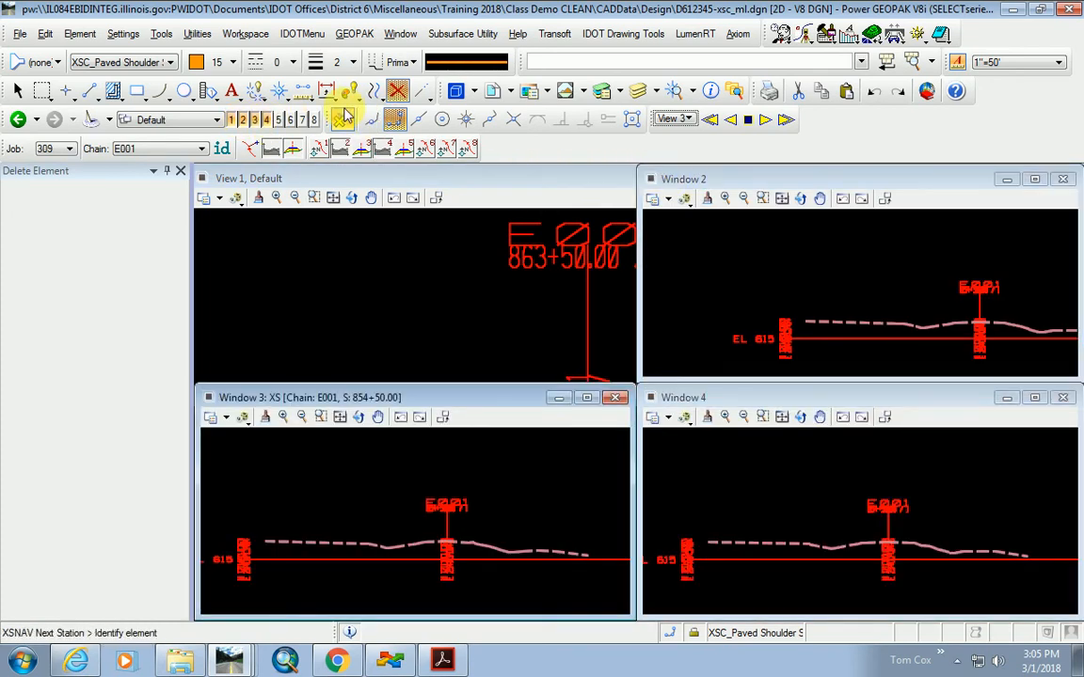
left_click(400, 34)
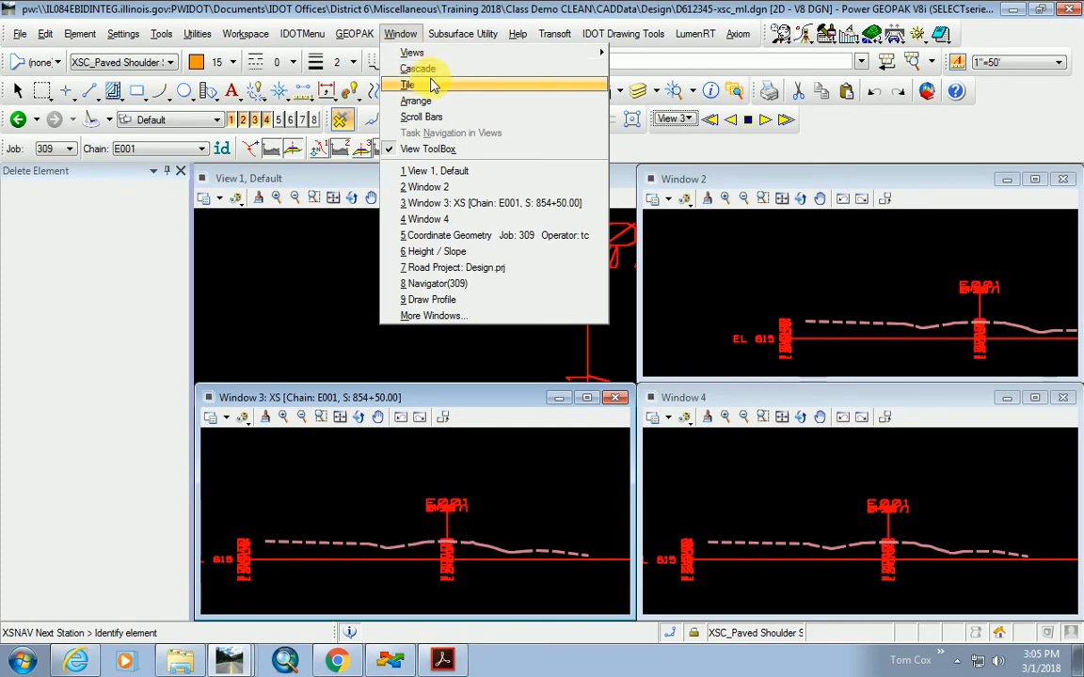
left_click(428, 88)
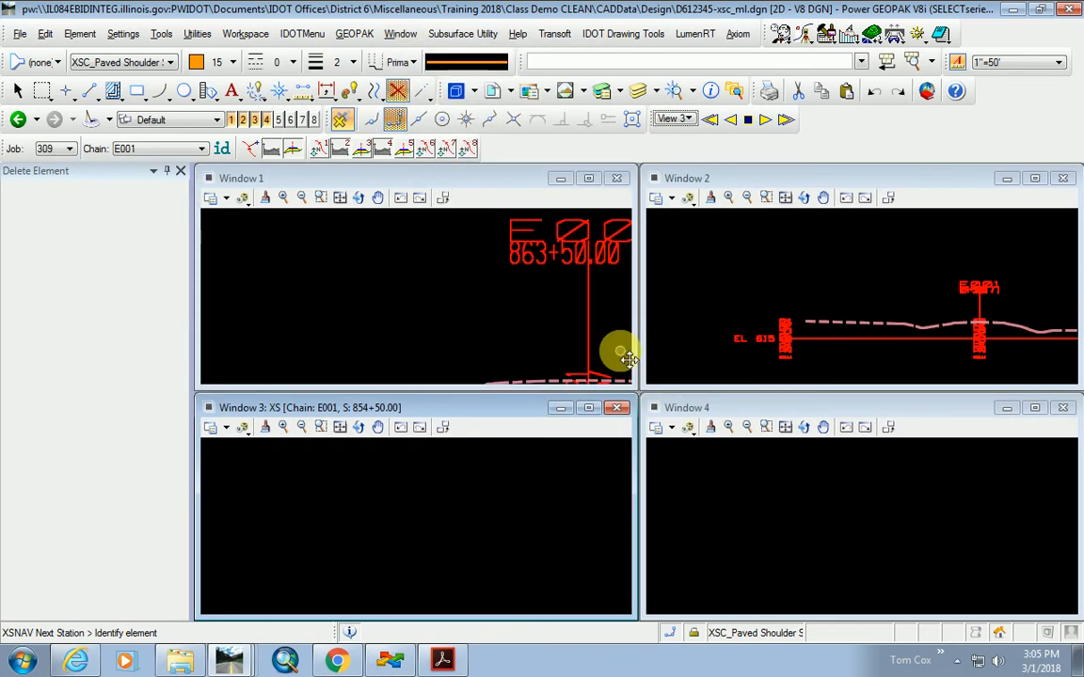
left_click(618, 411)
left_click_drag(573, 387, 553, 621)
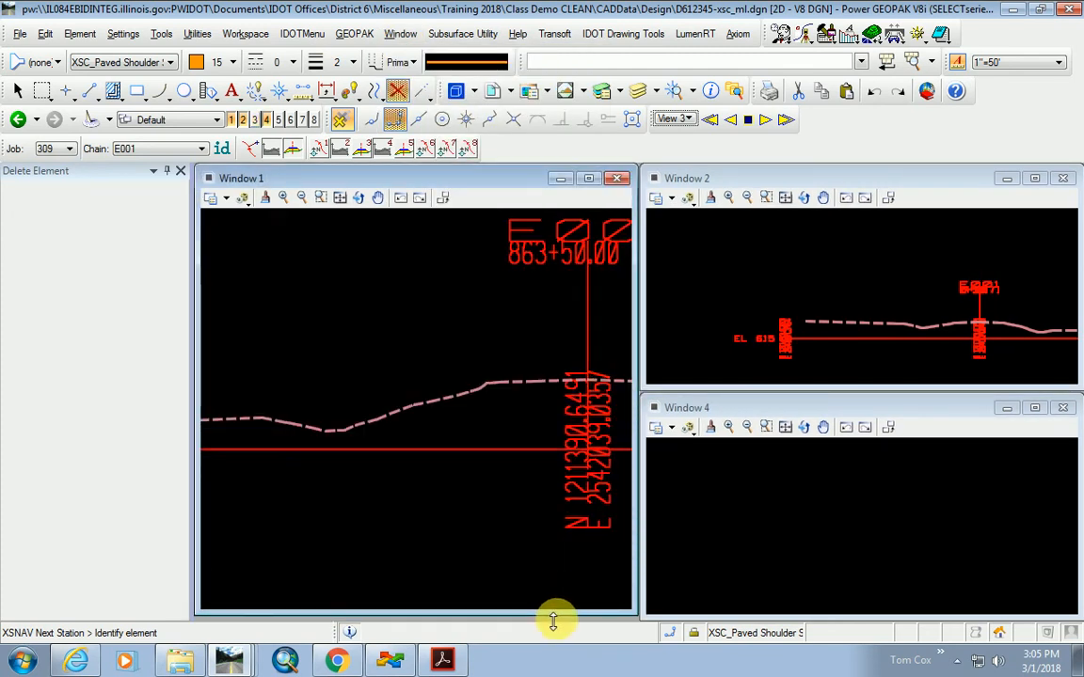
Display chain E001's cross section in view 2.
right_click(344, 151)
left_click(388, 174)
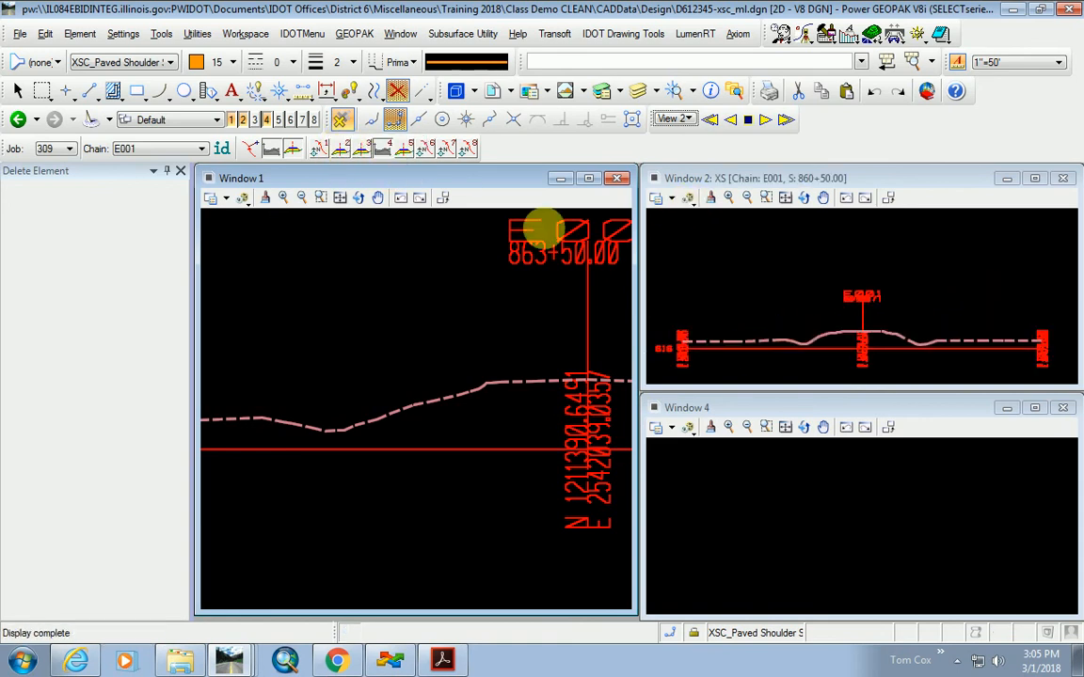
Select D612345-prof.dgn, D612345-alignment.dgn, D612345-Design.dgn and D612345-topo.dgn for attachment as references.
left_click(493, 91)
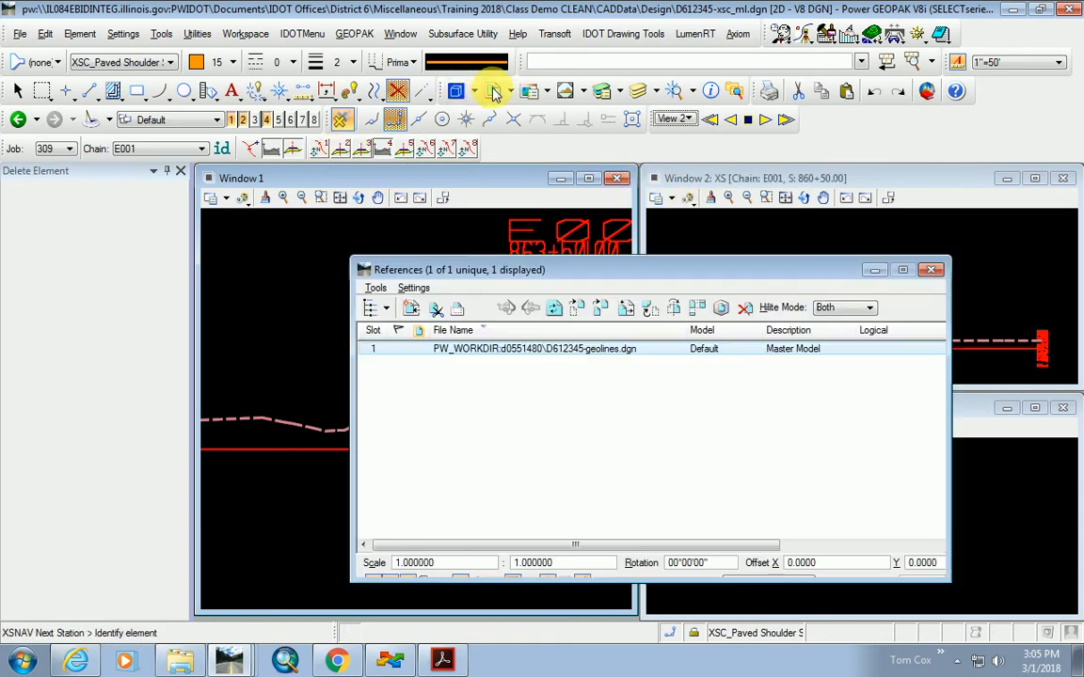
left_click(376, 288)
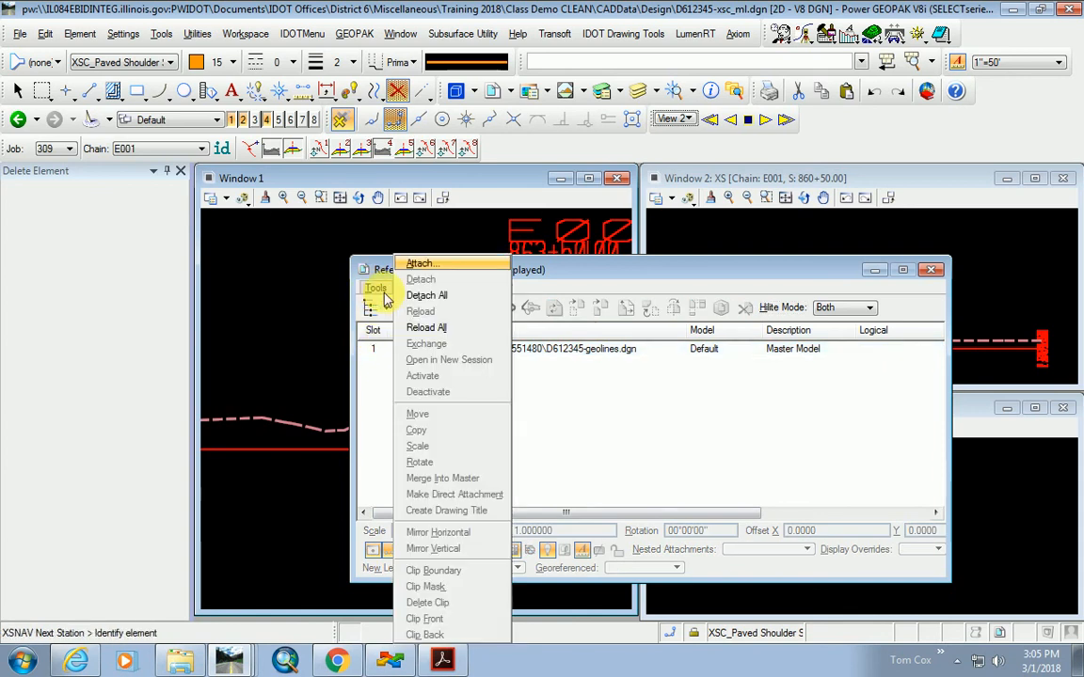
left_click(423, 264)
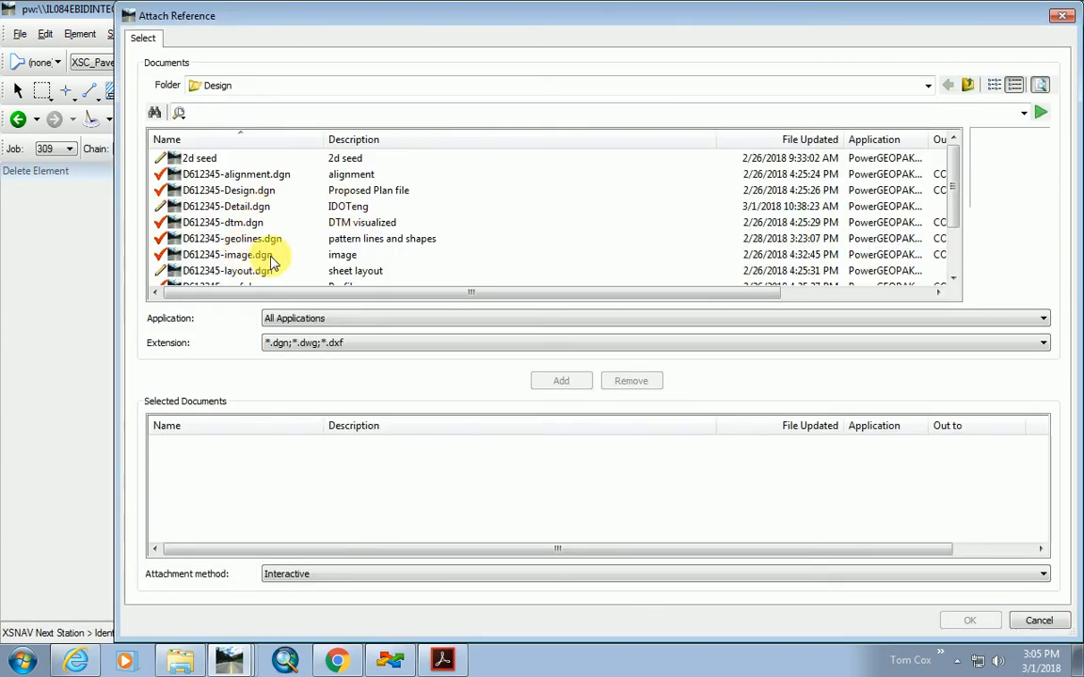
scroll(268, 231, "down", 1)
double_click(247, 241)
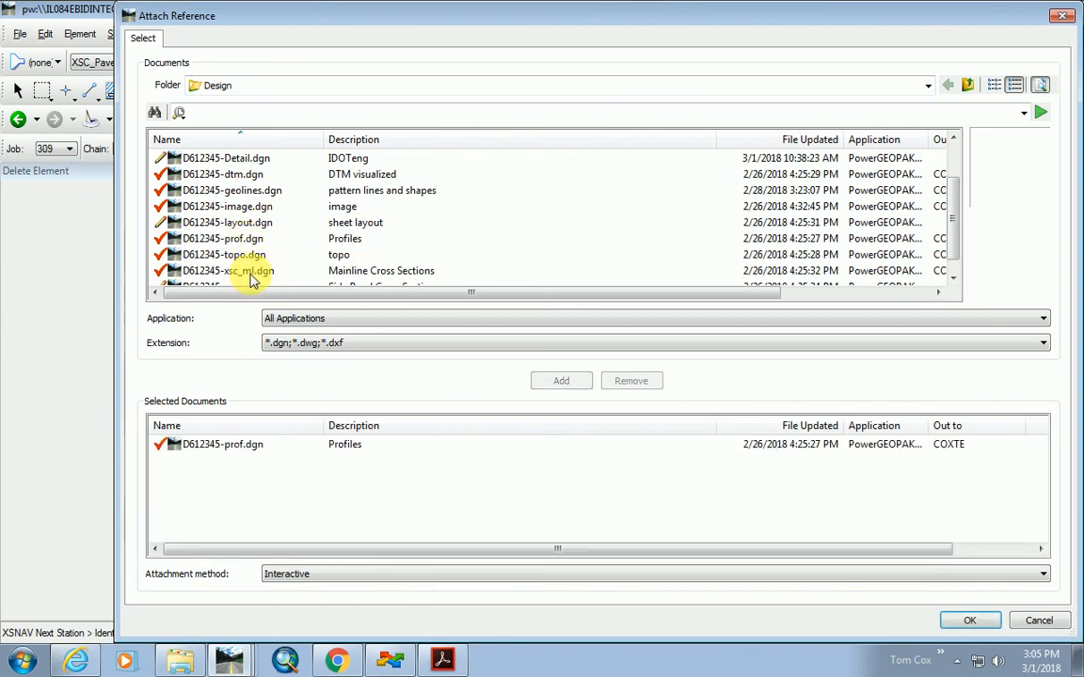
scroll(282, 238, "up", 1)
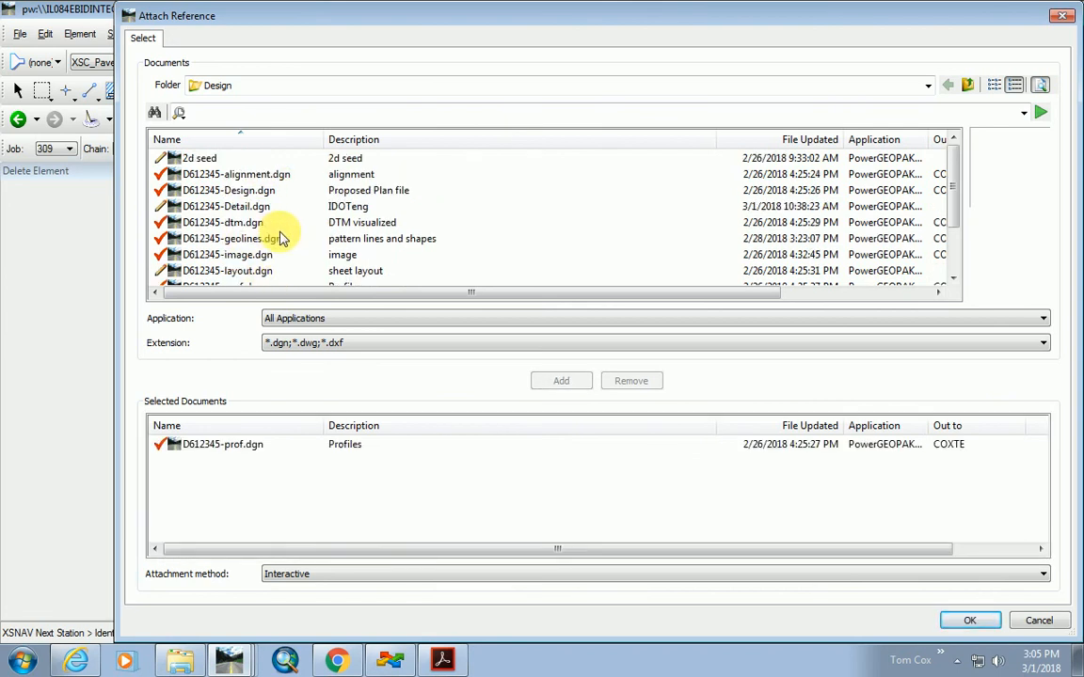
double_click(262, 175)
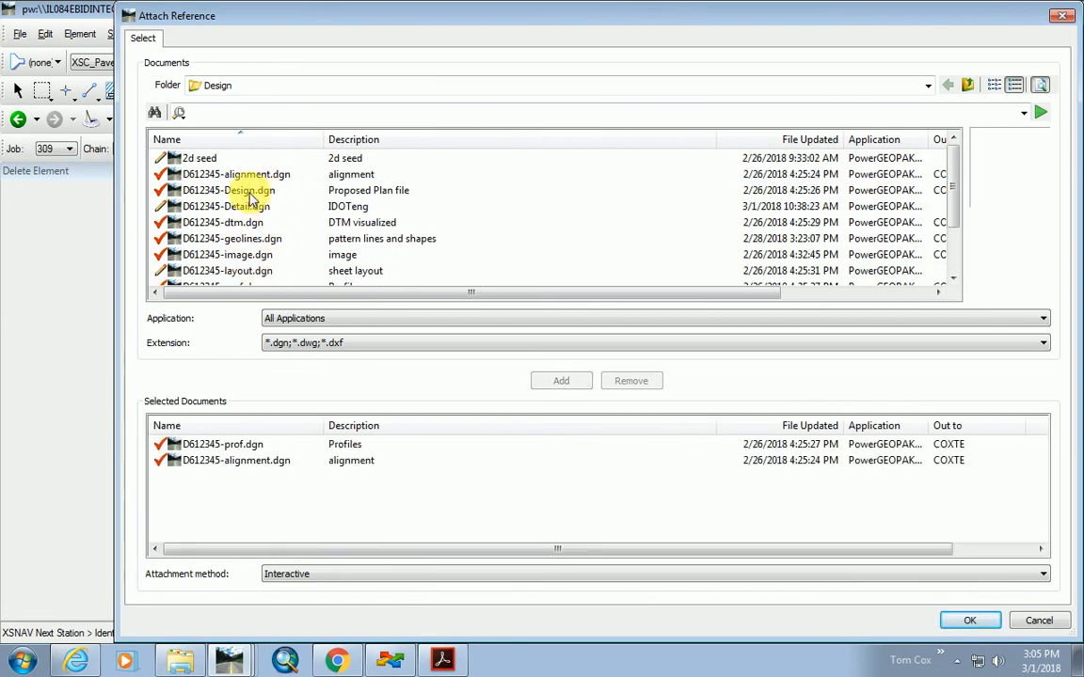
double_click(250, 192)
scroll(243, 250, "down", 1)
double_click(246, 256)
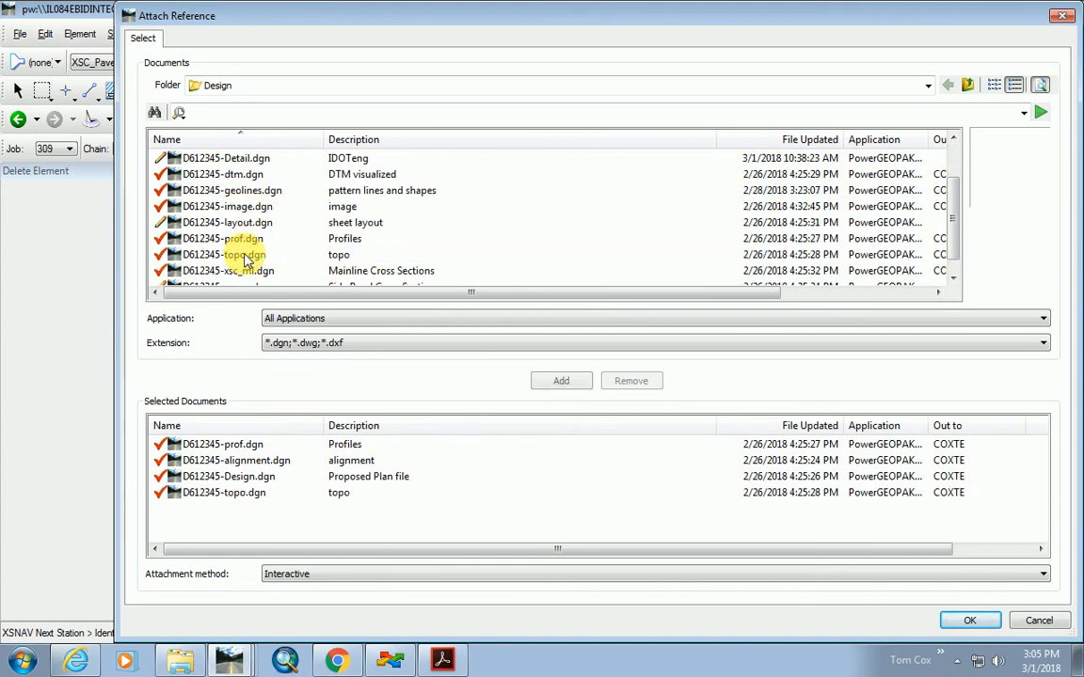
scroll(249, 261, "down", 1)
scroll(287, 244, "up", 2)
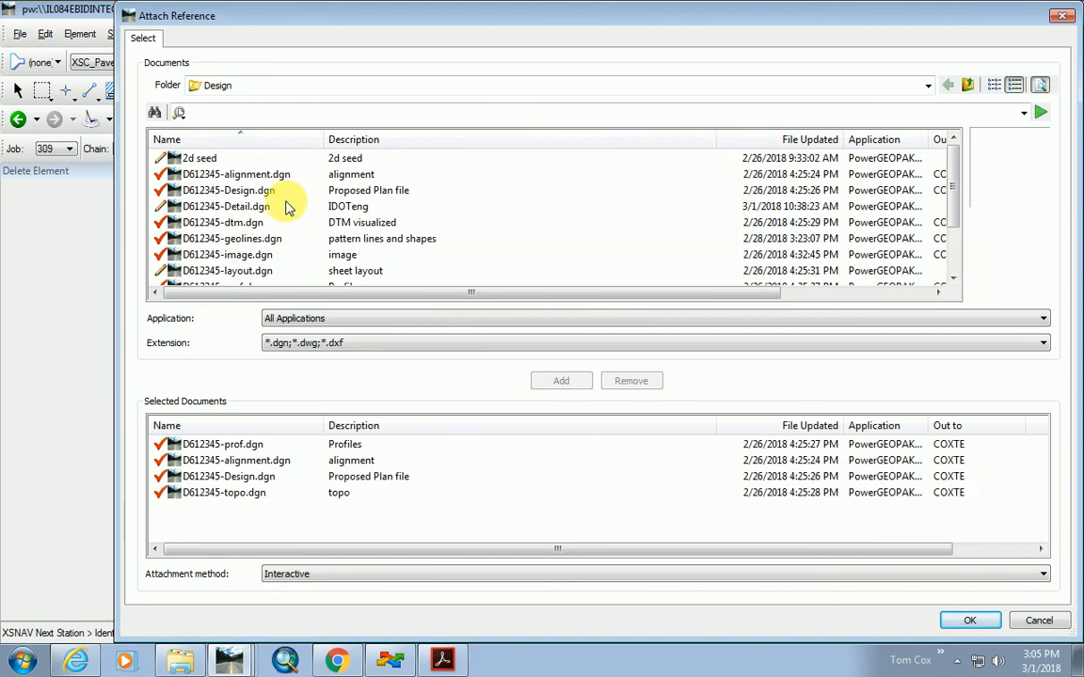
Attach the selected reference files, accepting the offered attachment settings for each one.
left_click(970, 620)
left_click(329, 626)
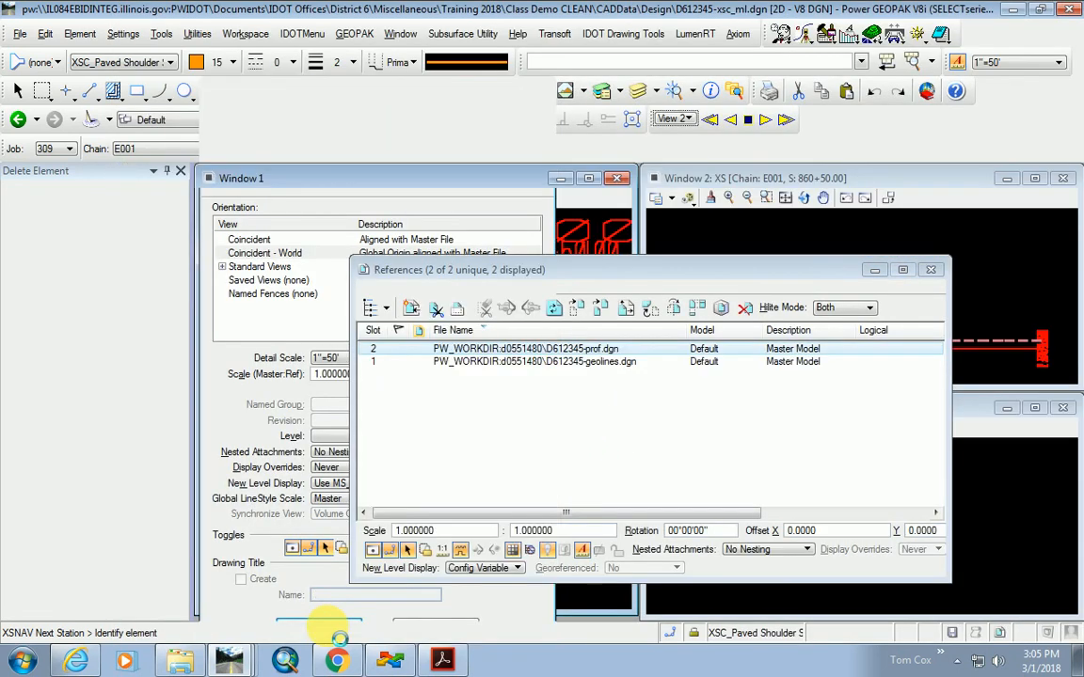
left_click(326, 626)
left_click(326, 626)
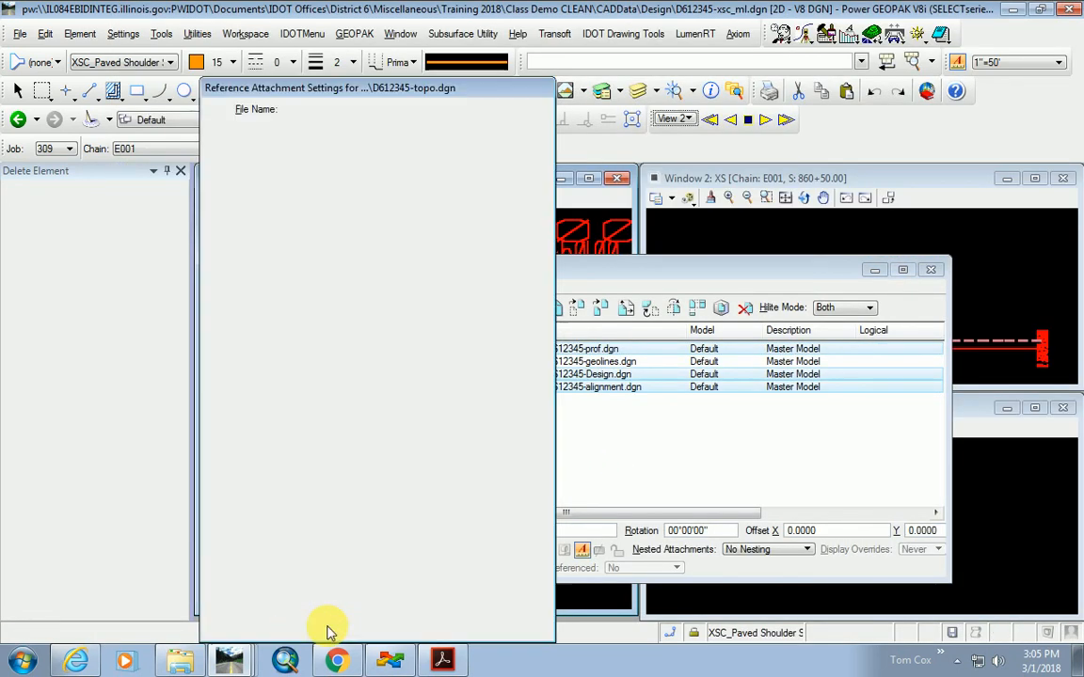
left_click(327, 626)
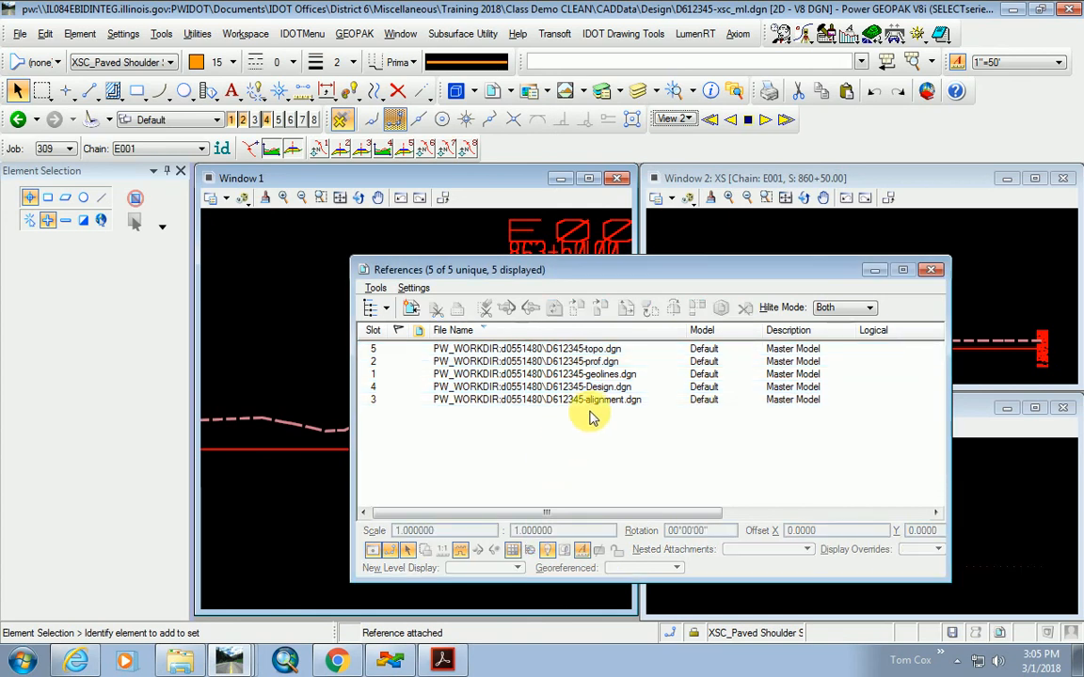
Switch the D612345-alignment.dgn reference to its 20 Scale model and close the reference list.
double_click(557, 398)
left_click(635, 216)
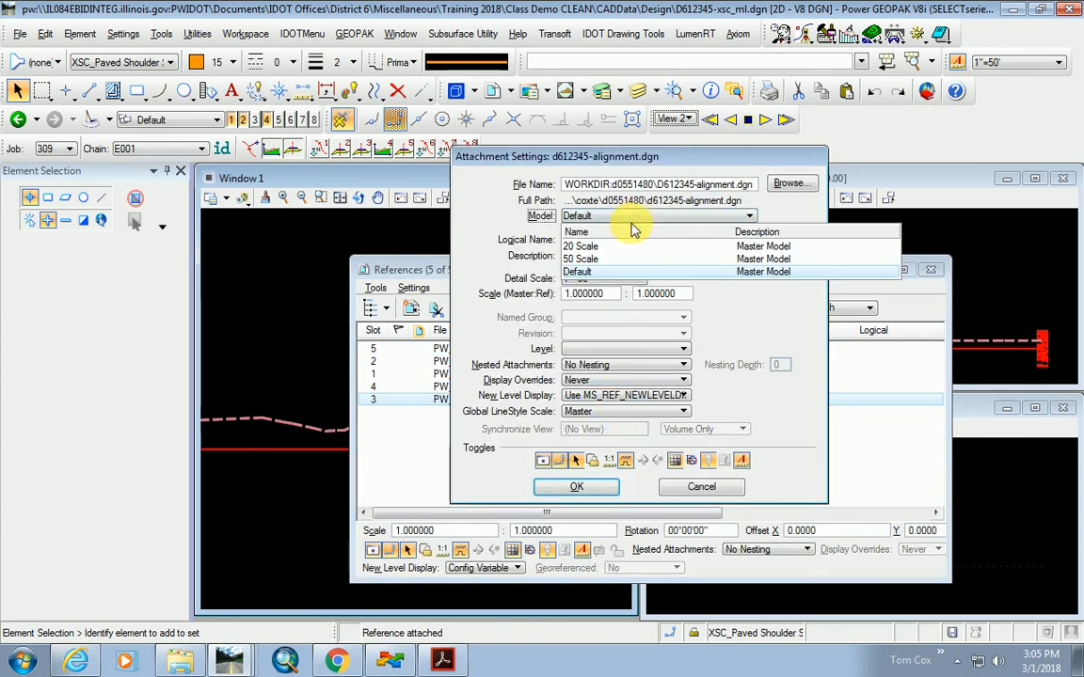
left_click(578, 243)
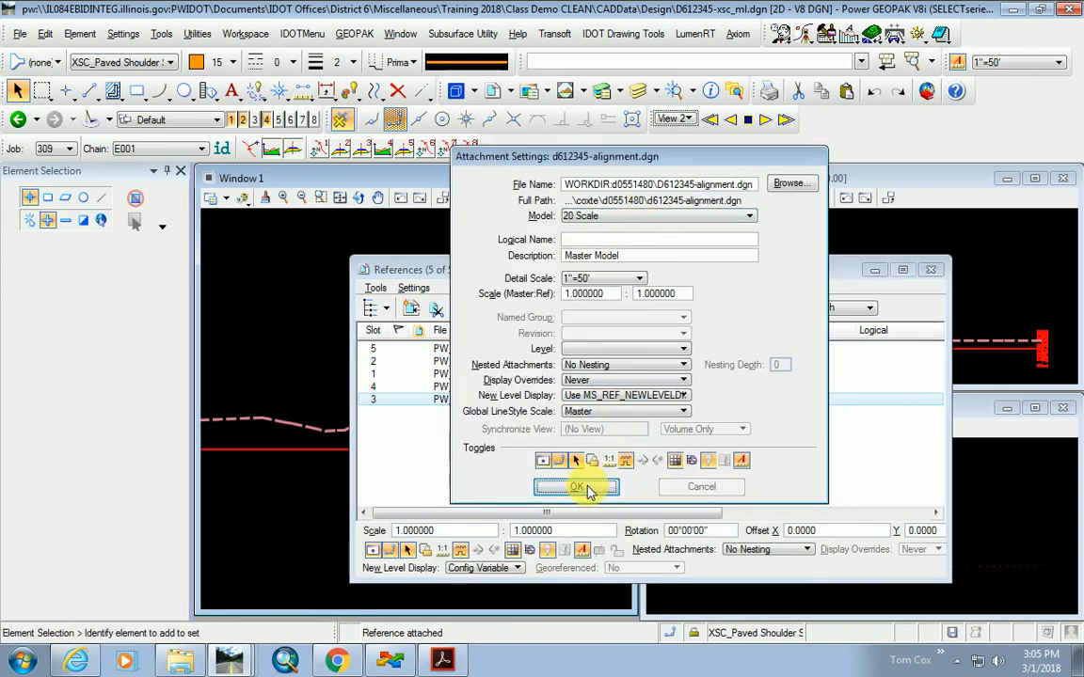
left_click(586, 488)
left_click(931, 271)
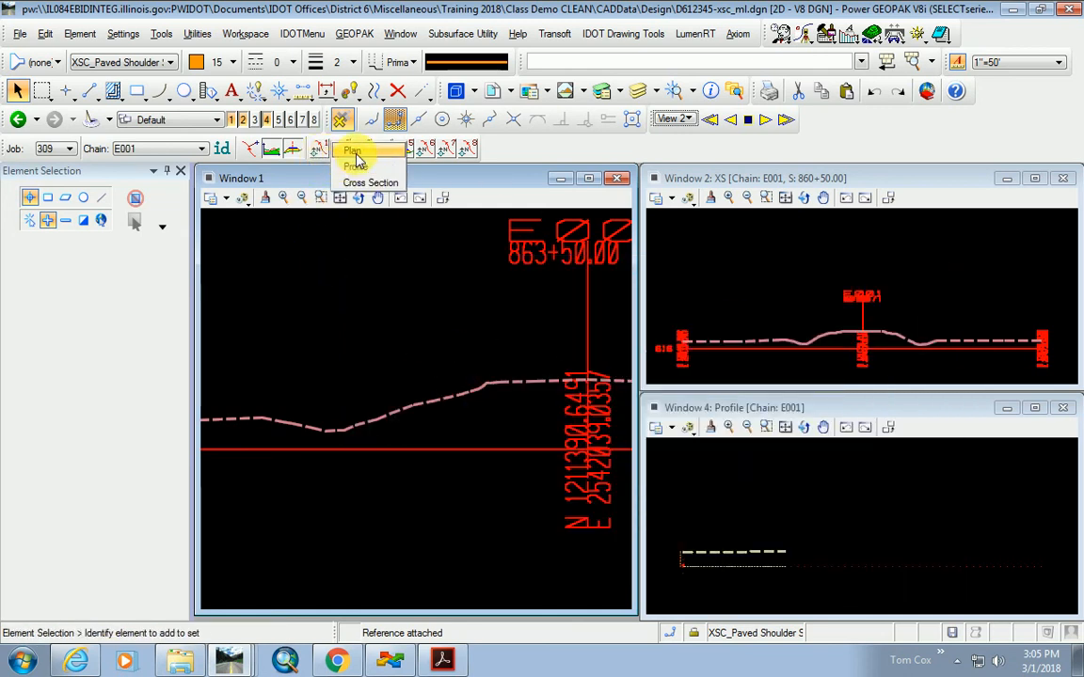
Set view 1 to the plan, view 2 to the cross section and view 4 to the profile of E001.
left_click(325, 151)
scroll(482, 375, "up", 5)
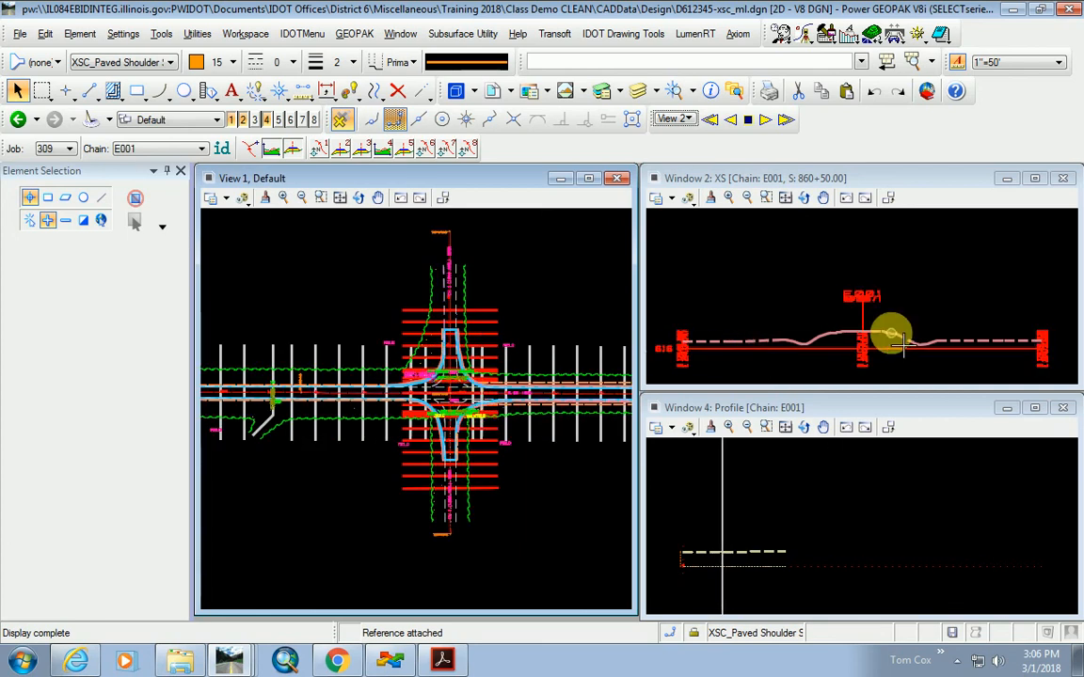
left_click(330, 148)
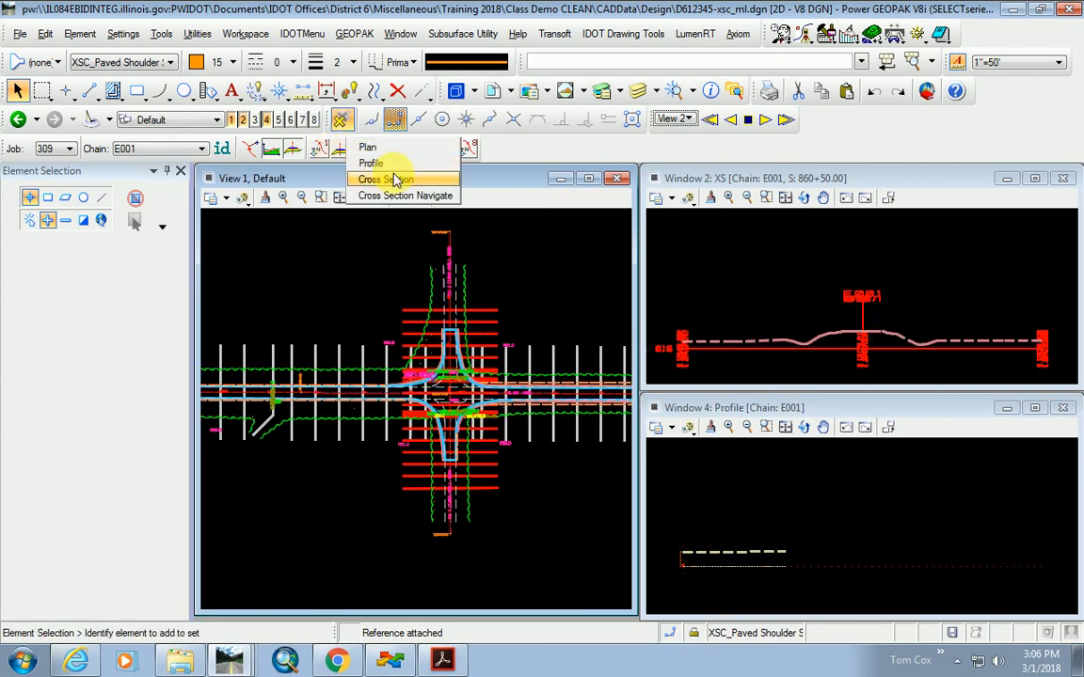
left_click(401, 180)
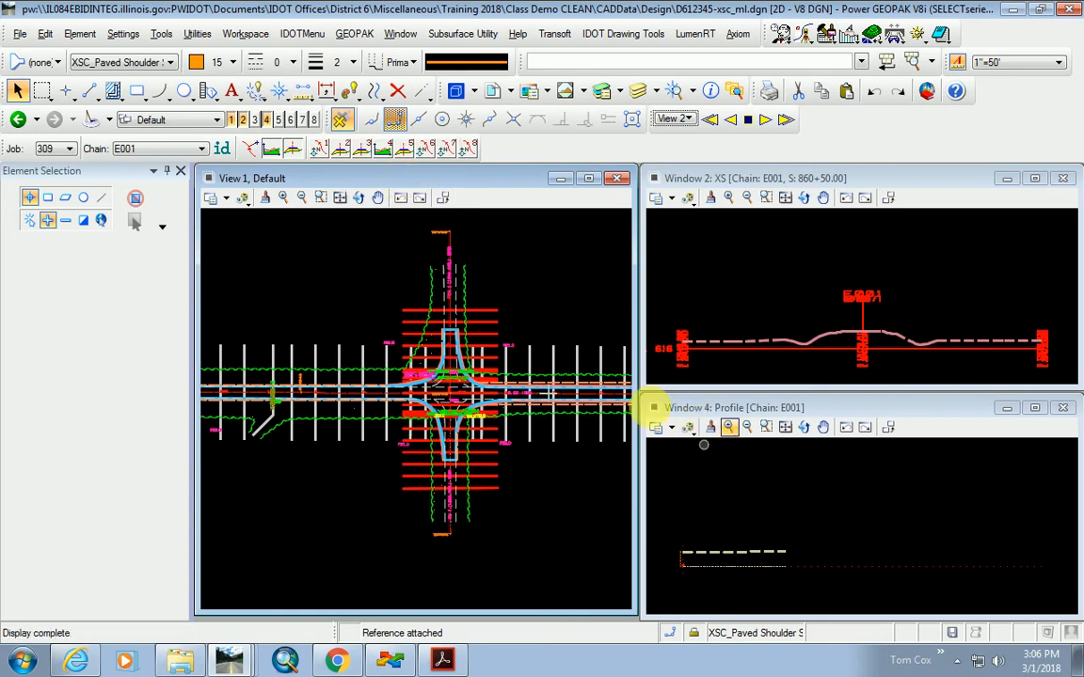
right_click(382, 148)
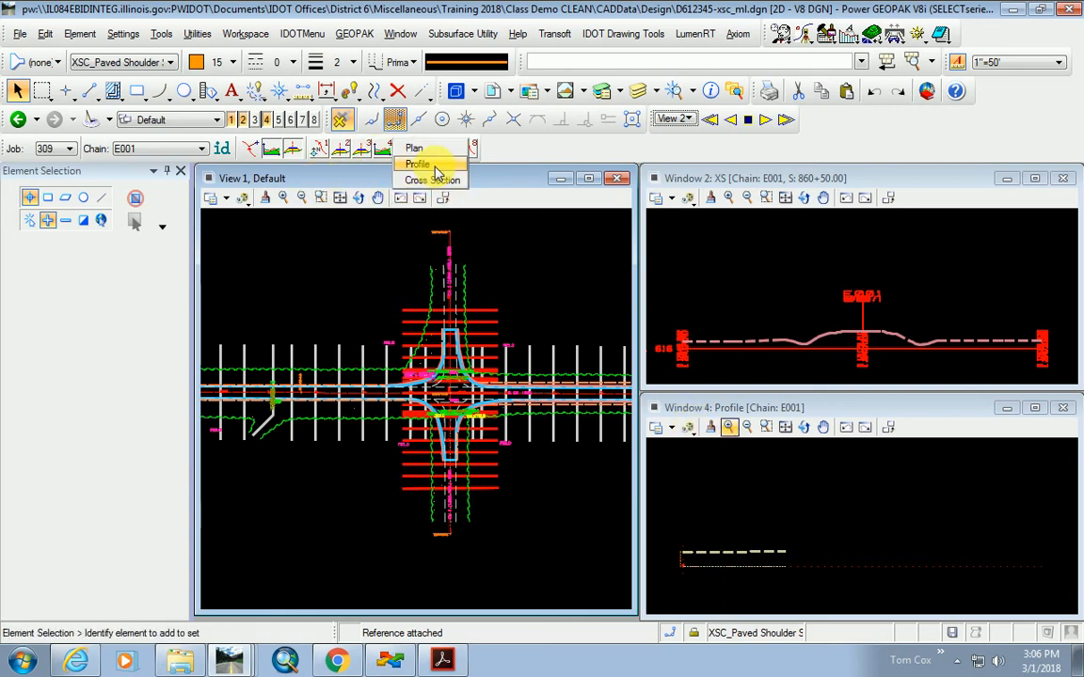
left_click(432, 164)
Start the Place Line command and open the Curvilinear Coordinates dialog for E001, moving it clear of the ground line in view 2.
scroll(668, 580, "up", 1)
scroll(714, 579, "up", 1)
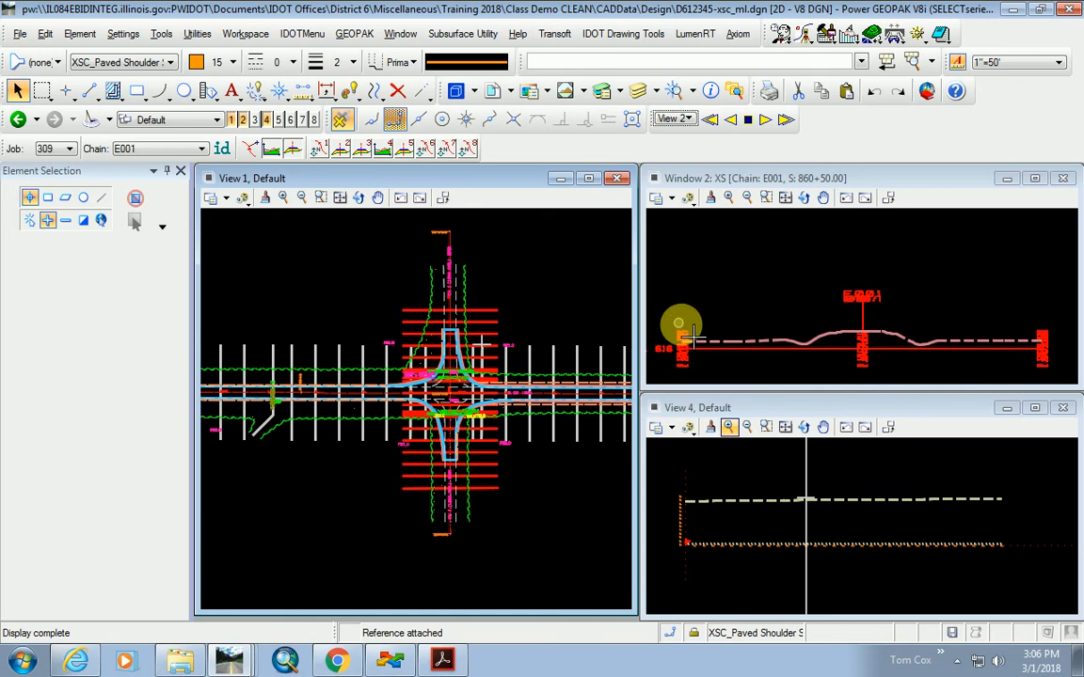
scroll(817, 337, "up", 3)
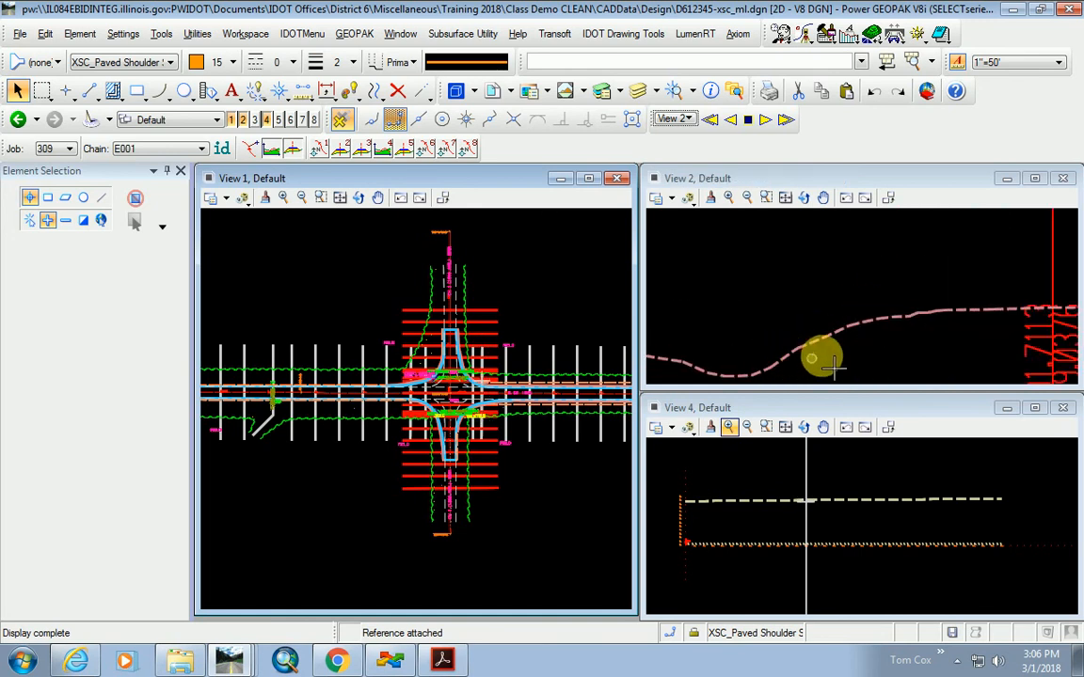
scroll(804, 359, "down", 2)
scroll(472, 381, "up", 4)
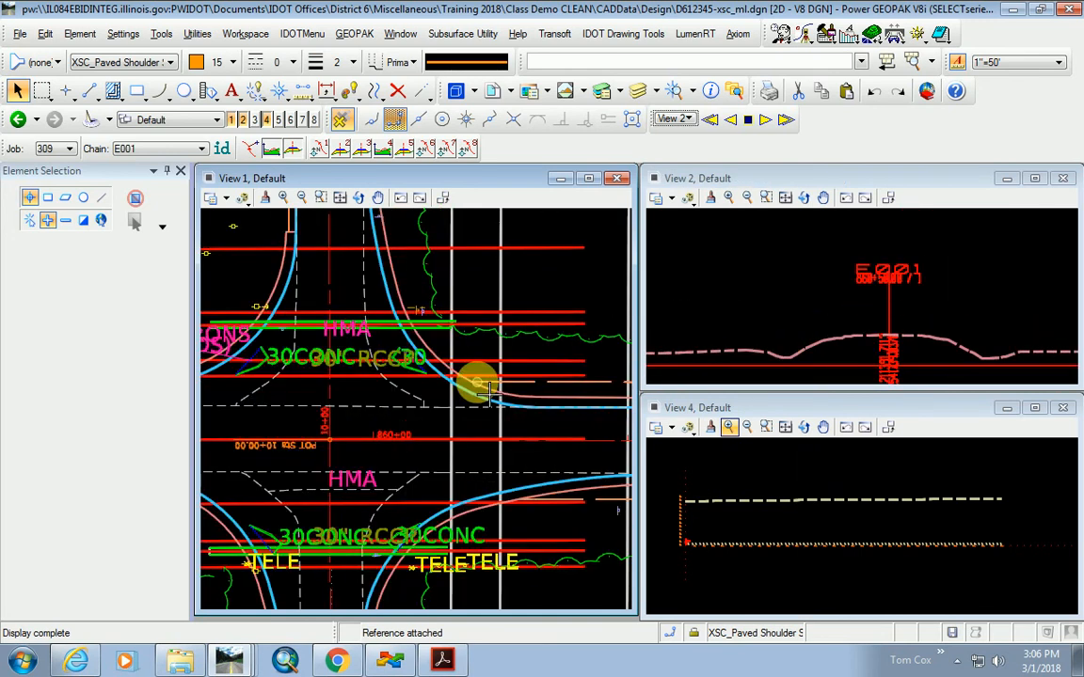
scroll(814, 356, "up", 3)
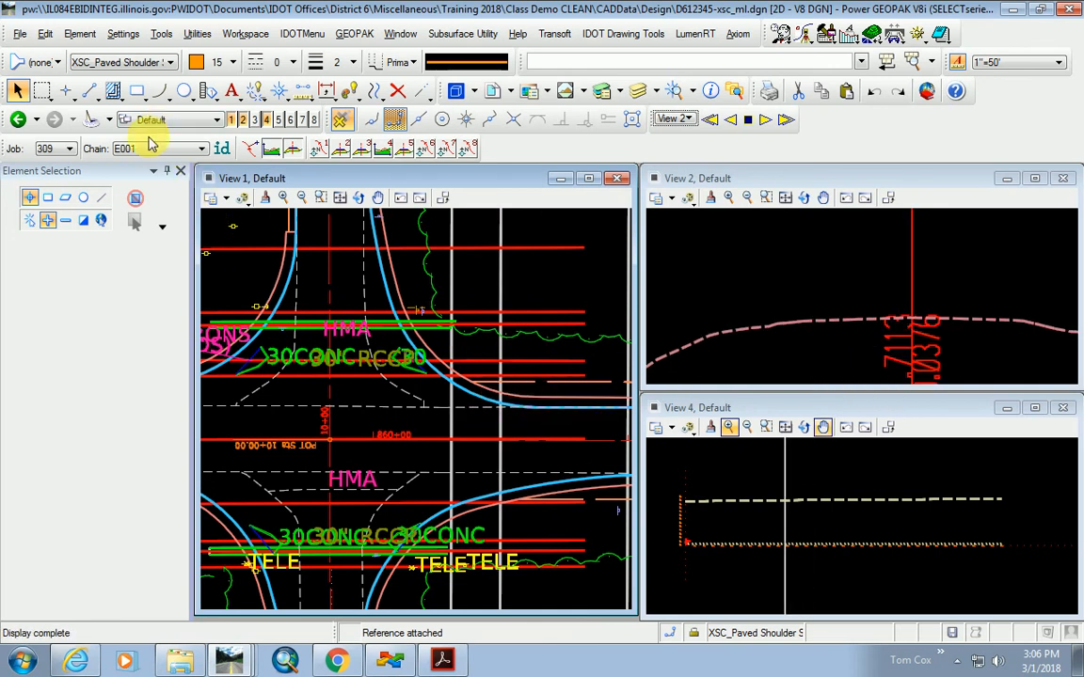
left_click(89, 92)
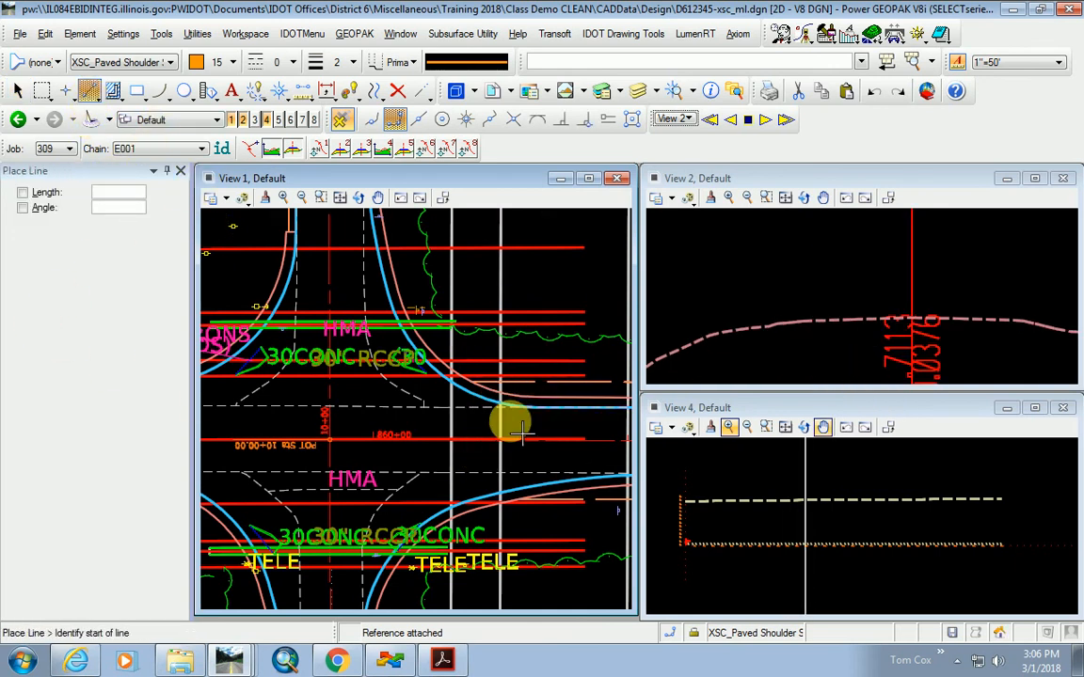
scroll(508, 420, "up", 3)
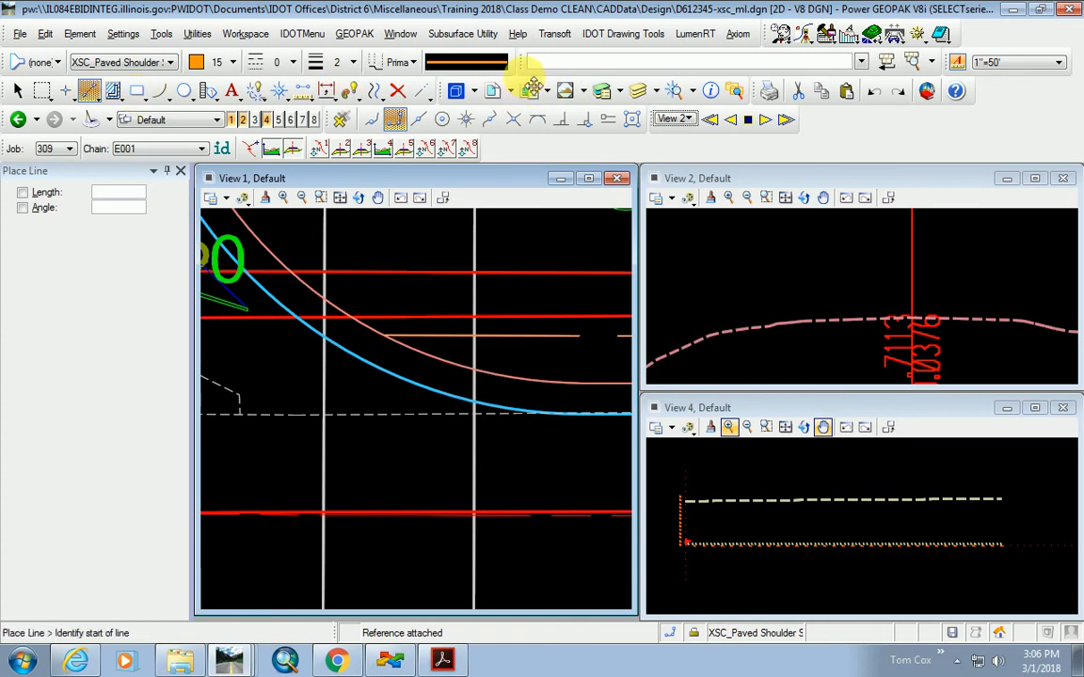
left_click(249, 151)
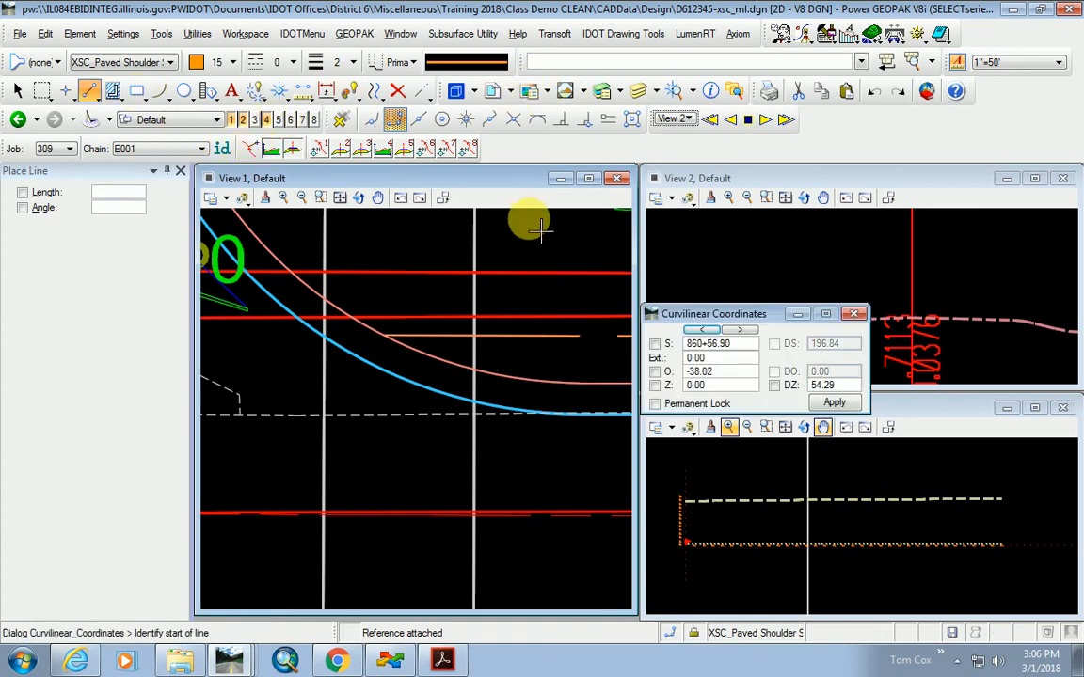
left_click_drag(752, 315, 880, 144)
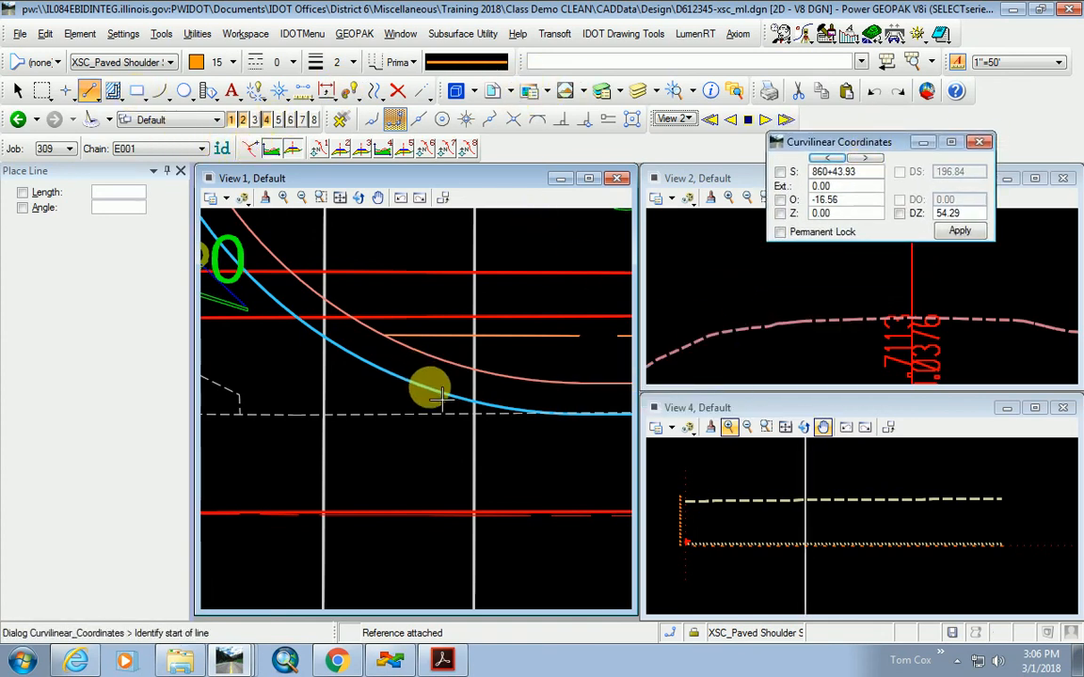
Snap to the intersection of the blue curve and the 860+50 pattern line in plan, and start the line at offset -14.57, elevation 623.12.
left_click(513, 119)
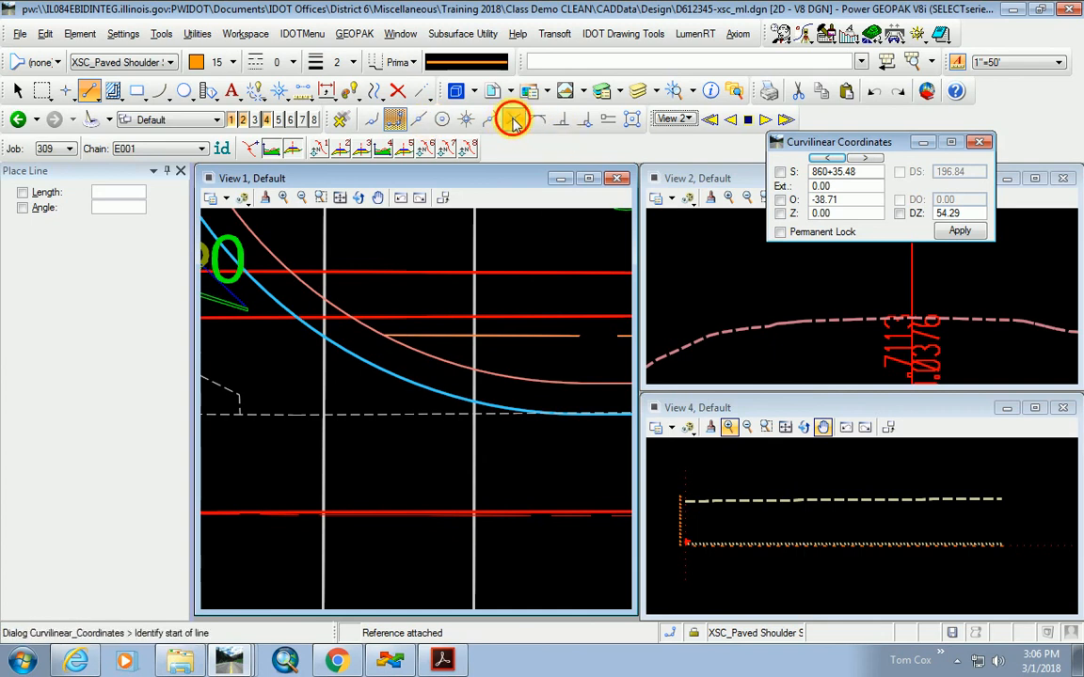
left_click(475, 390)
left_click(828, 183)
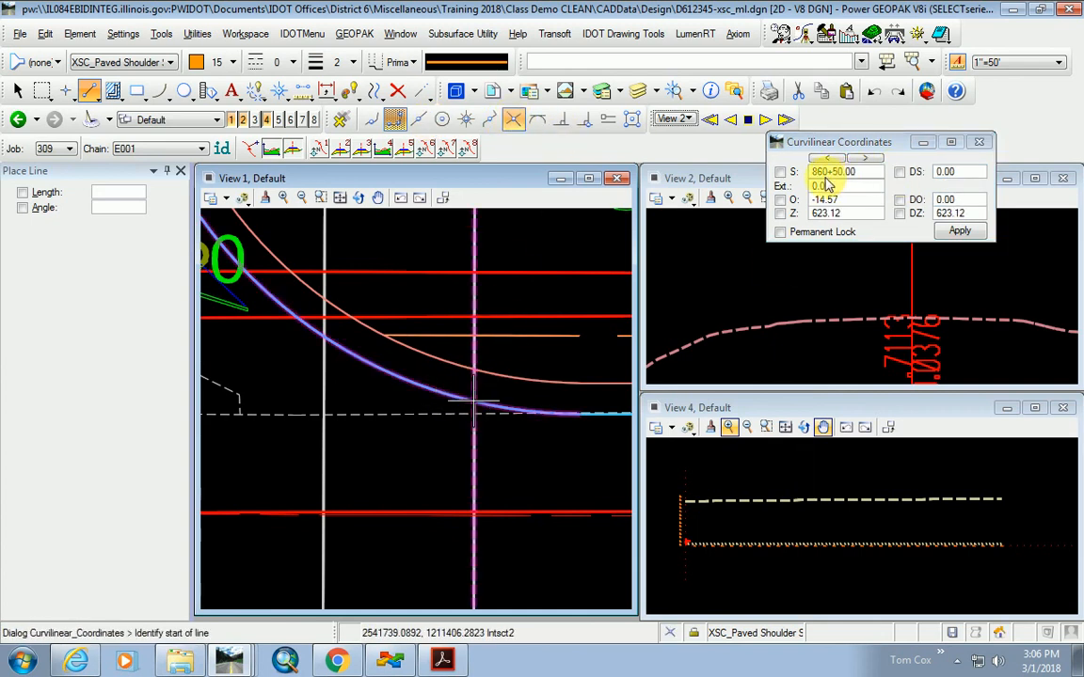
left_click(832, 214)
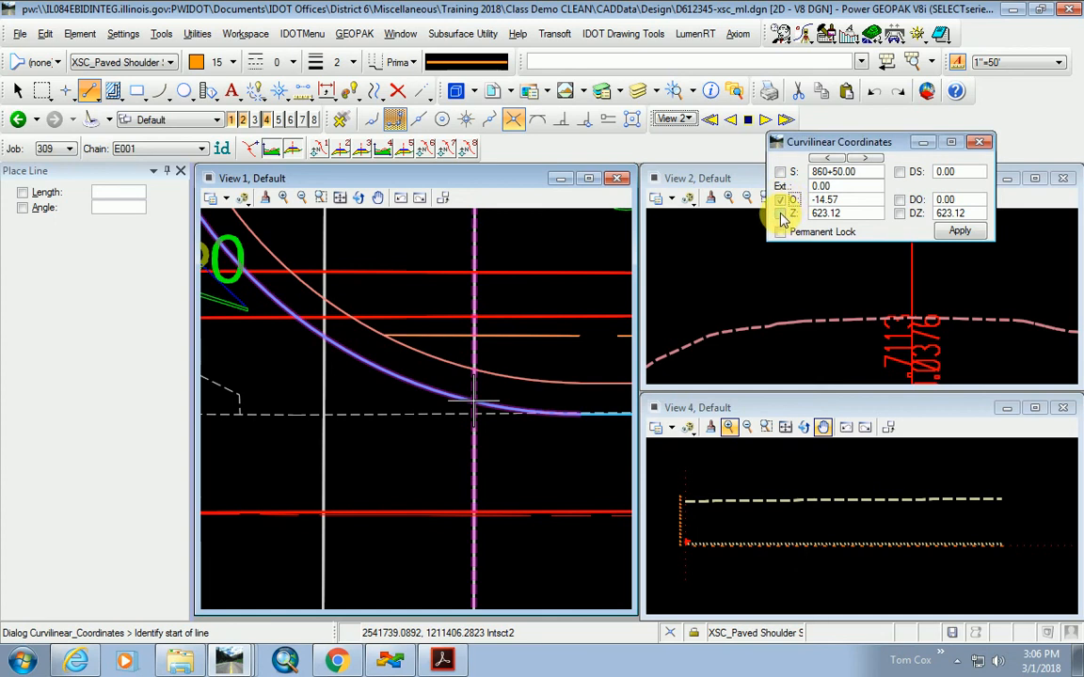
left_click(958, 232)
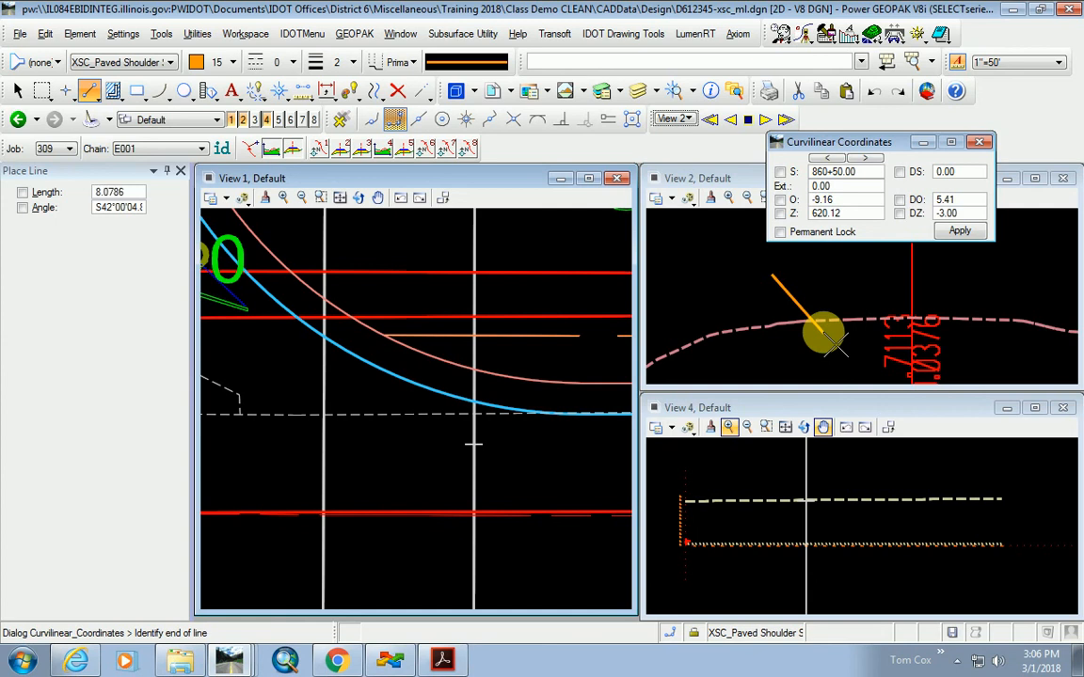
left_click(669, 633)
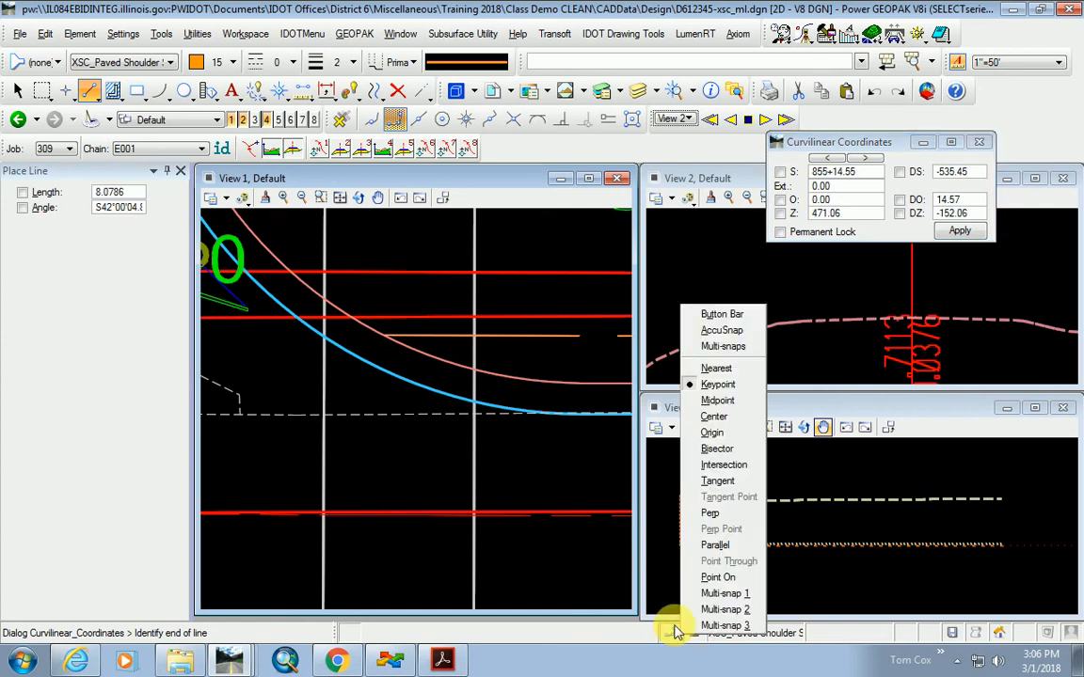
left_click(673, 634)
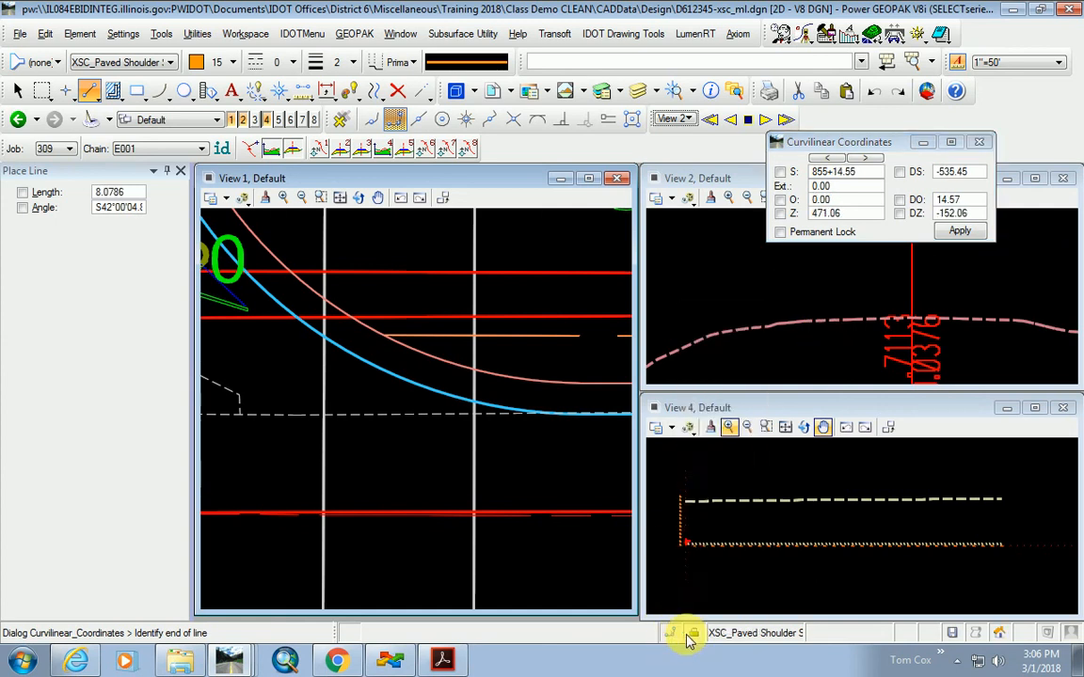
left_click(692, 633)
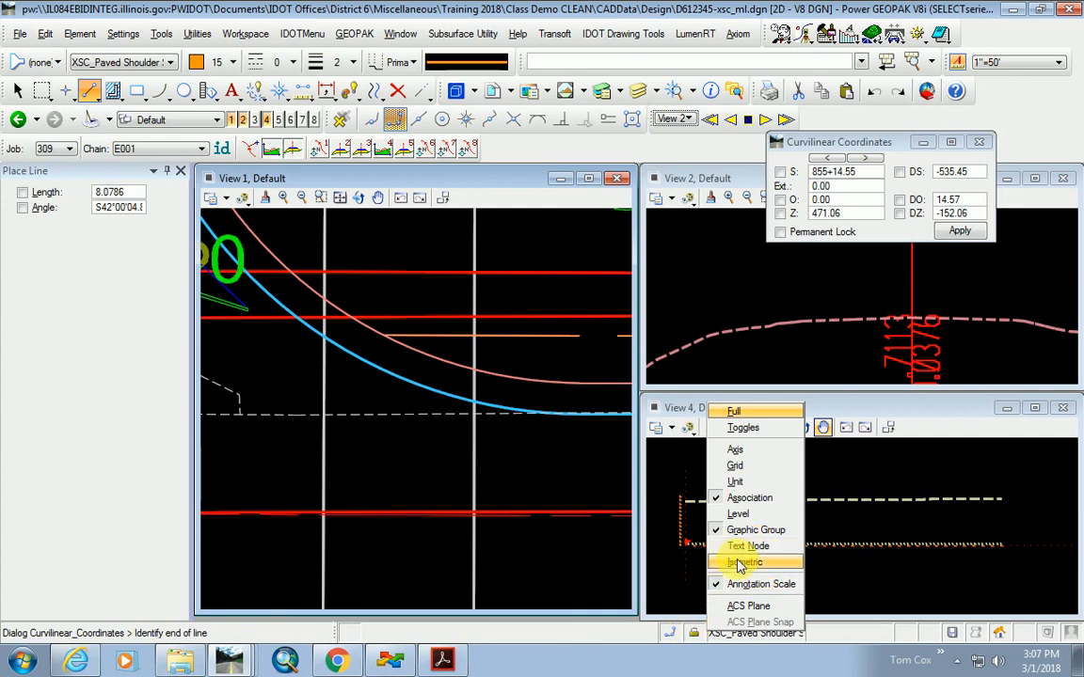
left_click(679, 636)
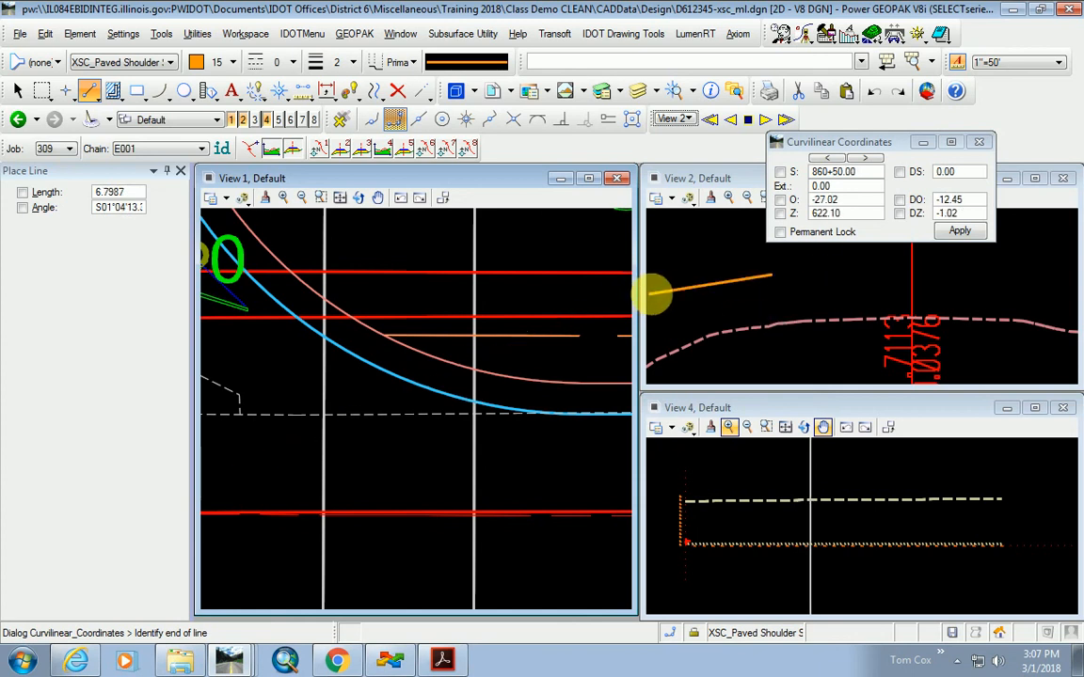
Lock the line angle to S00°00'00" and end the vertical line below the existing ground in the view 2 cross section.
left_click(23, 208)
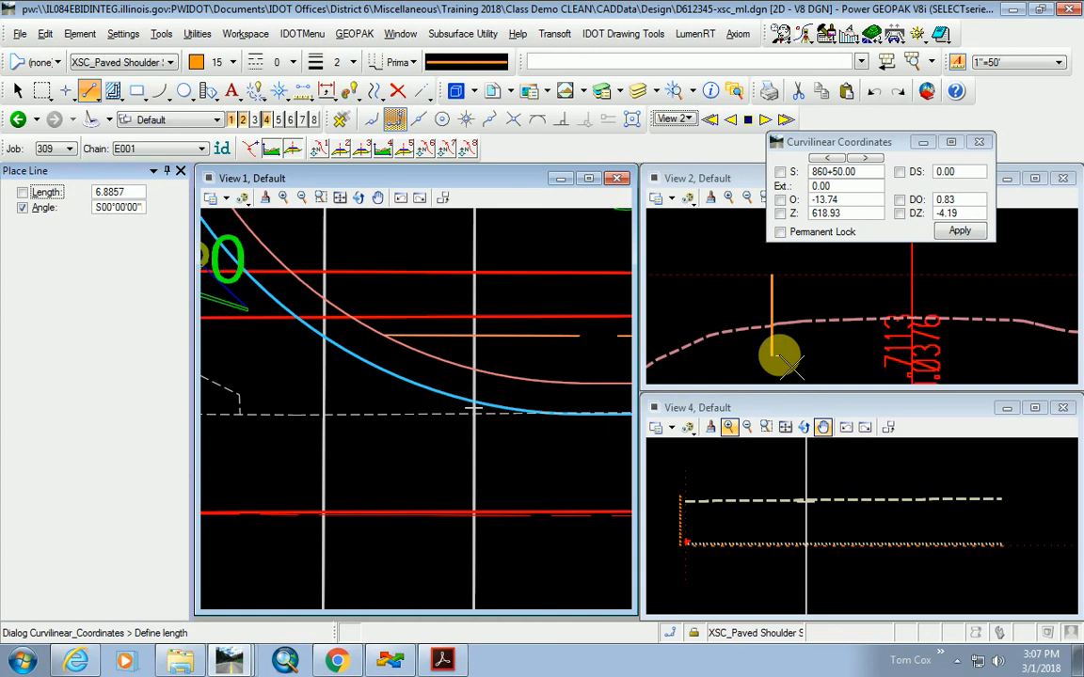
left_click(797, 336)
right_click(797, 336)
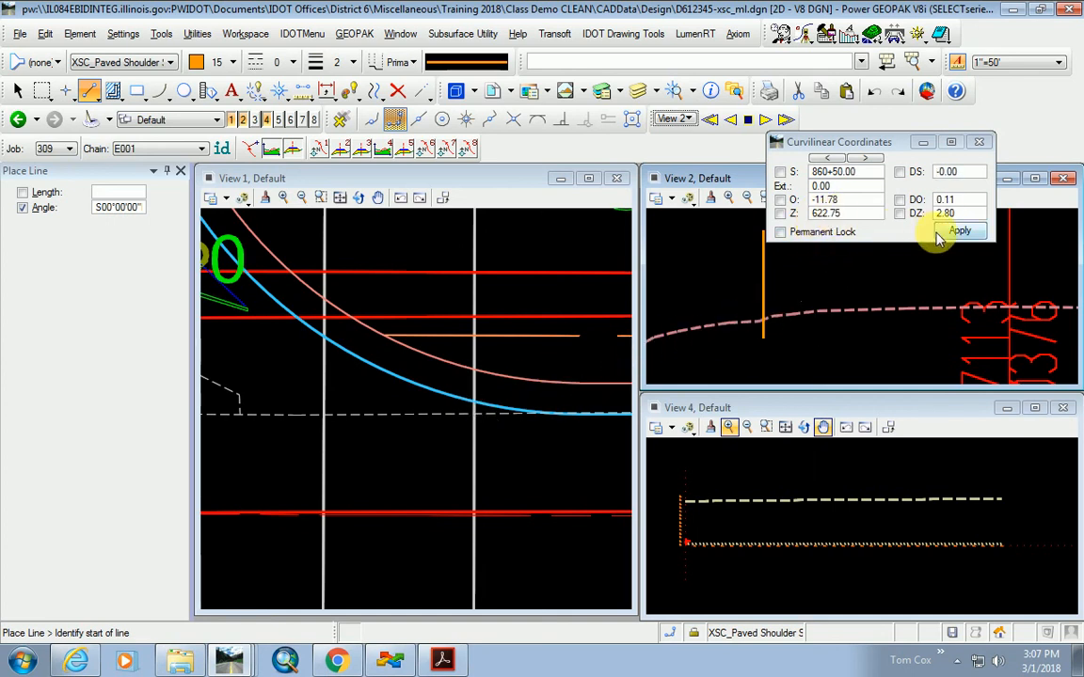
Check the top end of the vertical line against the plan point, and delete the line from the cross section.
middle_click(764, 282)
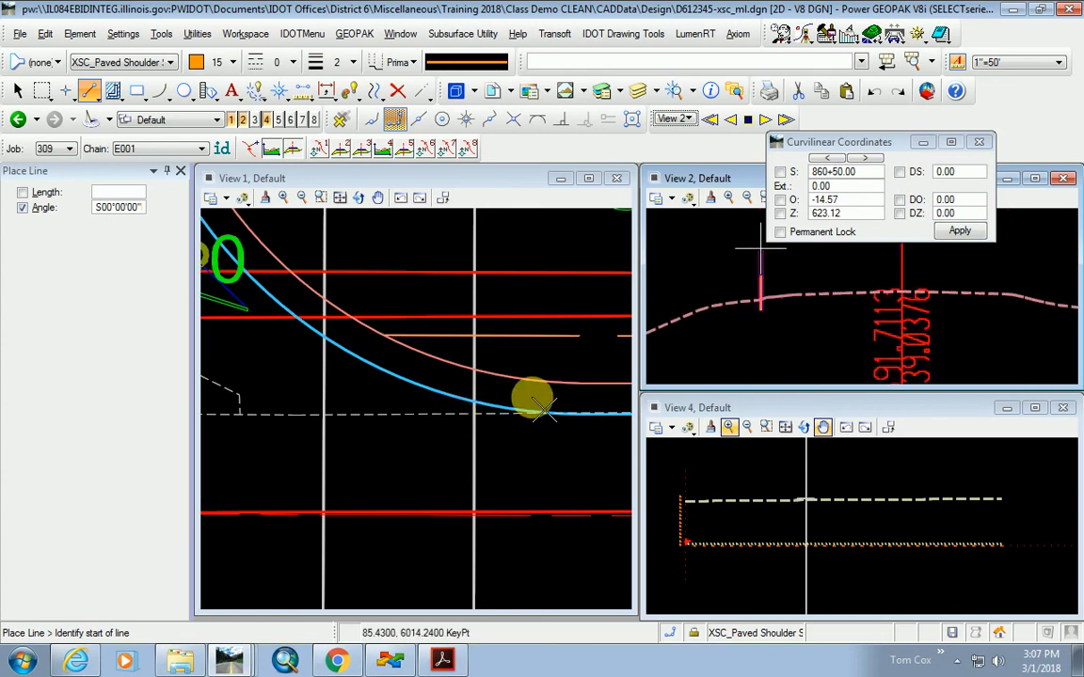
right_click(727, 323)
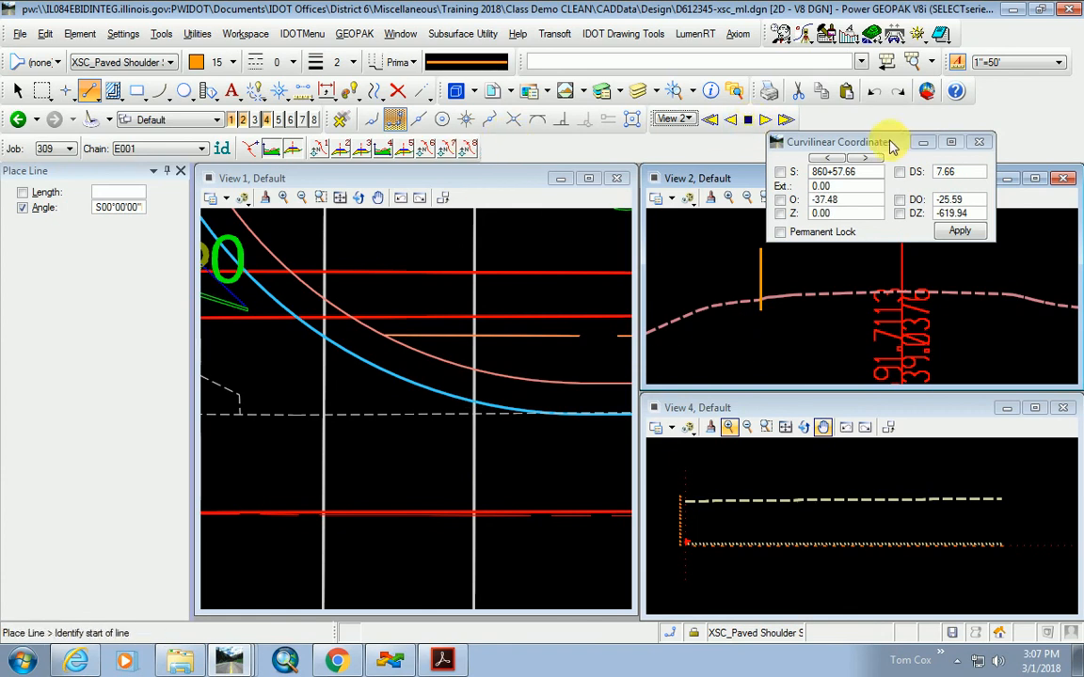
left_click_drag(885, 145, 945, 188)
left_click(397, 90)
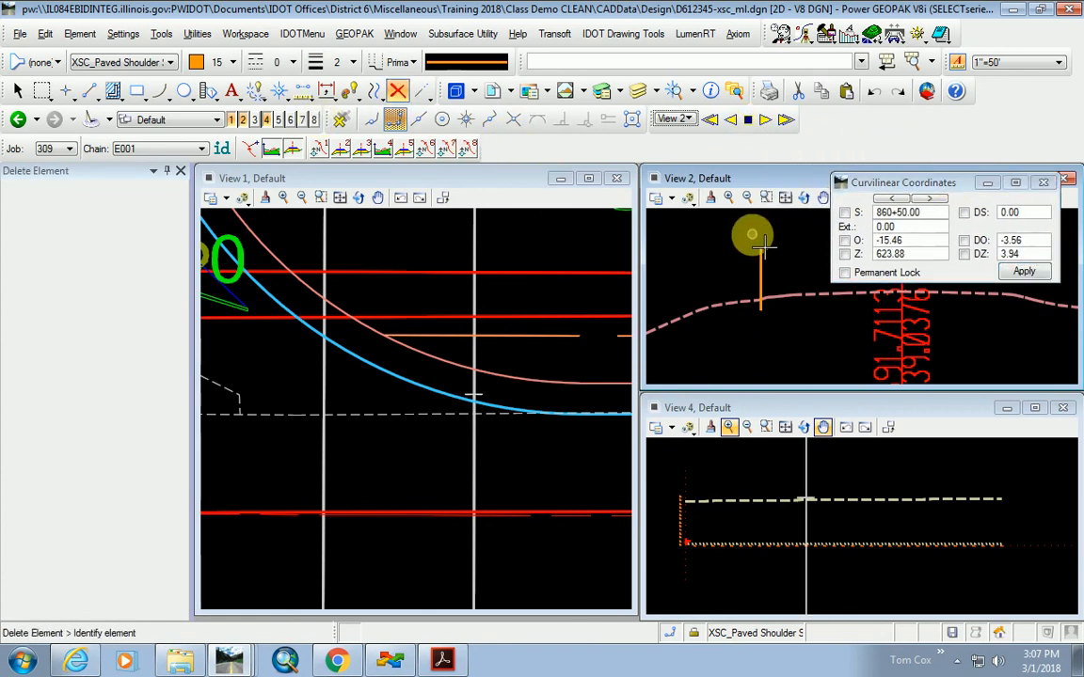
left_click(767, 287)
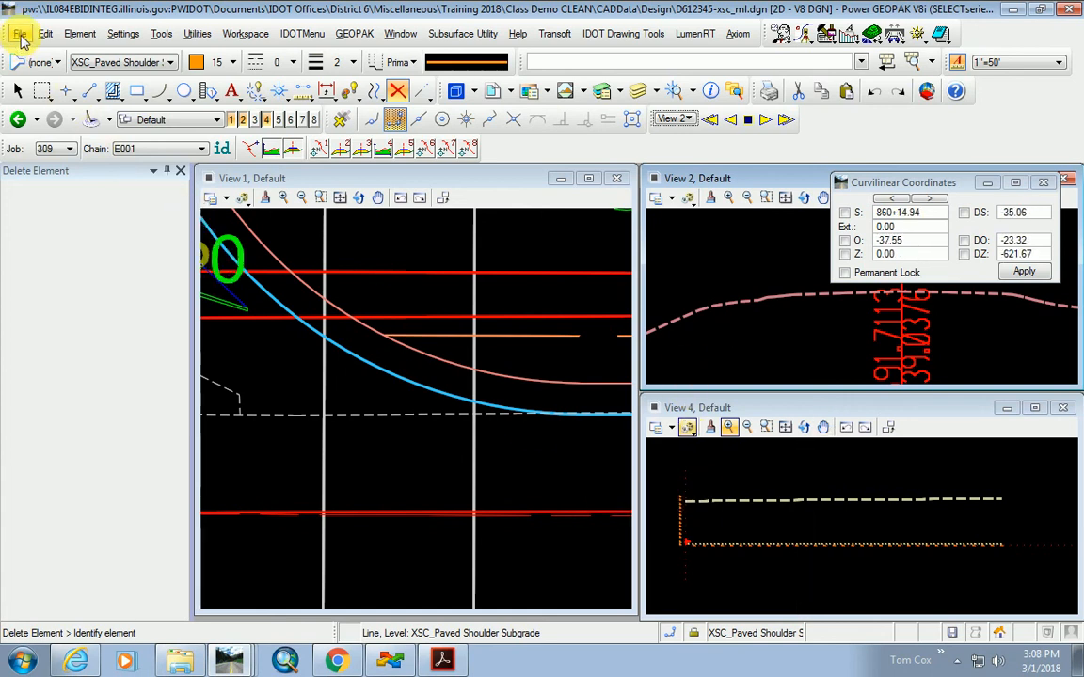
Save the design file settings and open the side road cross section file D612345-xsc_sr.dgn from ProjectWise Explorer.
left_click(20, 35)
left_click(92, 187)
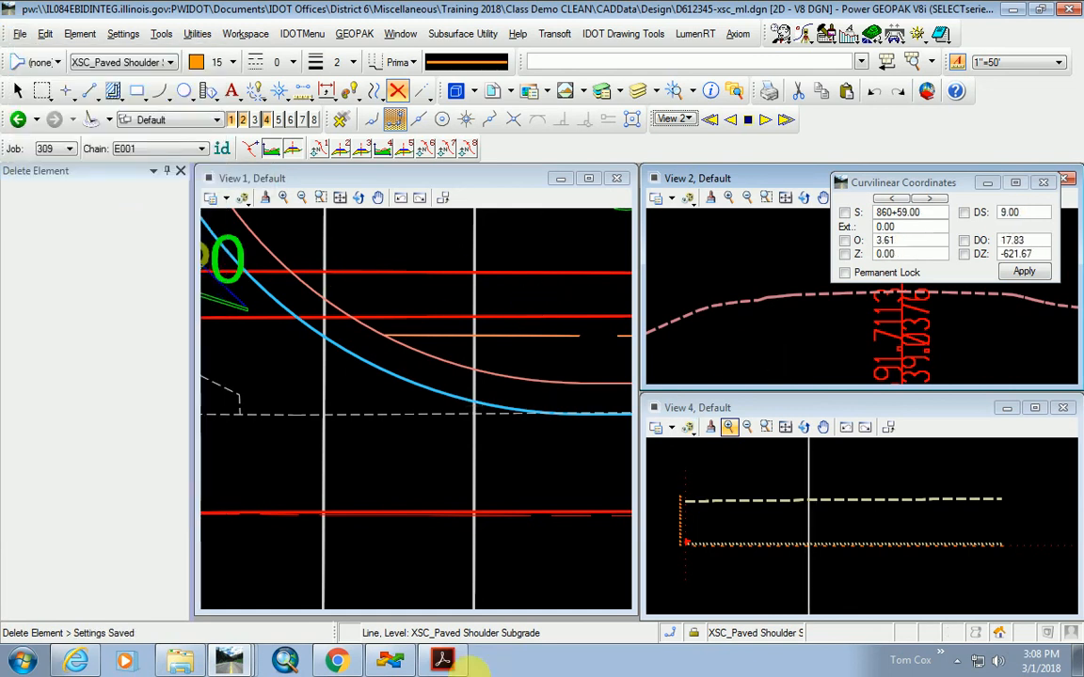
left_click(388, 663)
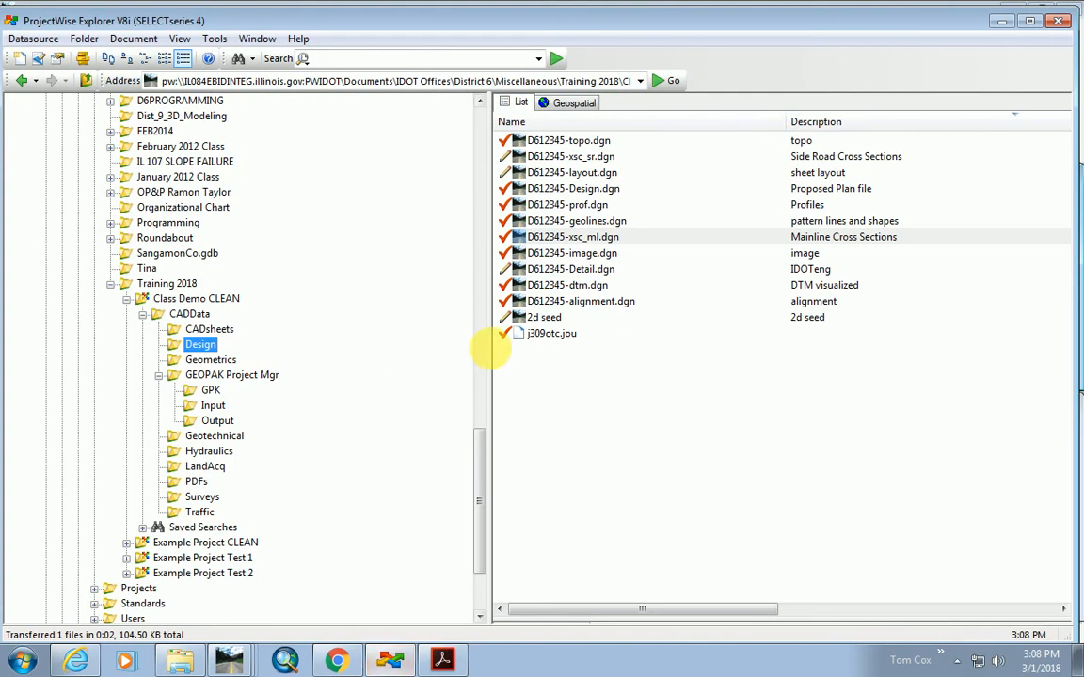
double_click(559, 158)
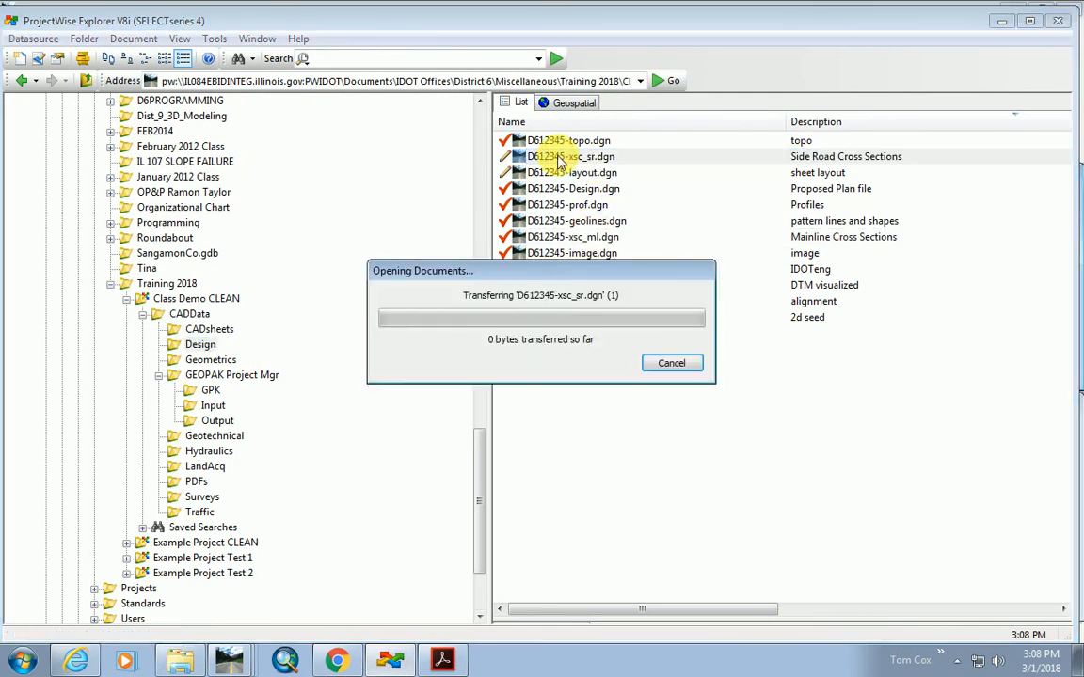
left_click(1001, 22)
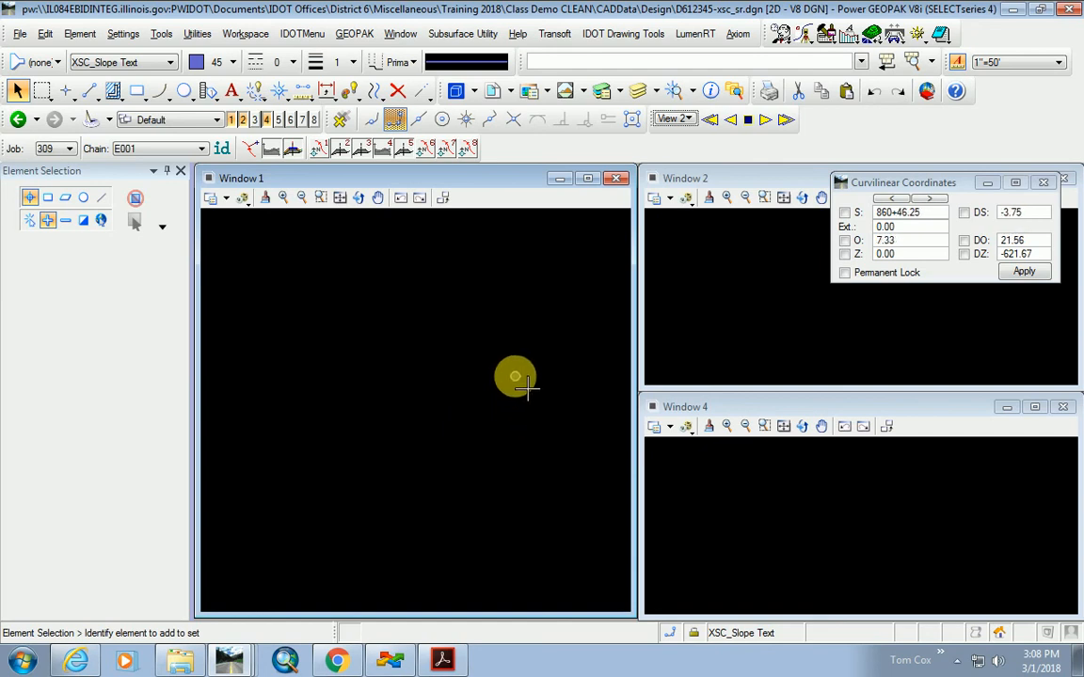
Attach D612345-geolines.dgn as a reference with the offered attachment settings and close the reference list.
left_click(492, 92)
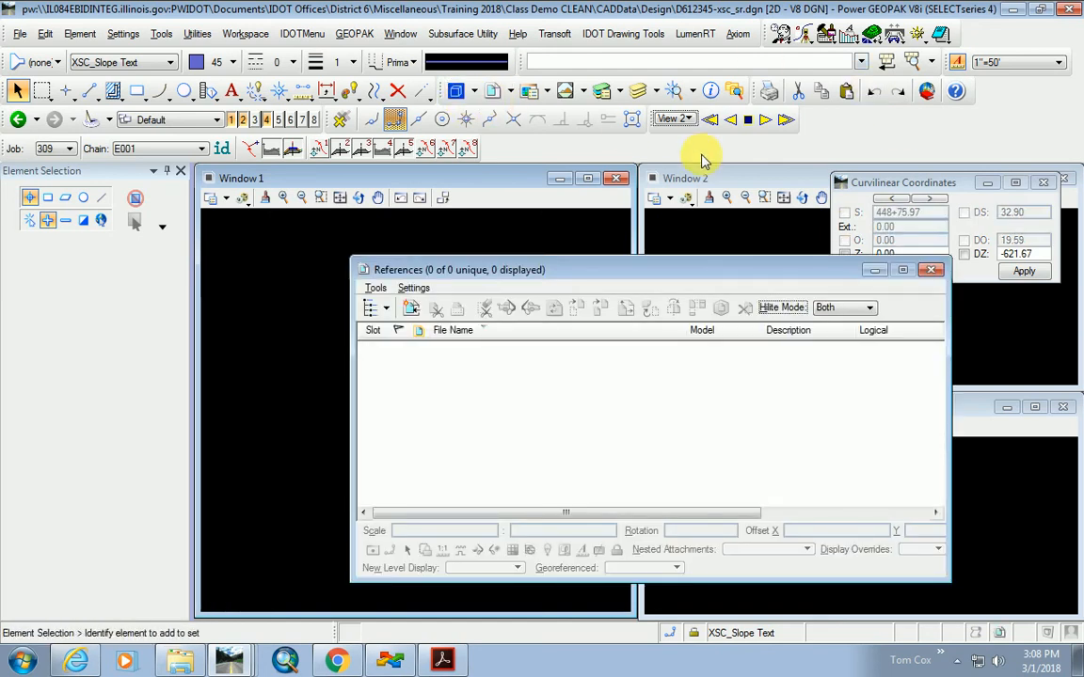
left_click(376, 288)
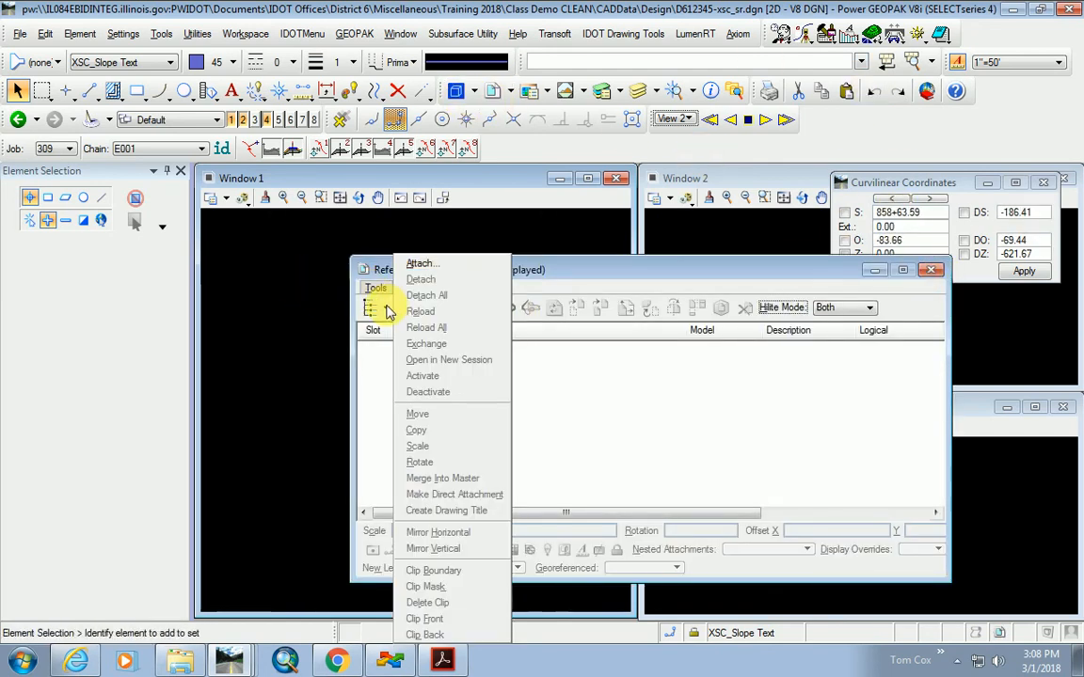
left_click(421, 266)
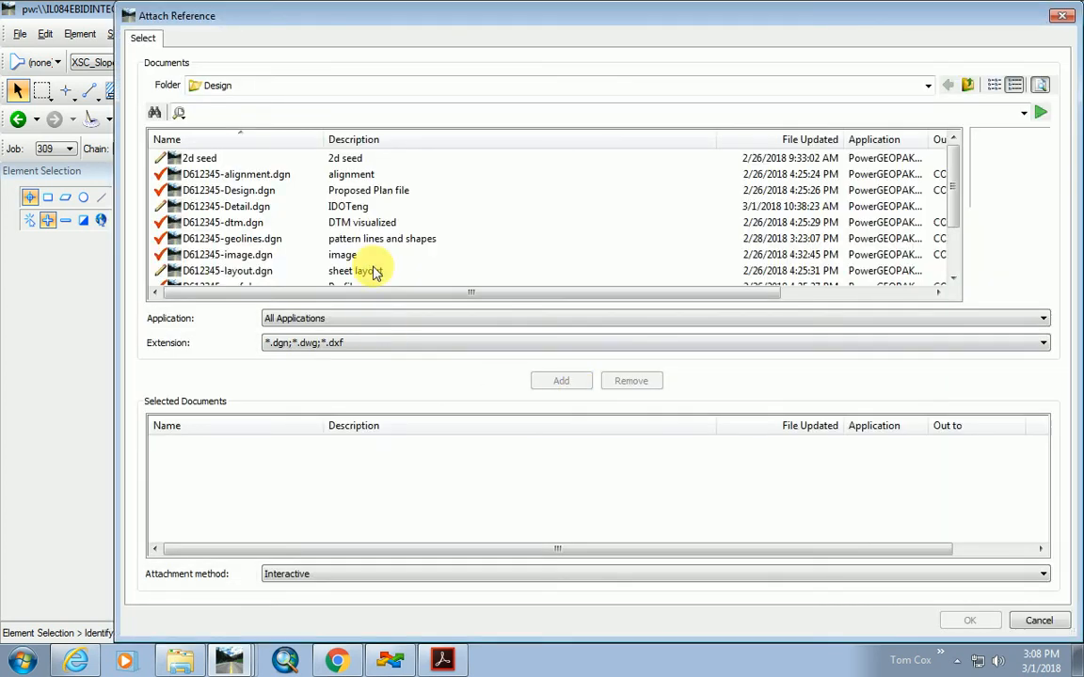
double_click(271, 241)
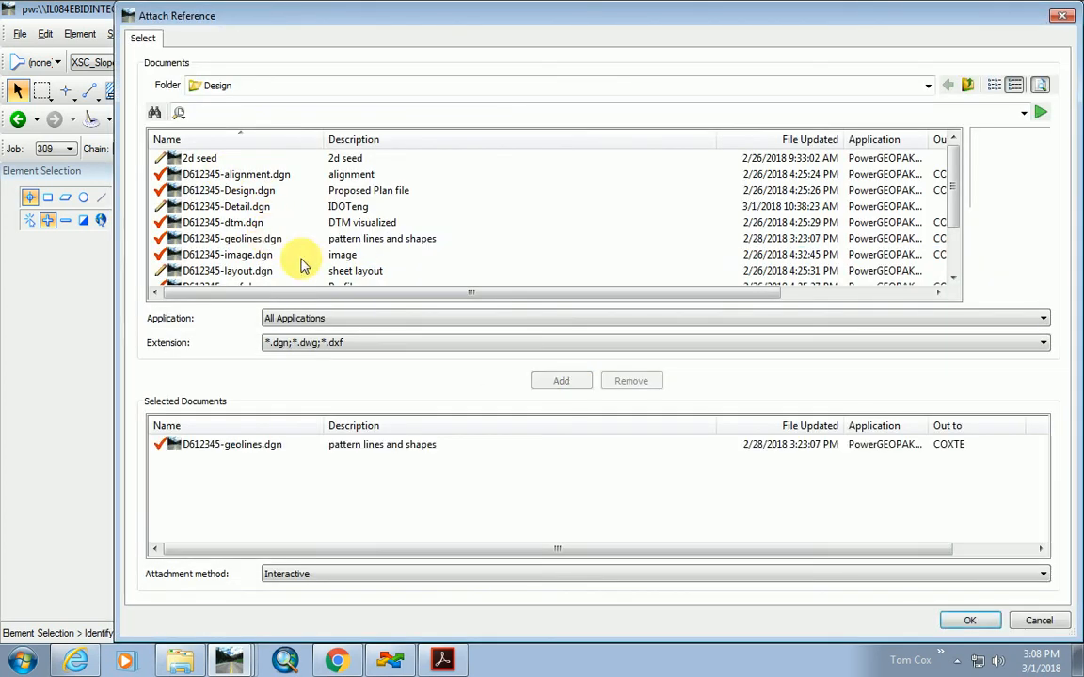
left_click(971, 621)
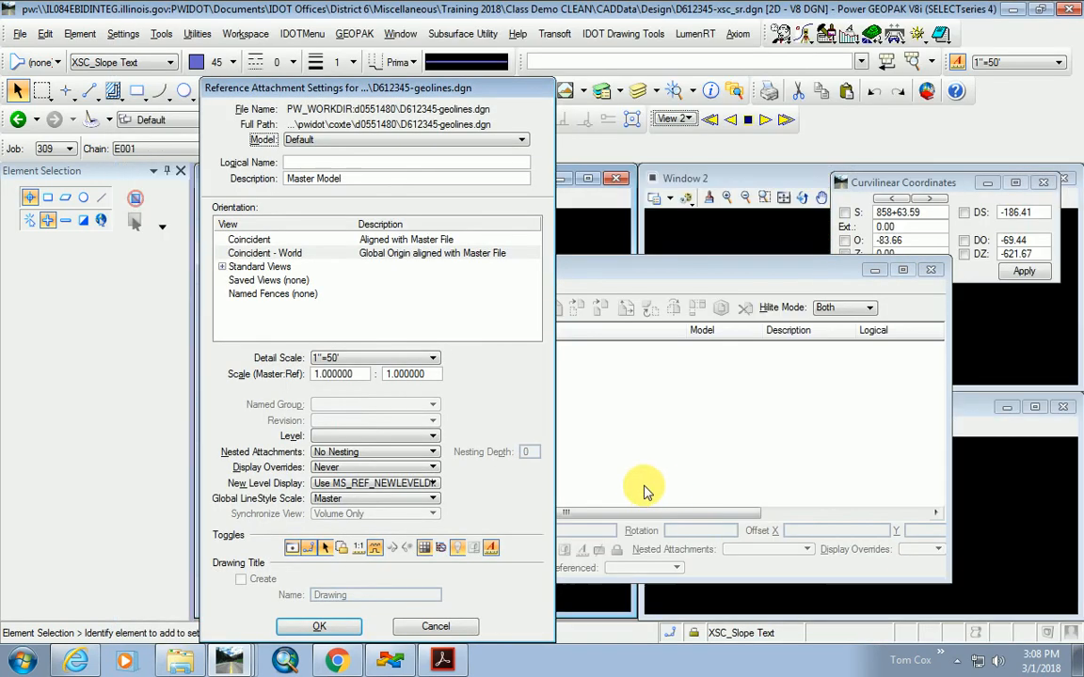
left_click(320, 627)
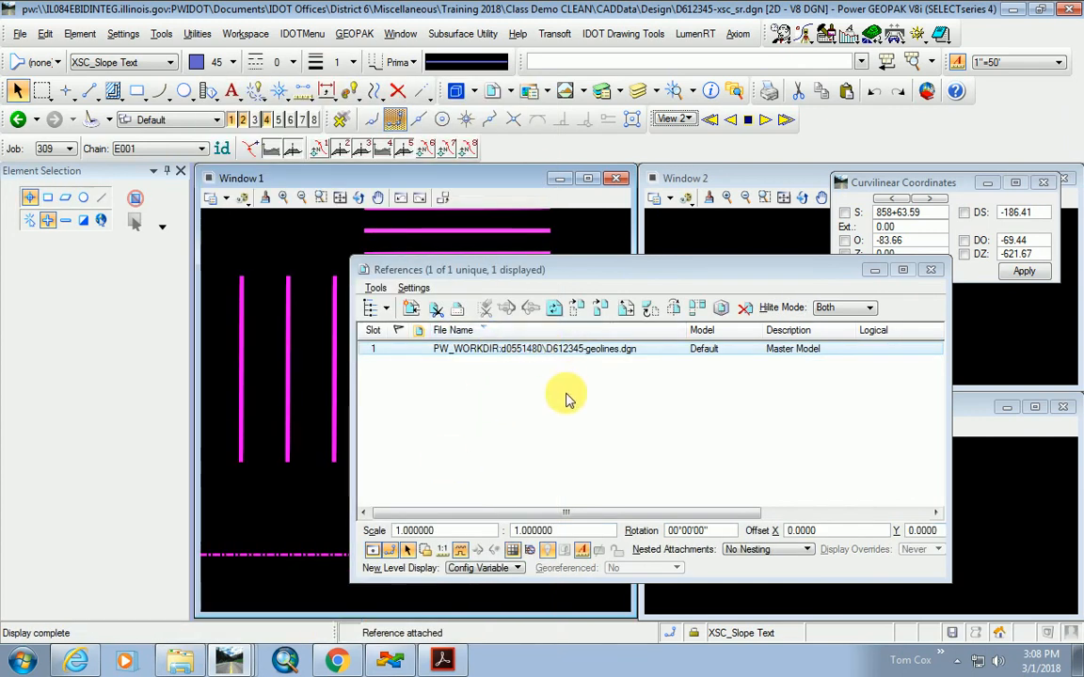
left_click(929, 272)
left_click(691, 276)
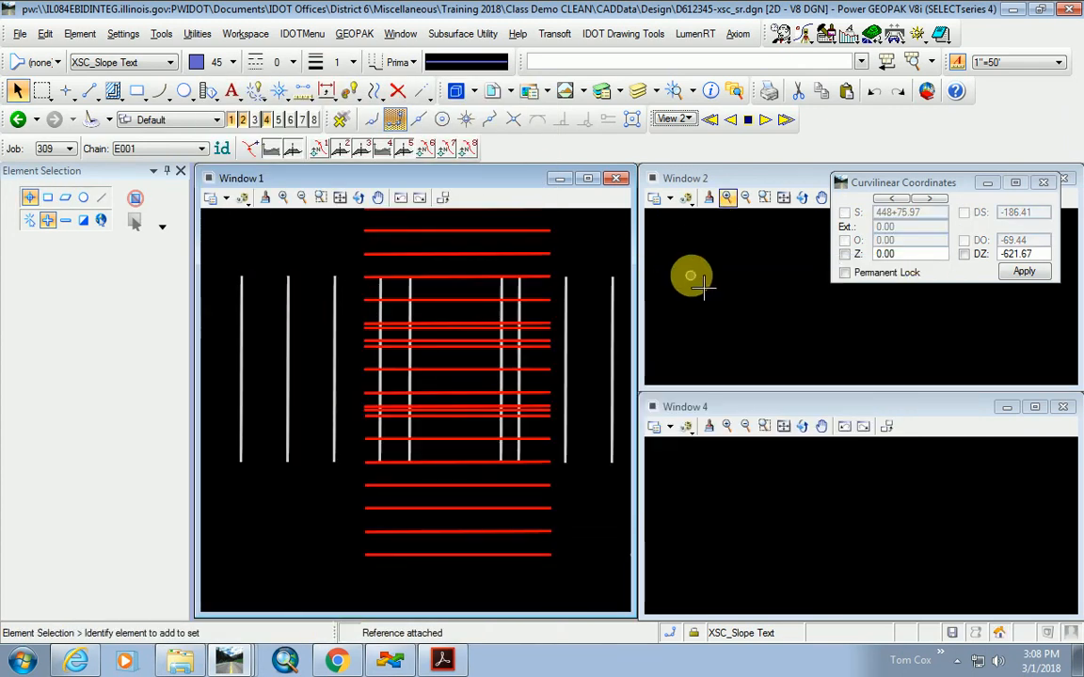
Open Draw Cross Sections from the road project's Existing Ground Cross Sections, move it clear of the plan, and set the chain to S017.
left_click(780, 35)
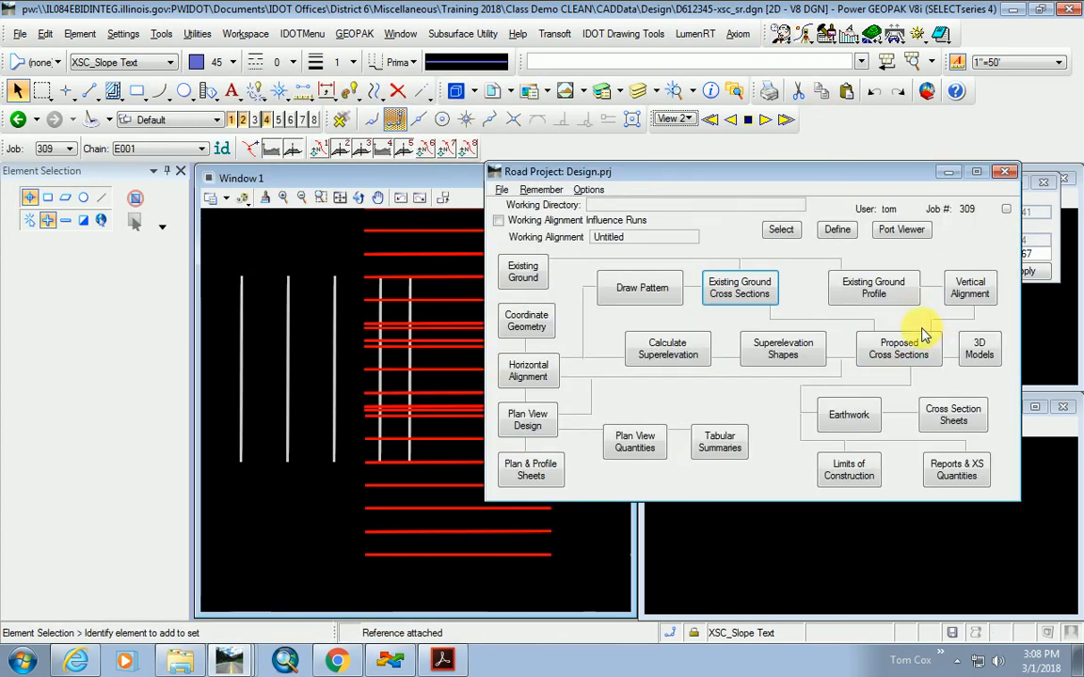
left_click(749, 297)
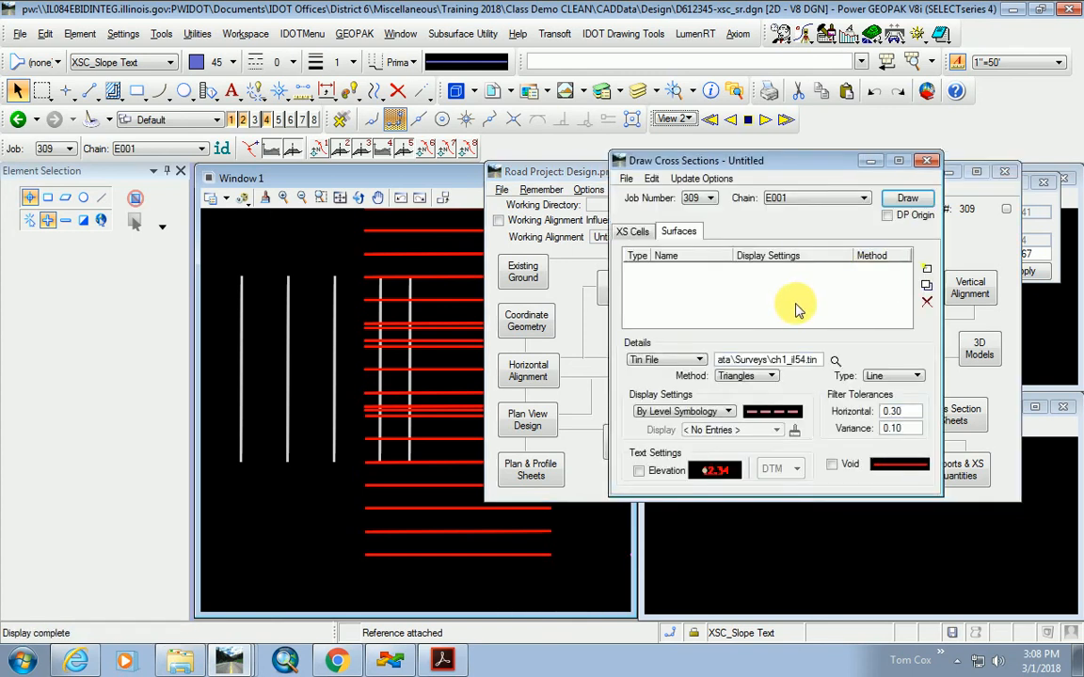
left_click(949, 172)
left_click_drag(822, 165, 912, 124)
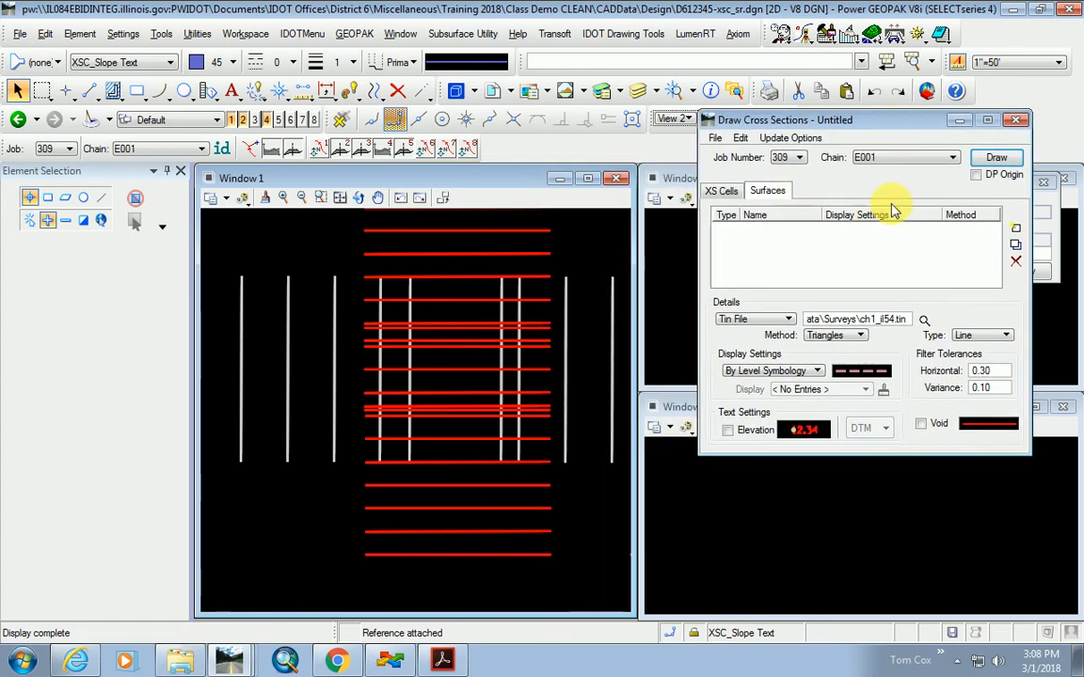
left_click(910, 160)
scroll(892, 235, "down", 5)
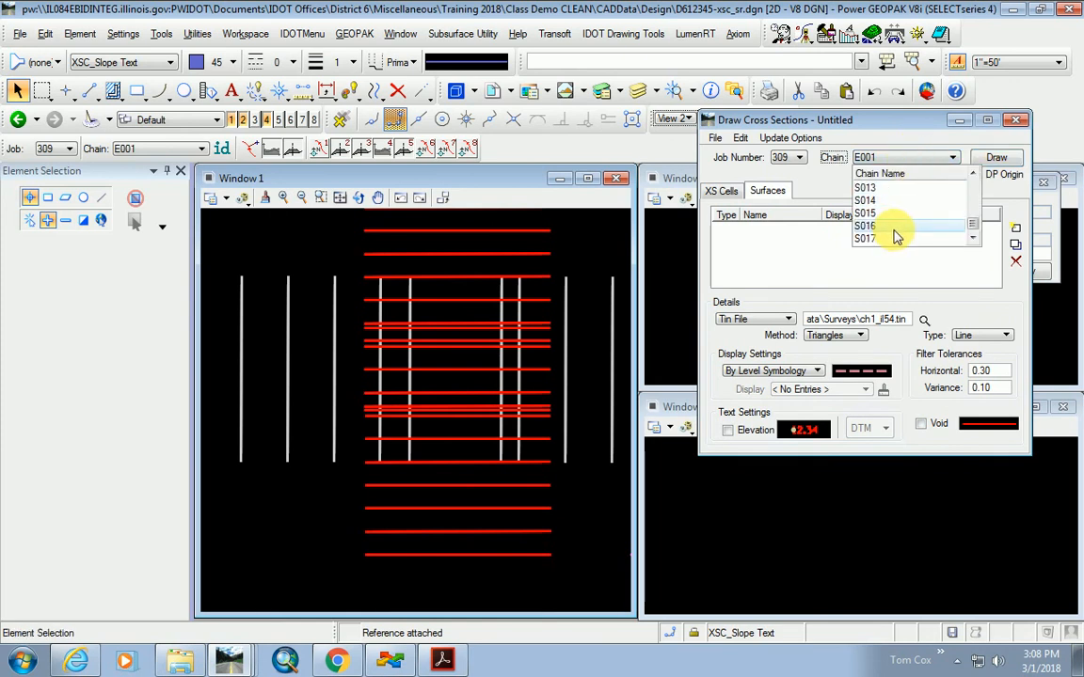
left_click(873, 239)
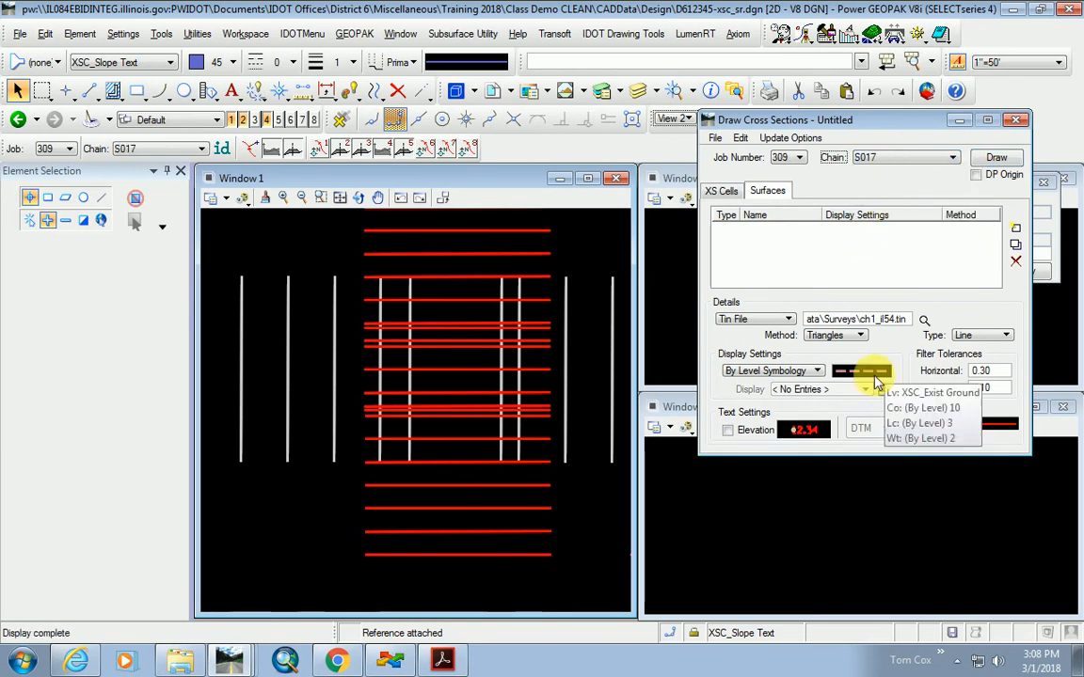
Match the cross section cell pattern to a side road pattern line, set the scale to horizontal 2 and vertical 1, and return to the surface settings.
left_click(725, 191)
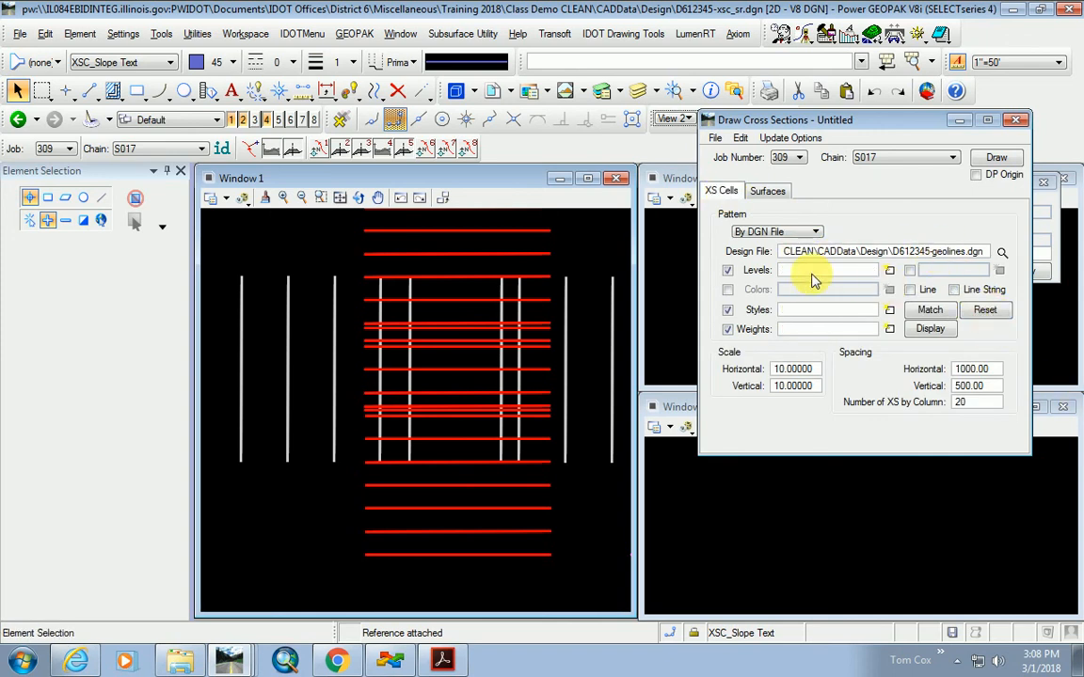
left_click(929, 311)
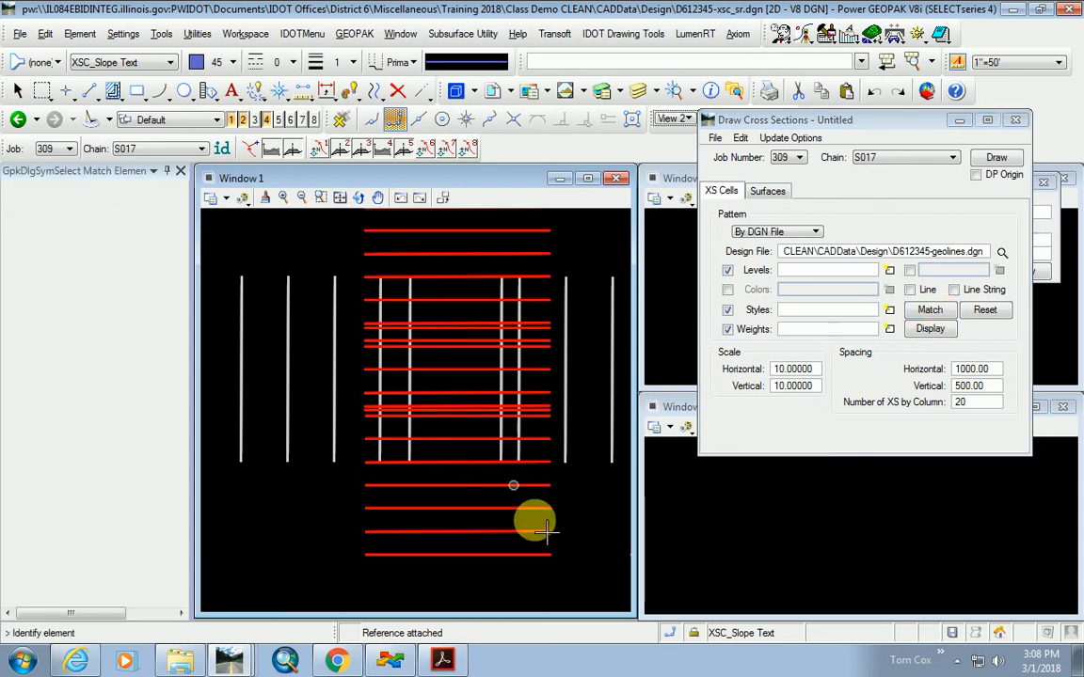
left_click(516, 542)
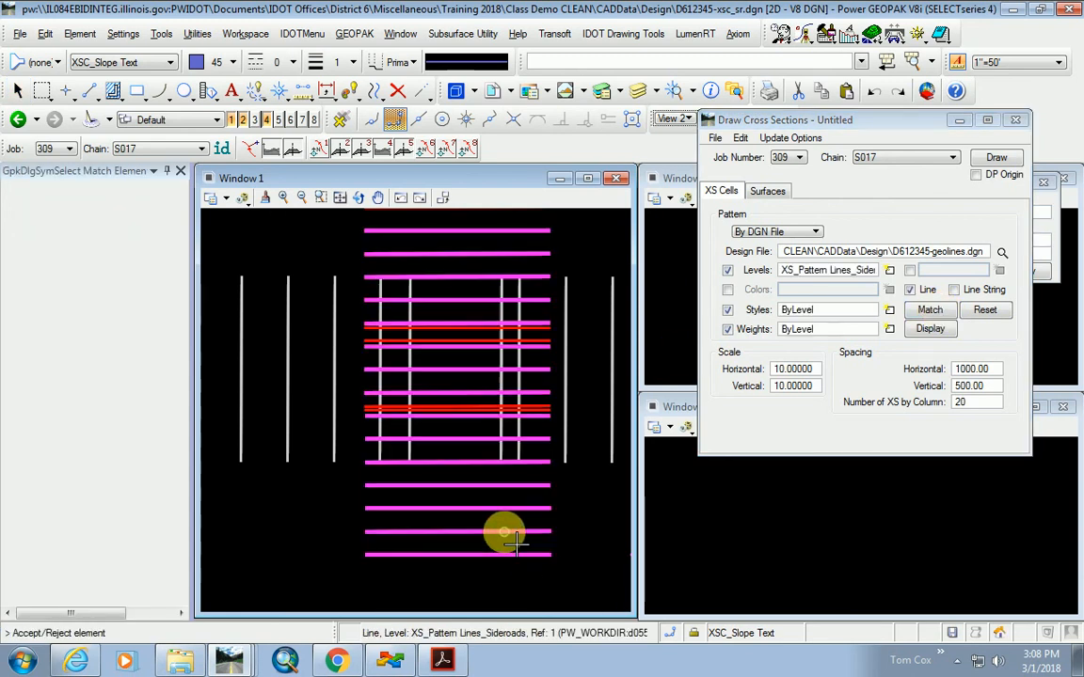
left_click_drag(817, 376, 753, 375)
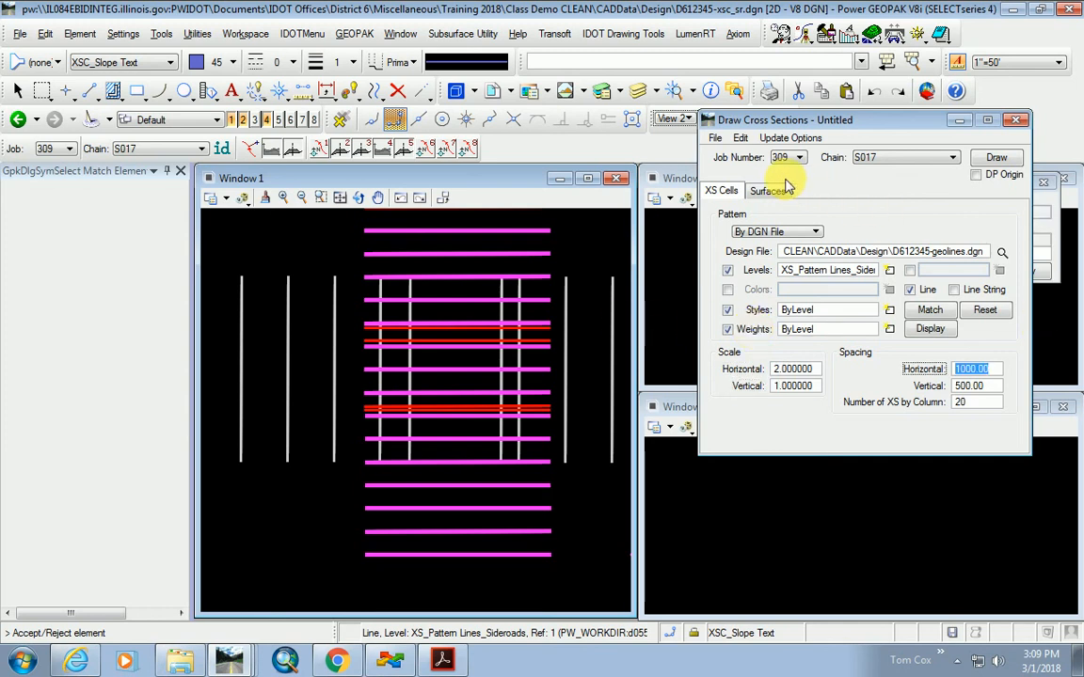
left_click(768, 191)
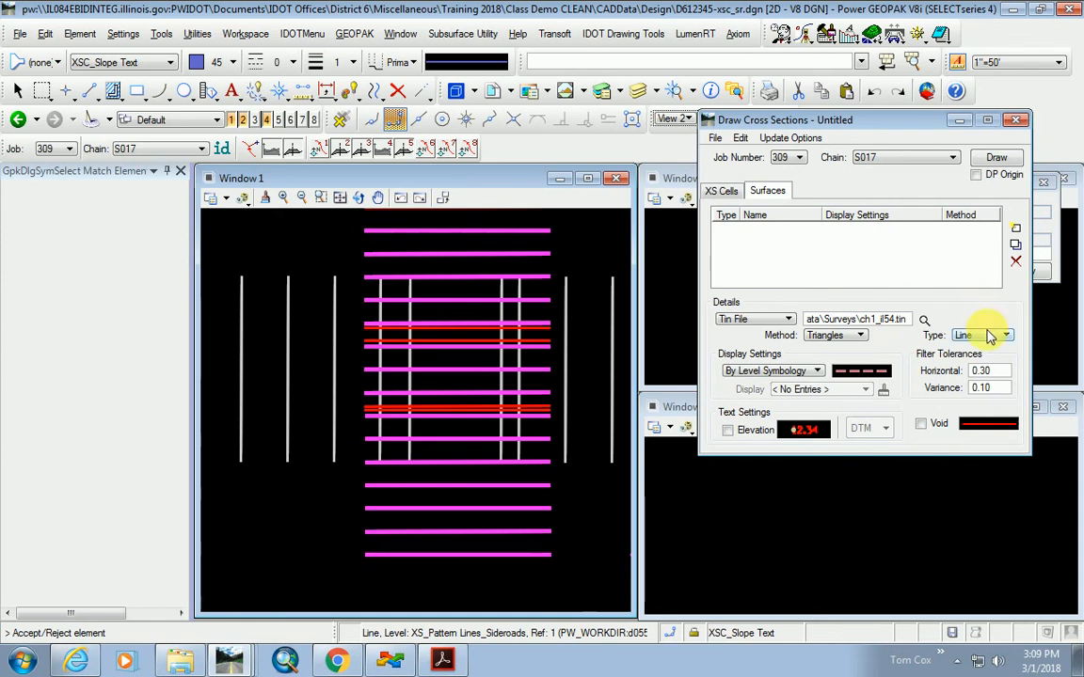
Add the ch1_il54.tin surface with the Triangles method, draw the S017 cross sections, and minimize the open dialogs.
left_click(1015, 230)
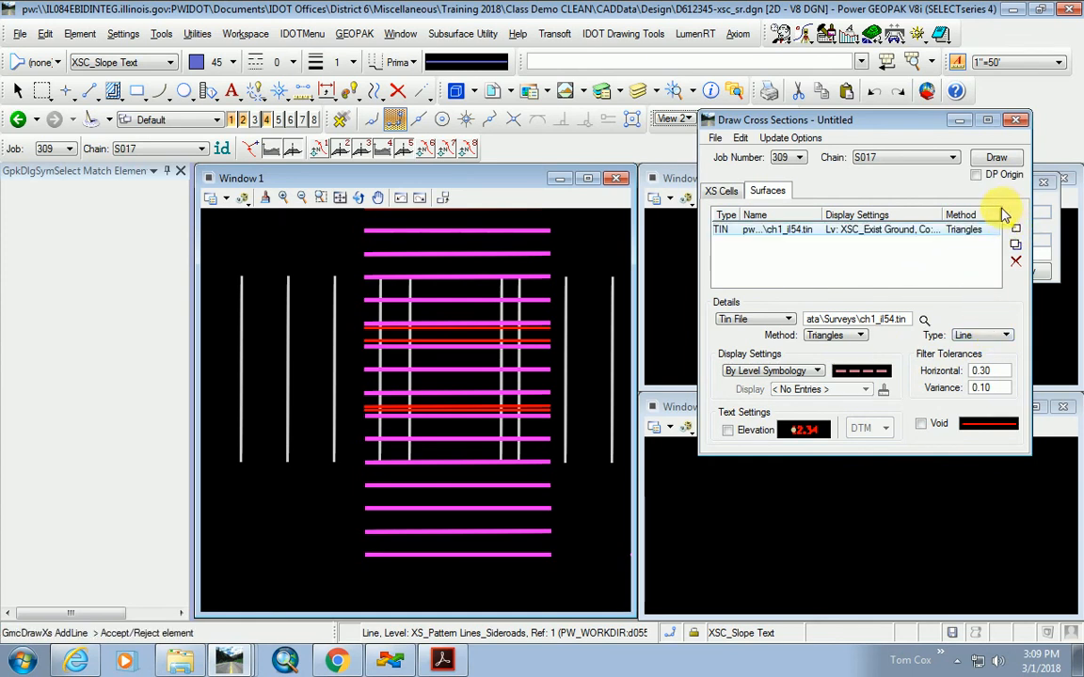
left_click(998, 159)
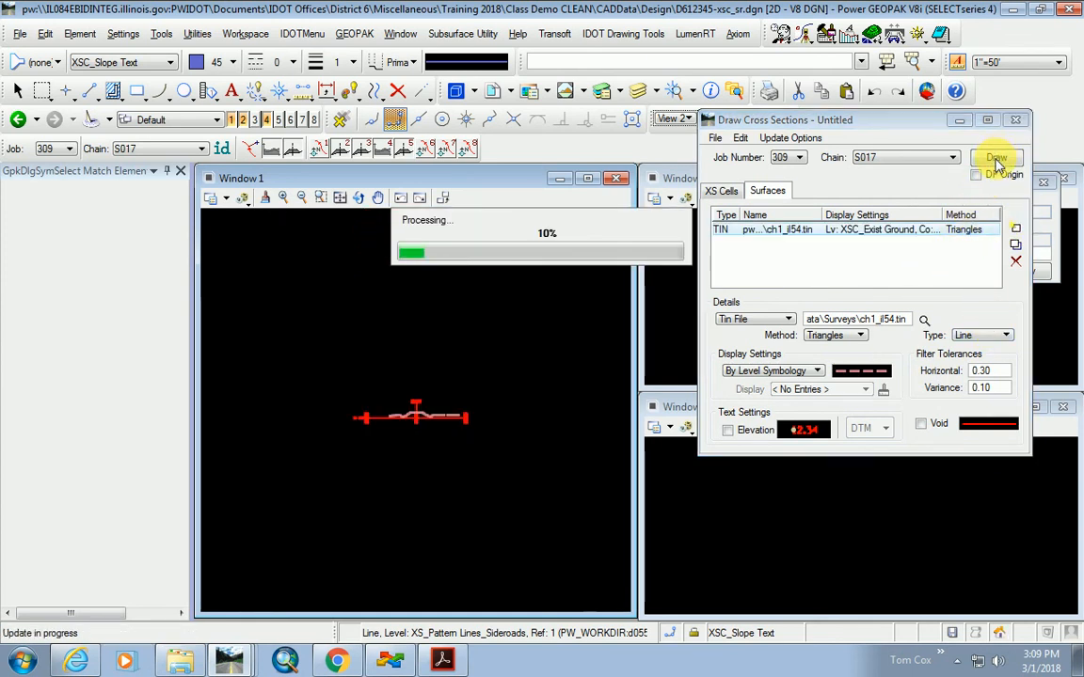
left_click(959, 120)
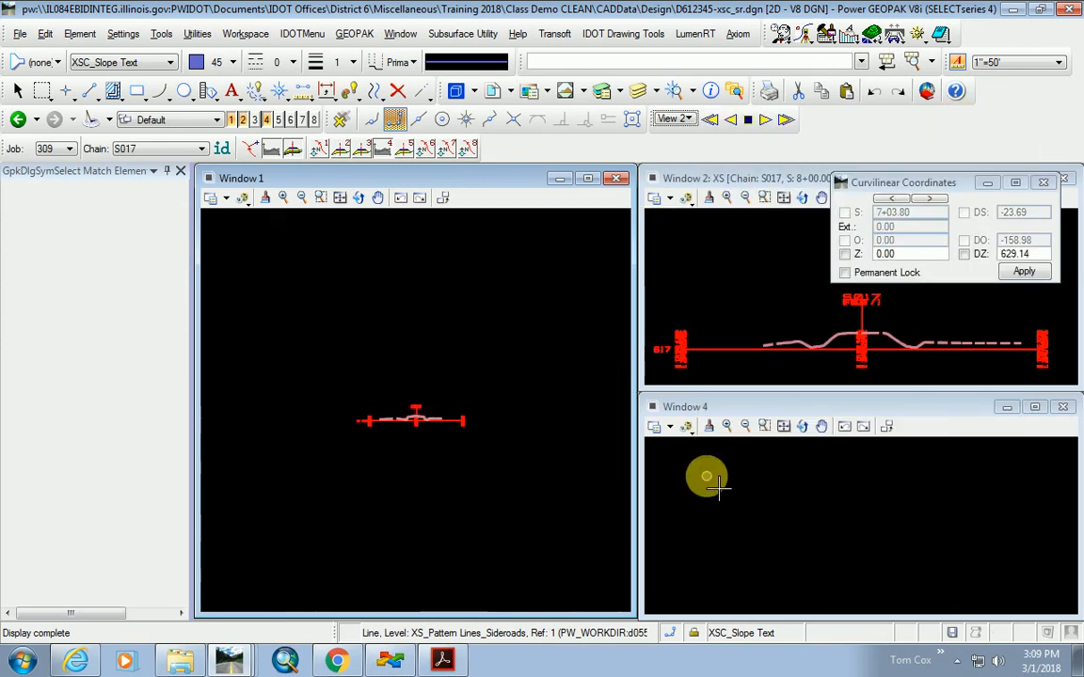
left_click(989, 184)
Close views 4 and 2 and widen view 1 to show a whole S017 cross section.
left_click(393, 465)
scroll(423, 419, "up", 6)
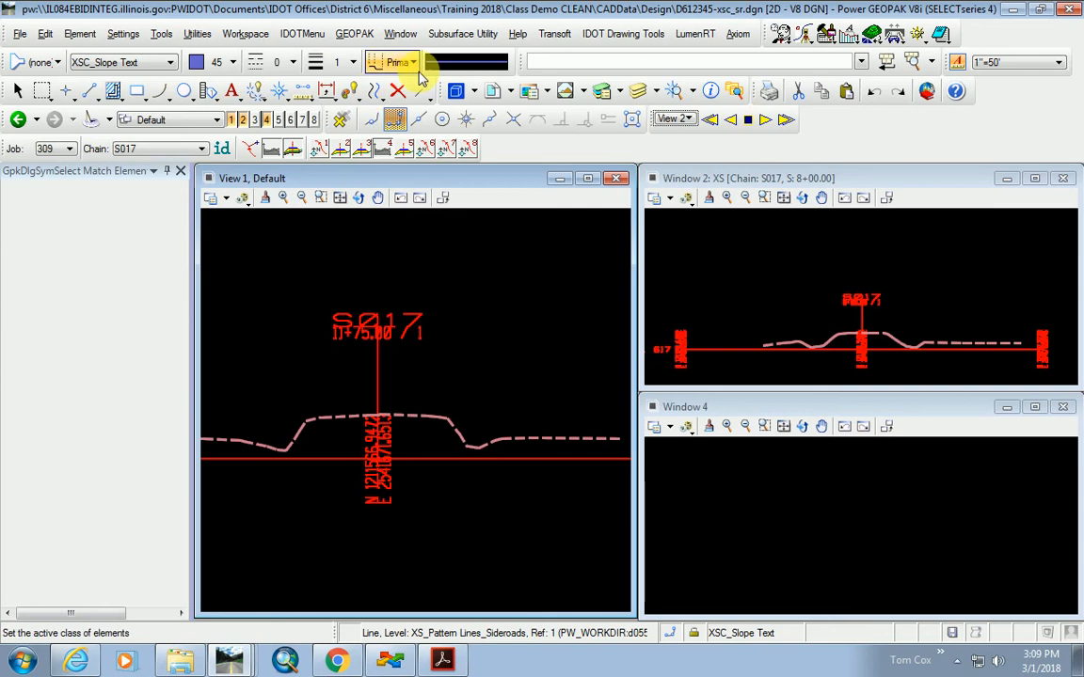
left_click(1061, 410)
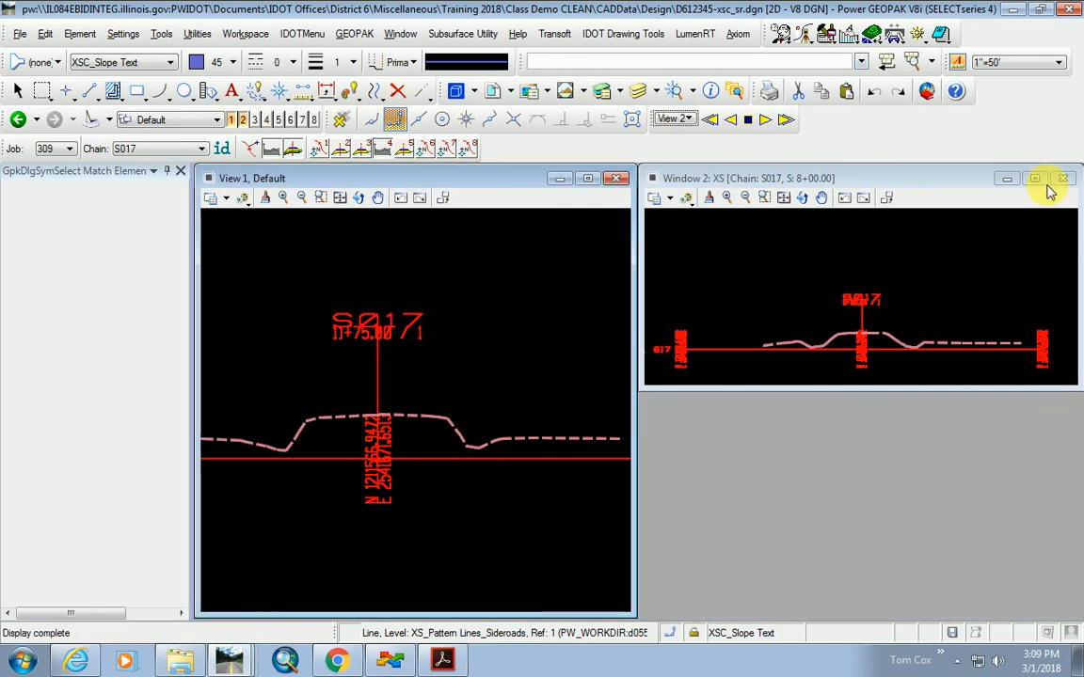
left_click(1061, 179)
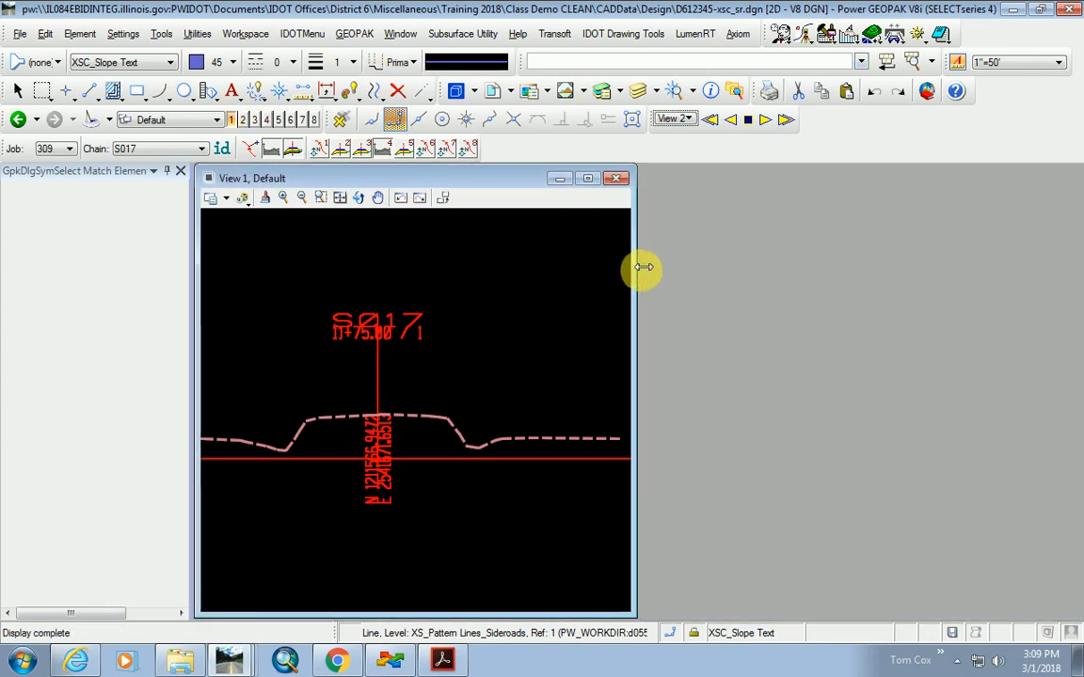
left_click_drag(642, 267, 1037, 309)
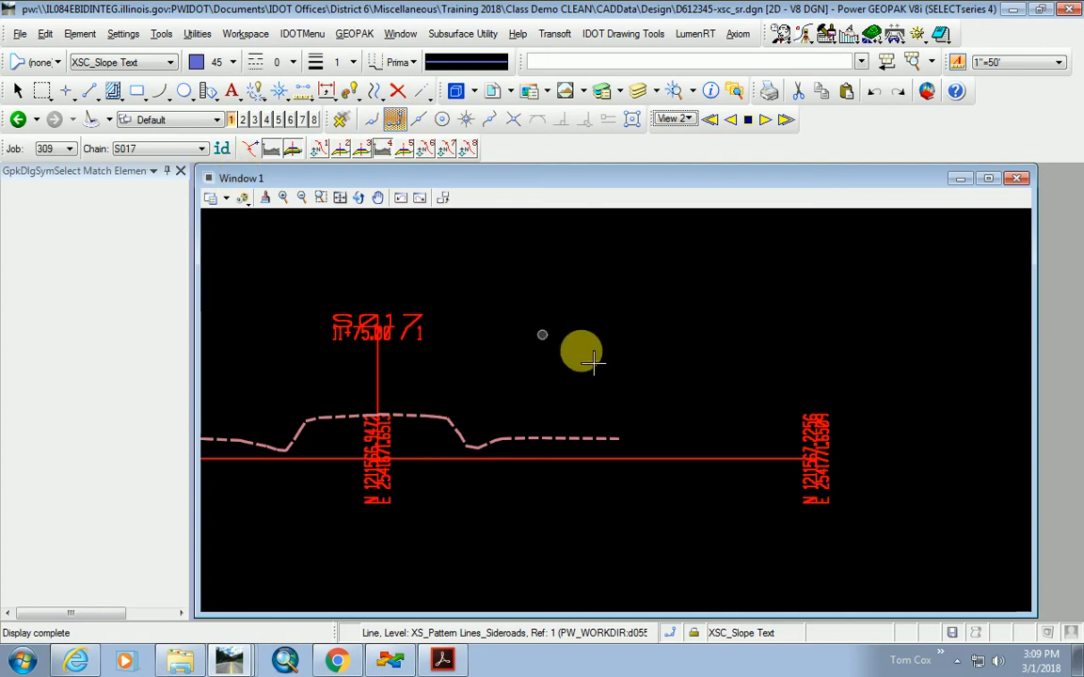
scroll(814, 481, "down", 2)
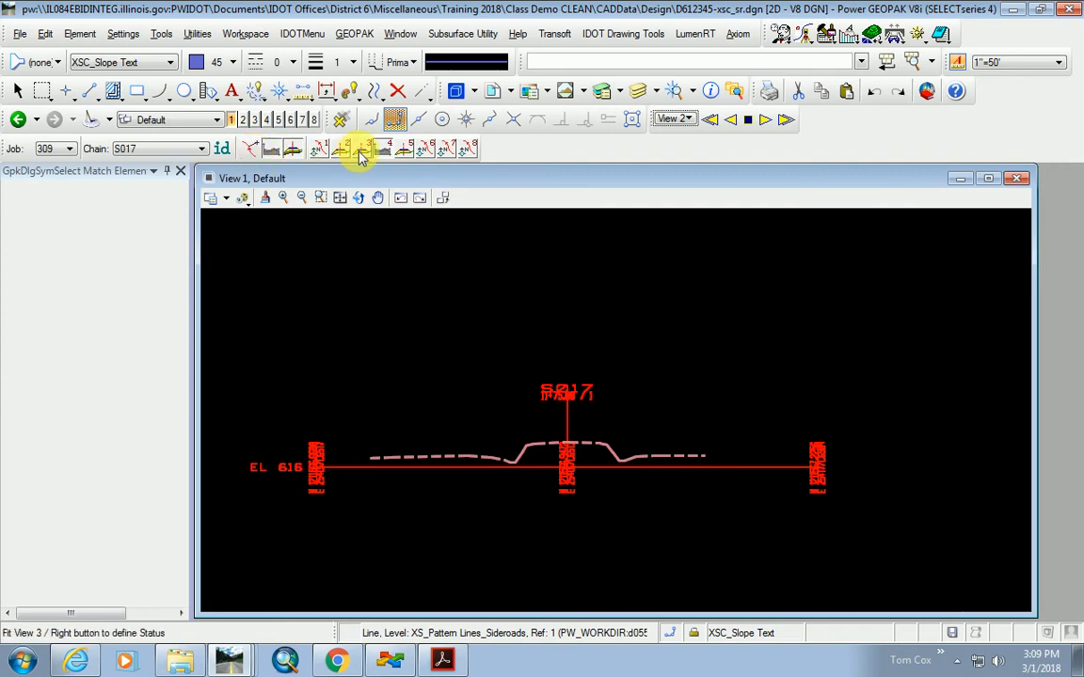
Switch view 1 to cross section display and float the XS Navigate controls over the view.
left_click(320, 149)
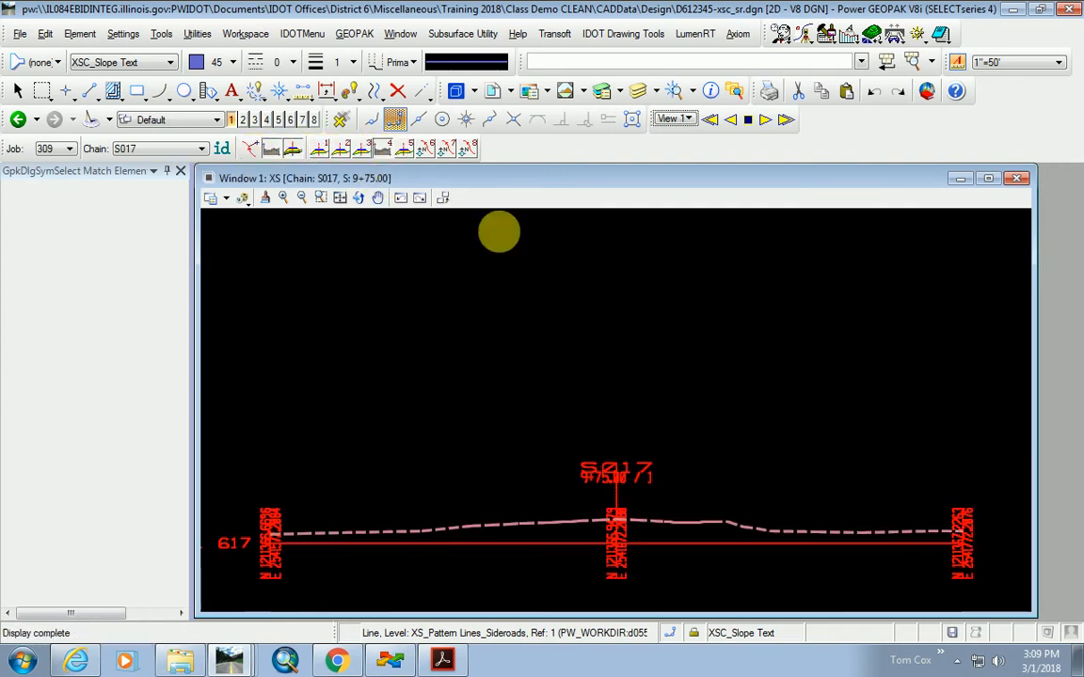
left_click_drag(654, 127, 565, 273)
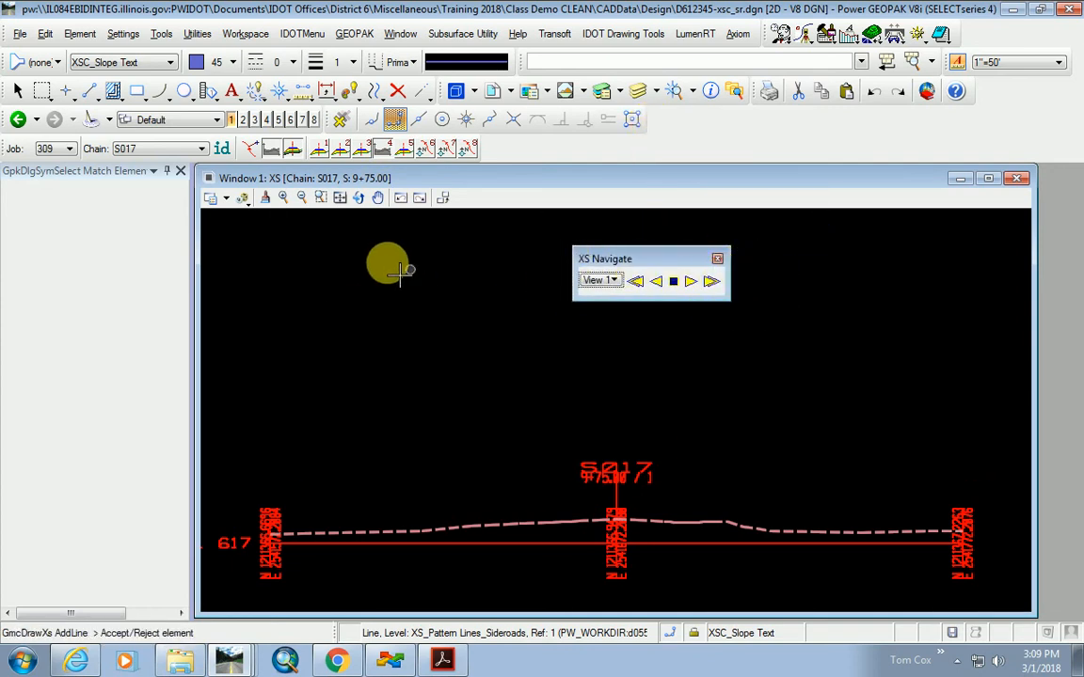
left_click_drag(653, 259, 631, 236)
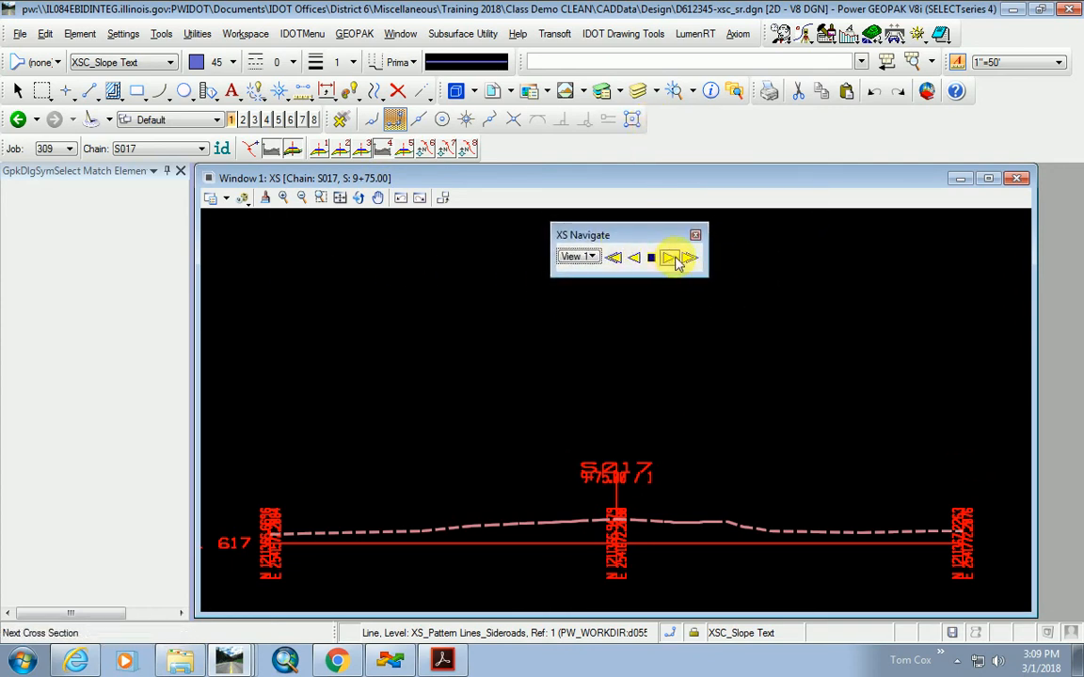
Step forward and backward through the S017 cross sections in view 1 to examine the existing ground lines.
left_click(618, 259)
left_click(668, 258)
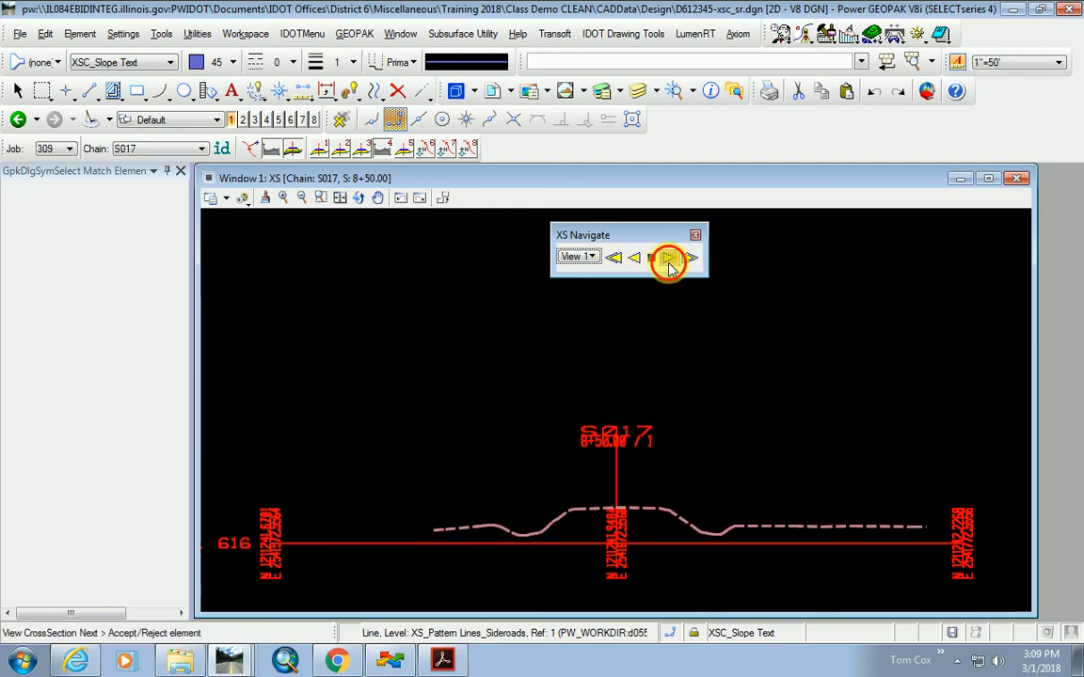
left_click(668, 262)
left_click(638, 261)
left_click(638, 261)
left_click(637, 260)
left_click(670, 260)
left_click(669, 259)
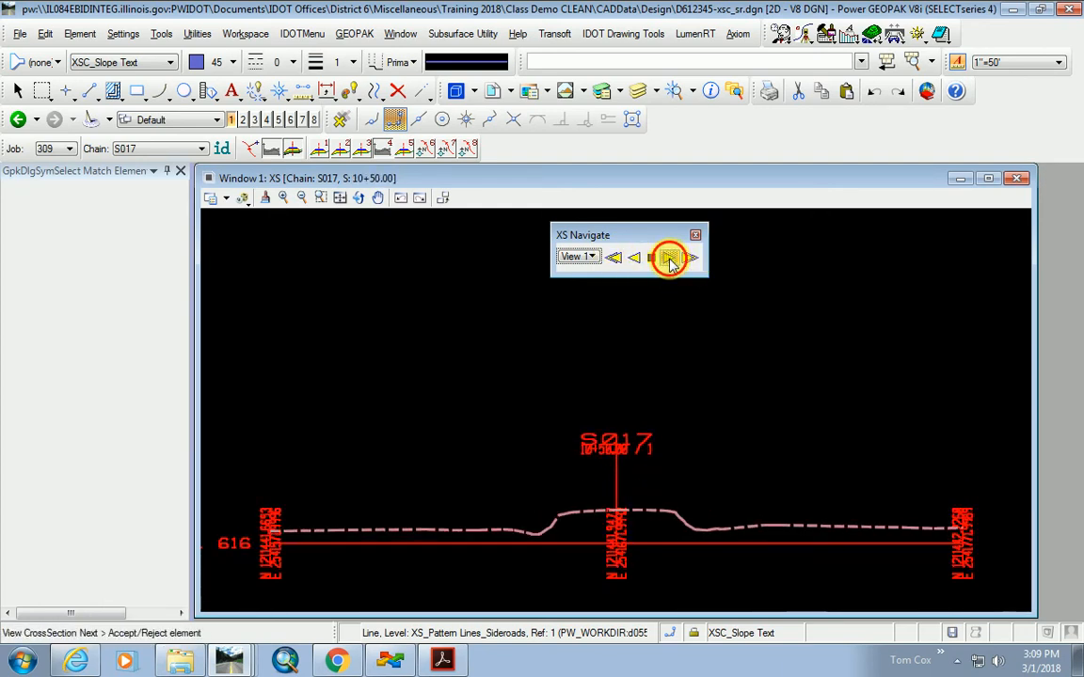
left_click(634, 258)
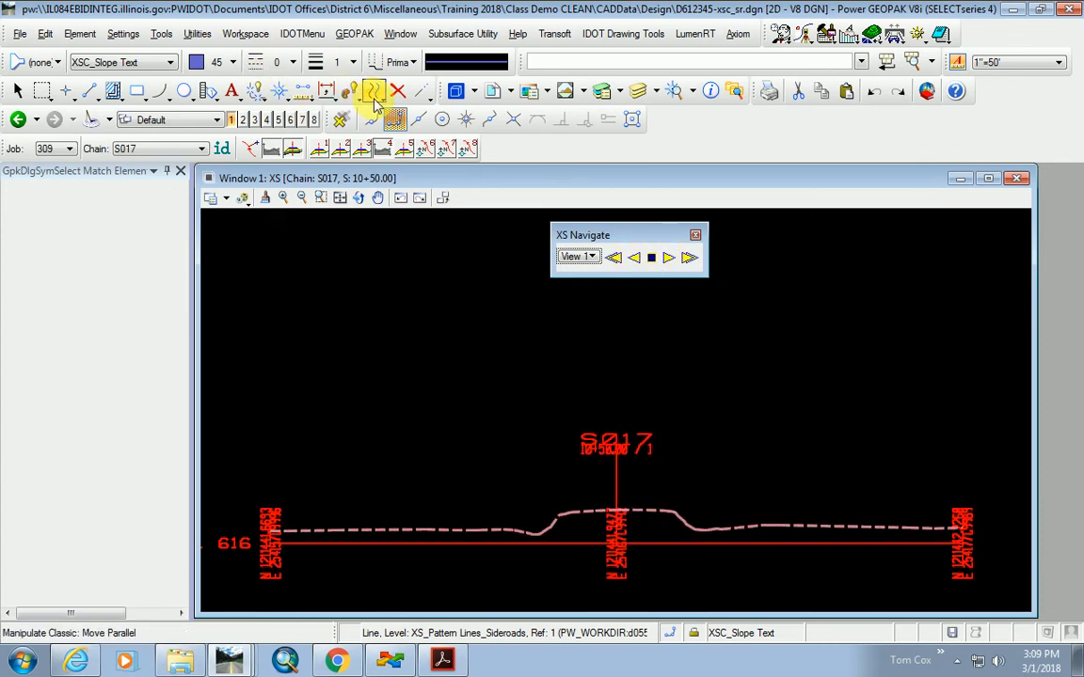
Select D612345-Design.dgn, D612345-alignment.dgn and D612345-topo.dgn from the Design folder for reference attachment.
left_click(493, 90)
left_click(380, 285)
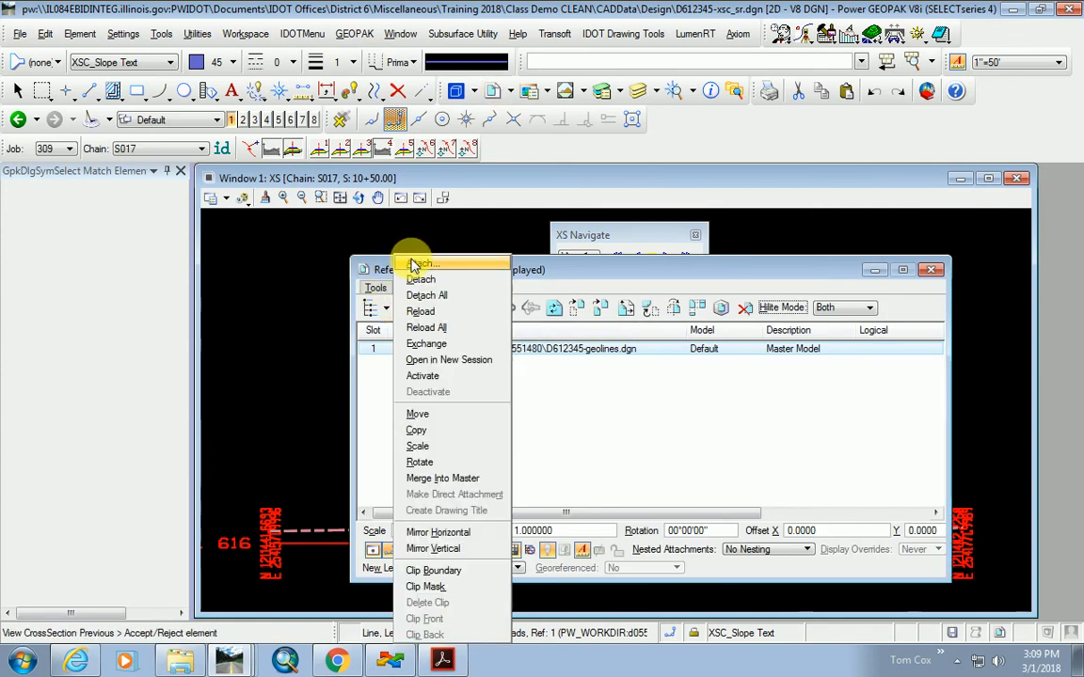
left_click(414, 263)
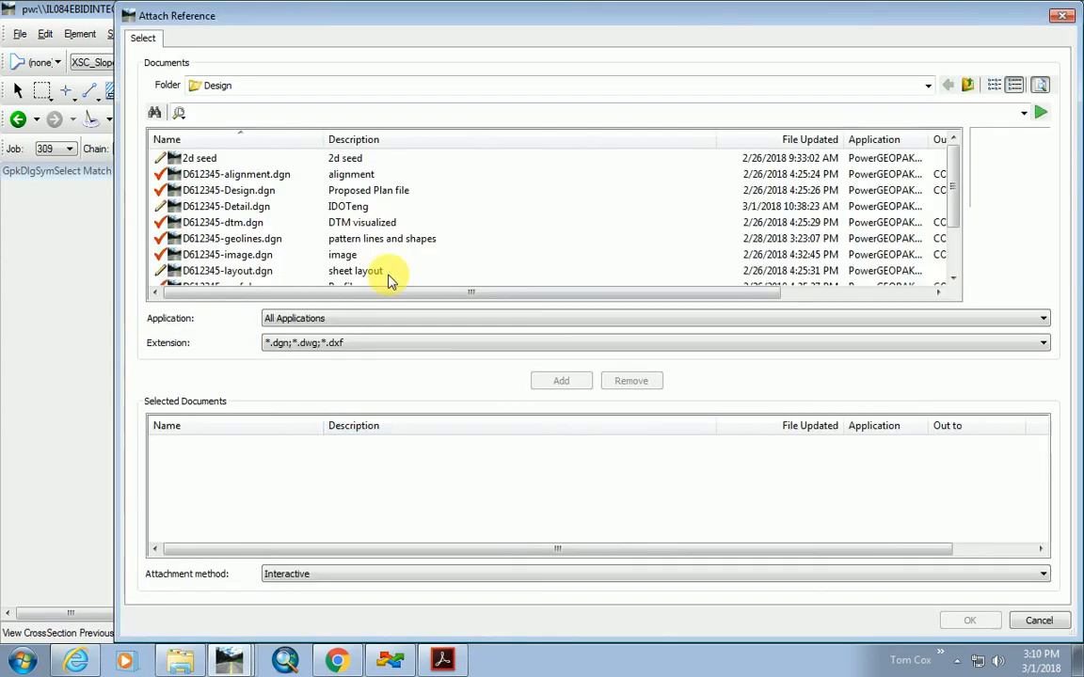
double_click(266, 191)
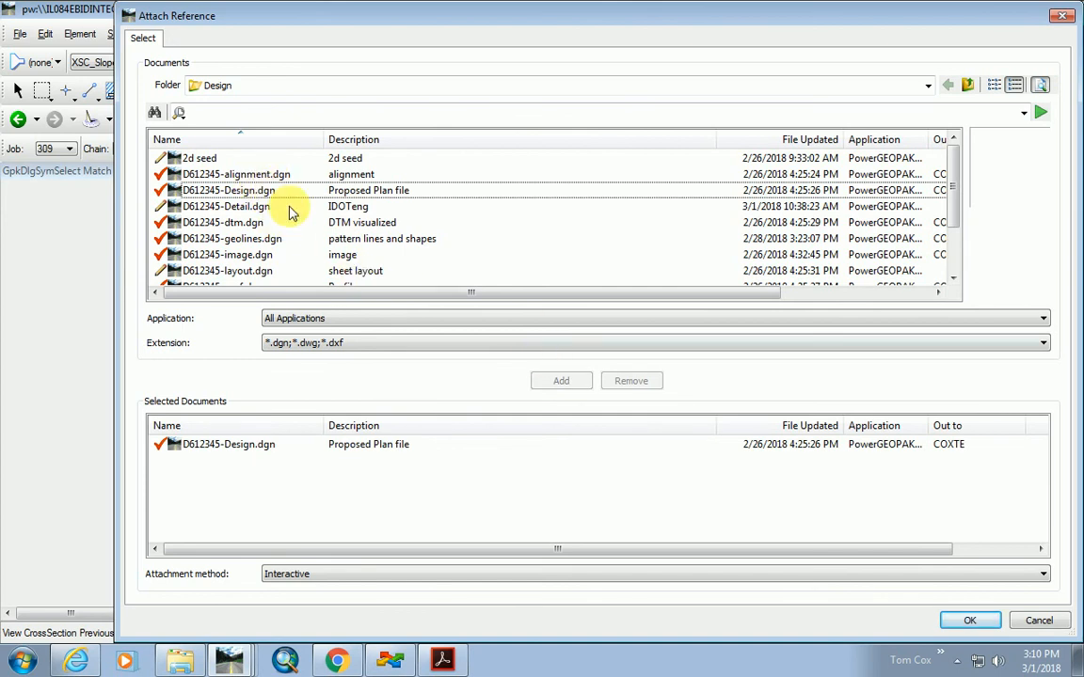
left_click(279, 174)
left_click(562, 381)
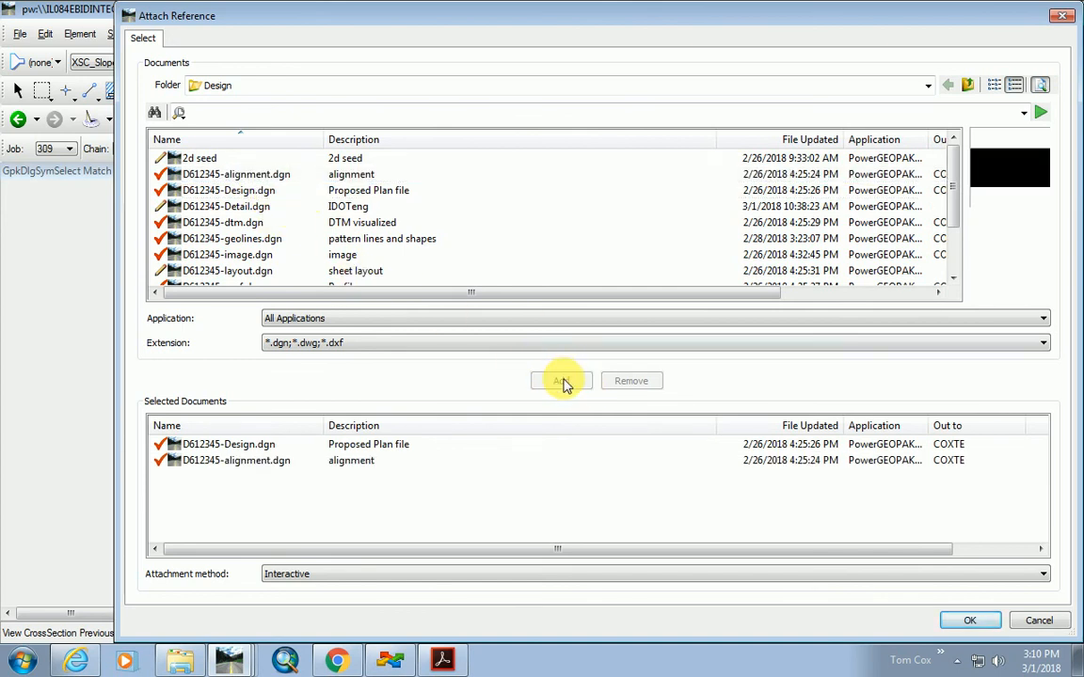
left_click(251, 254)
scroll(263, 249, "down", 2)
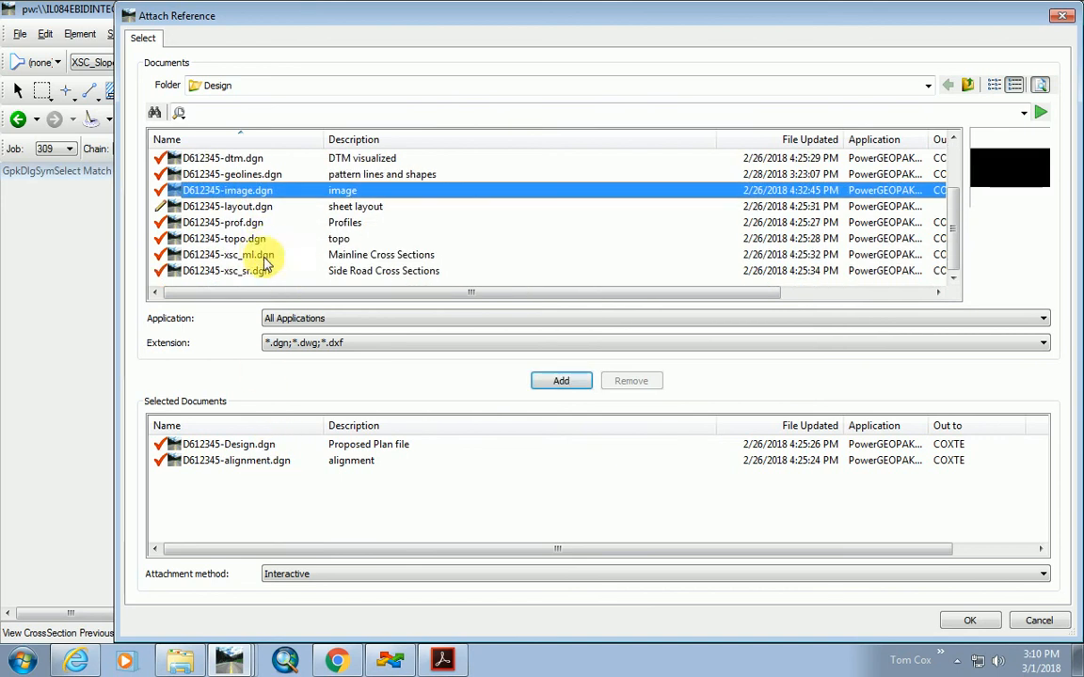
double_click(254, 239)
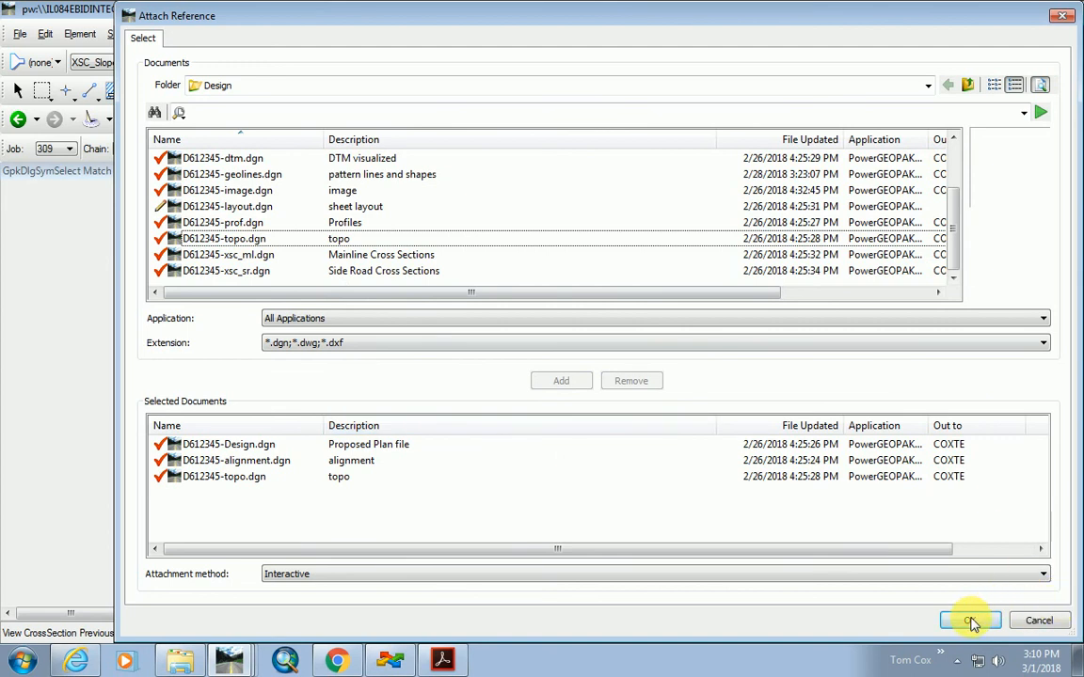
Attach the three selected reference files with their offered attachment settings.
left_click(970, 621)
left_click(331, 626)
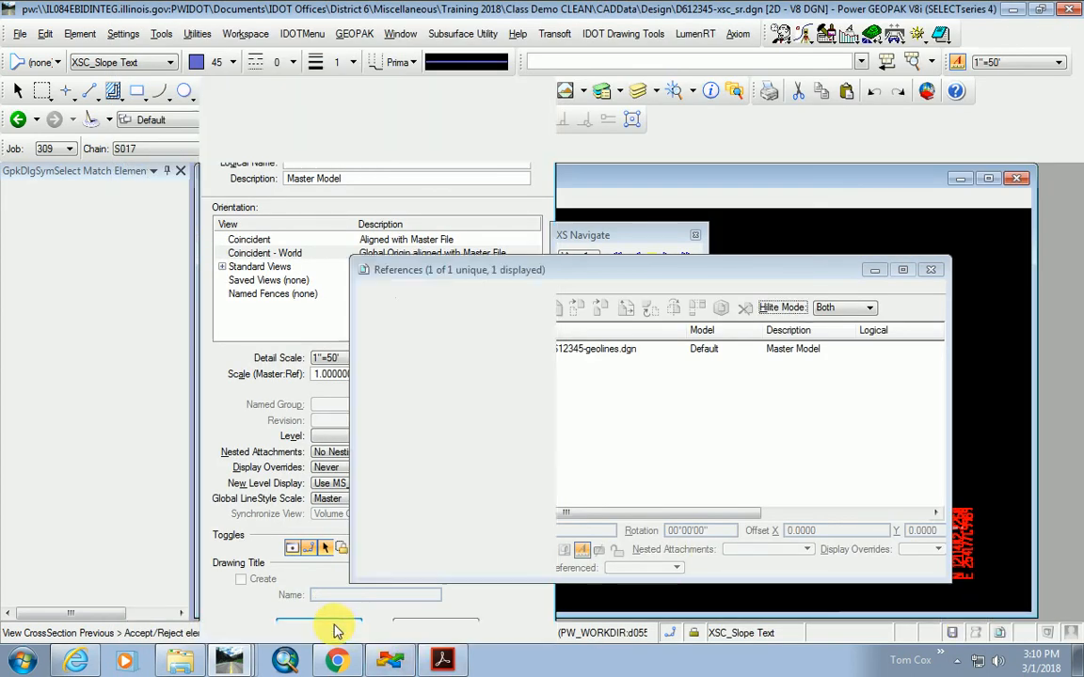
left_click(331, 626)
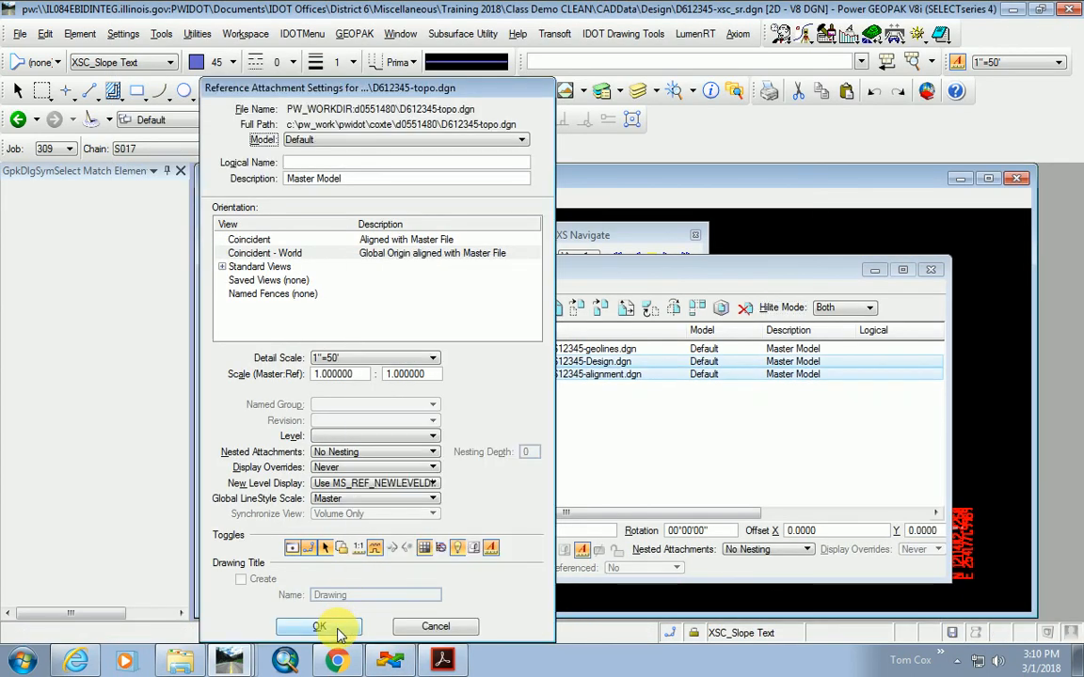
left_click(331, 626)
Change the alignment reference's model to 20 Scale and close the reference list.
double_click(569, 386)
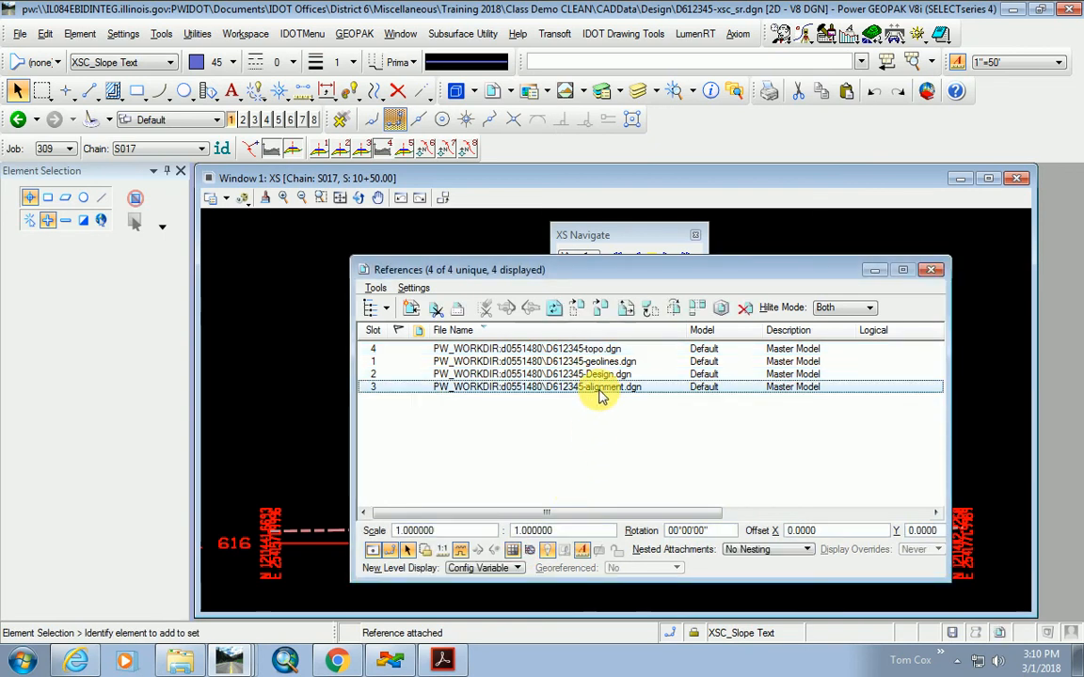
left_click(625, 215)
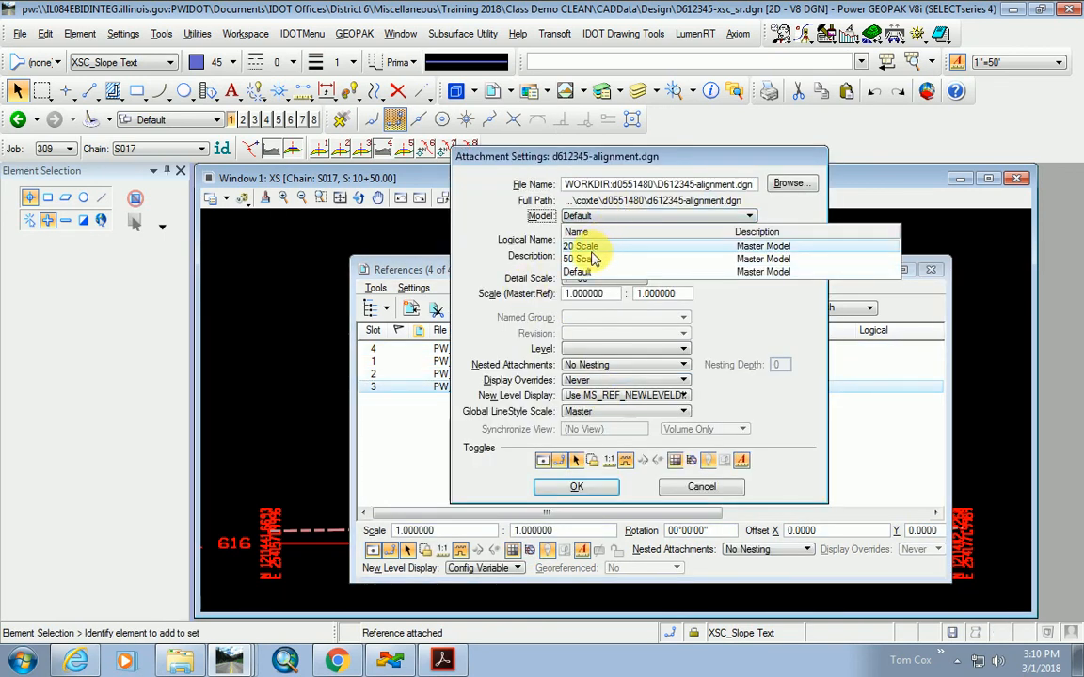
left_click(585, 247)
left_click(588, 490)
left_click(933, 271)
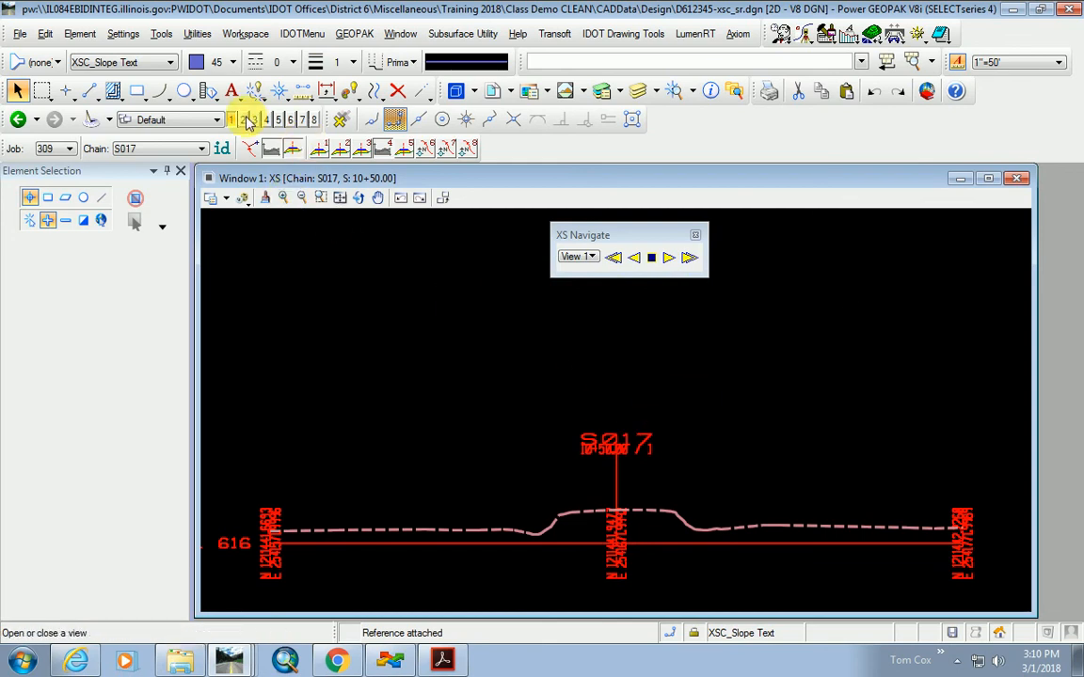
Open view 2 and tile the two views side by side.
left_click(242, 120)
left_click(400, 34)
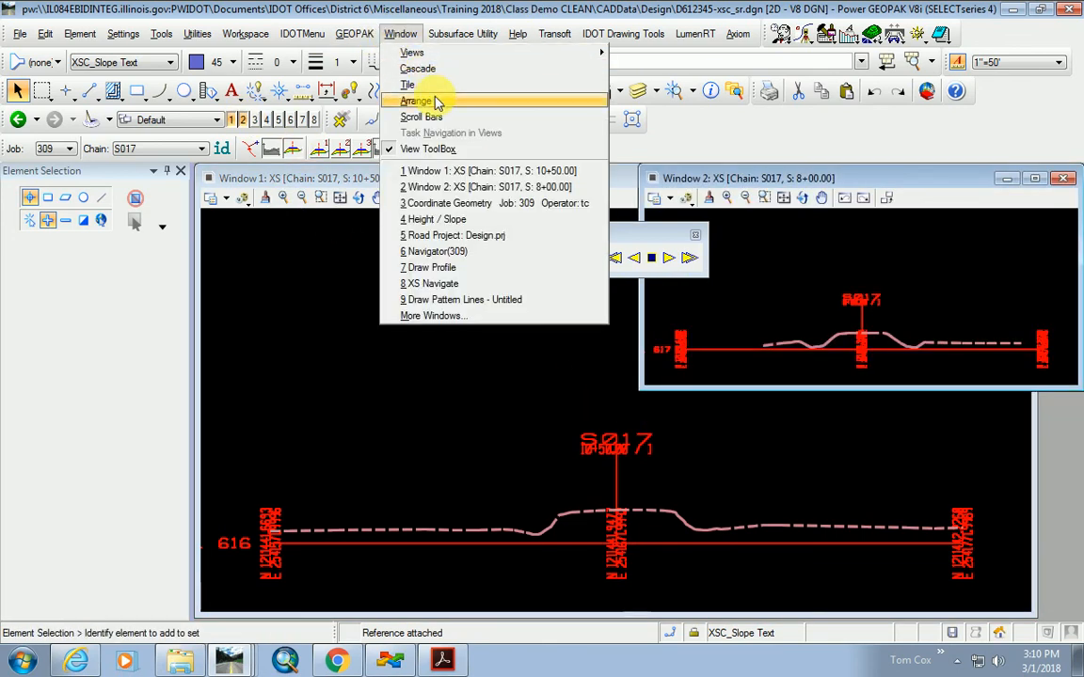
left_click(431, 86)
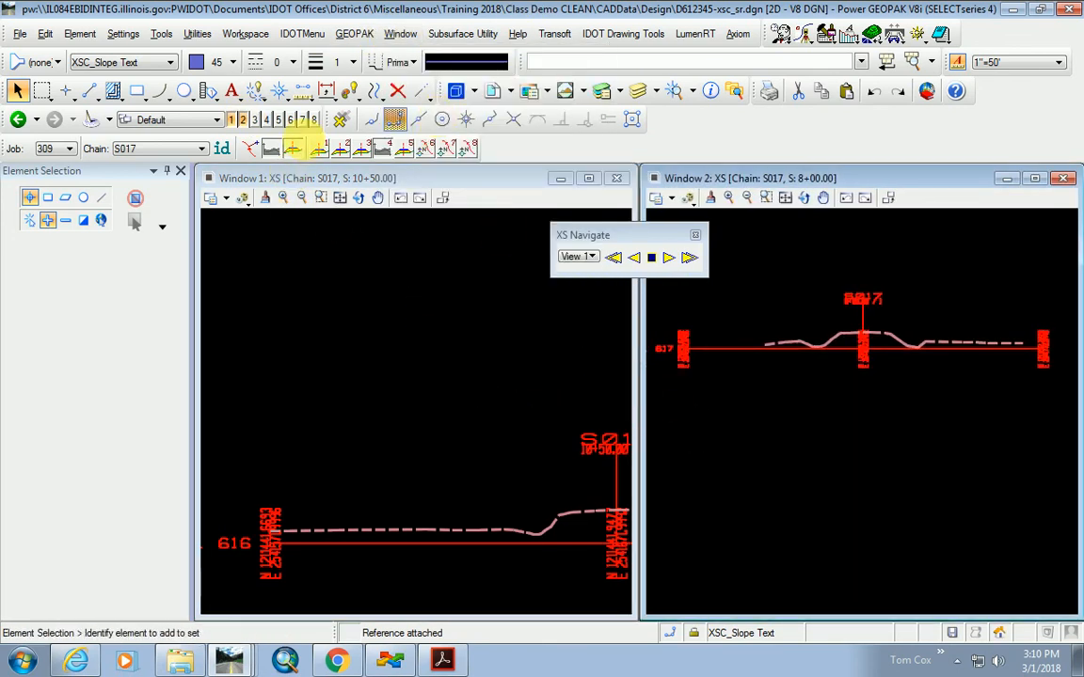
Fit view 1 to the plan and view 2 to an S017 cross section, with the plan focused on the side road intersection.
left_click(320, 149)
left_click(335, 142)
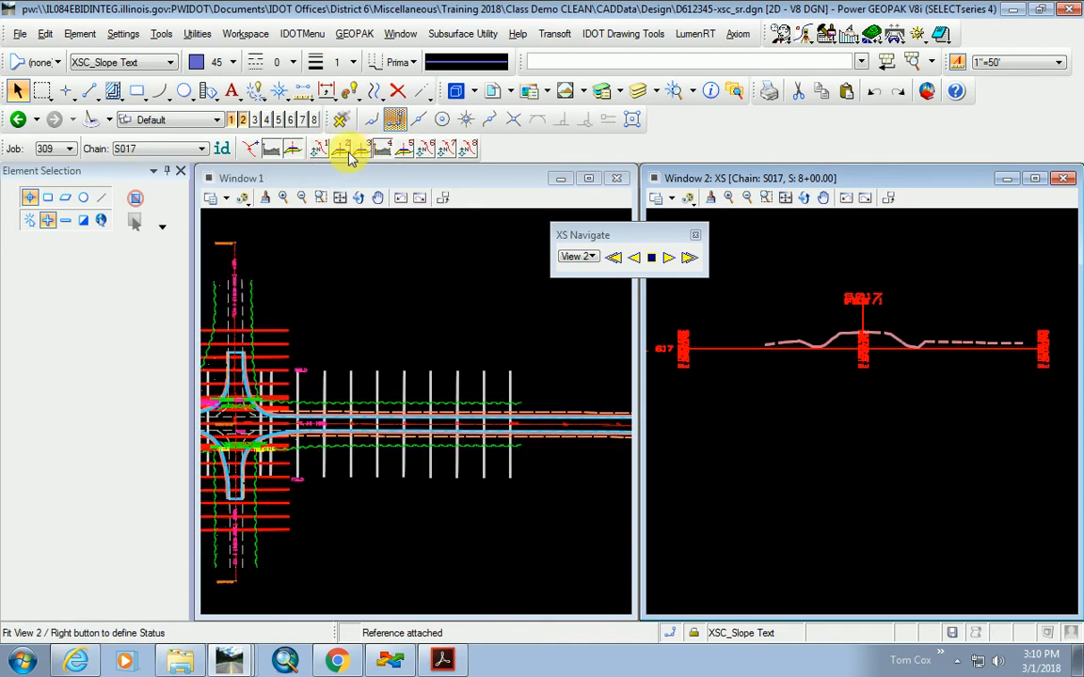
left_click(342, 151)
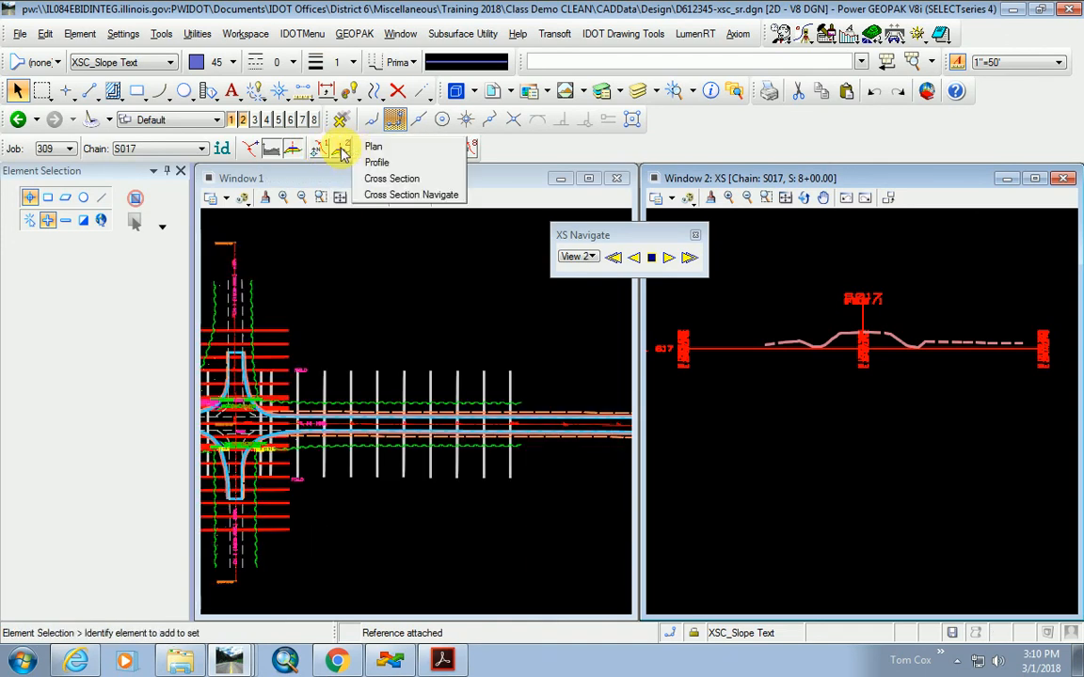
left_click(387, 179)
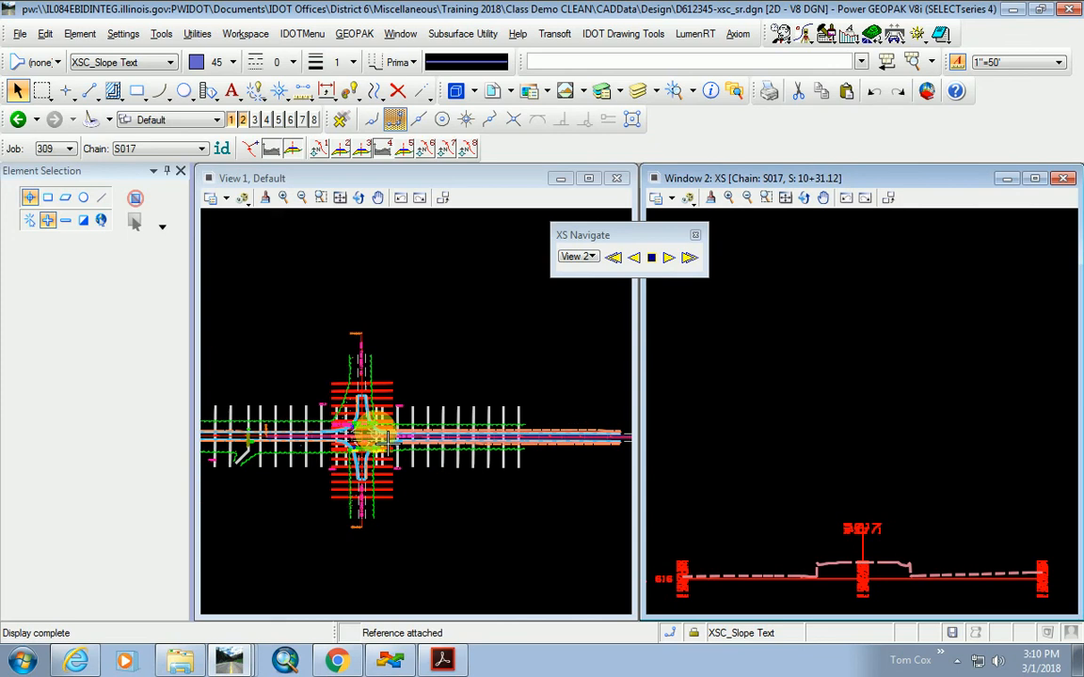
scroll(381, 439, "up", 5)
scroll(827, 588, "up", 3)
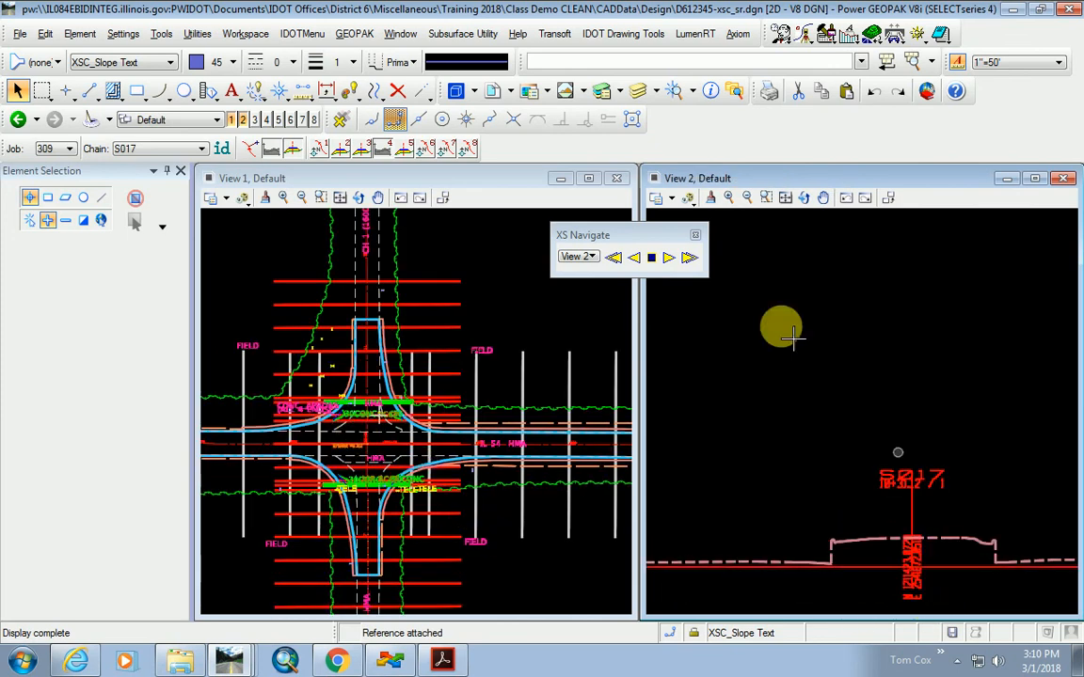
Move XS Navigate into view 2 and display the cross sections at 10+50.00 and 11+25.00 from their plan pattern lines.
left_click_drag(611, 236, 753, 238)
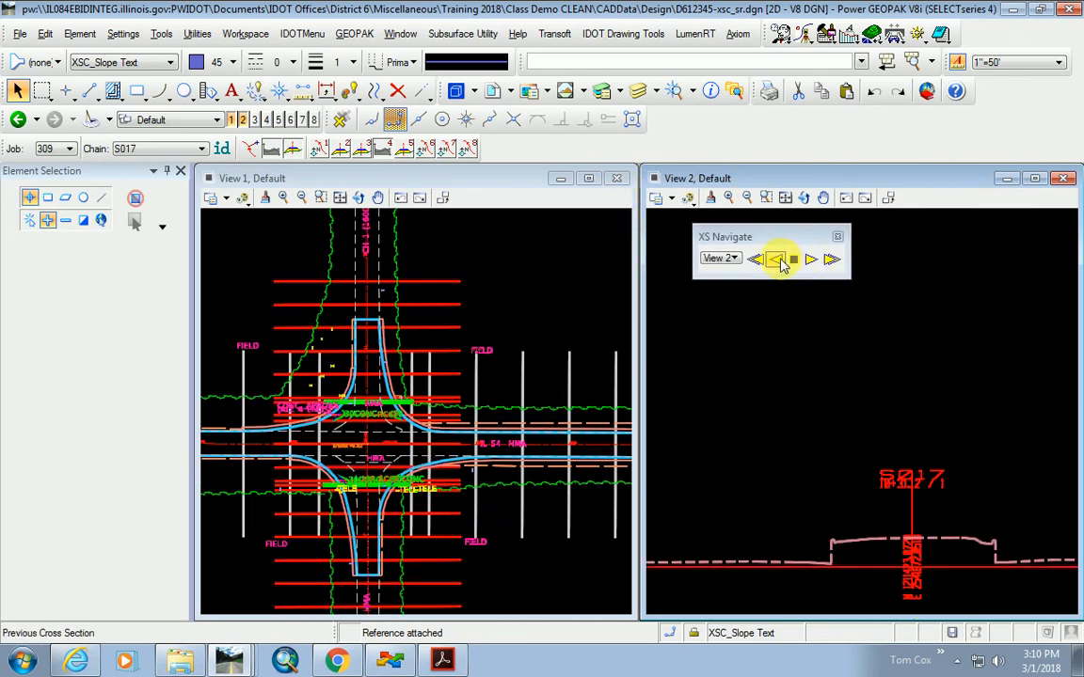
left_click_drag(785, 238, 792, 228)
scroll(931, 550, "up", 3)
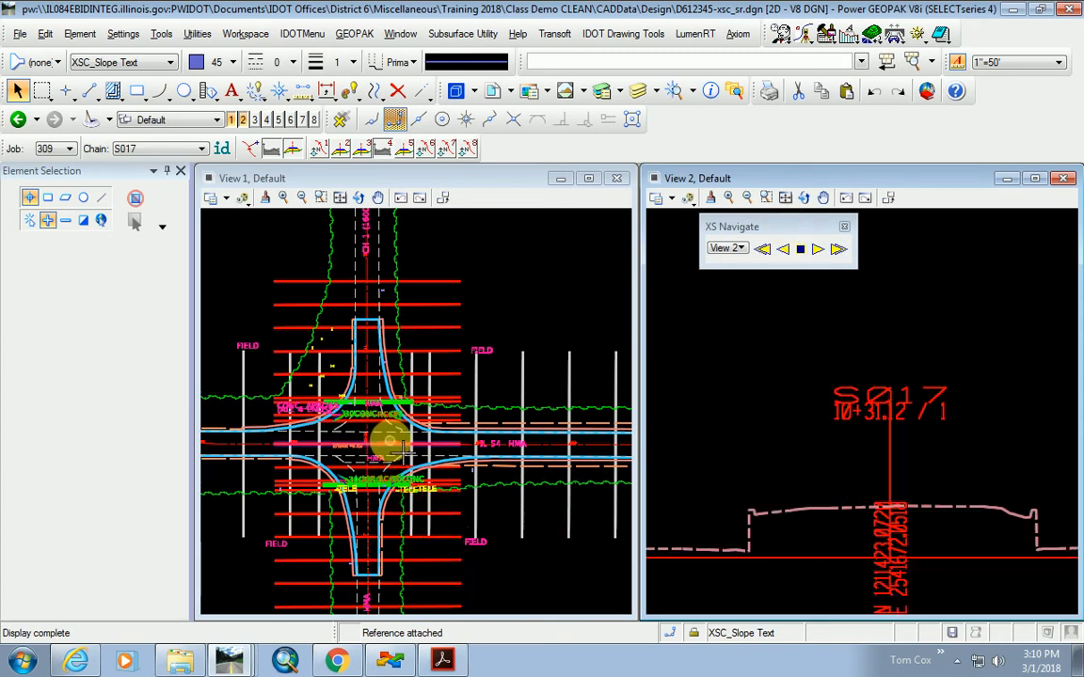
left_click(800, 250)
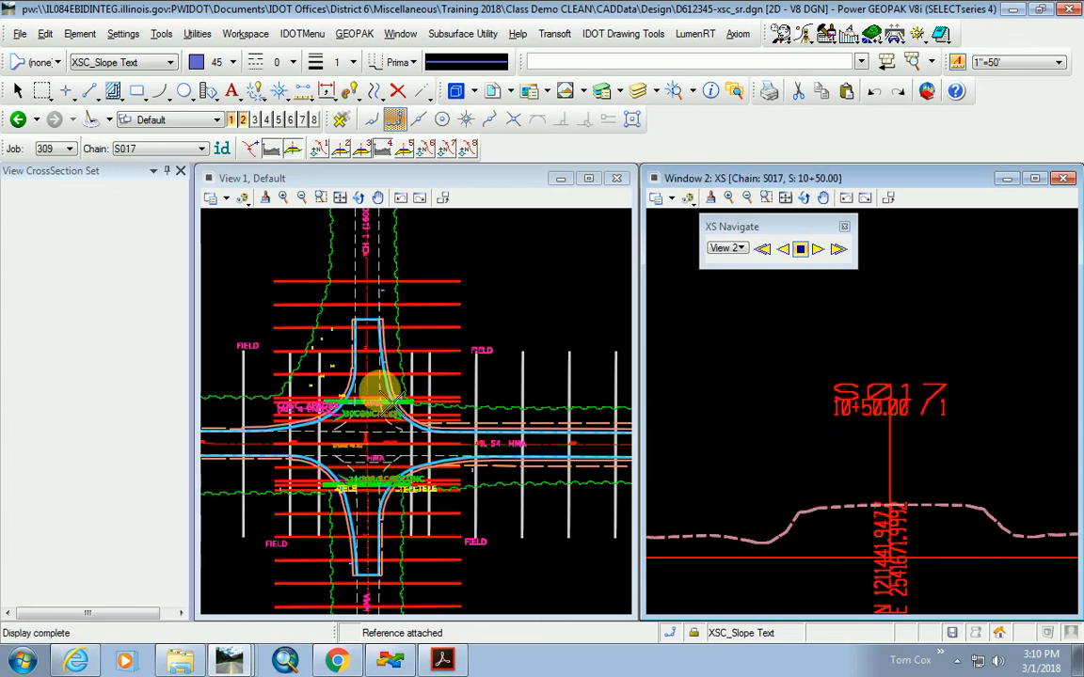
scroll(428, 324, "up", 4)
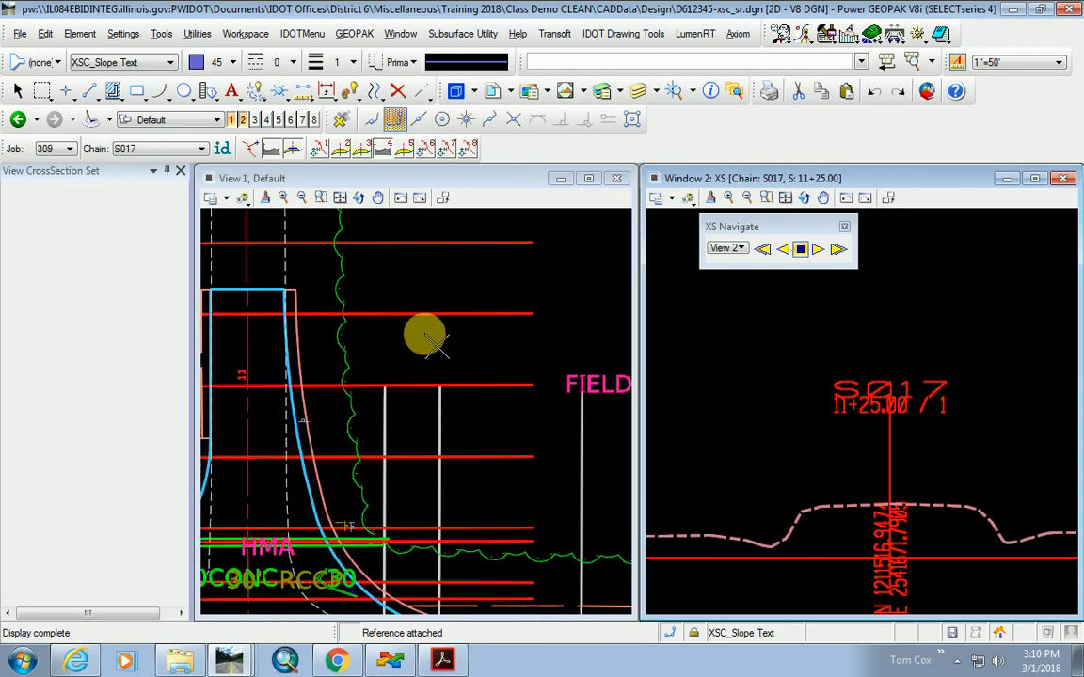
Display the S017 cross sections at 8+25.00, 9+25.00 and 9+00.00 from their plan pattern lines, and end the selection.
scroll(480, 293, "down", 4)
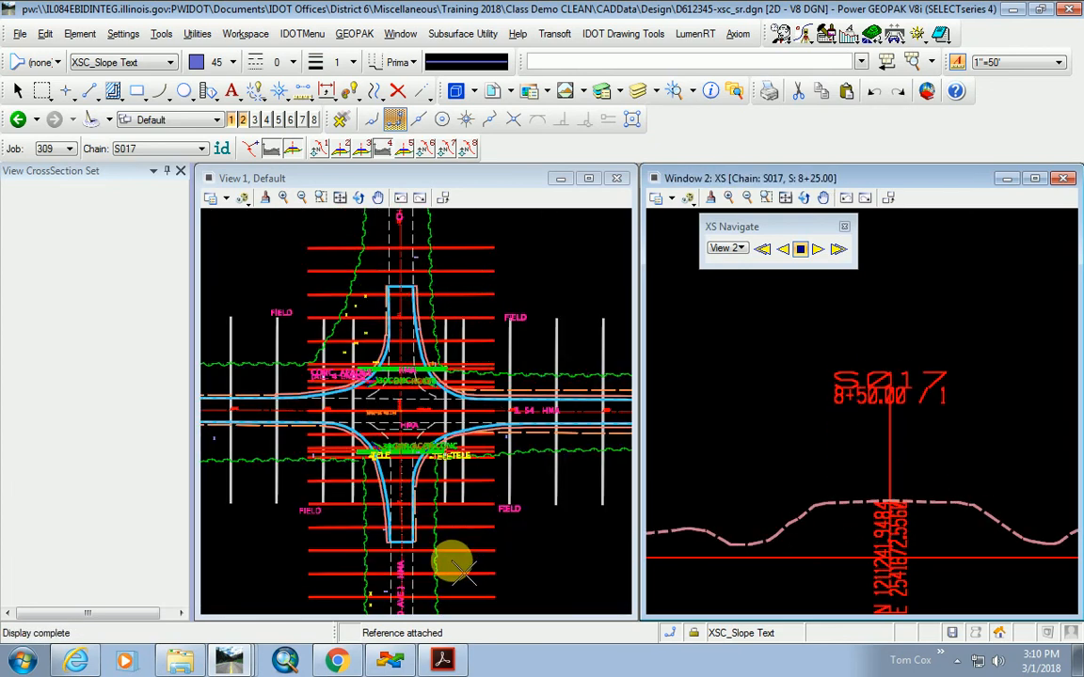
scroll(780, 510, "down", 3)
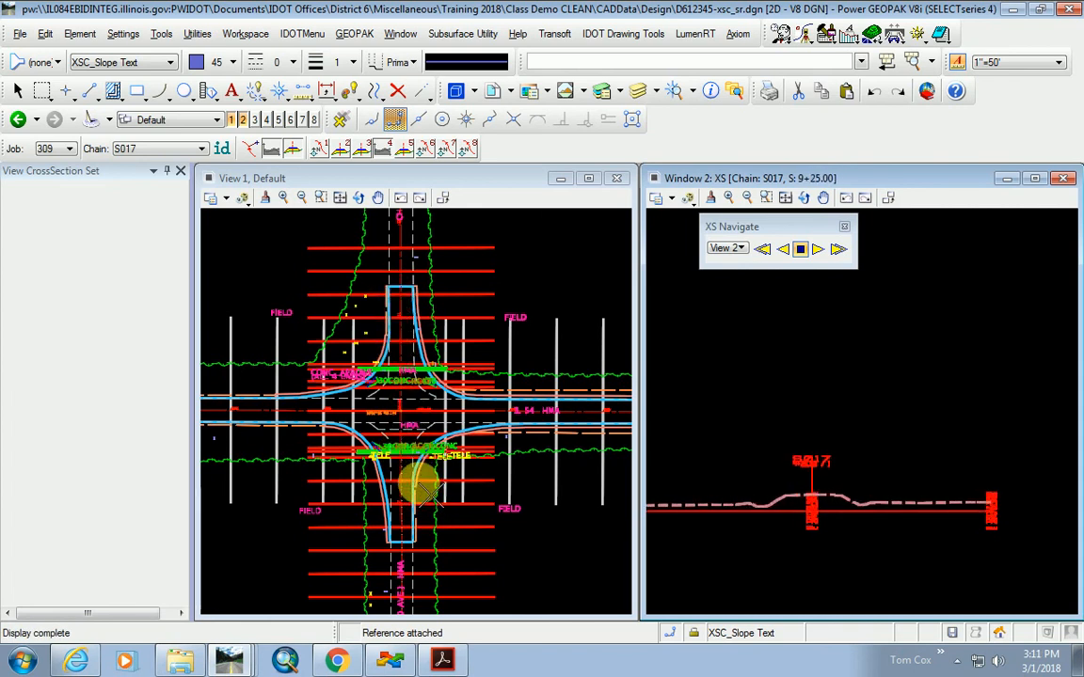
middle_click(492, 523)
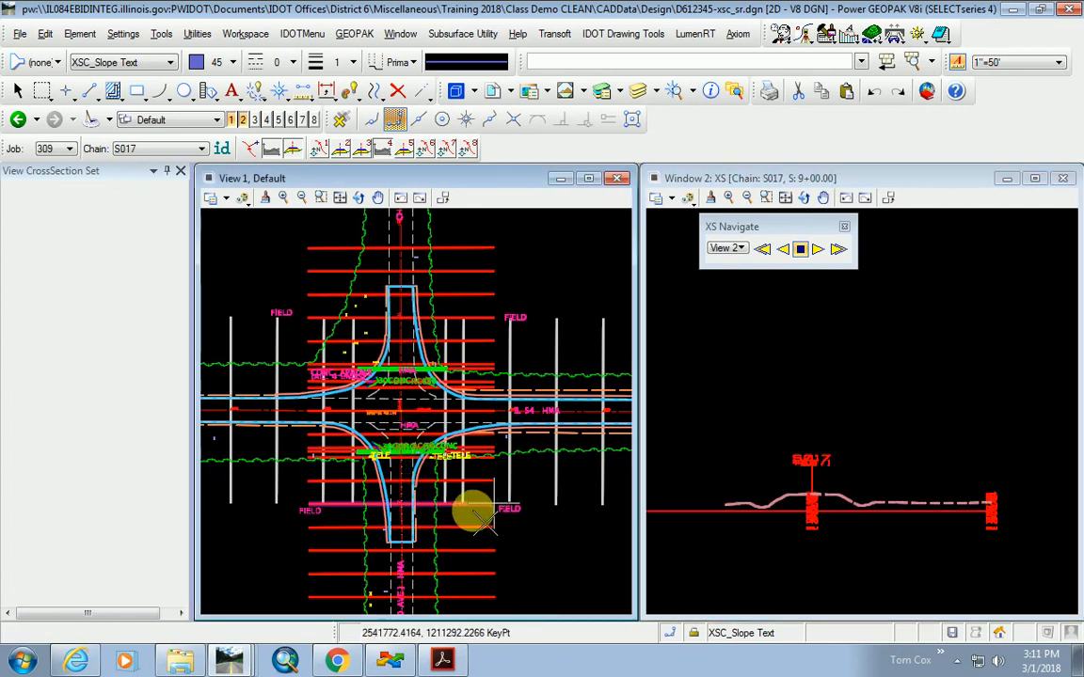
right_click(408, 515)
Display the S017 cross section at 11+00.00 from its plan pattern line and move XS Navigate clear of the section.
scroll(818, 503, "up", 3)
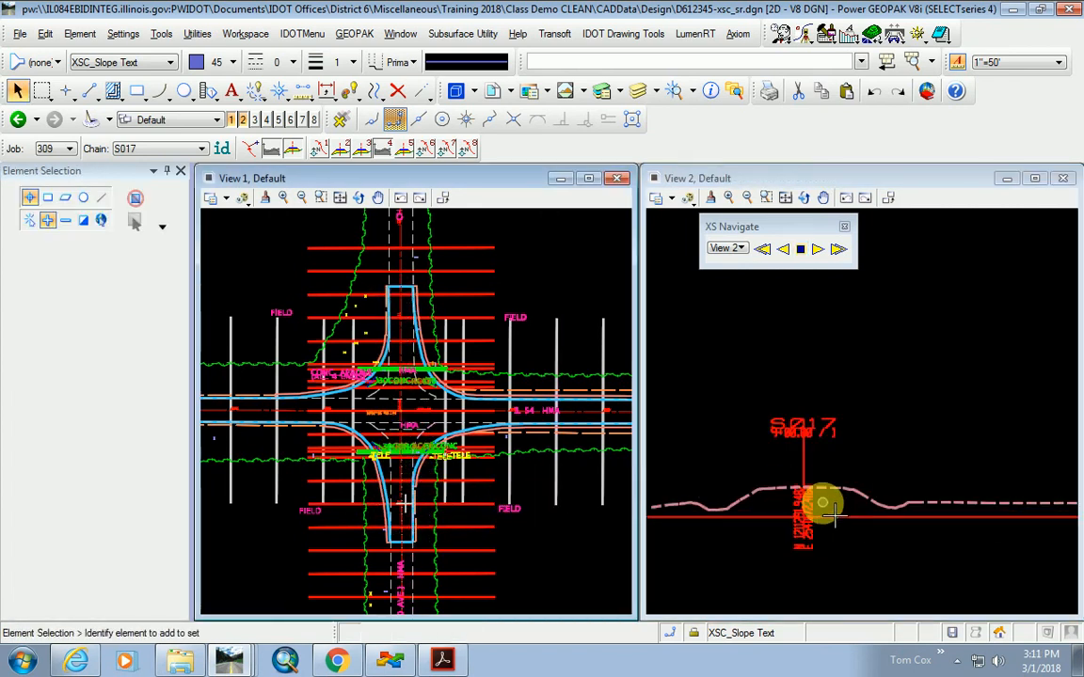
left_click(800, 250)
left_click(471, 339)
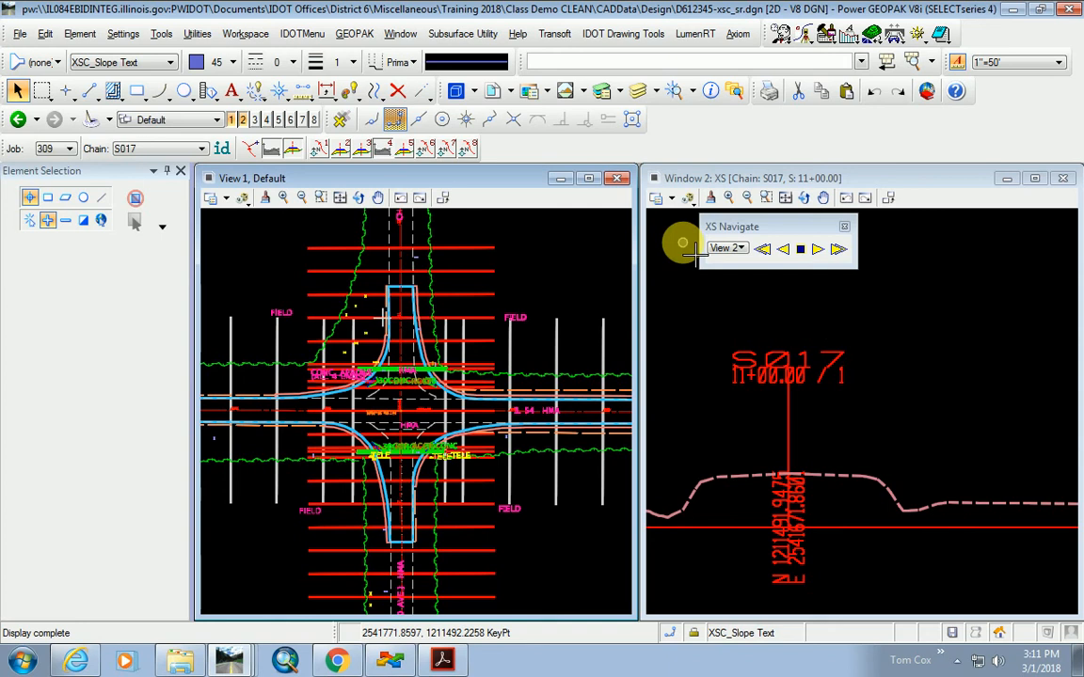
left_click_drag(746, 229, 857, 243)
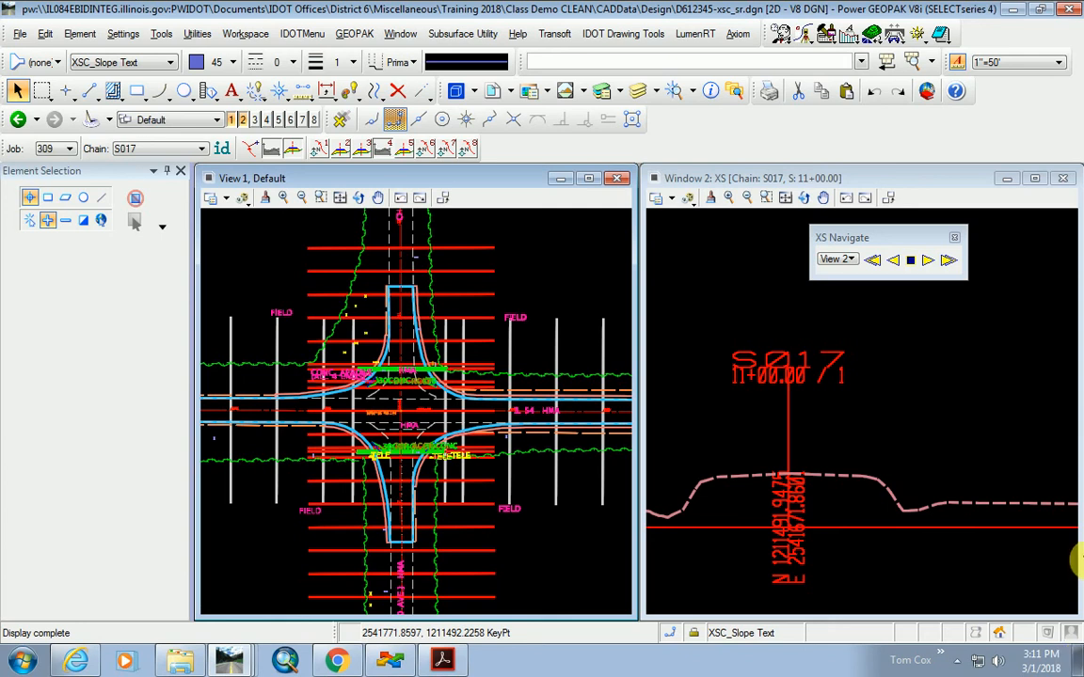
left_click(957, 662)
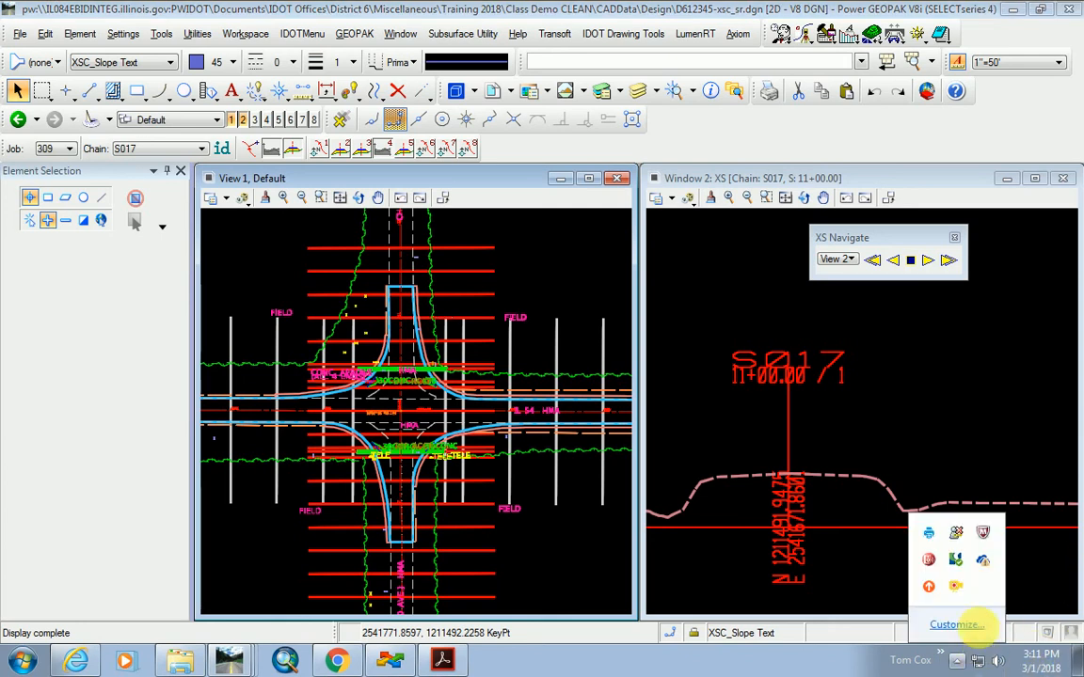